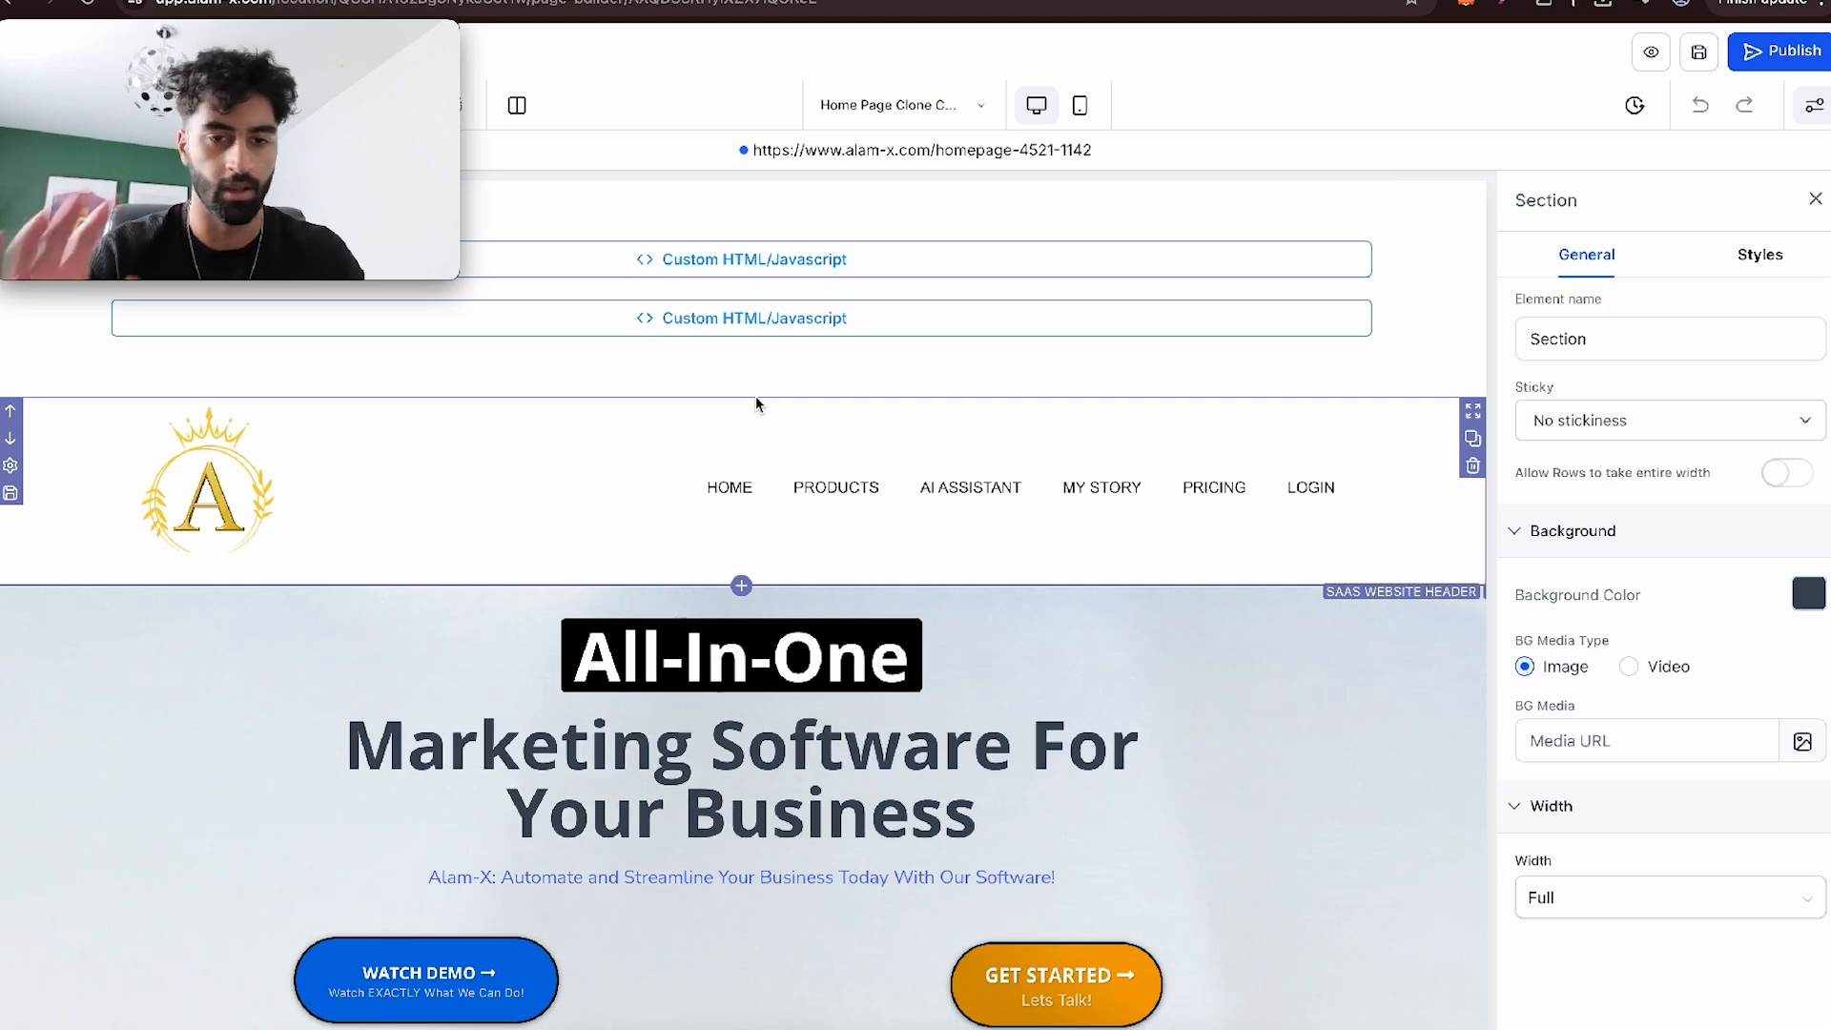
- Inspect the hero section's WATCH DEMO button on the home page, including its text, typography and link action
{"action": "scroll", "coordinate": [755, 404], "scroll_direction": "down", "scroll_amount": 2}
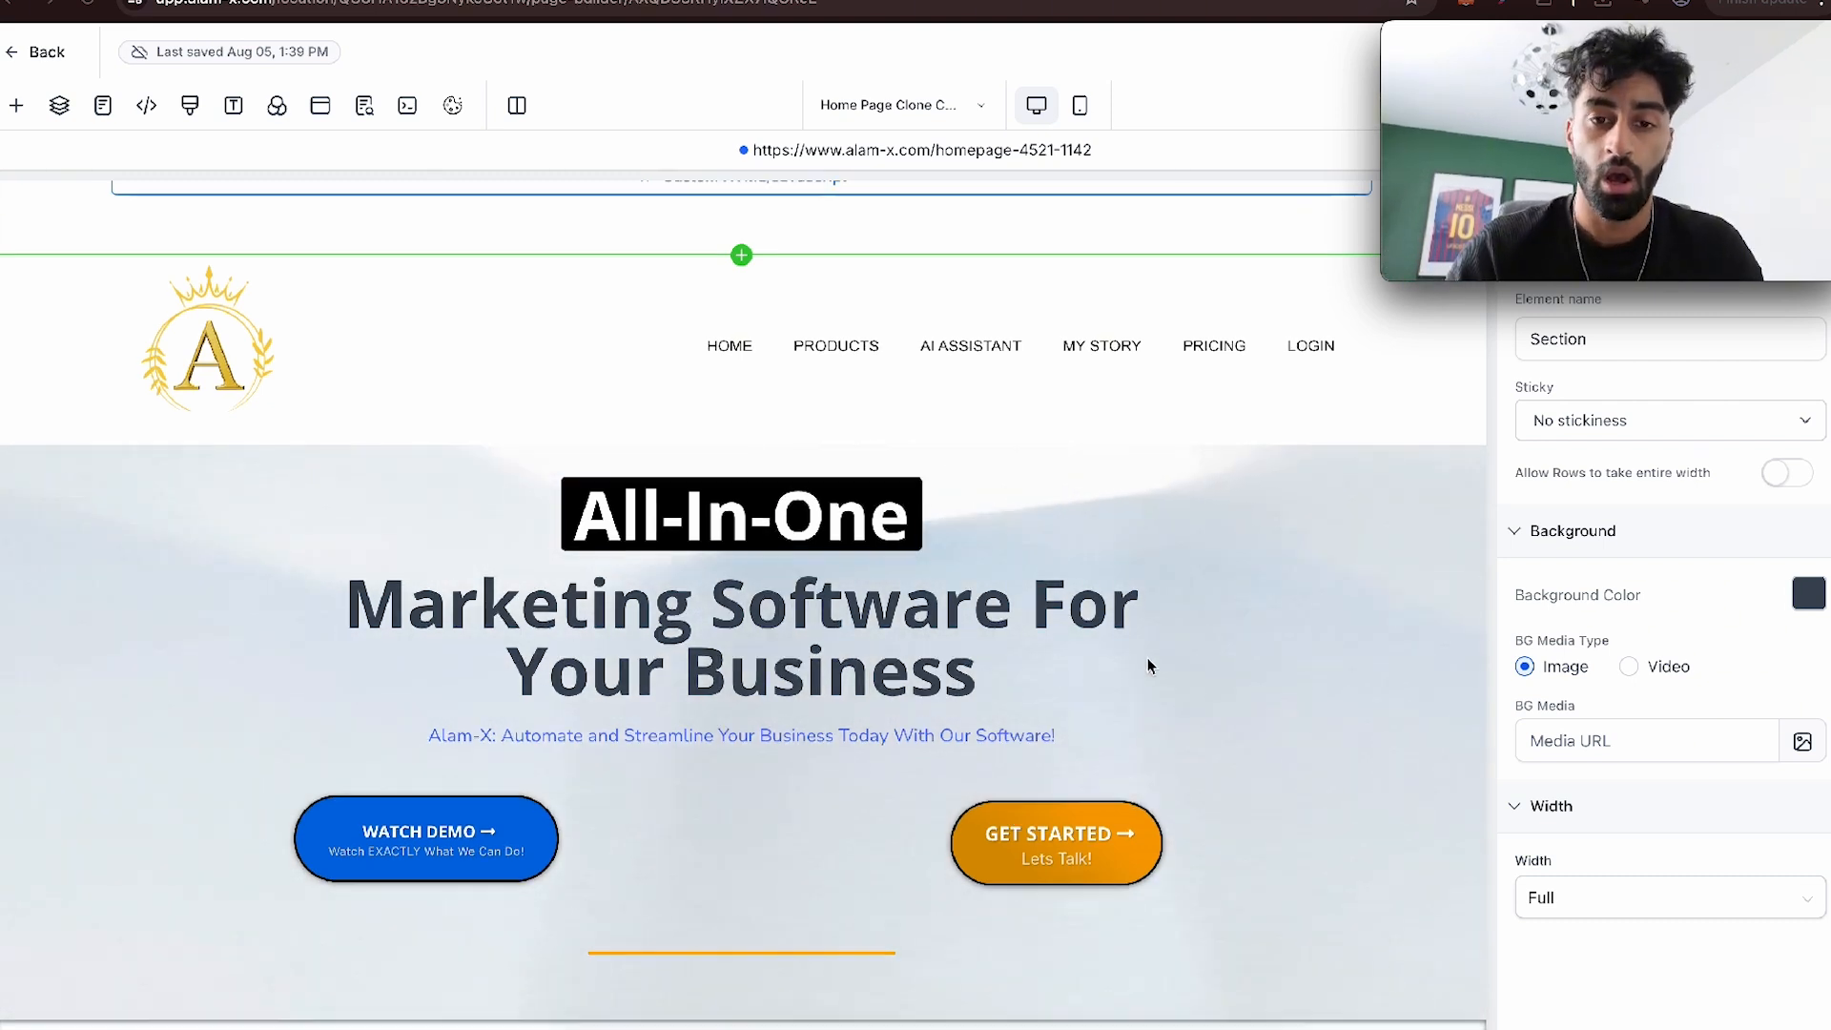
{"action": "scroll", "coordinate": [1149, 667], "scroll_direction": "down", "scroll_amount": 1}
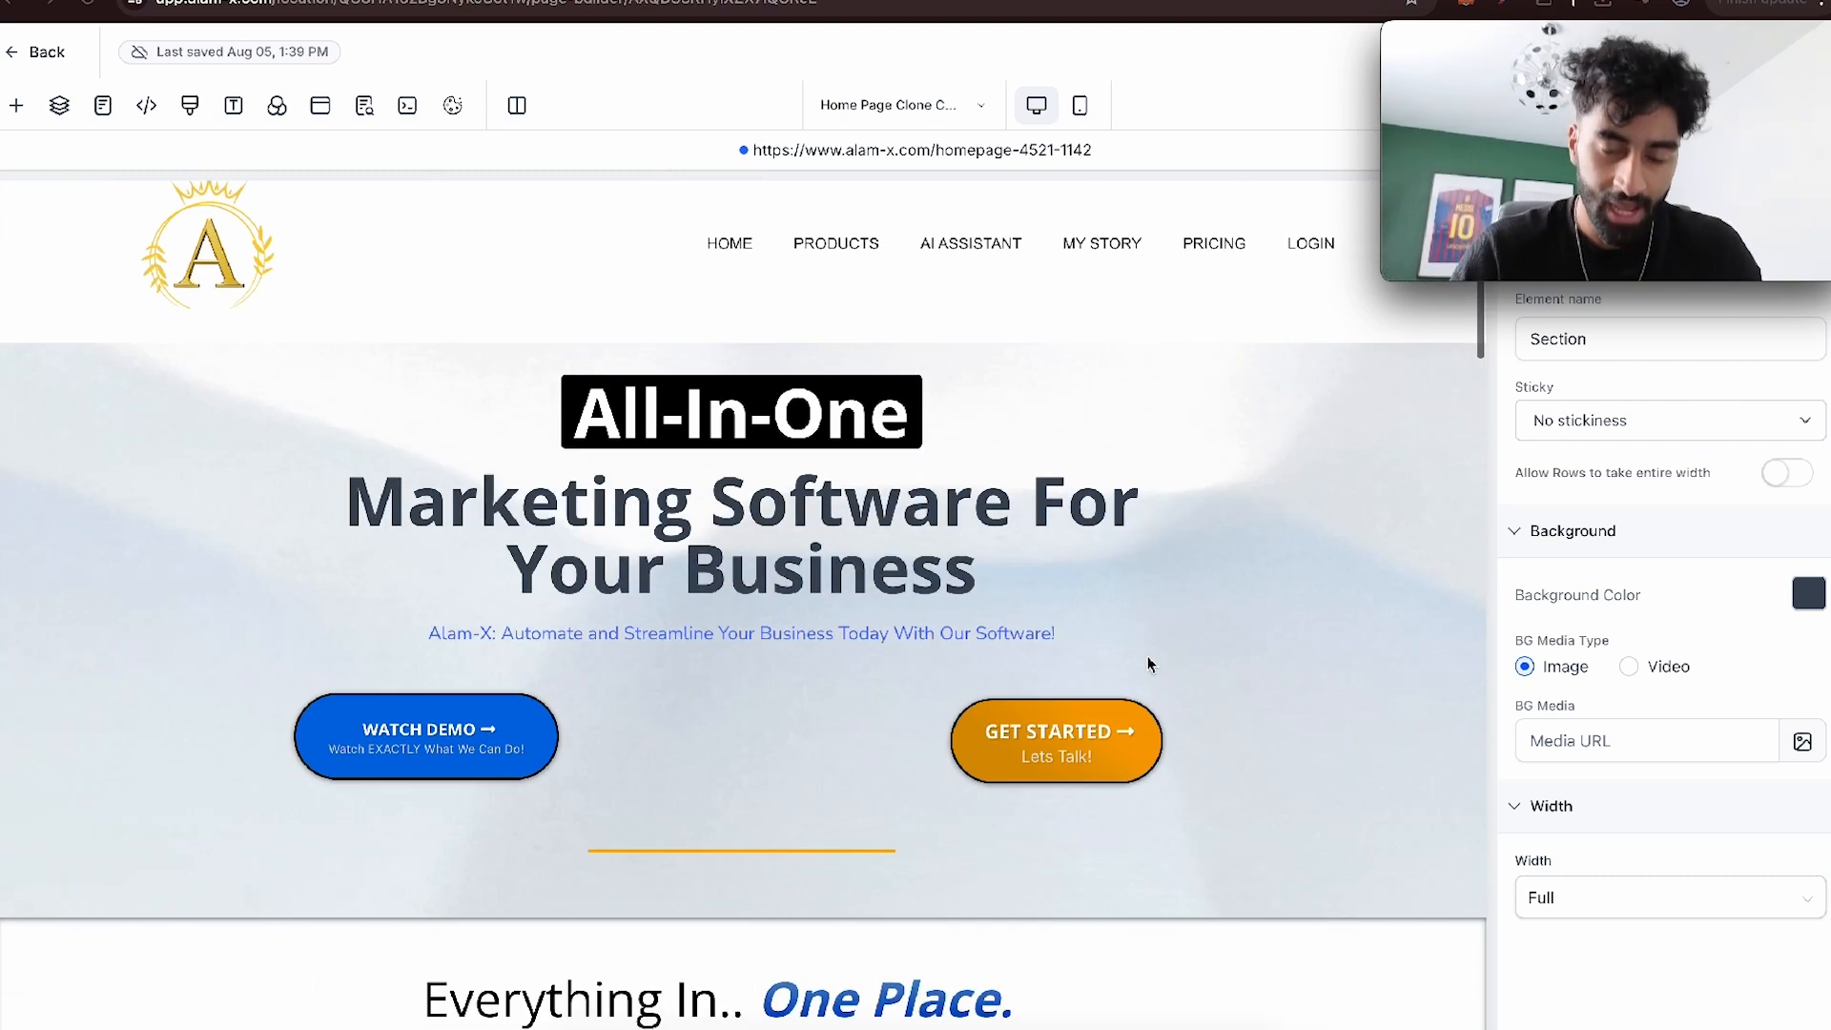
{"action": "left_click", "coordinate": [426, 754]}
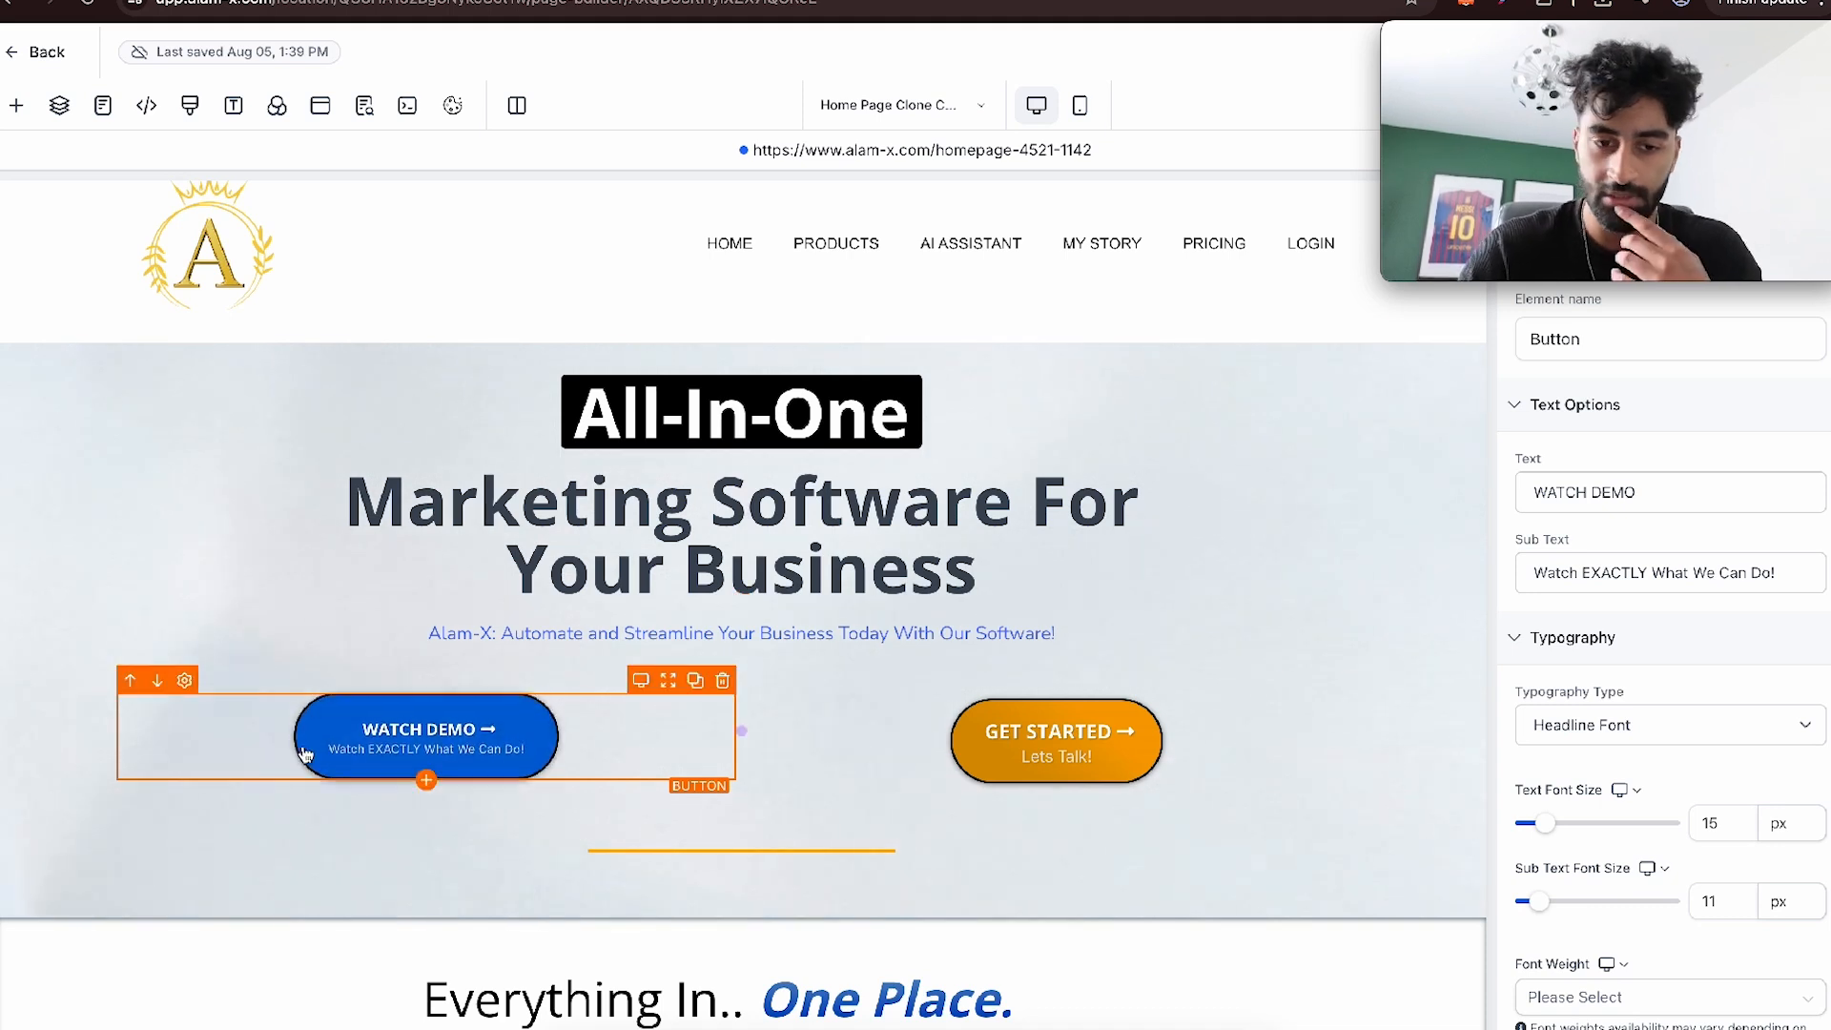
{"action": "scroll", "coordinate": [1666, 704], "scroll_direction": "down", "scroll_amount": 1}
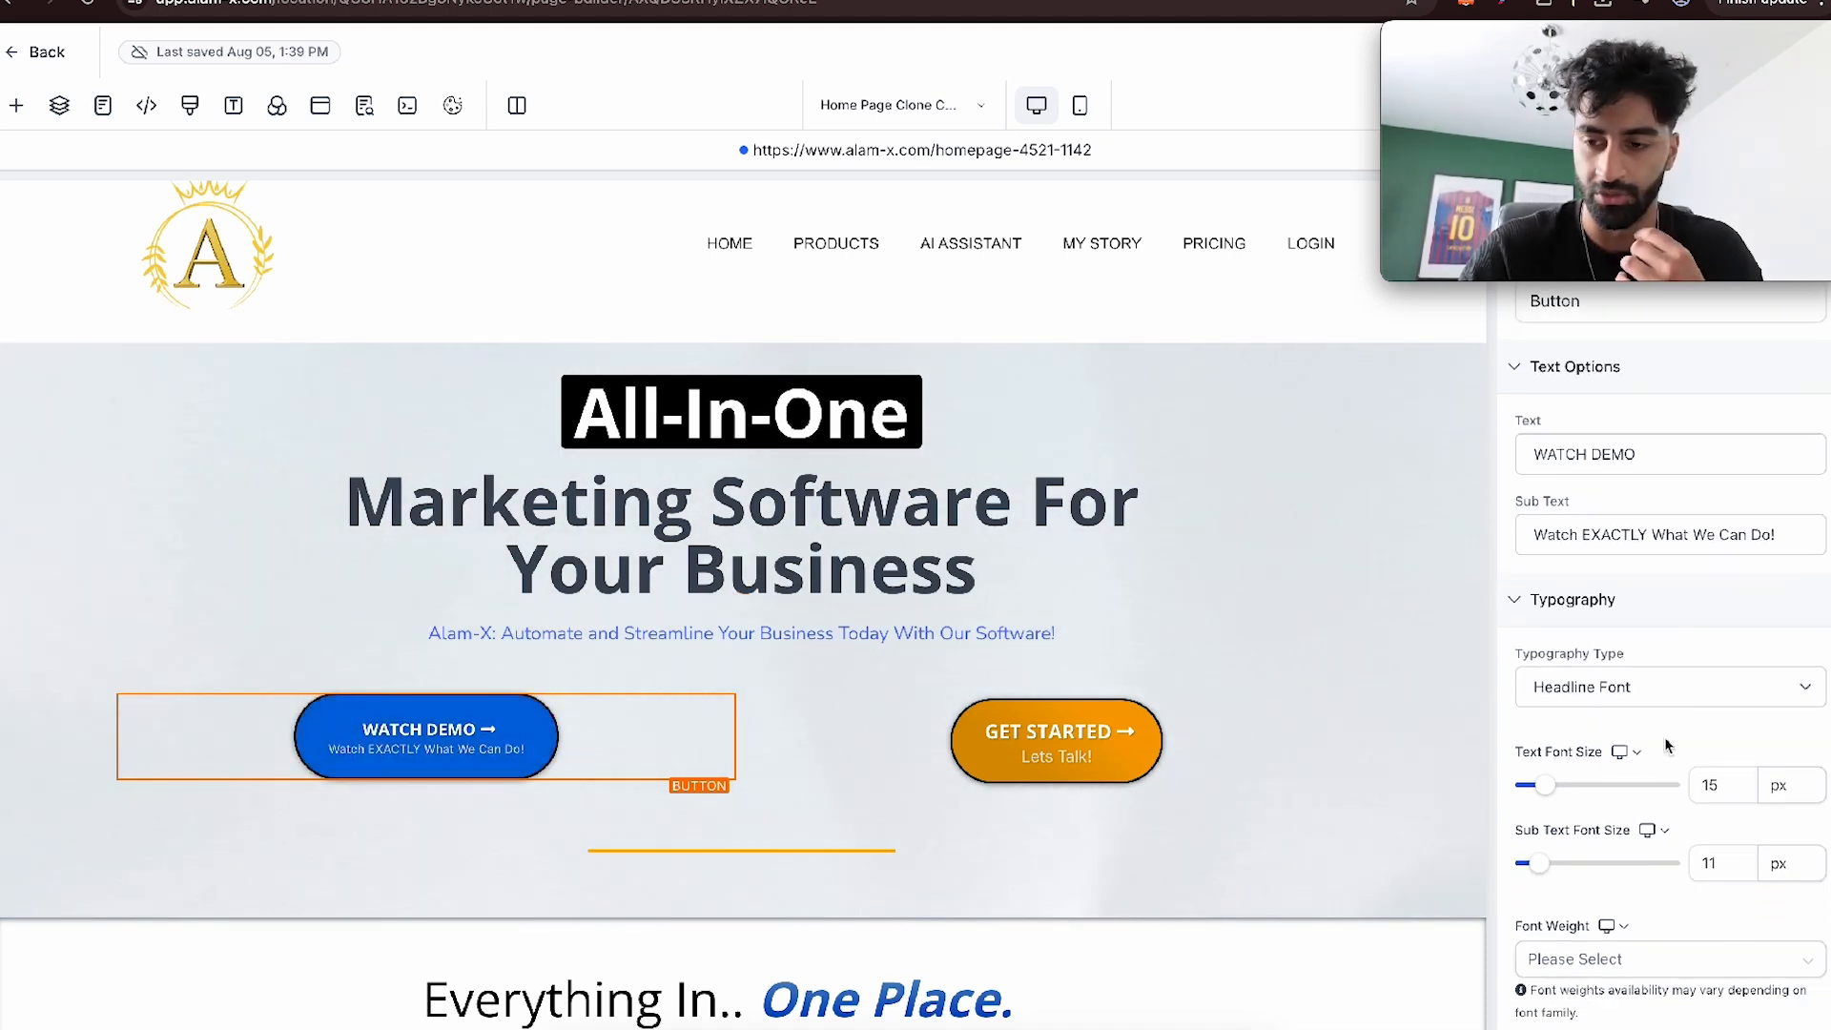
{"action": "scroll", "coordinate": [1668, 747], "scroll_direction": "down", "scroll_amount": 10}
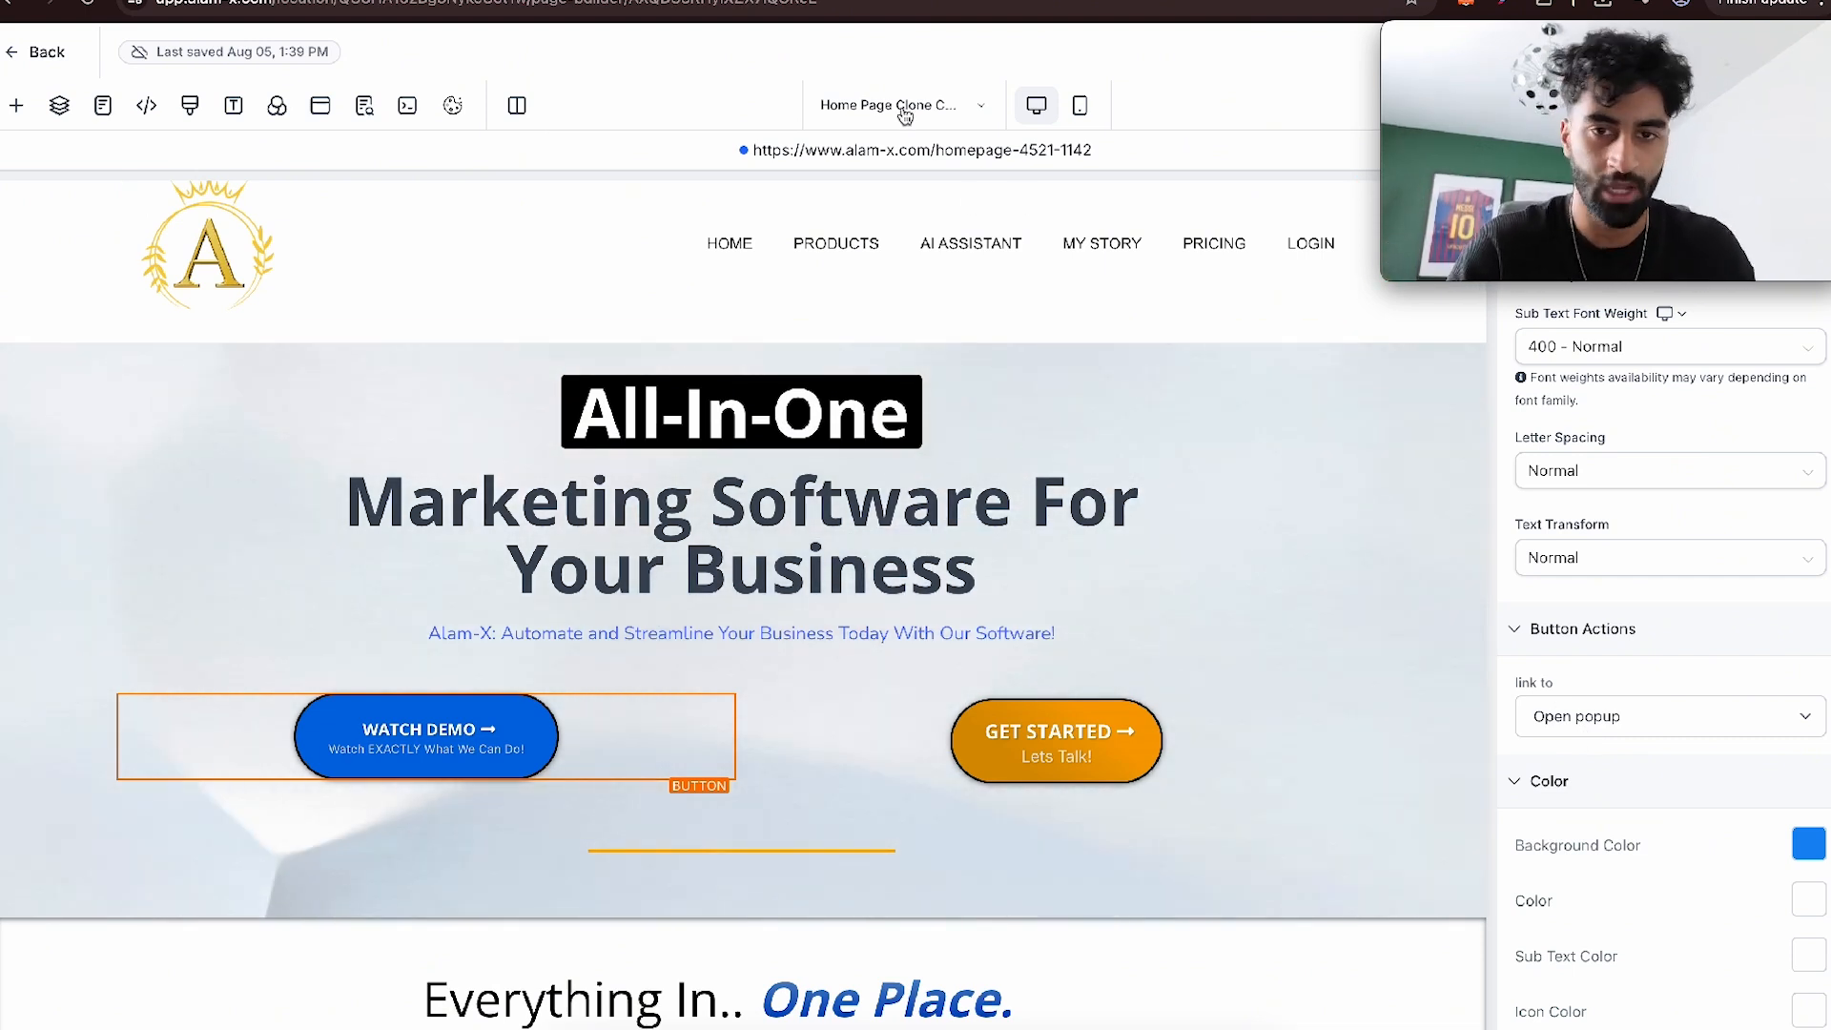
- Look over the Demo Clone Clone page, from the demo video to the call-to-action beneath it
{"action": "left_click", "coordinate": [102, 105]}
{"action": "scroll", "coordinate": [172, 465], "scroll_direction": "down", "scroll_amount": 3}
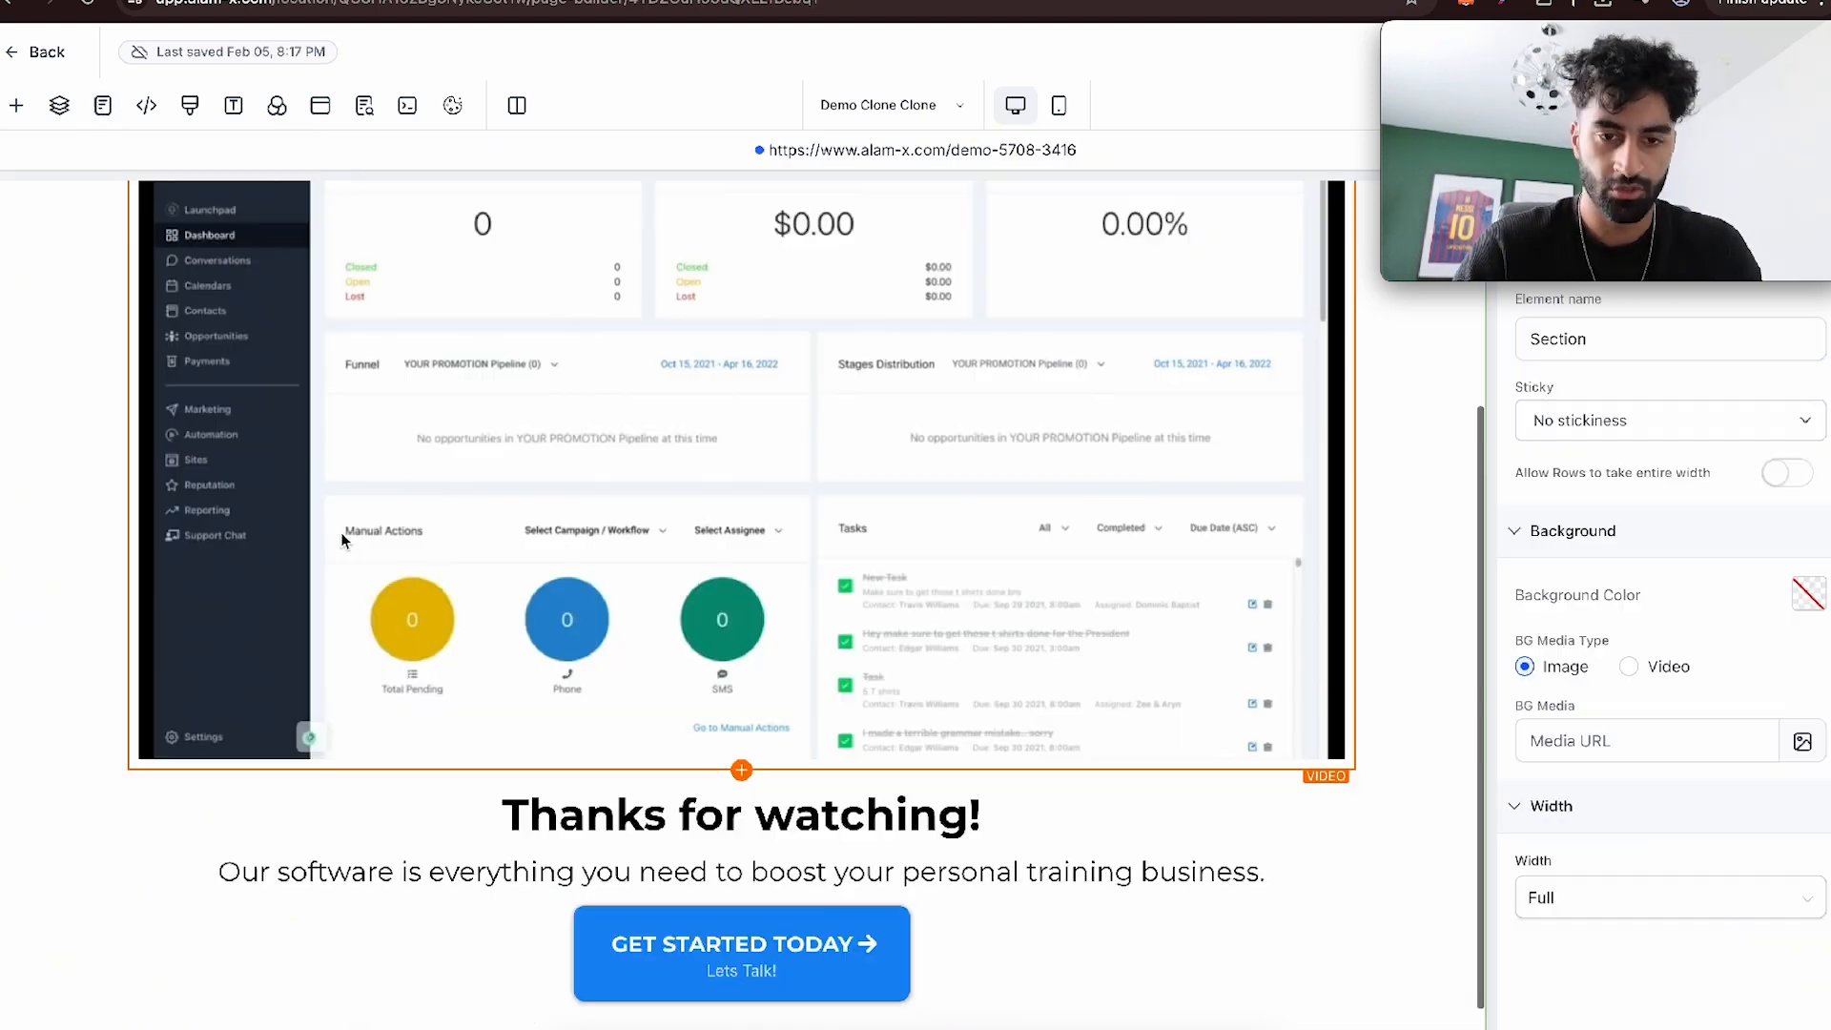
{"action": "scroll", "coordinate": [629, 483], "scroll_direction": "up", "scroll_amount": 3}
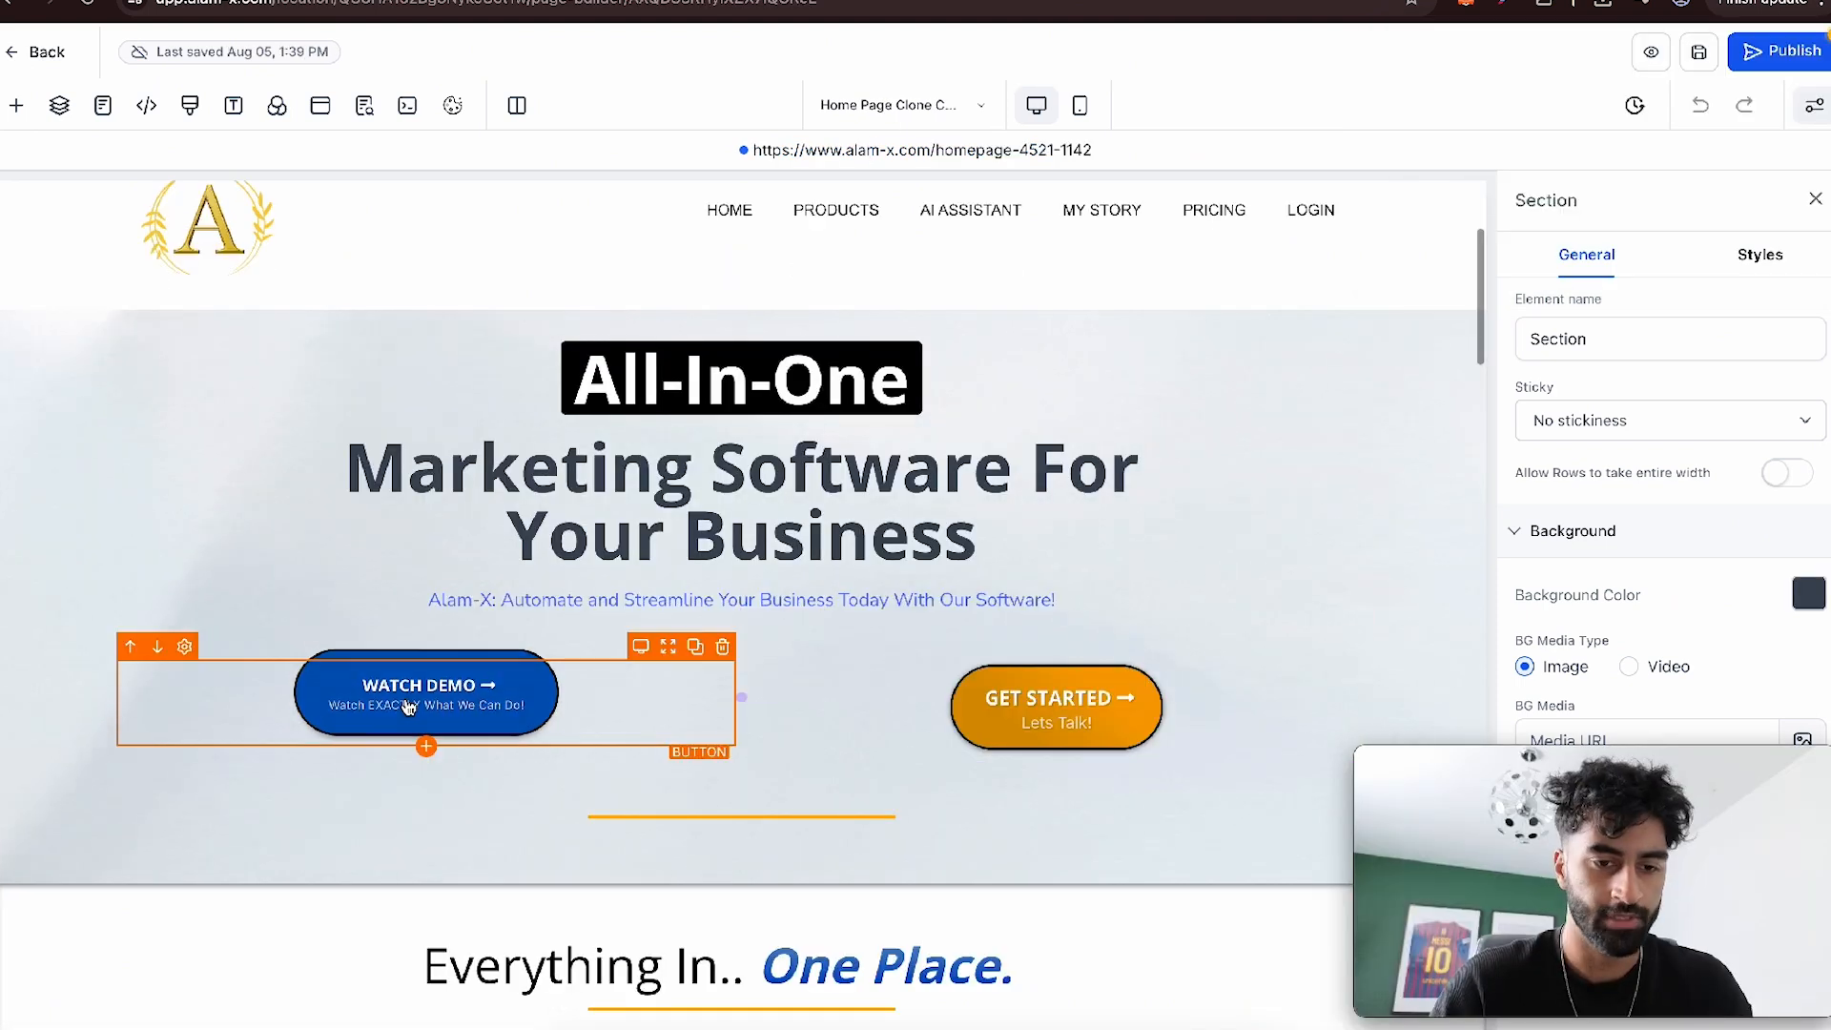
- Open the home page's popup for editing and add a one-column row to it
{"action": "left_click", "coordinate": [413, 695]}
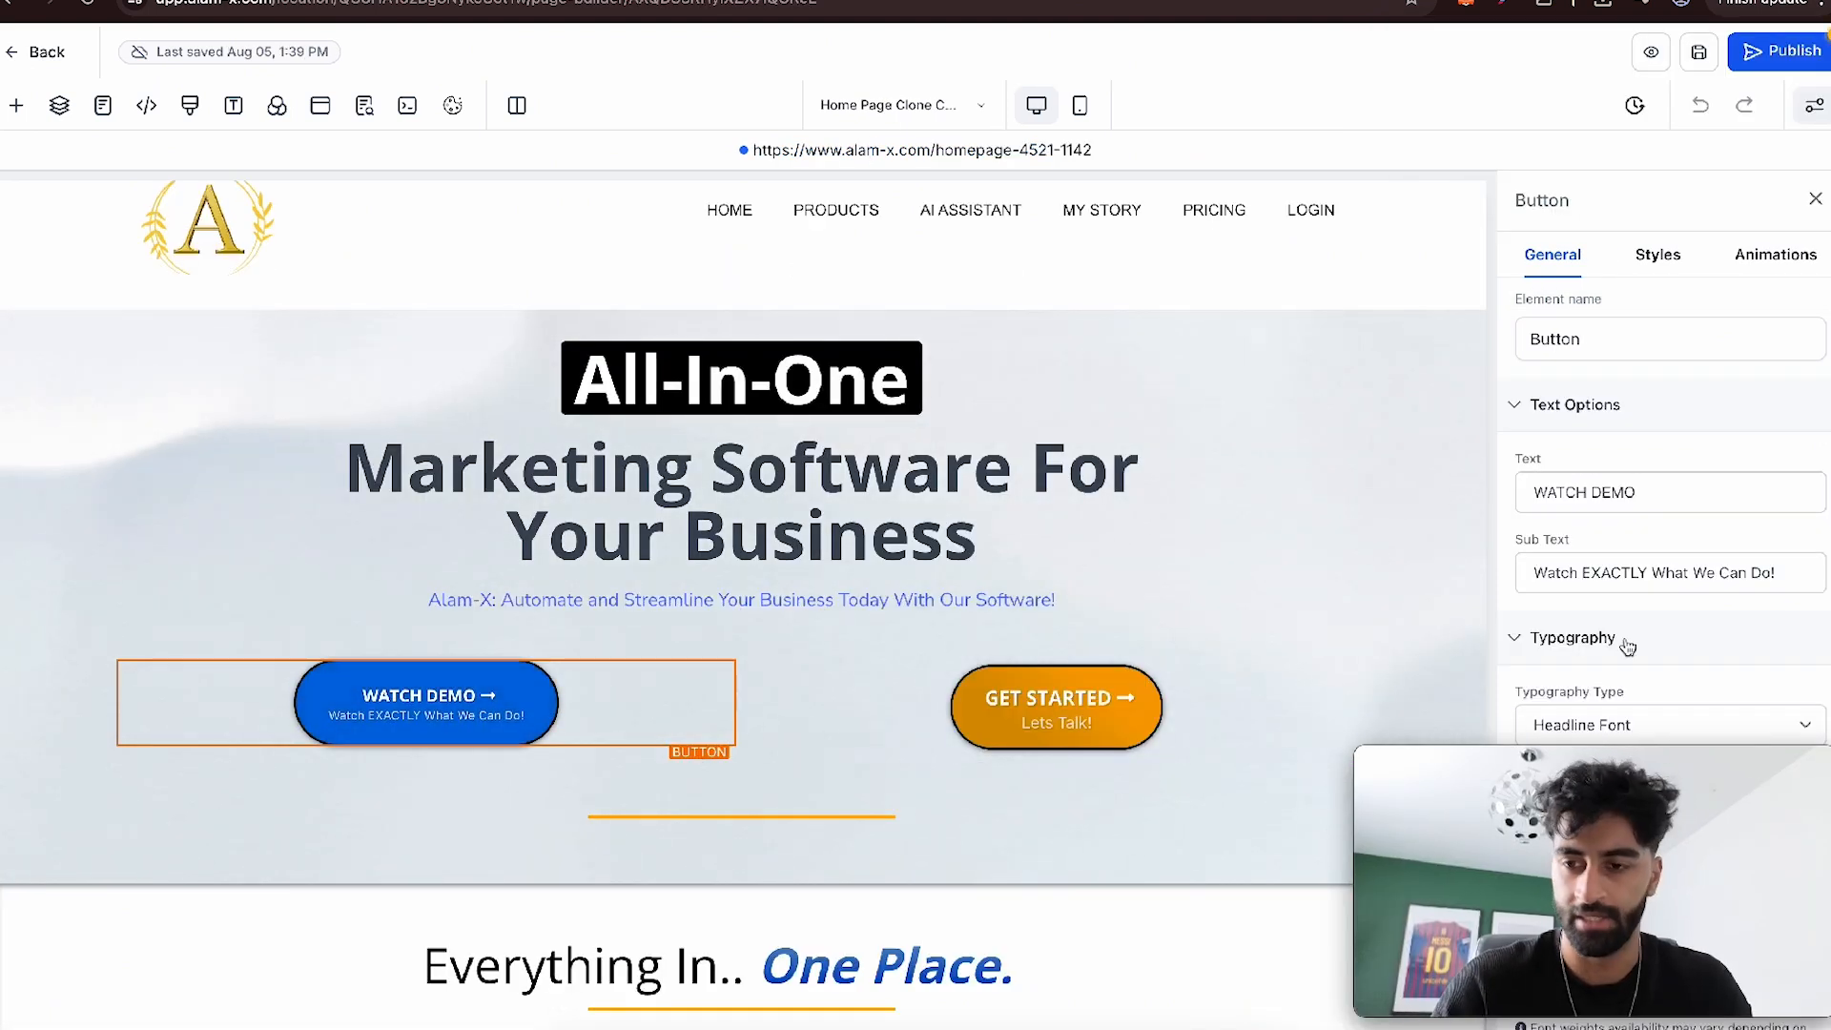
{"action": "left_click", "coordinate": [328, 122]}
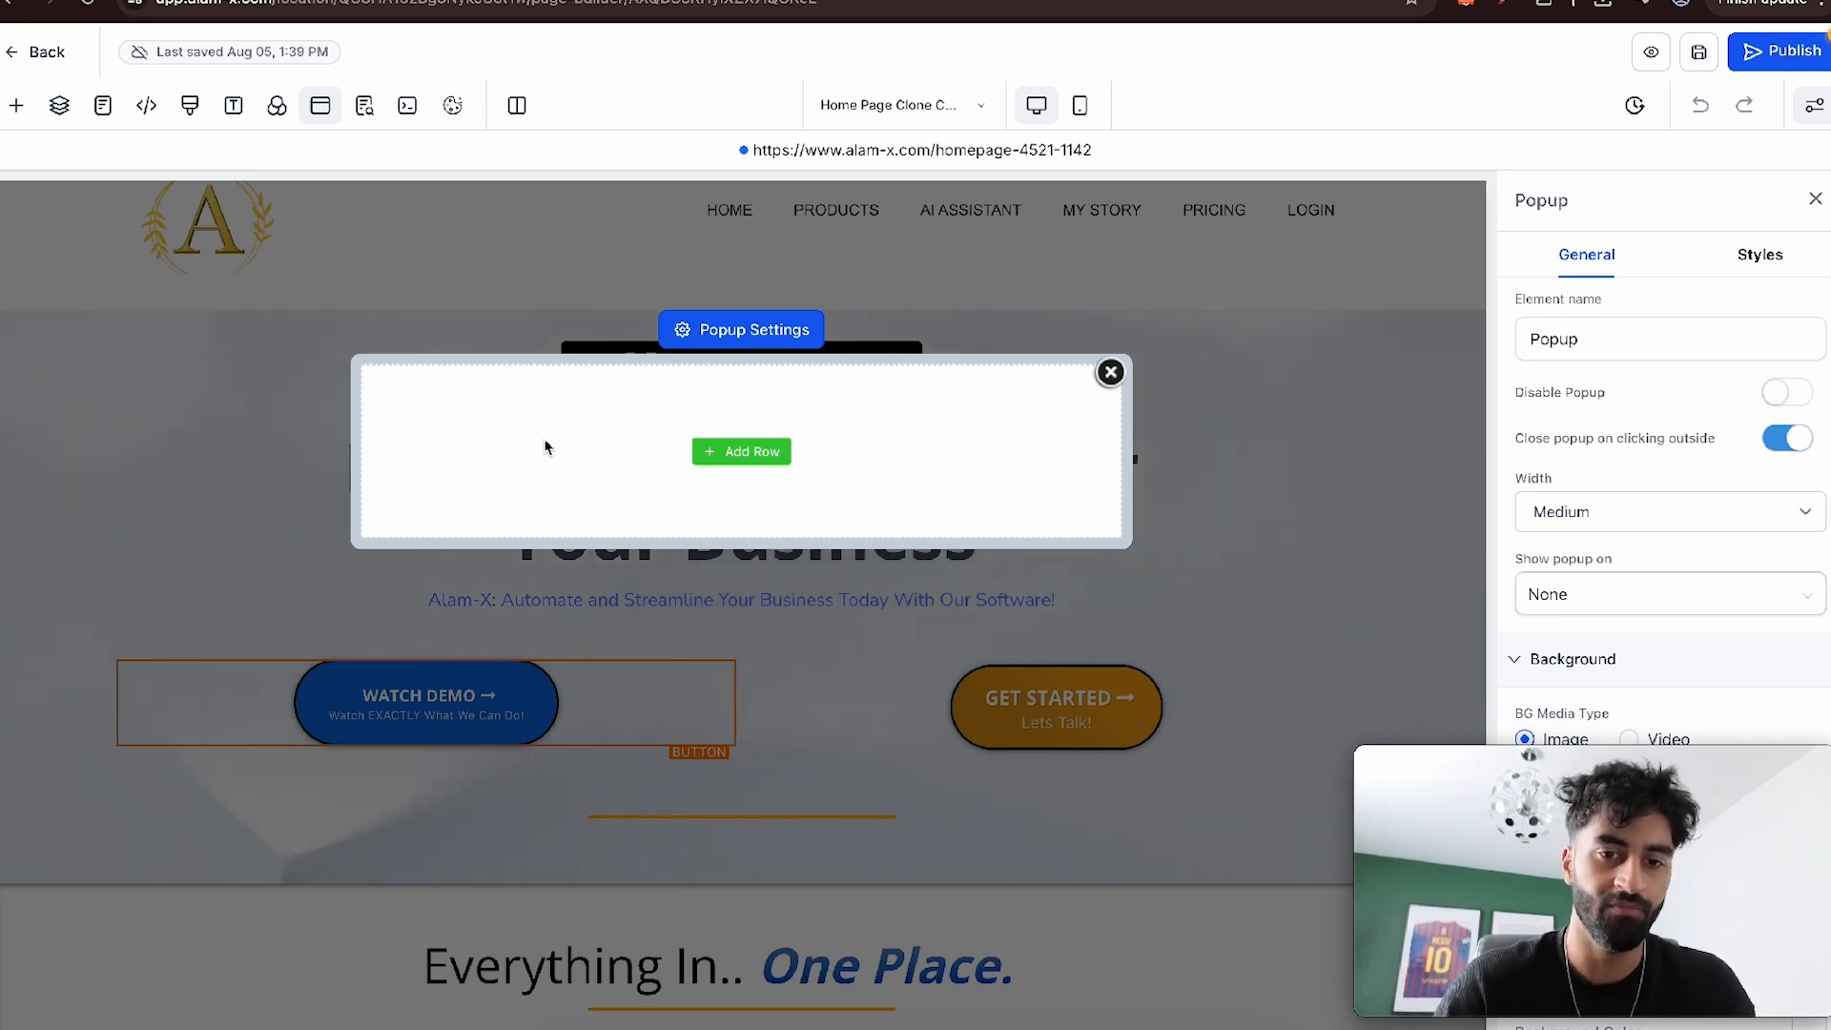
{"action": "left_click", "coordinate": [717, 456]}
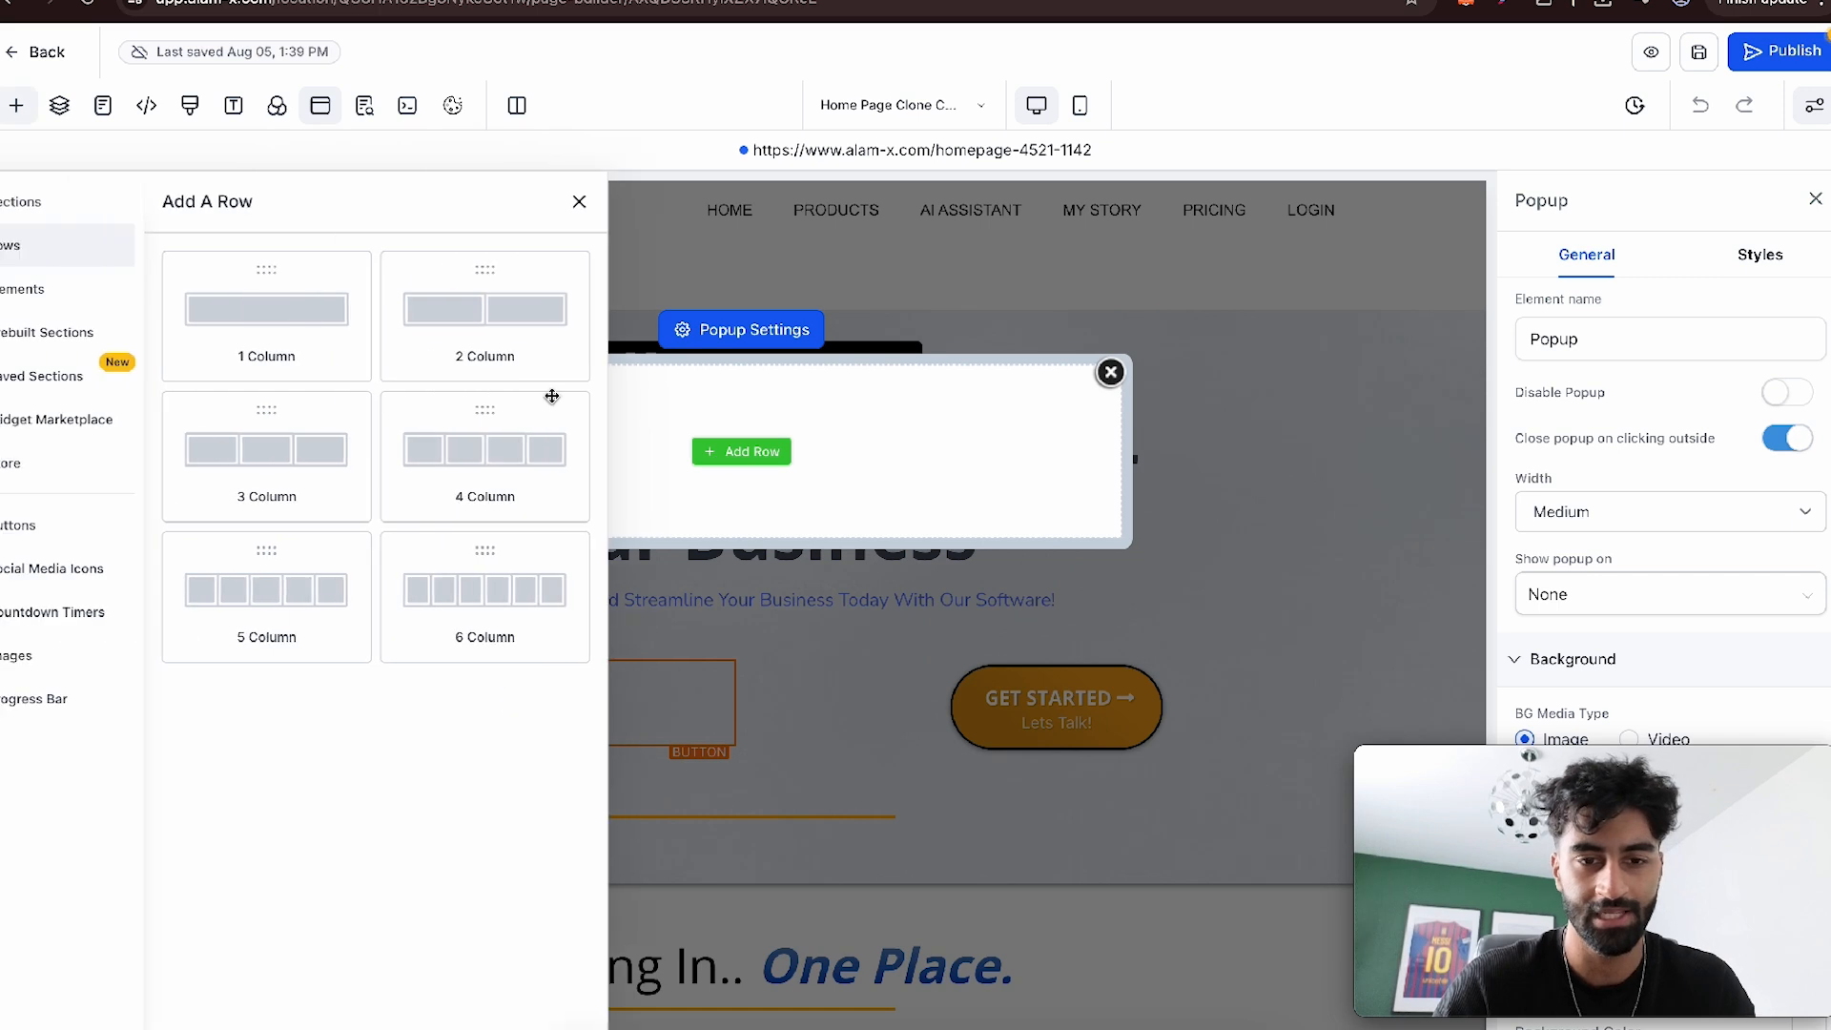
{"action": "left_click_drag", "start_coordinate": [299, 355], "coordinate": [719, 458]}
{"action": "left_click", "coordinate": [734, 470]}
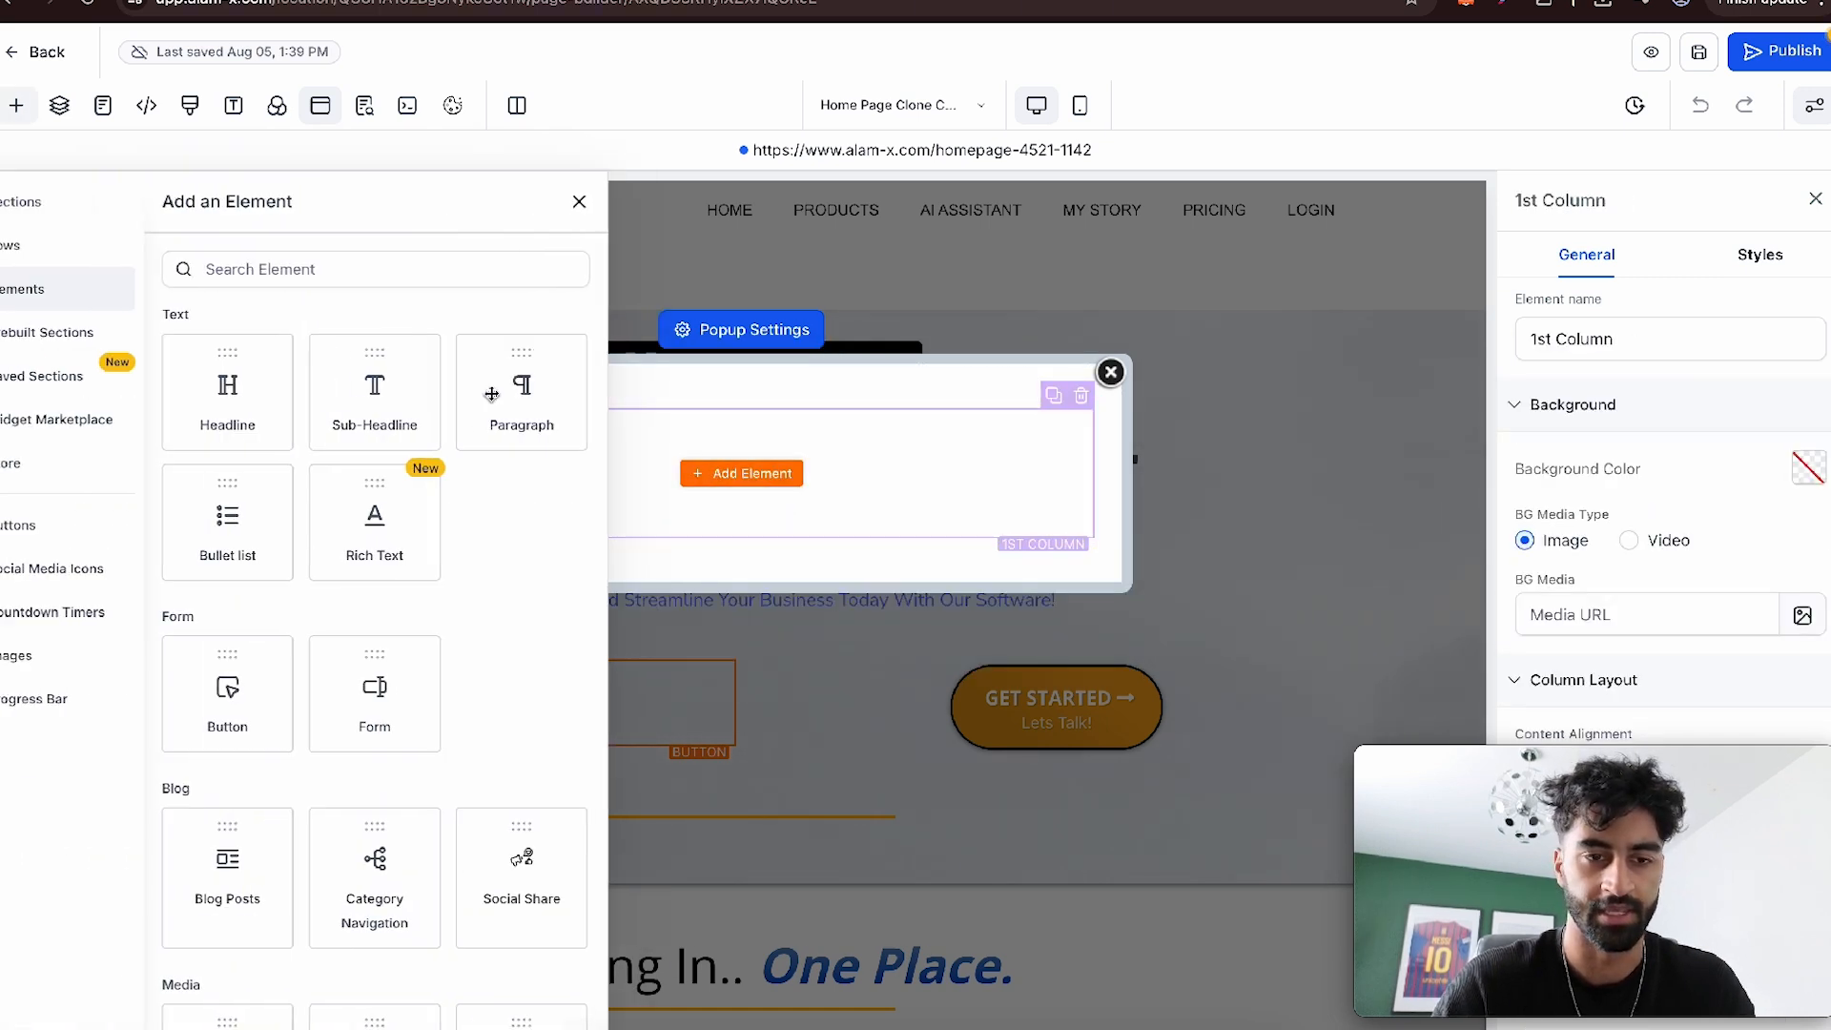
- Add a headline to the popup's column reading "Complete Form To Continue"
{"action": "left_click", "coordinate": [289, 400]}
{"action": "triple_click", "coordinate": [643, 451]}
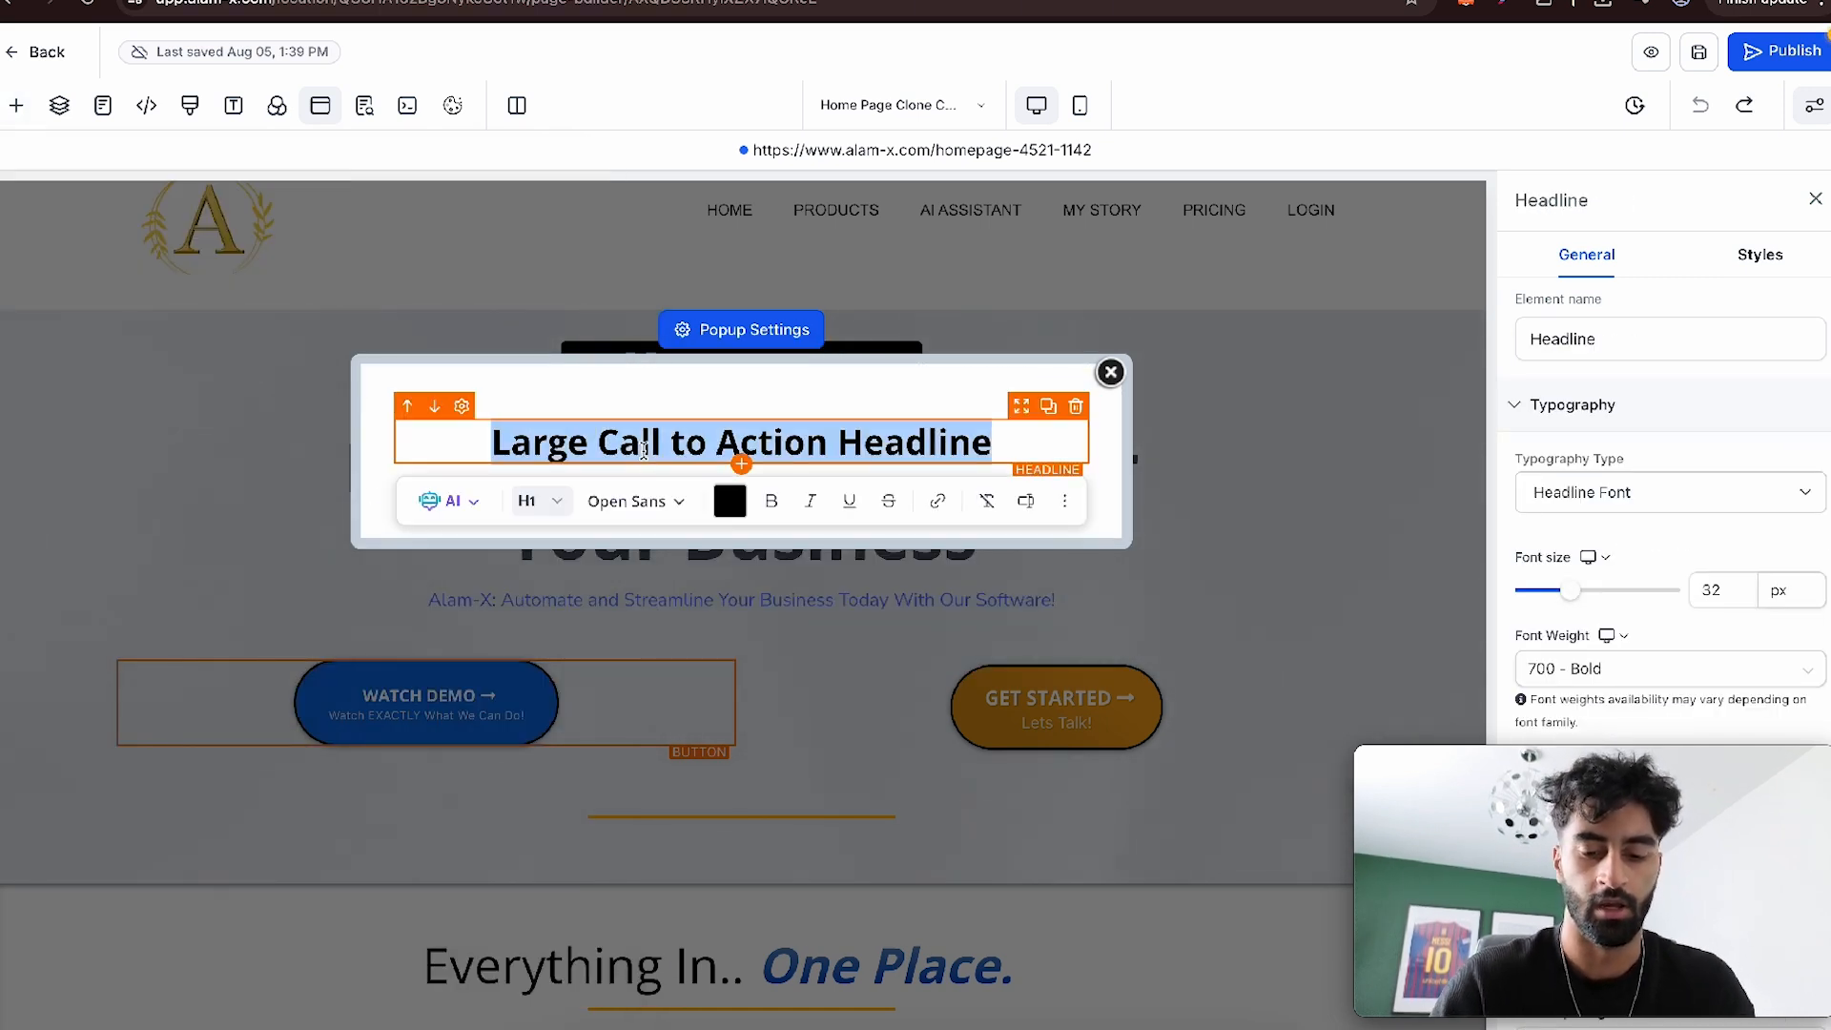
{"action": "type", "text": "Complete Form T"}
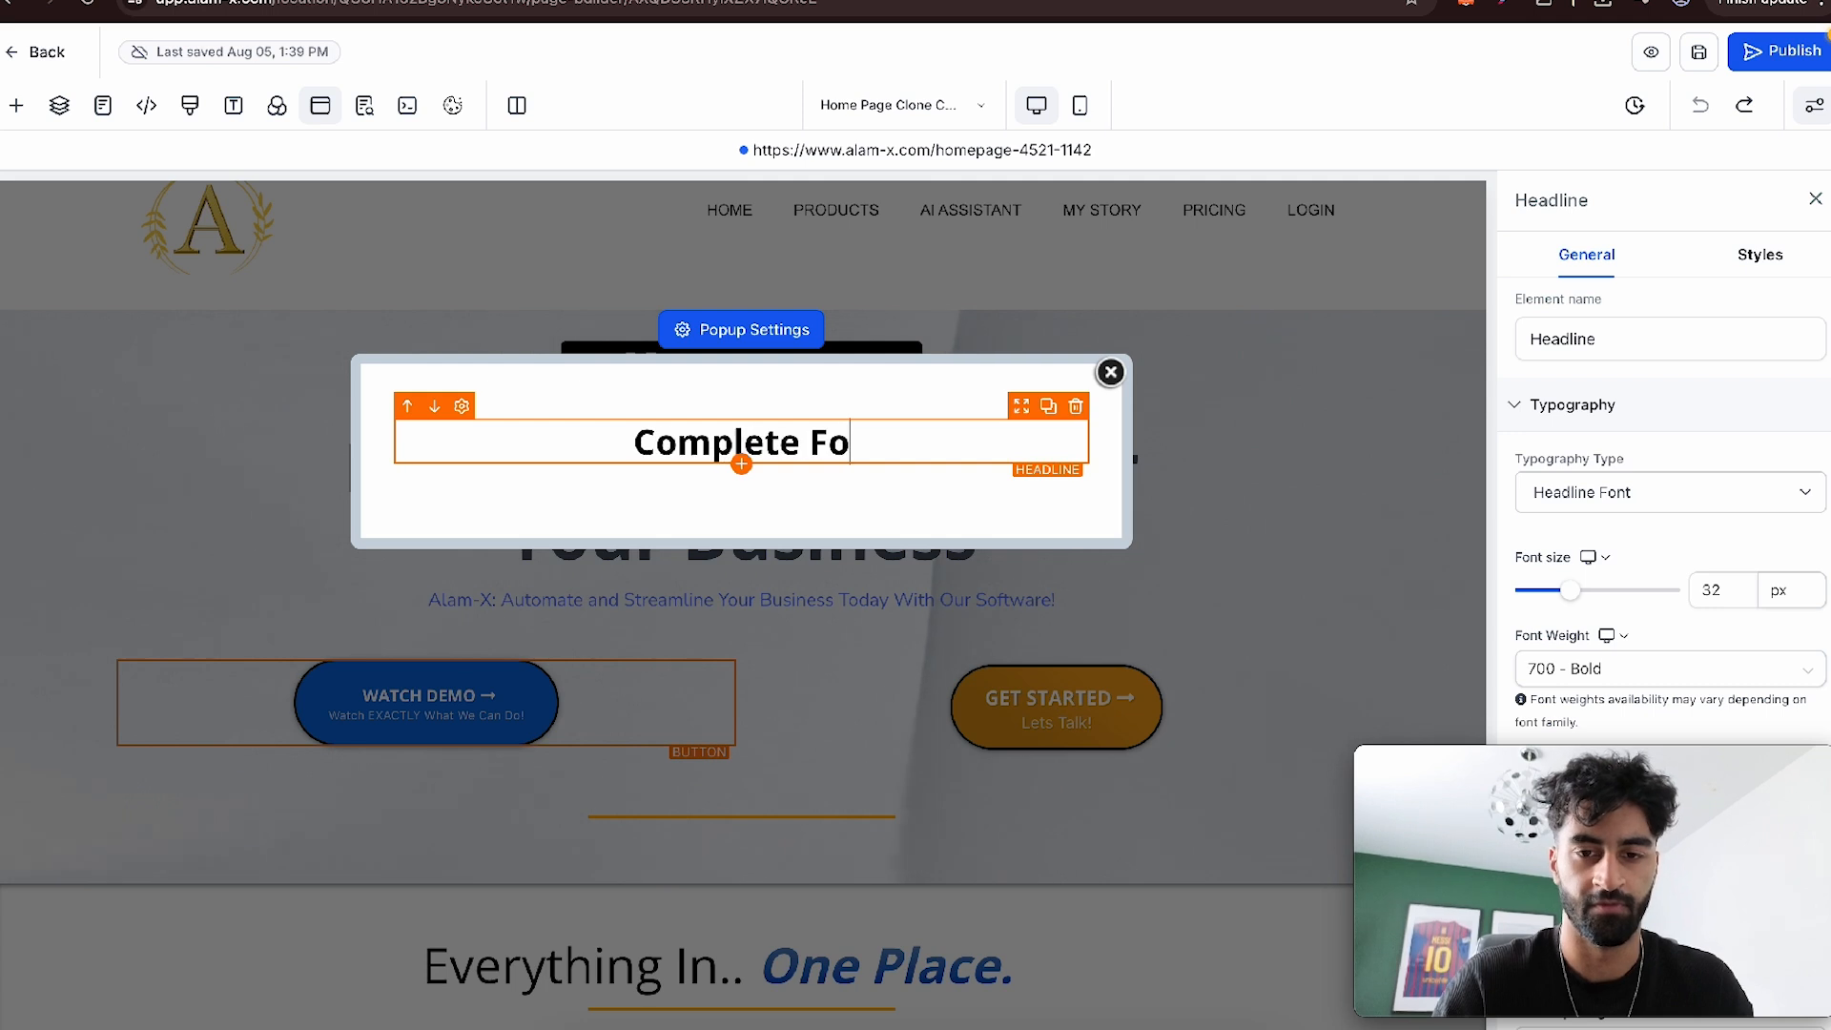
{"action": "type", "text": "o Continue"}
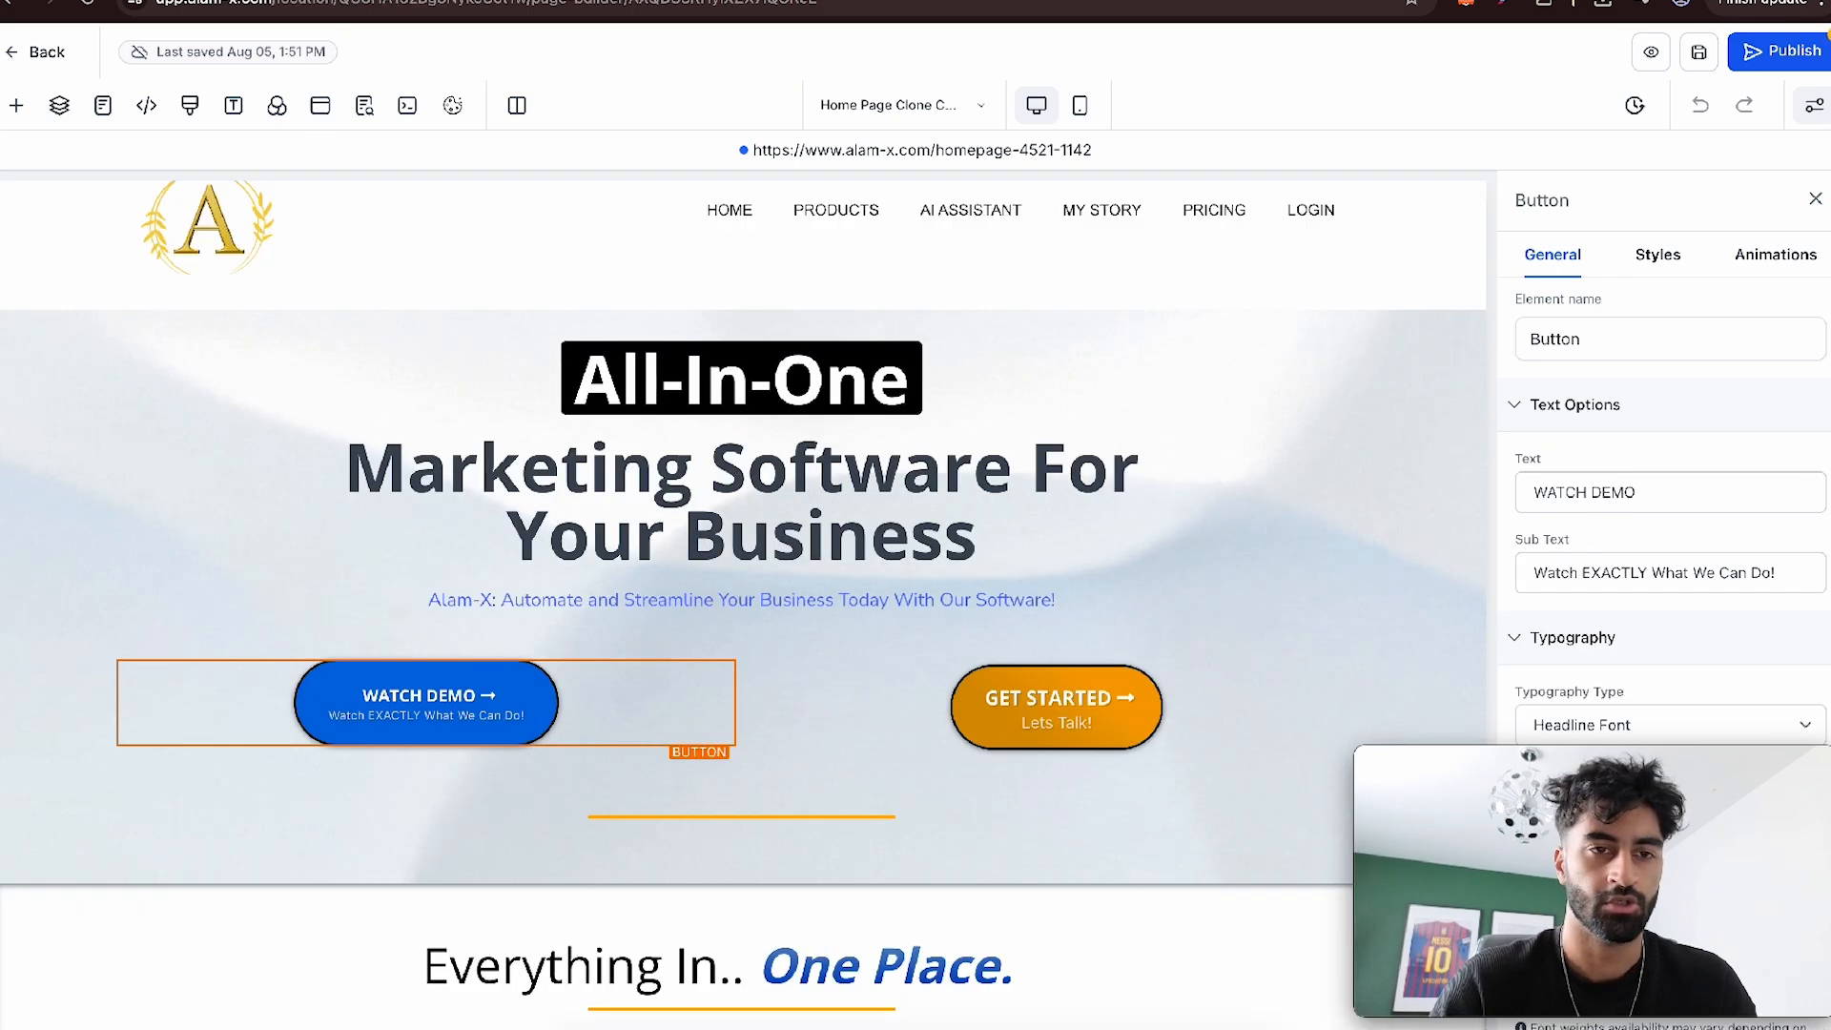
- Duplicate the home page editor's browser tab and open the Forms builder under Sites in the copy
{"action": "right_click", "coordinate": [181, 1]}
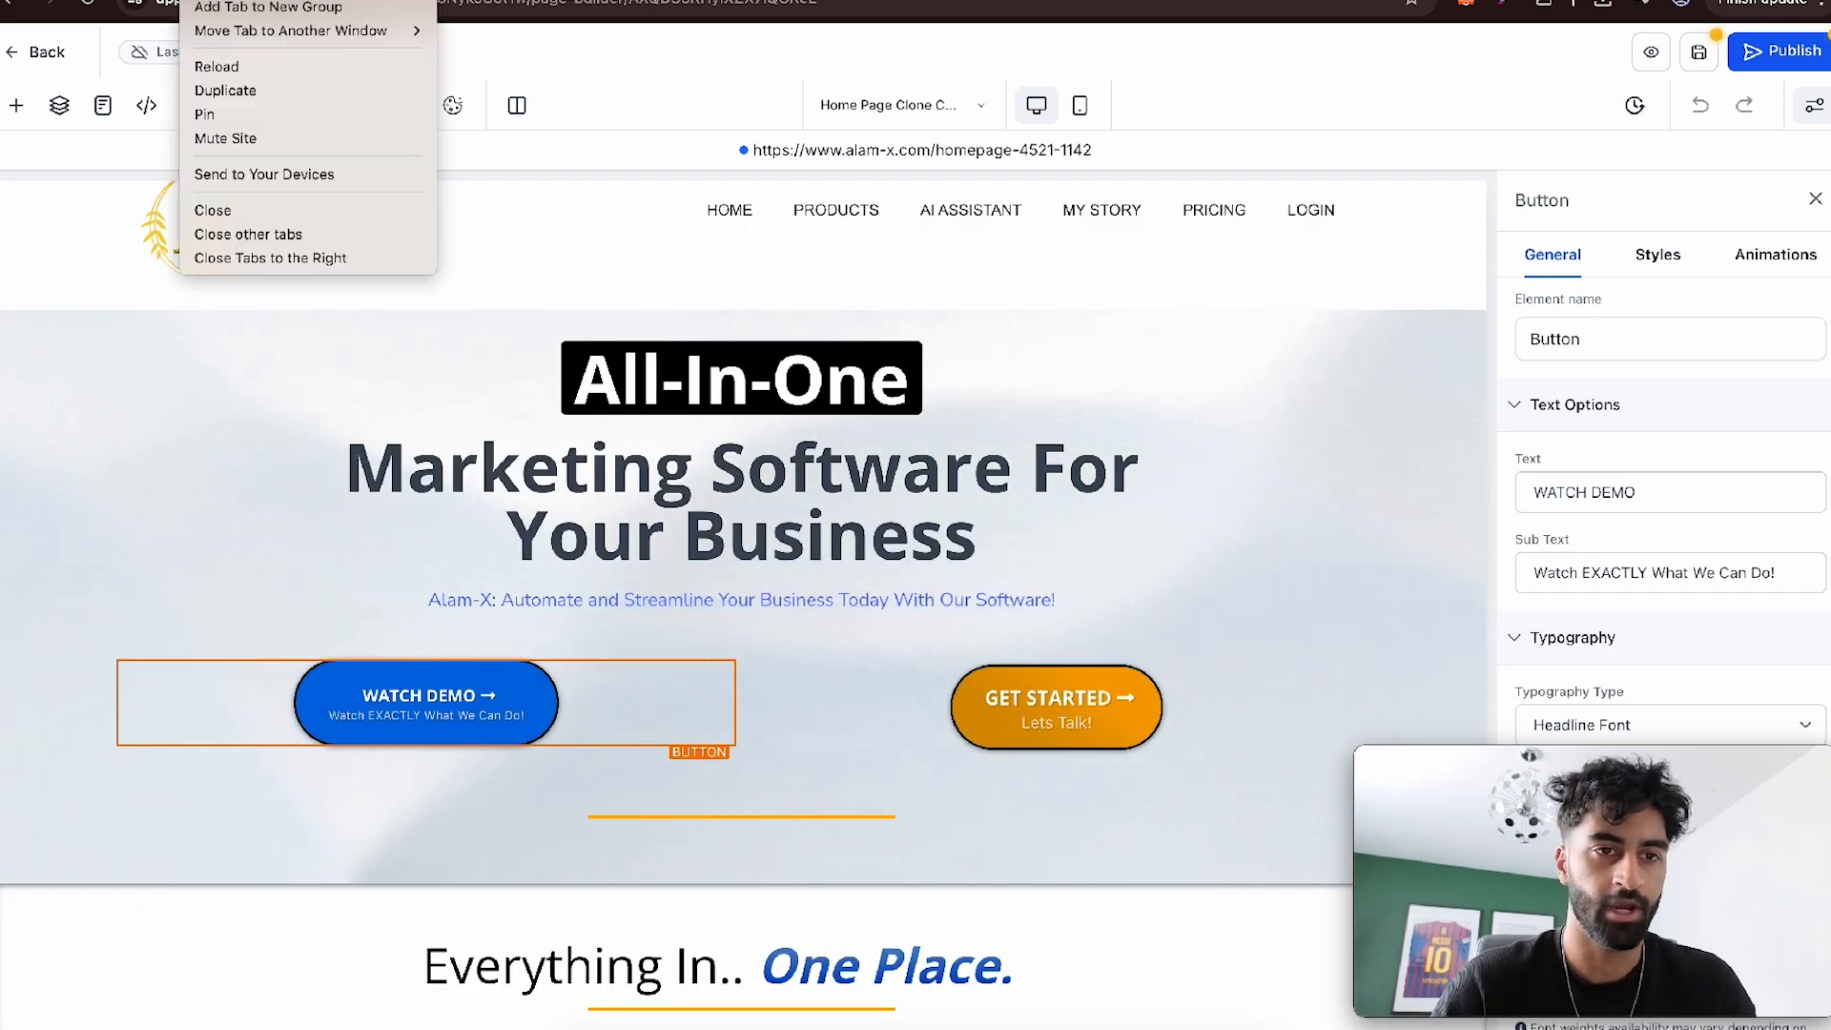
{"action": "left_click", "coordinate": [288, 95]}
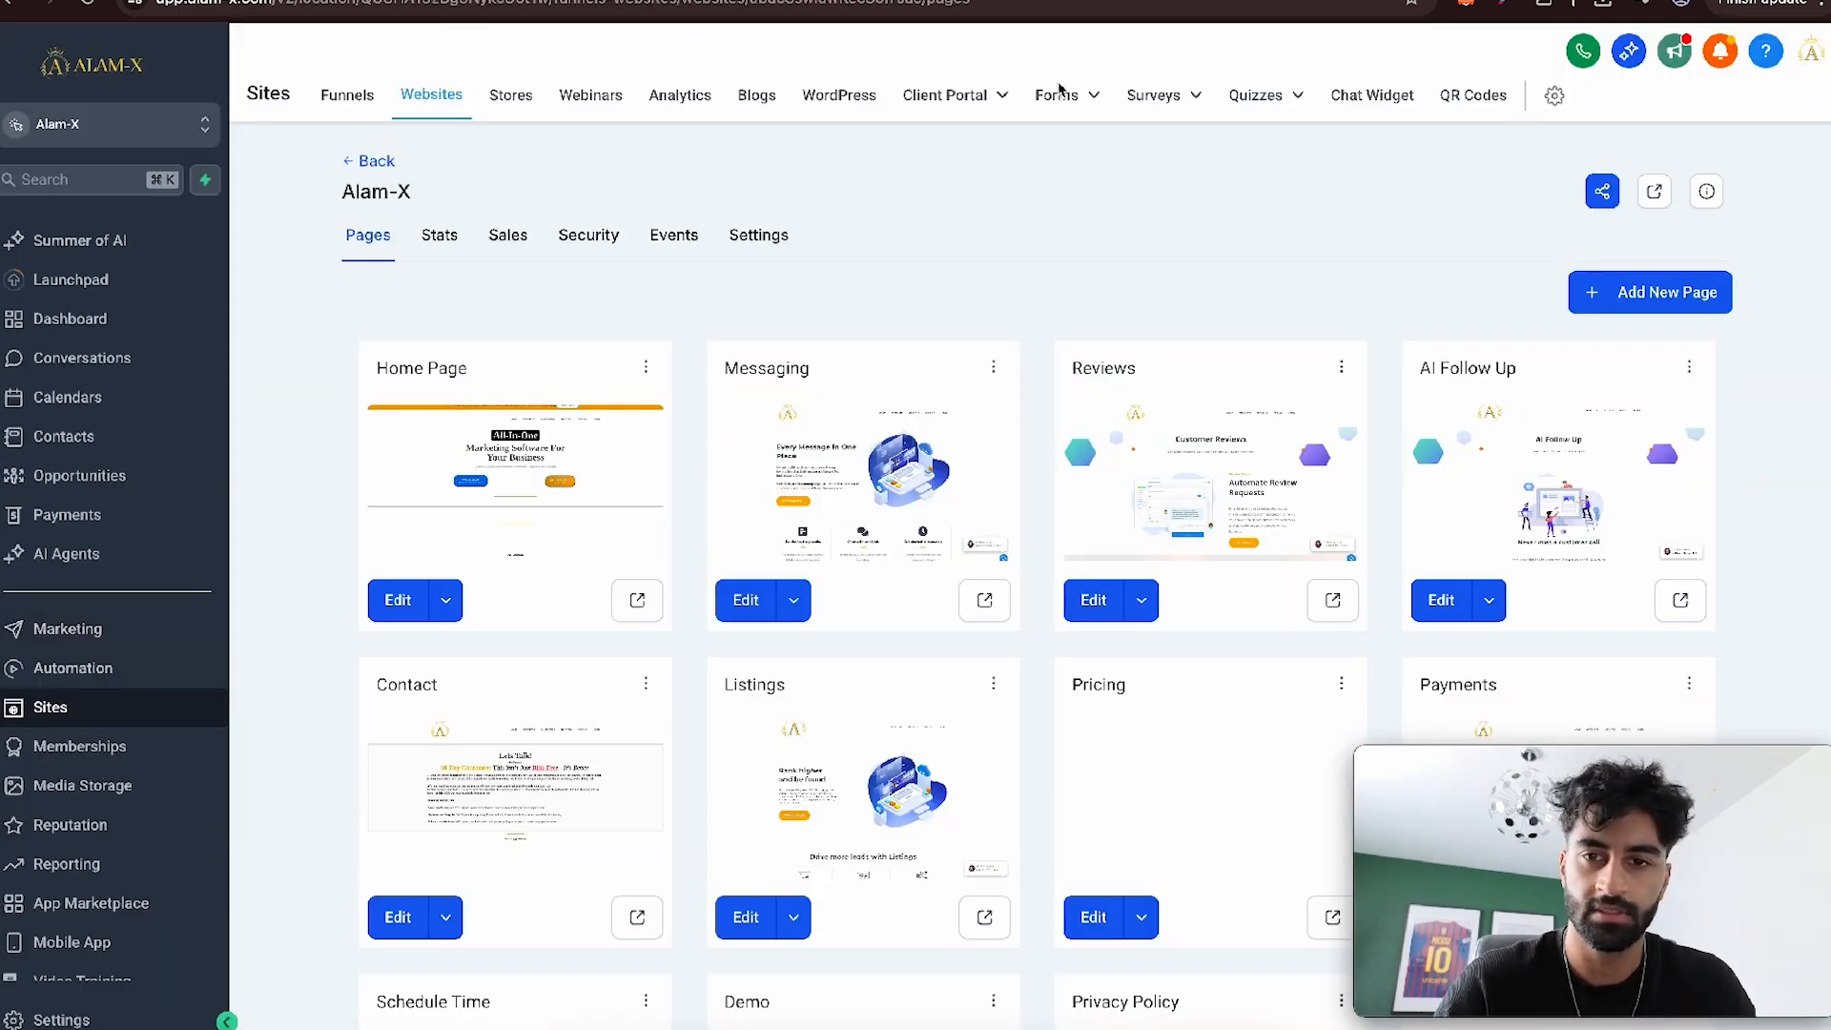
{"action": "left_click", "coordinate": [1057, 95]}
{"action": "left_click", "coordinate": [1048, 150]}
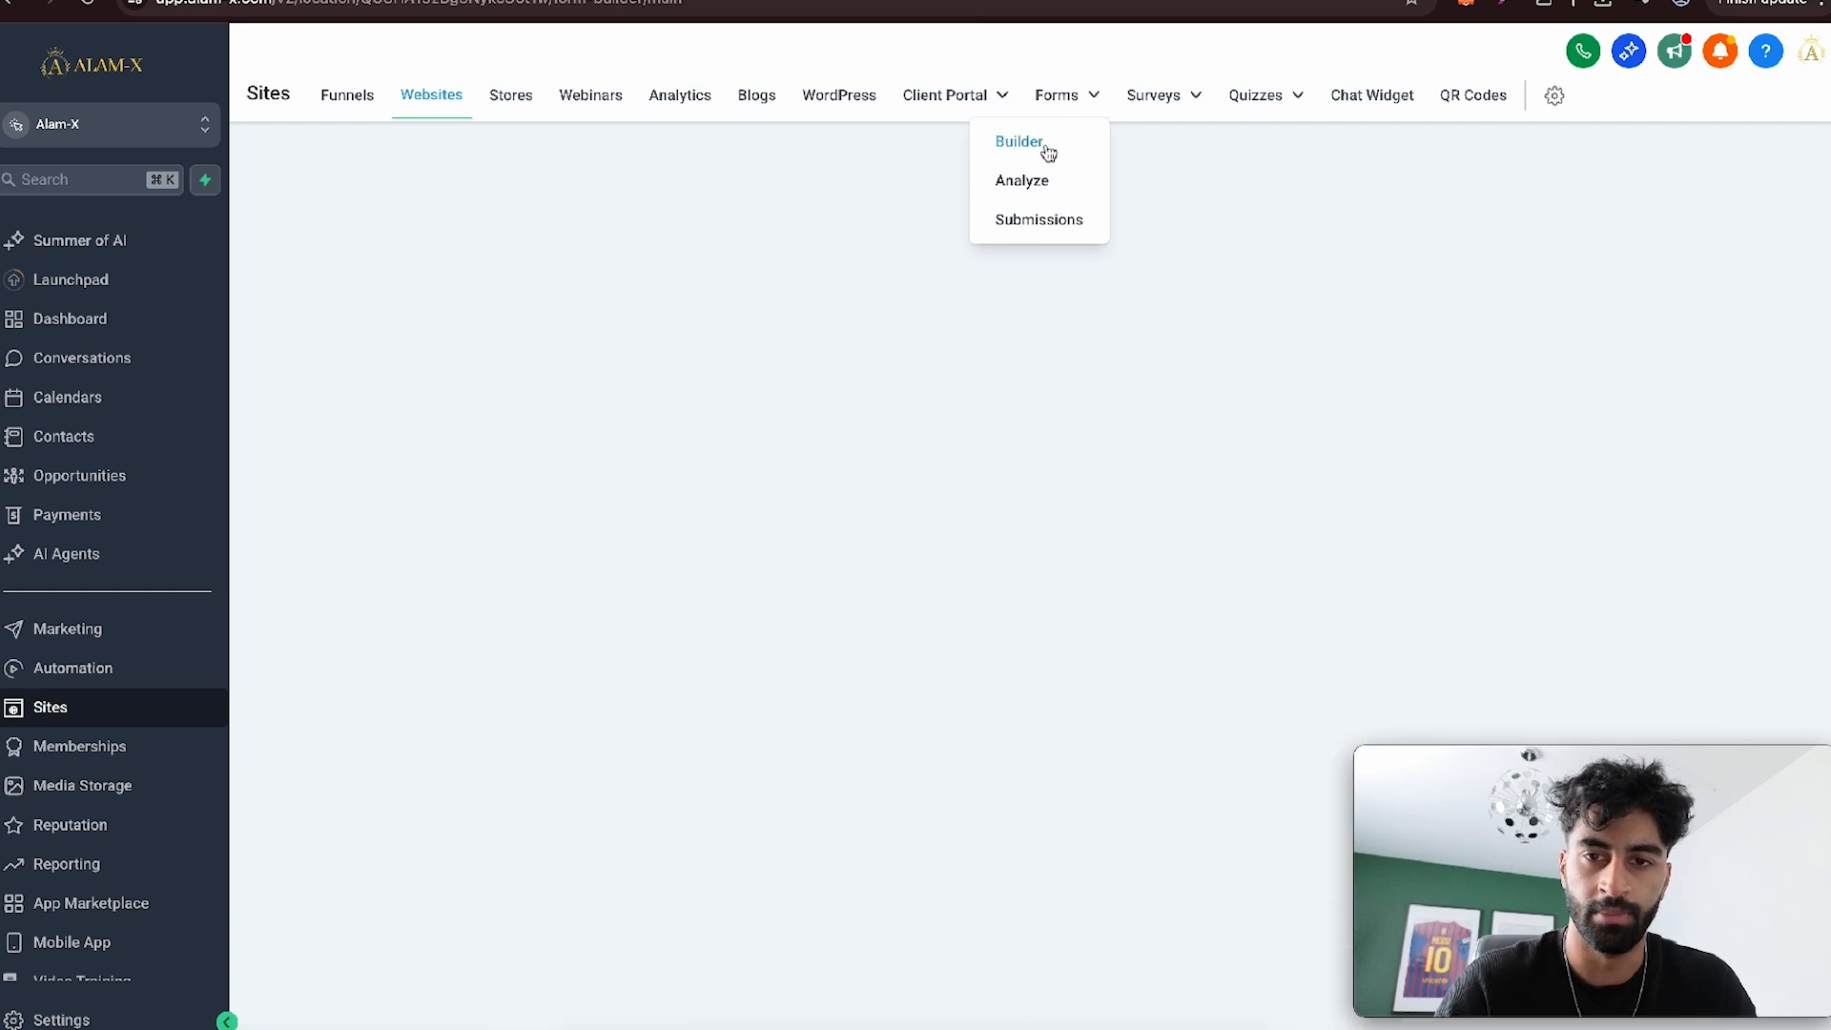
- Create a new form from scratch and name it WEBSITE FORM
{"action": "left_click", "coordinate": [1670, 177]}
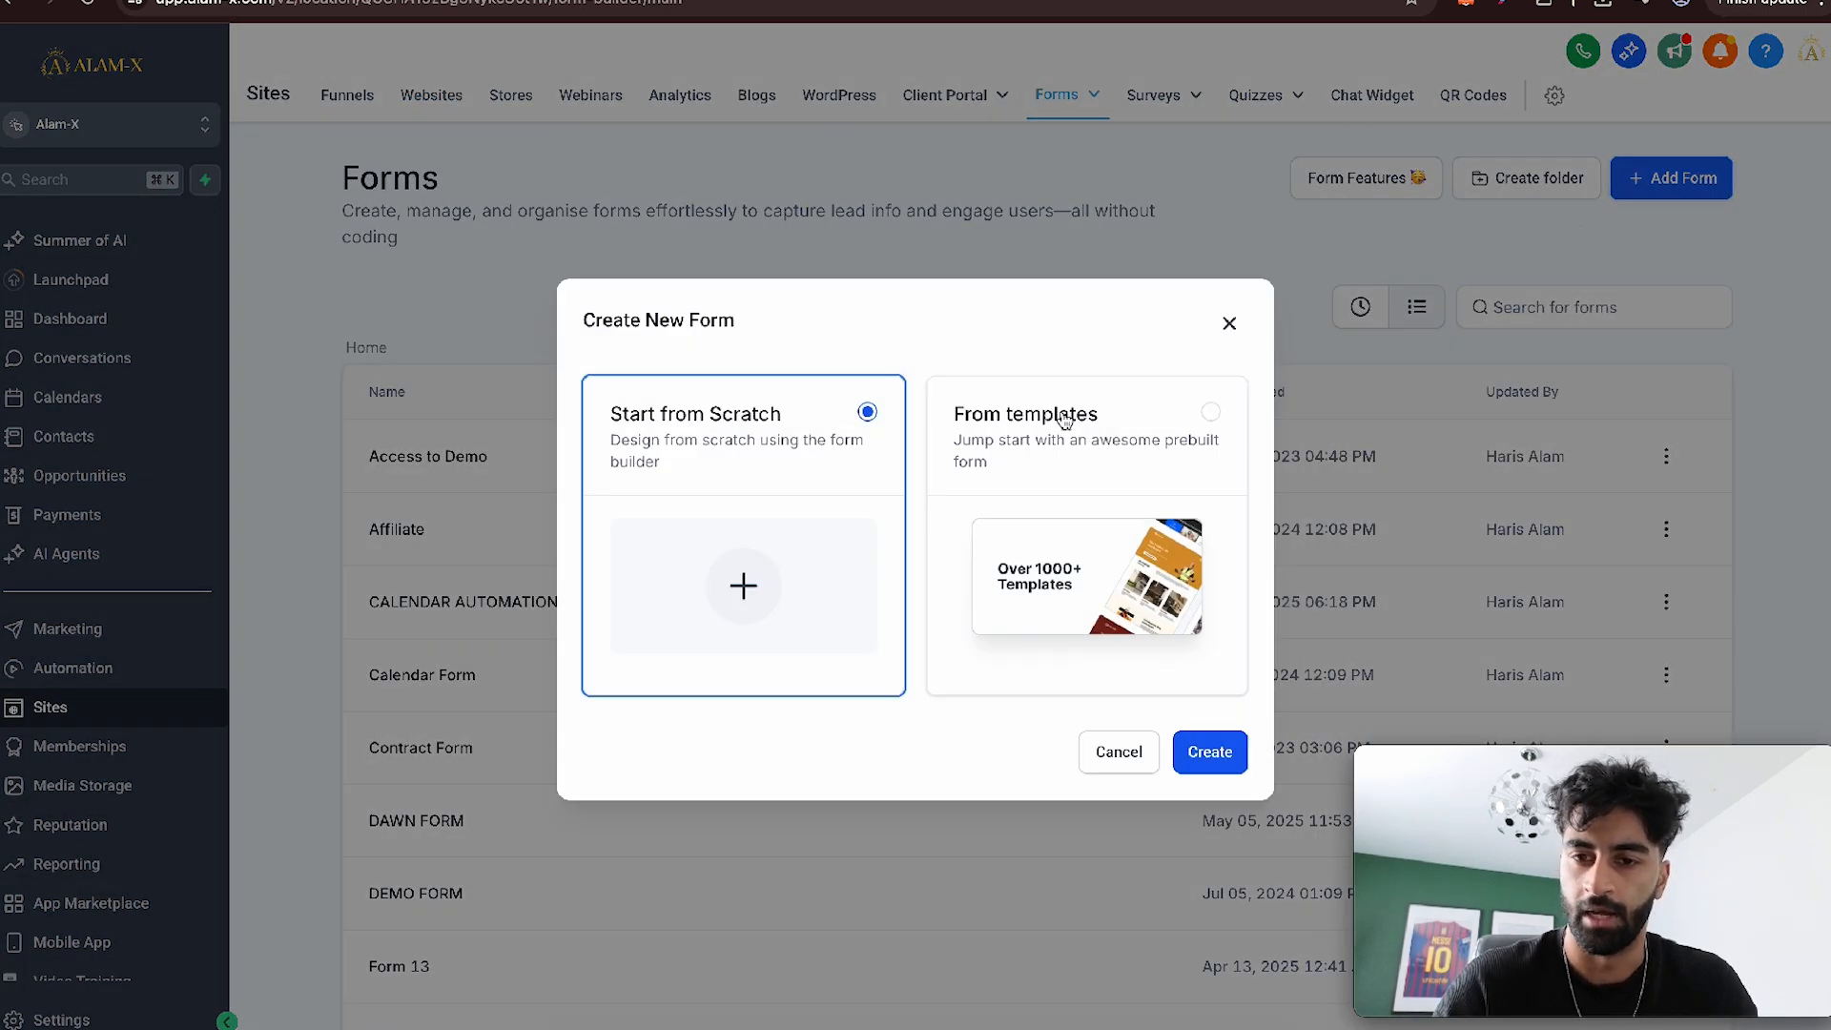
{"action": "left_click", "coordinate": [1210, 751]}
{"action": "left_click", "coordinate": [904, 52]}
{"action": "type", "text": "WEBSITE FOR"}
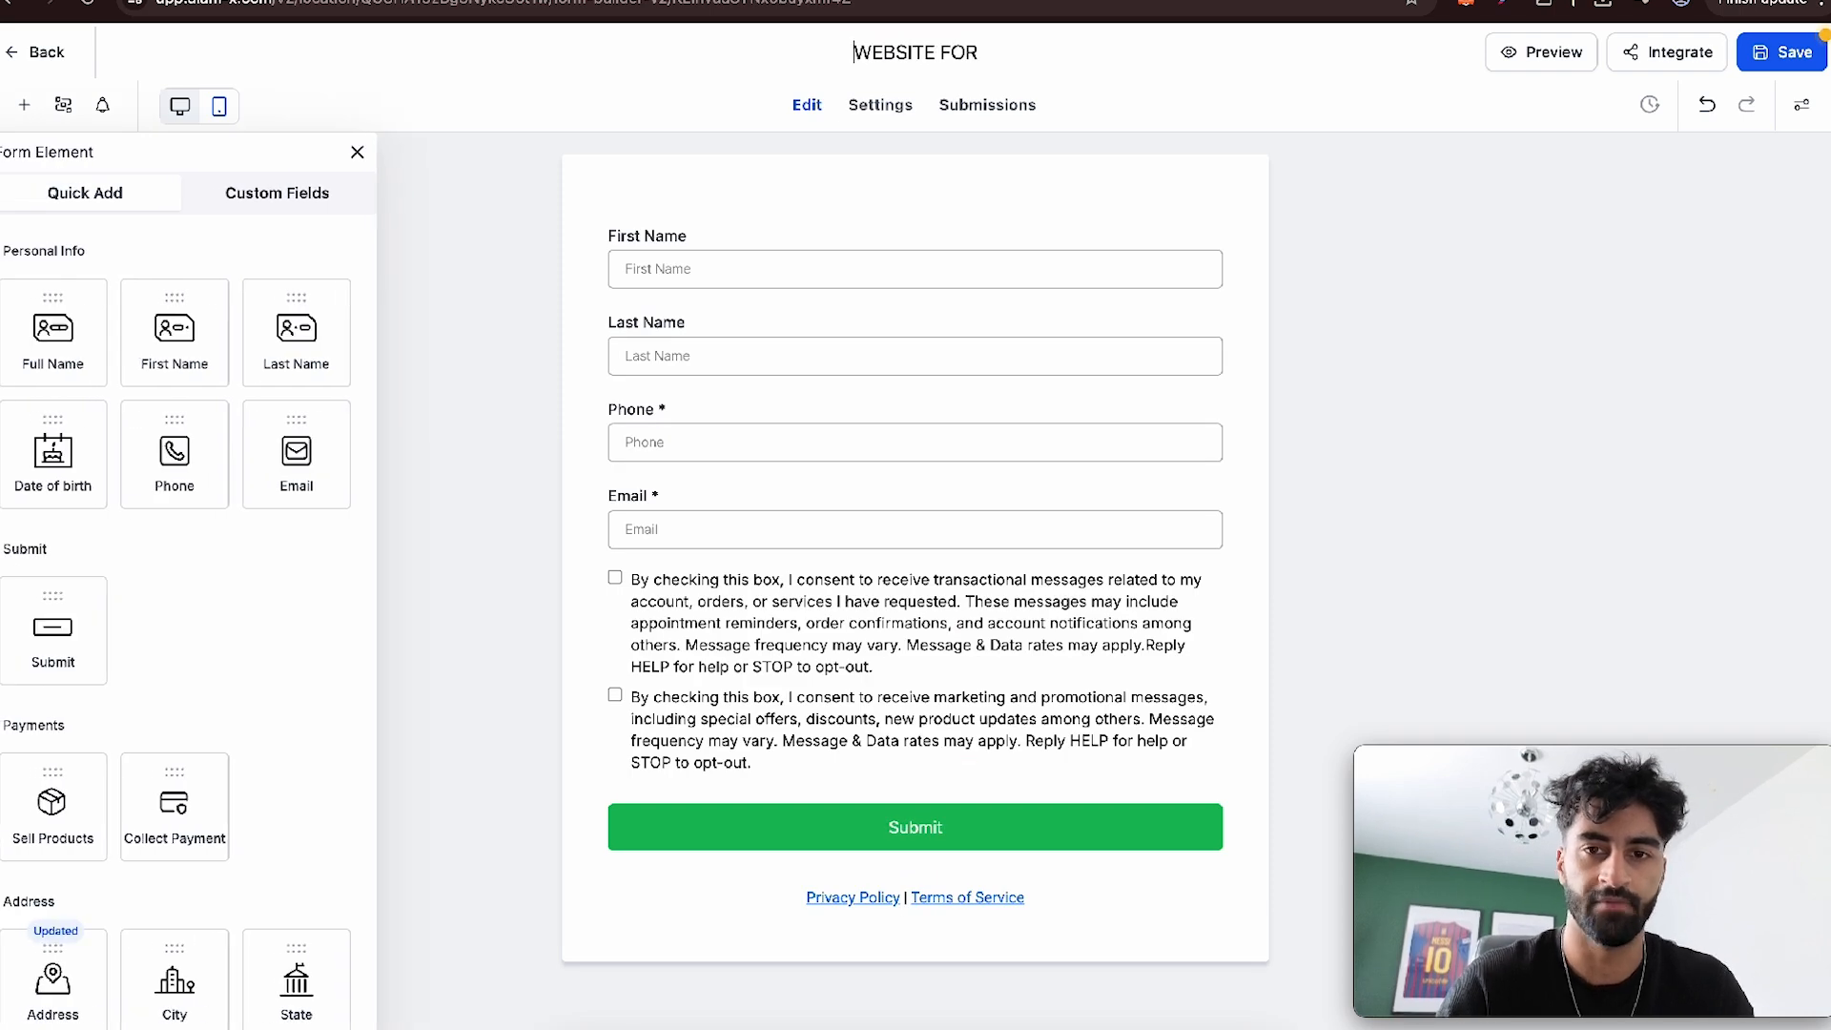
{"action": "type", "text": "M"}
- Remove the consent checkboxes and the Privacy Policy and Terms of Service links from the form
{"action": "left_click", "coordinate": [938, 674]}
{"action": "left_click", "coordinate": [1221, 573]}
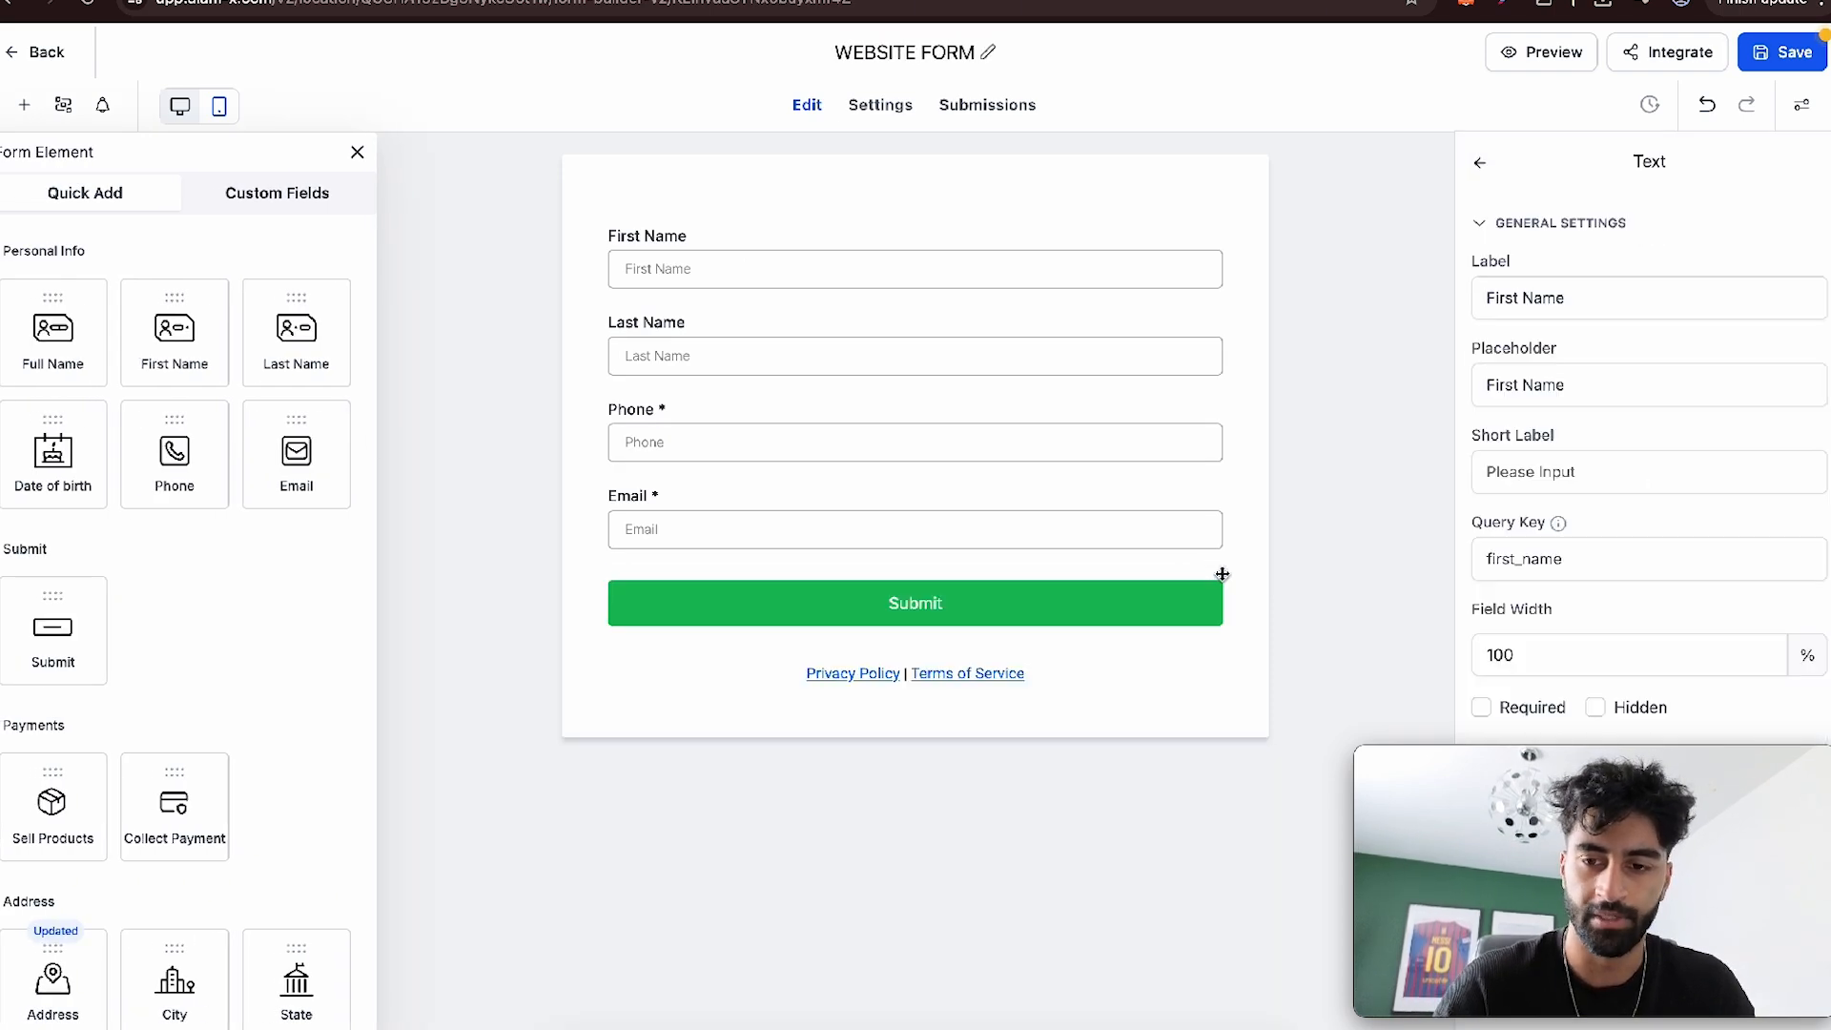
{"action": "left_click", "coordinate": [1106, 680]}
{"action": "left_click", "coordinate": [1219, 648]}
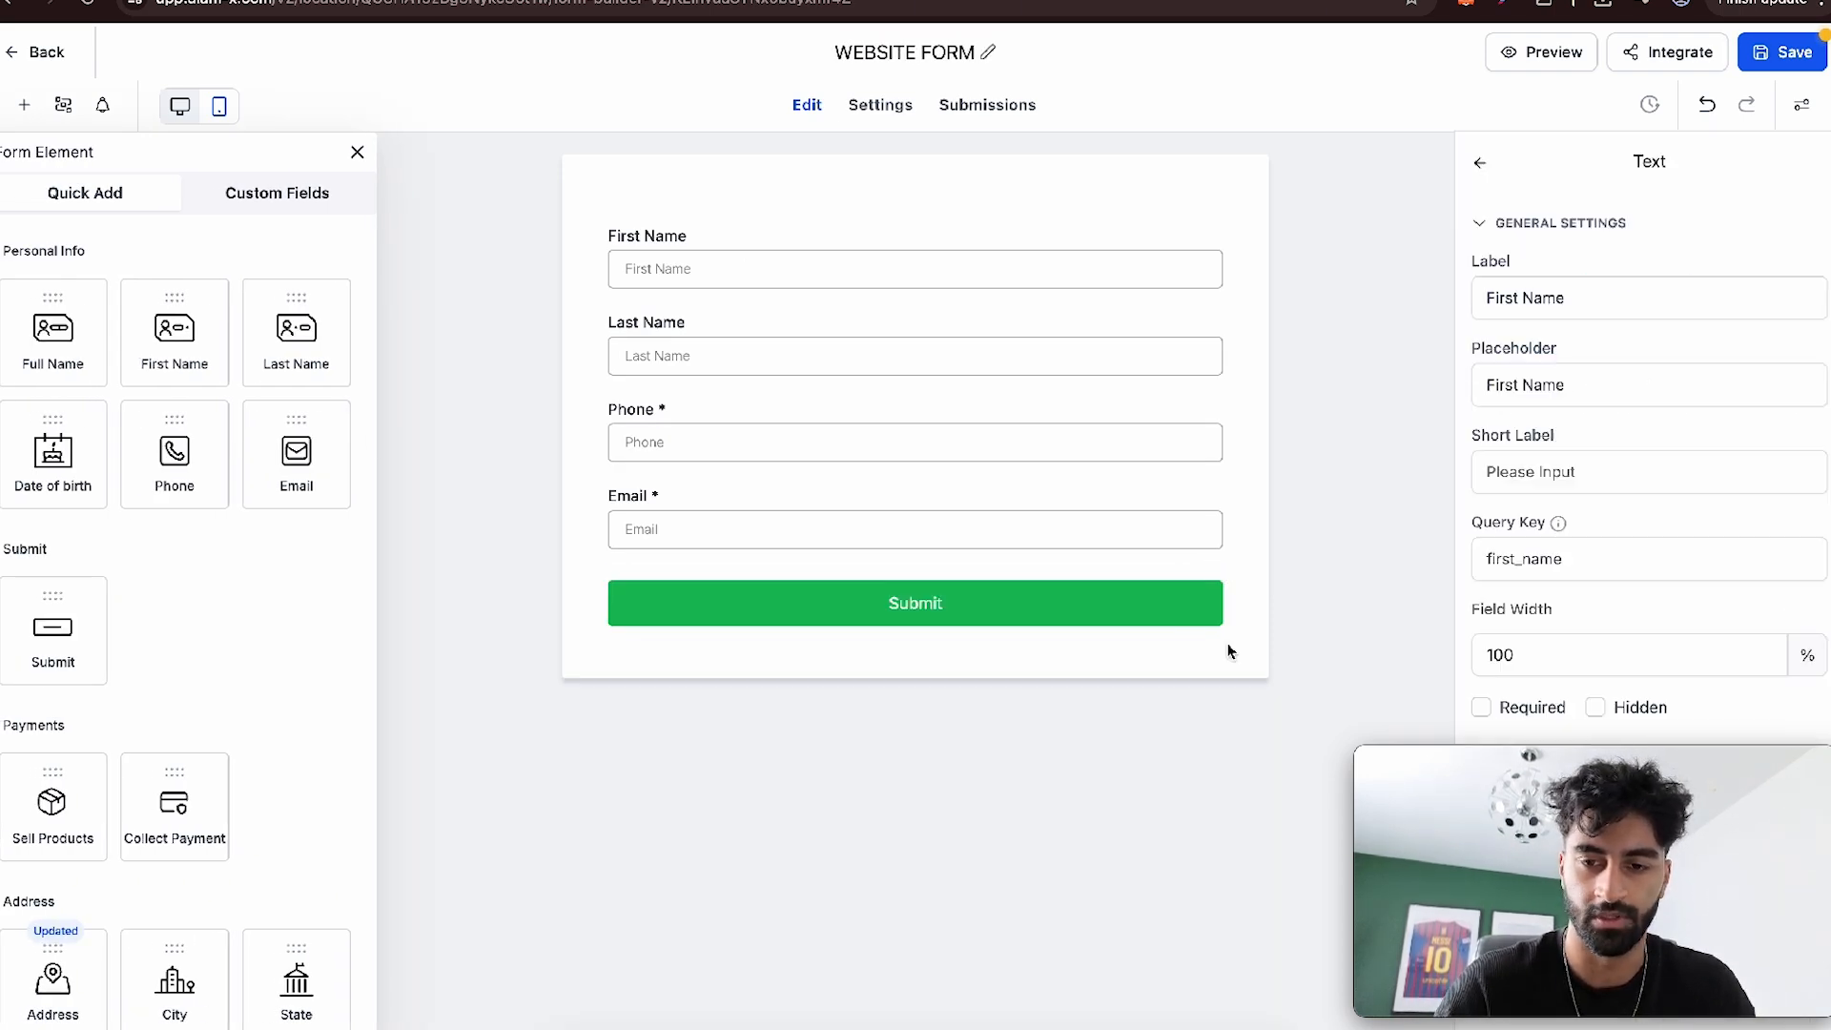
- Make the First Name and Last Name fields required, and check the Phone and Email field settings
{"action": "left_click", "coordinate": [678, 286]}
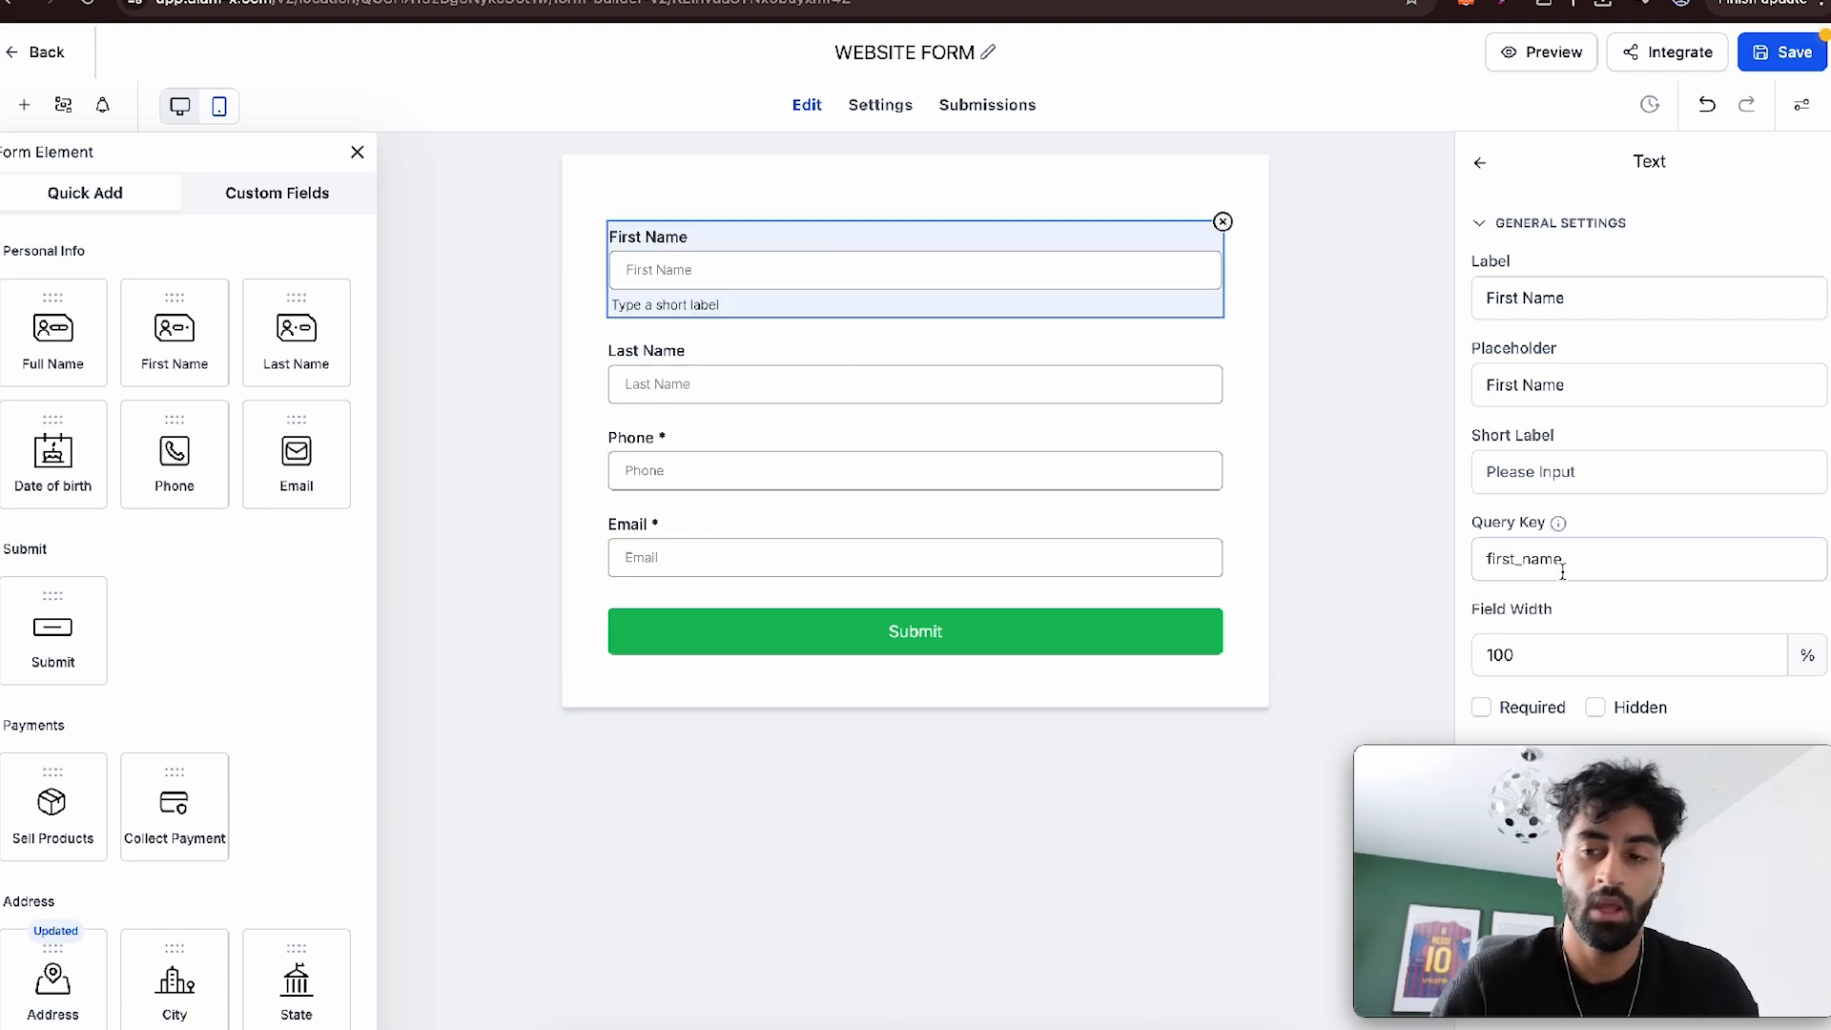
{"action": "left_click", "coordinate": [1010, 398]}
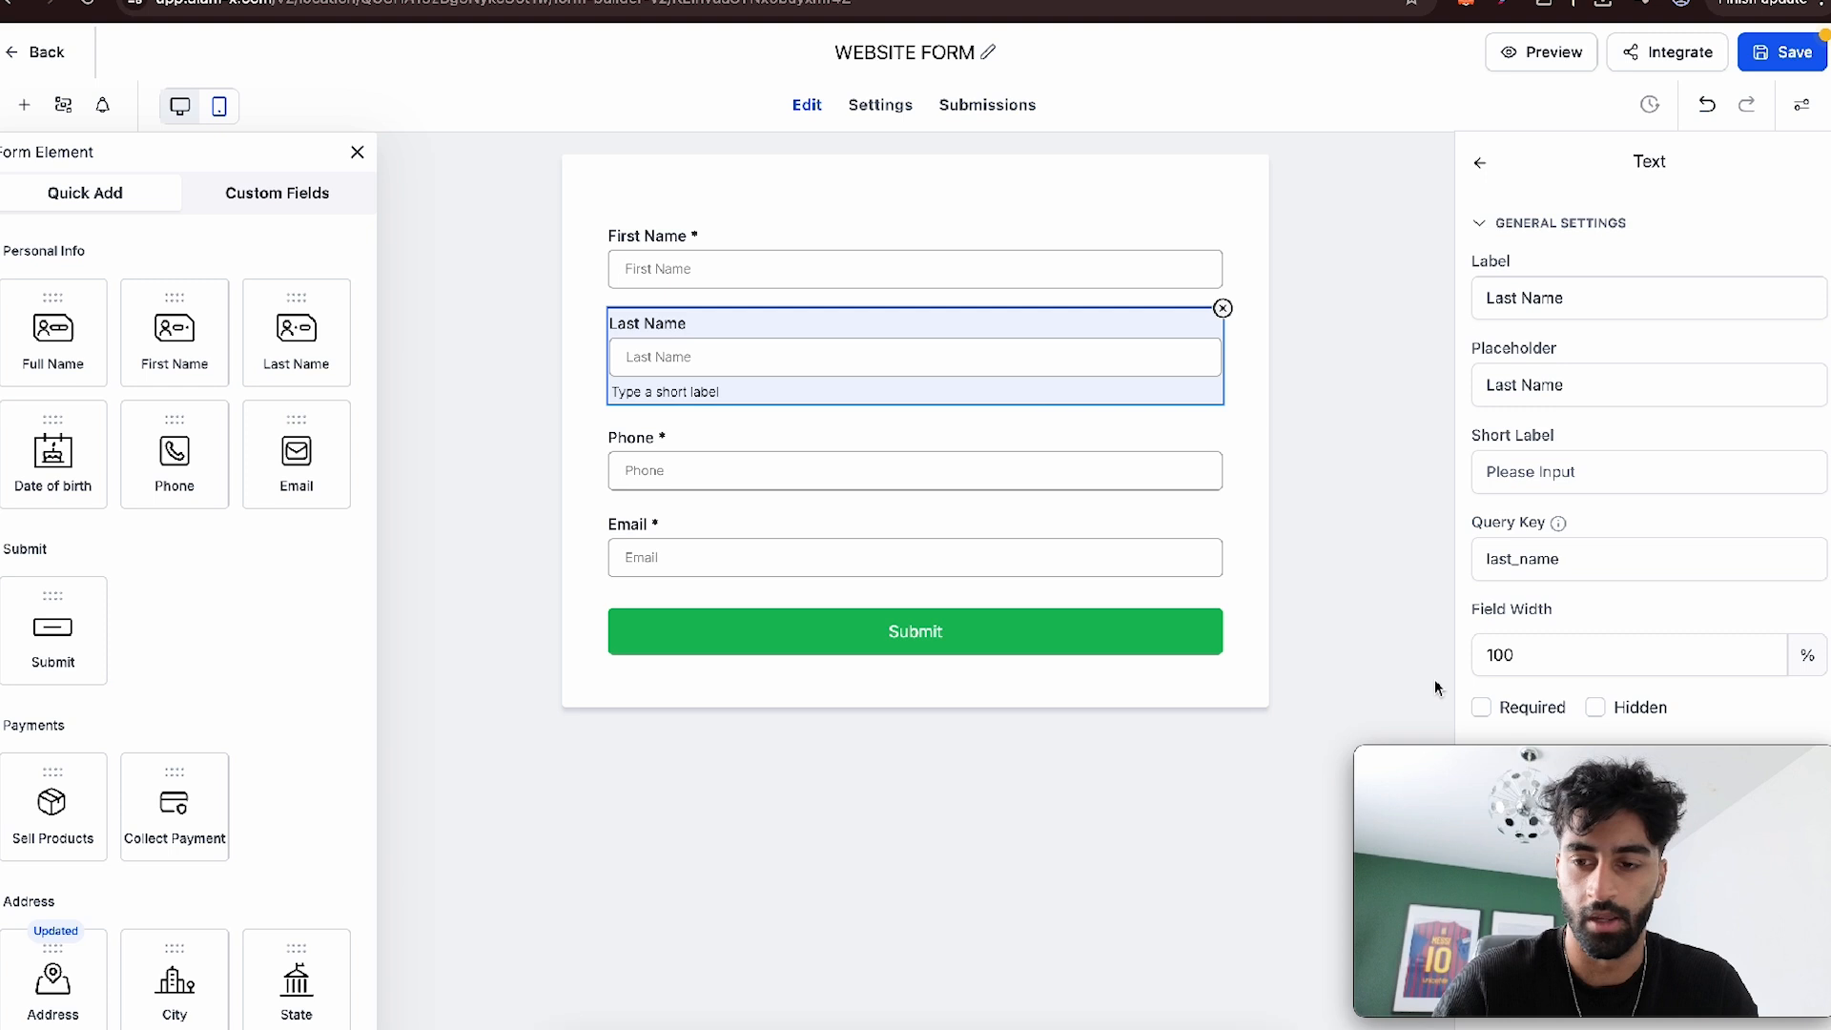
{"action": "left_click", "coordinate": [996, 454]}
{"action": "scroll", "coordinate": [1526, 727], "scroll_direction": "down", "scroll_amount": 1}
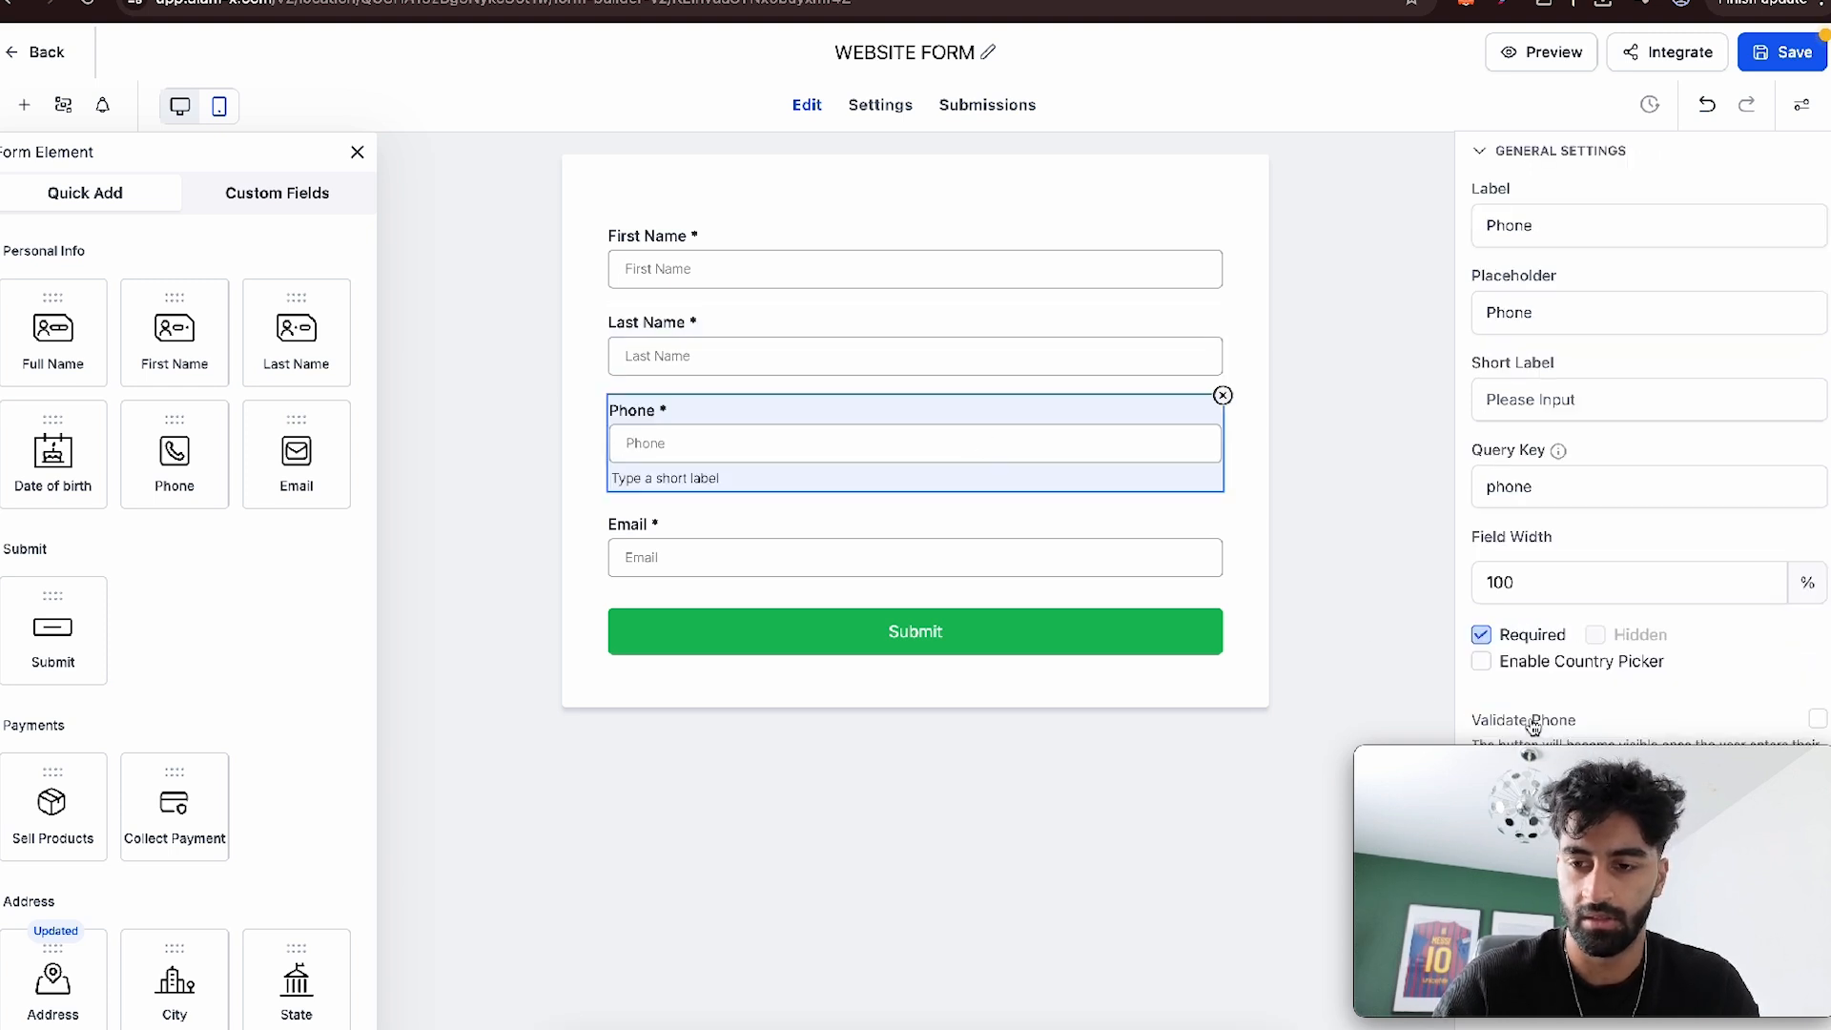
{"action": "left_click", "coordinate": [1111, 563]}
{"action": "left_click", "coordinate": [1339, 462]}
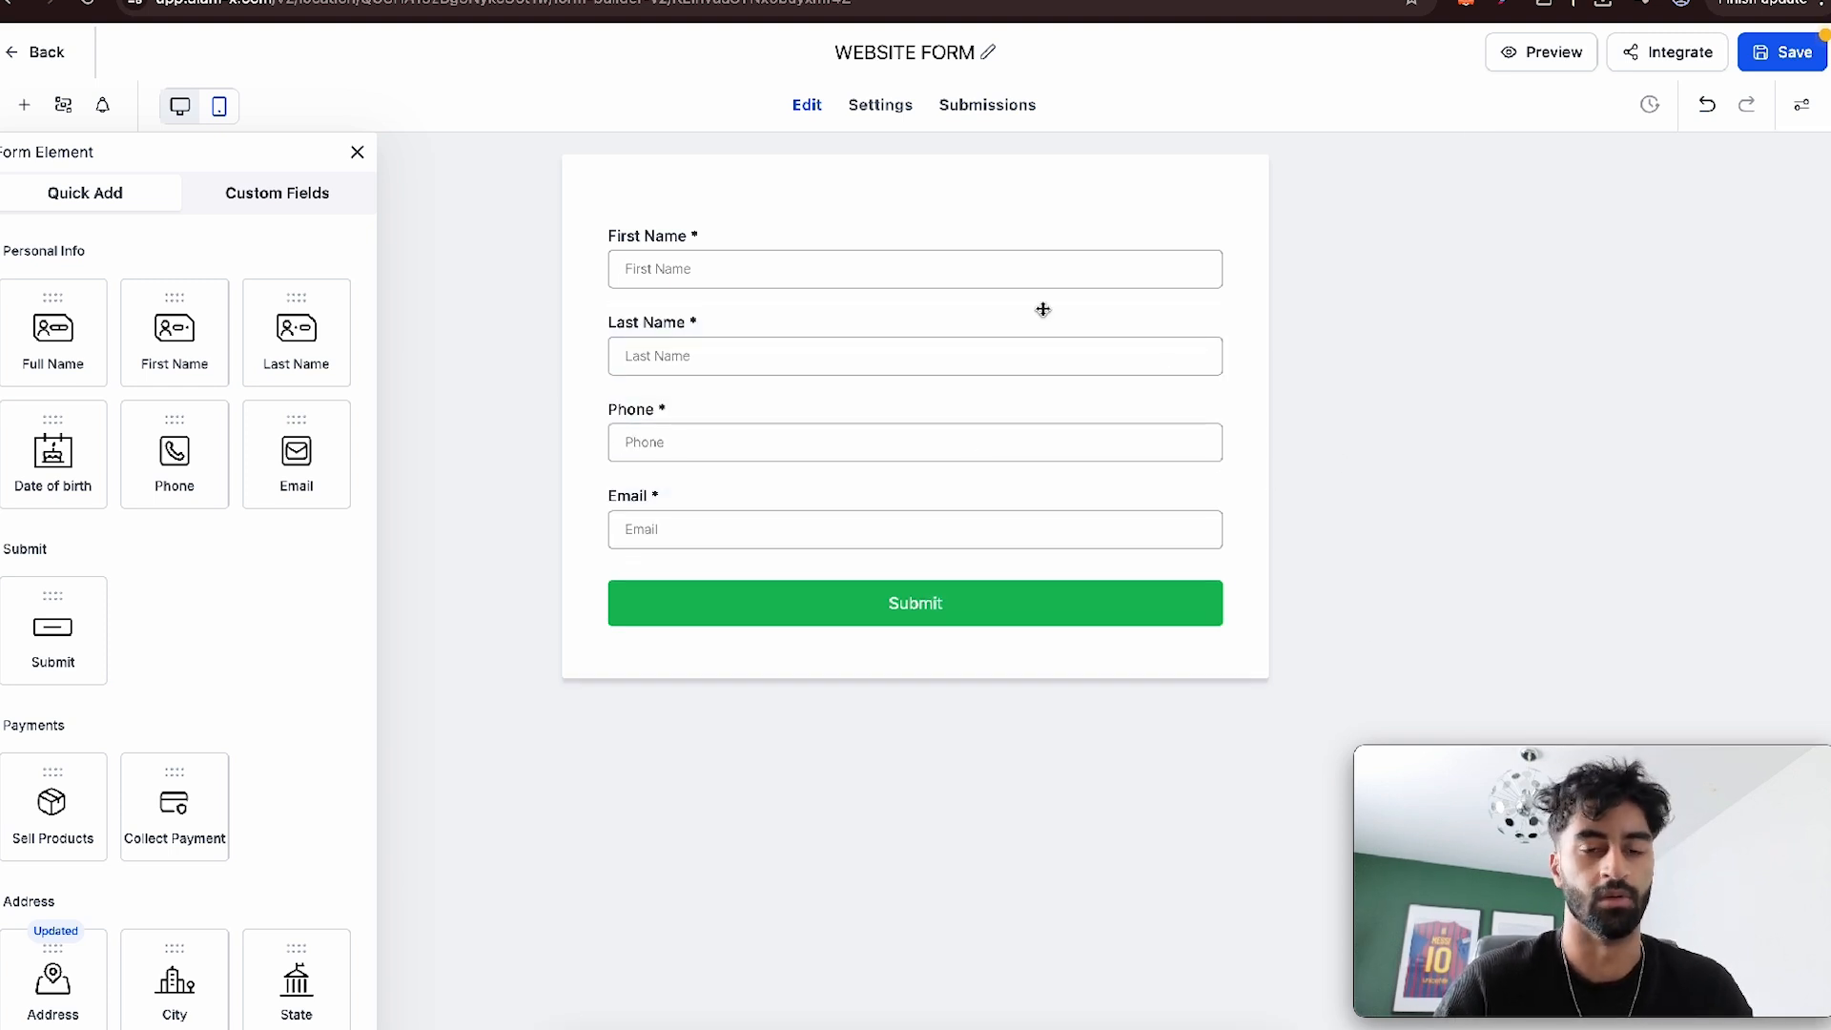
- Browse the quick-add elements and custom fields, and preview a Multi Line custom field without creating it
{"action": "left_click", "coordinate": [318, 193]}
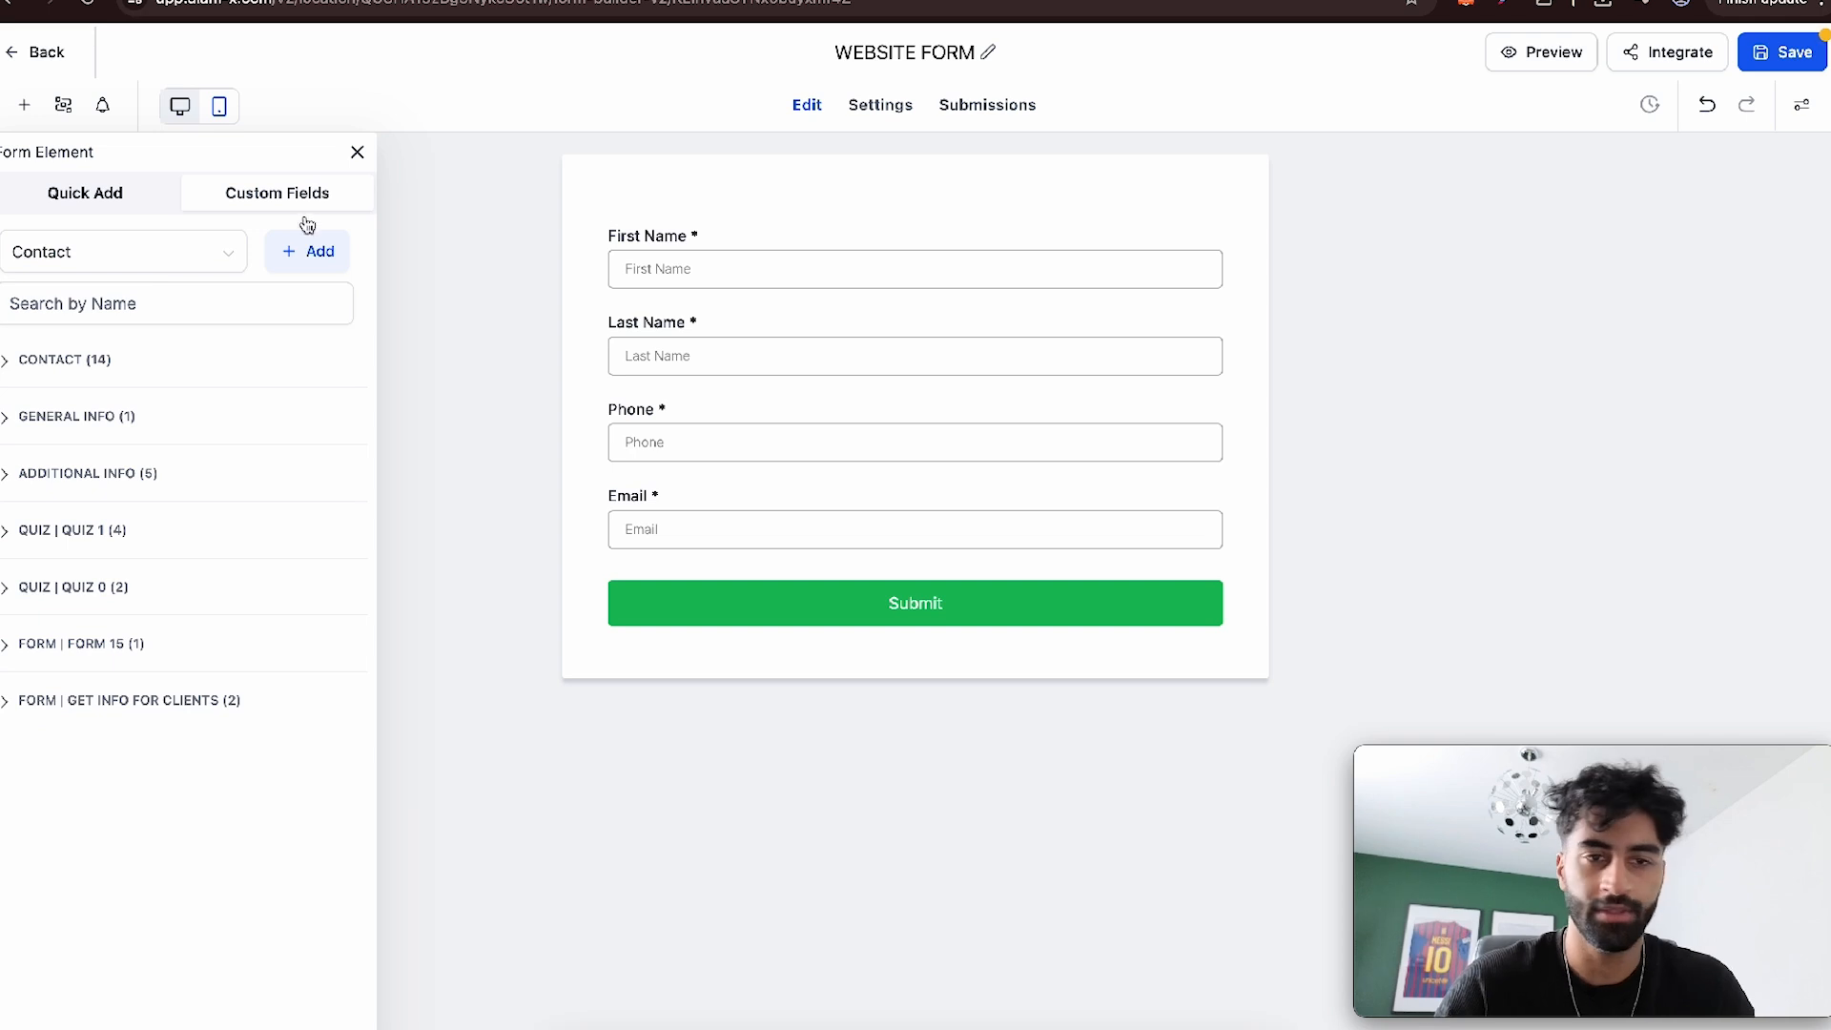
{"action": "left_click", "coordinate": [127, 193]}
{"action": "scroll", "coordinate": [217, 477], "scroll_direction": "down", "scroll_amount": 6}
{"action": "left_click", "coordinate": [291, 196]}
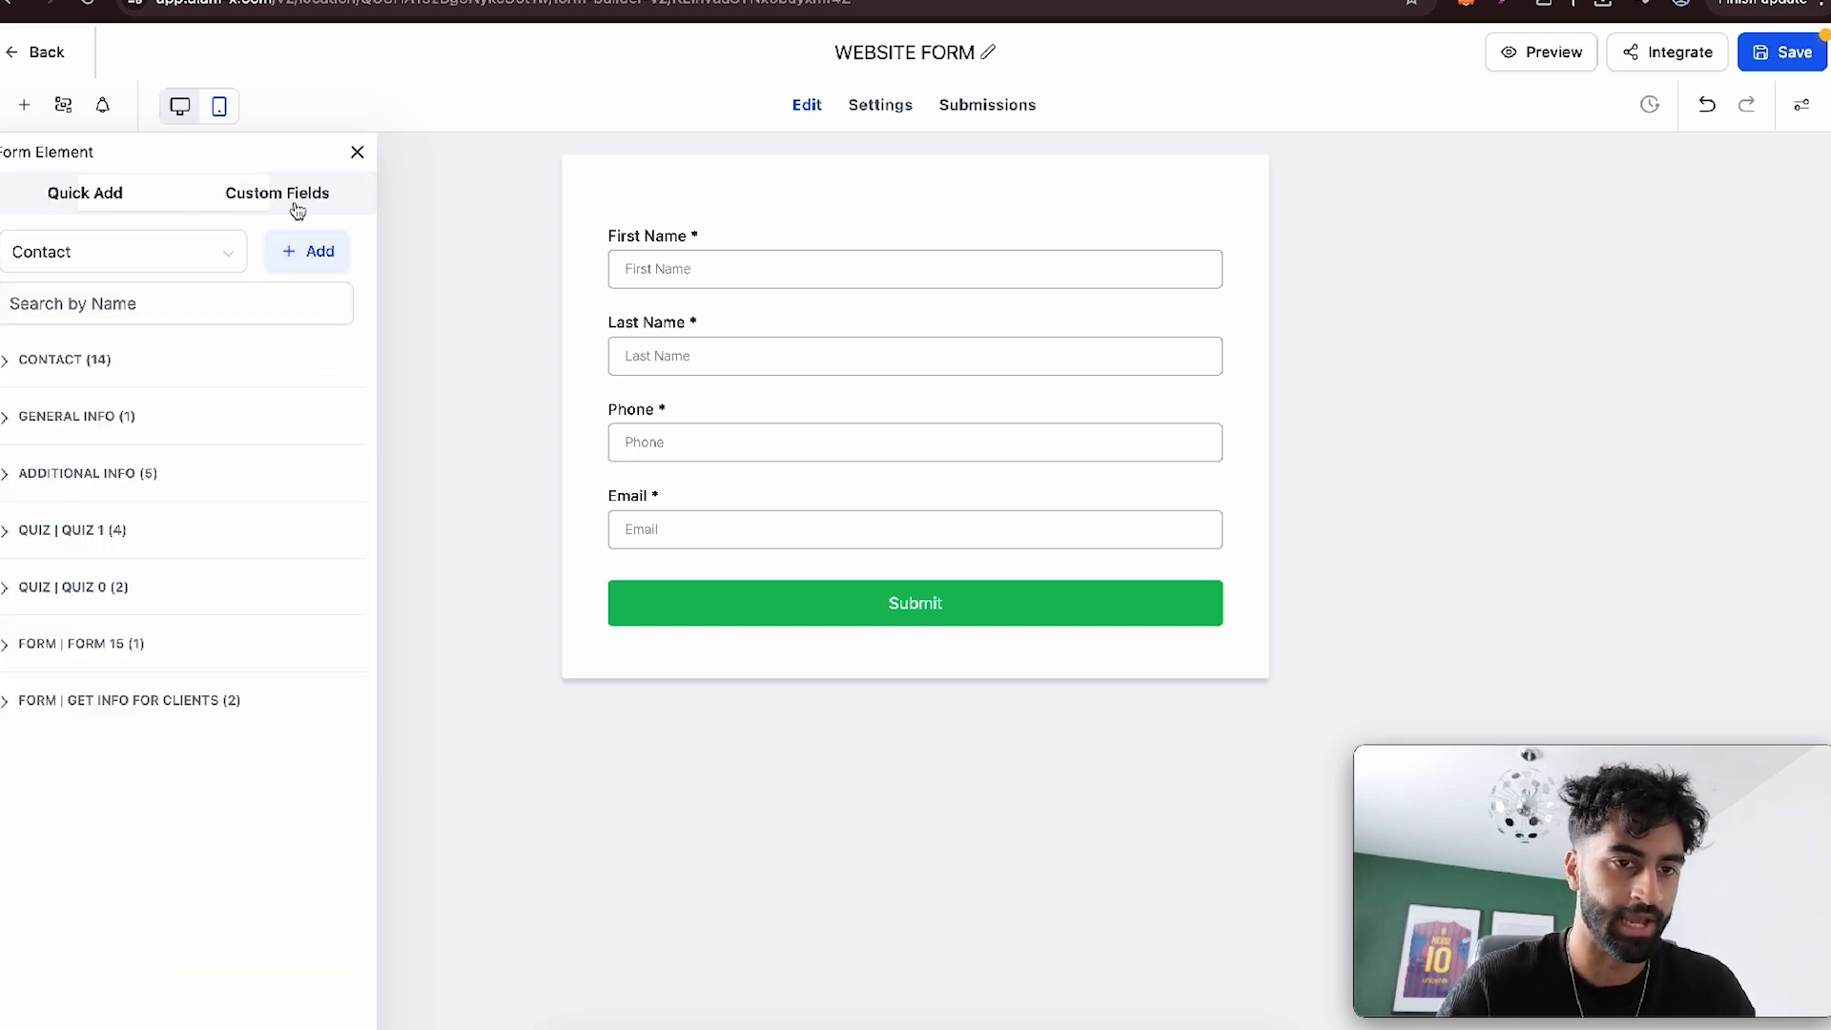
{"action": "left_click", "coordinate": [303, 259]}
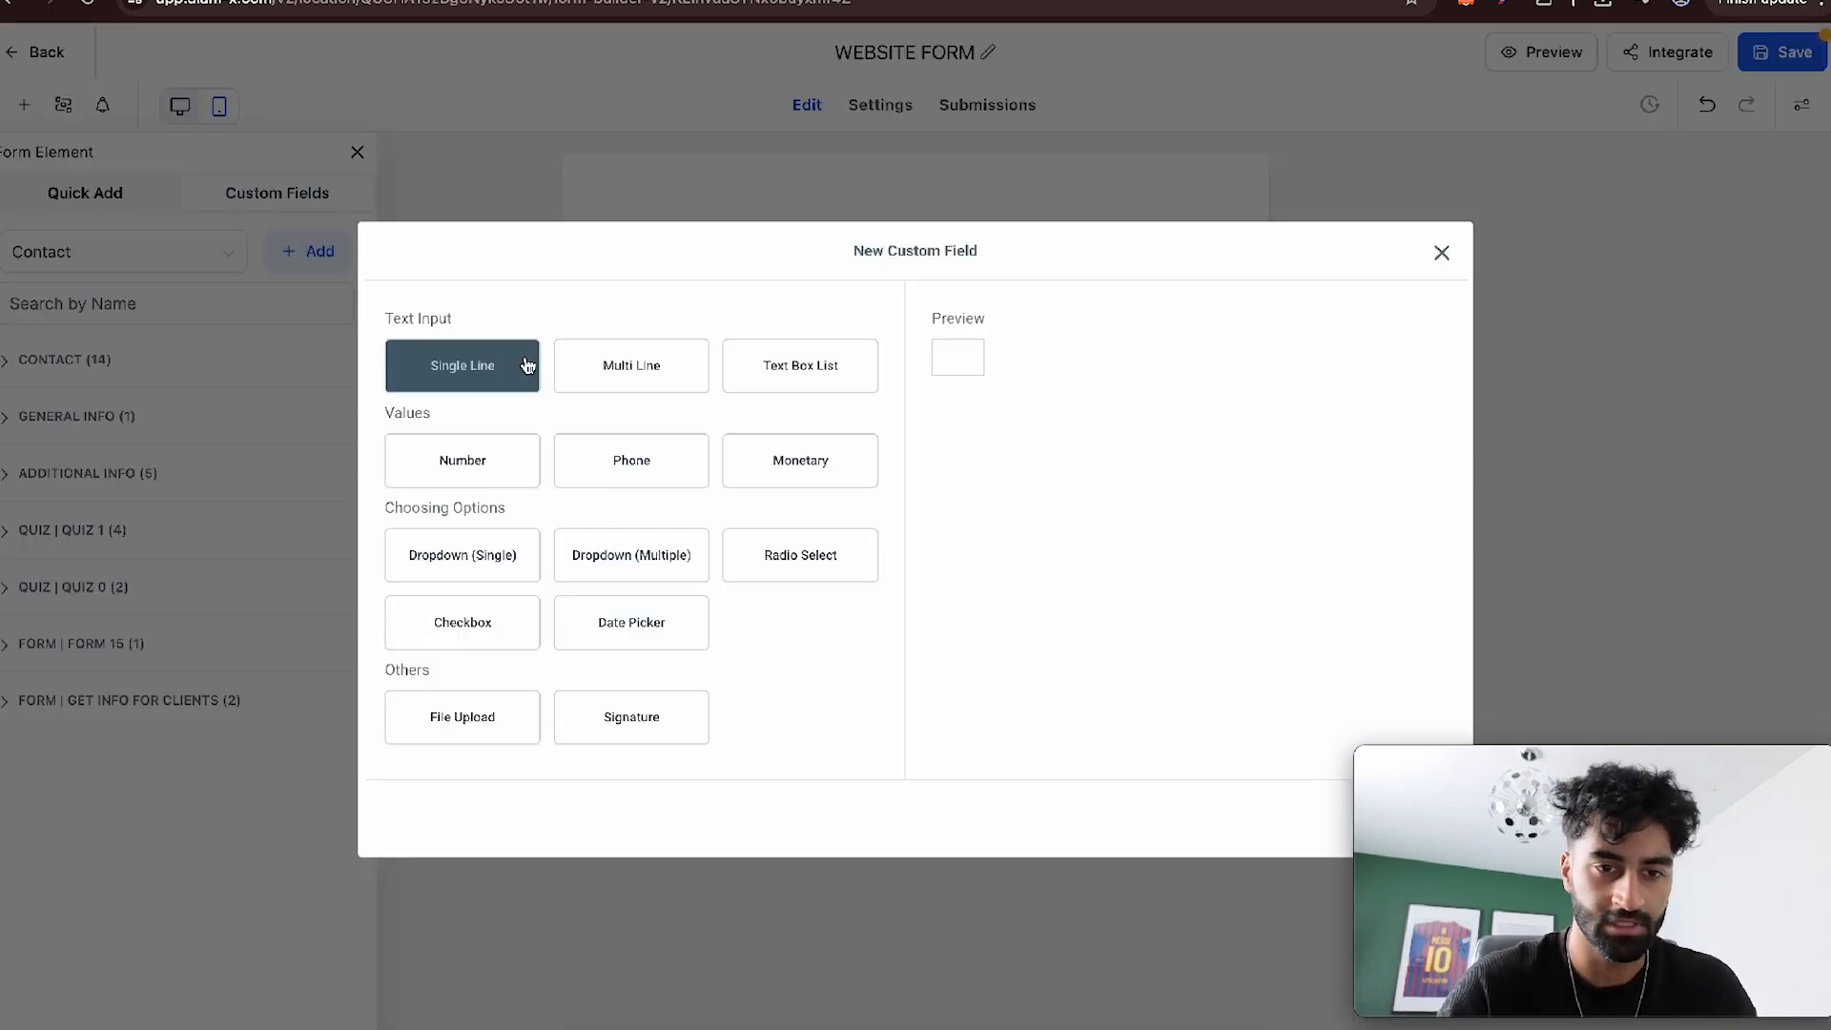
{"action": "left_click", "coordinate": [642, 380]}
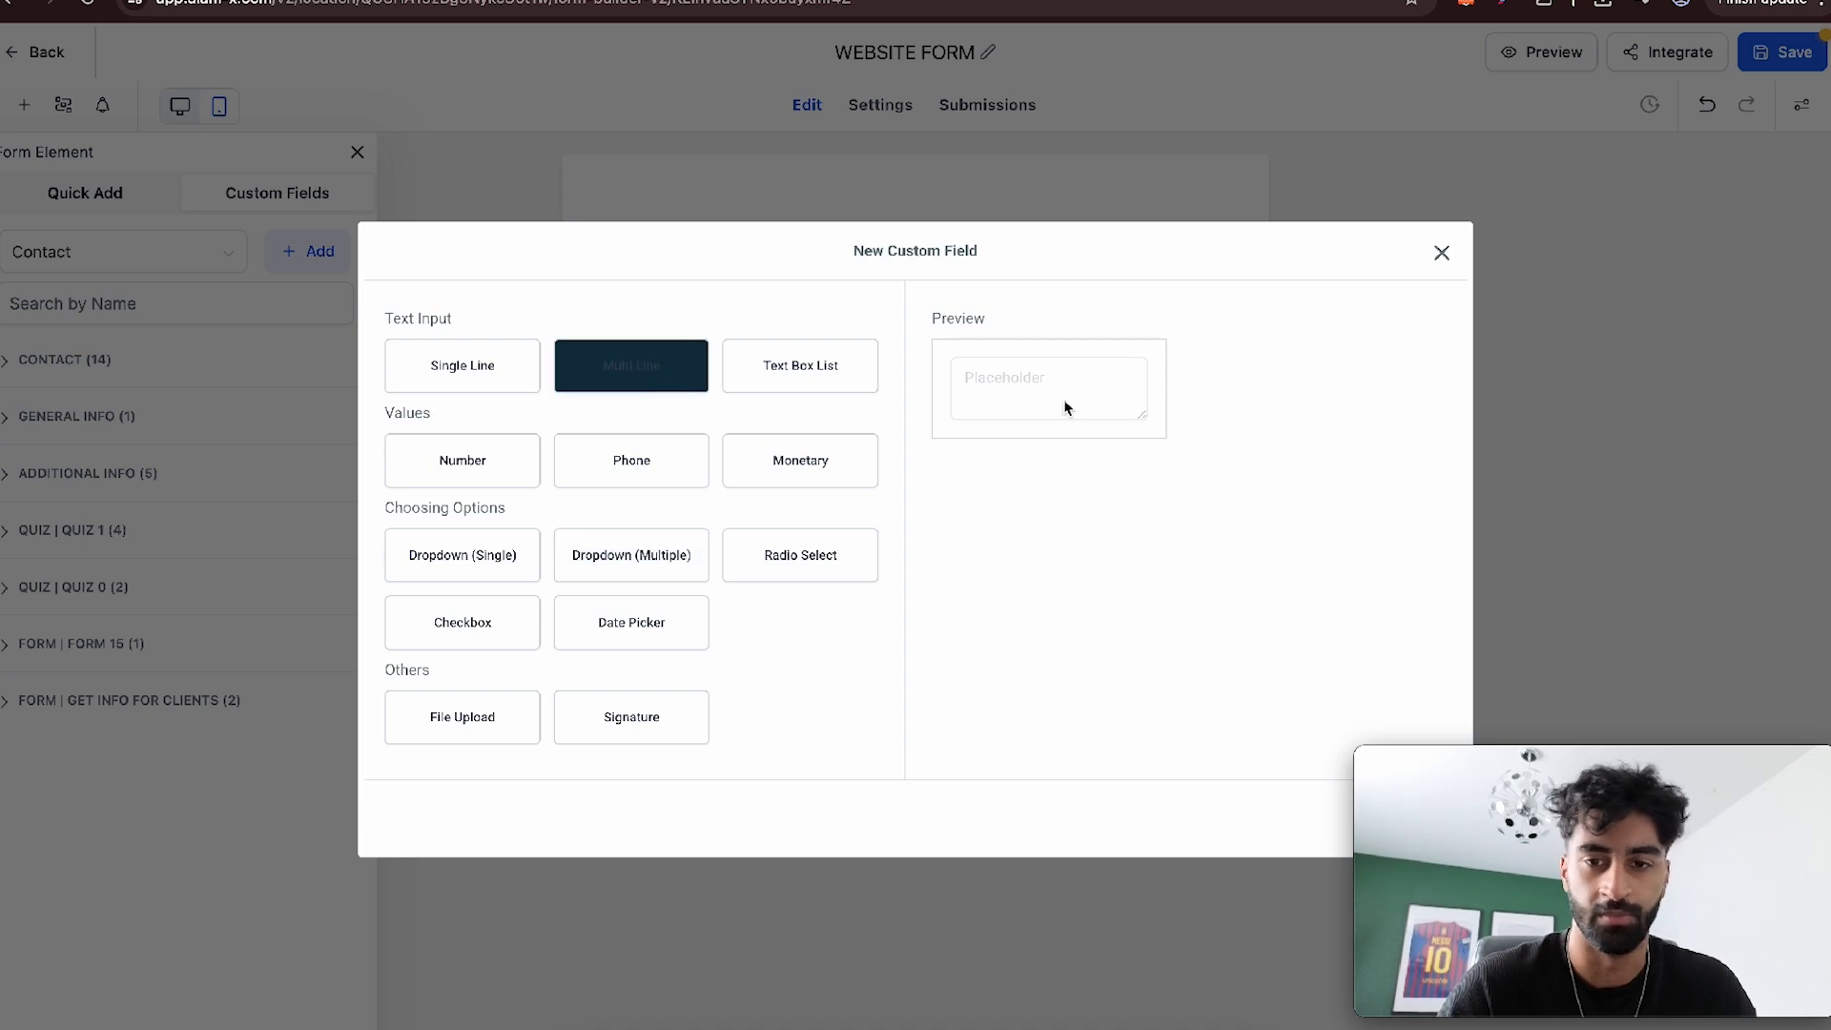
{"action": "left_click", "coordinate": [1459, 253]}
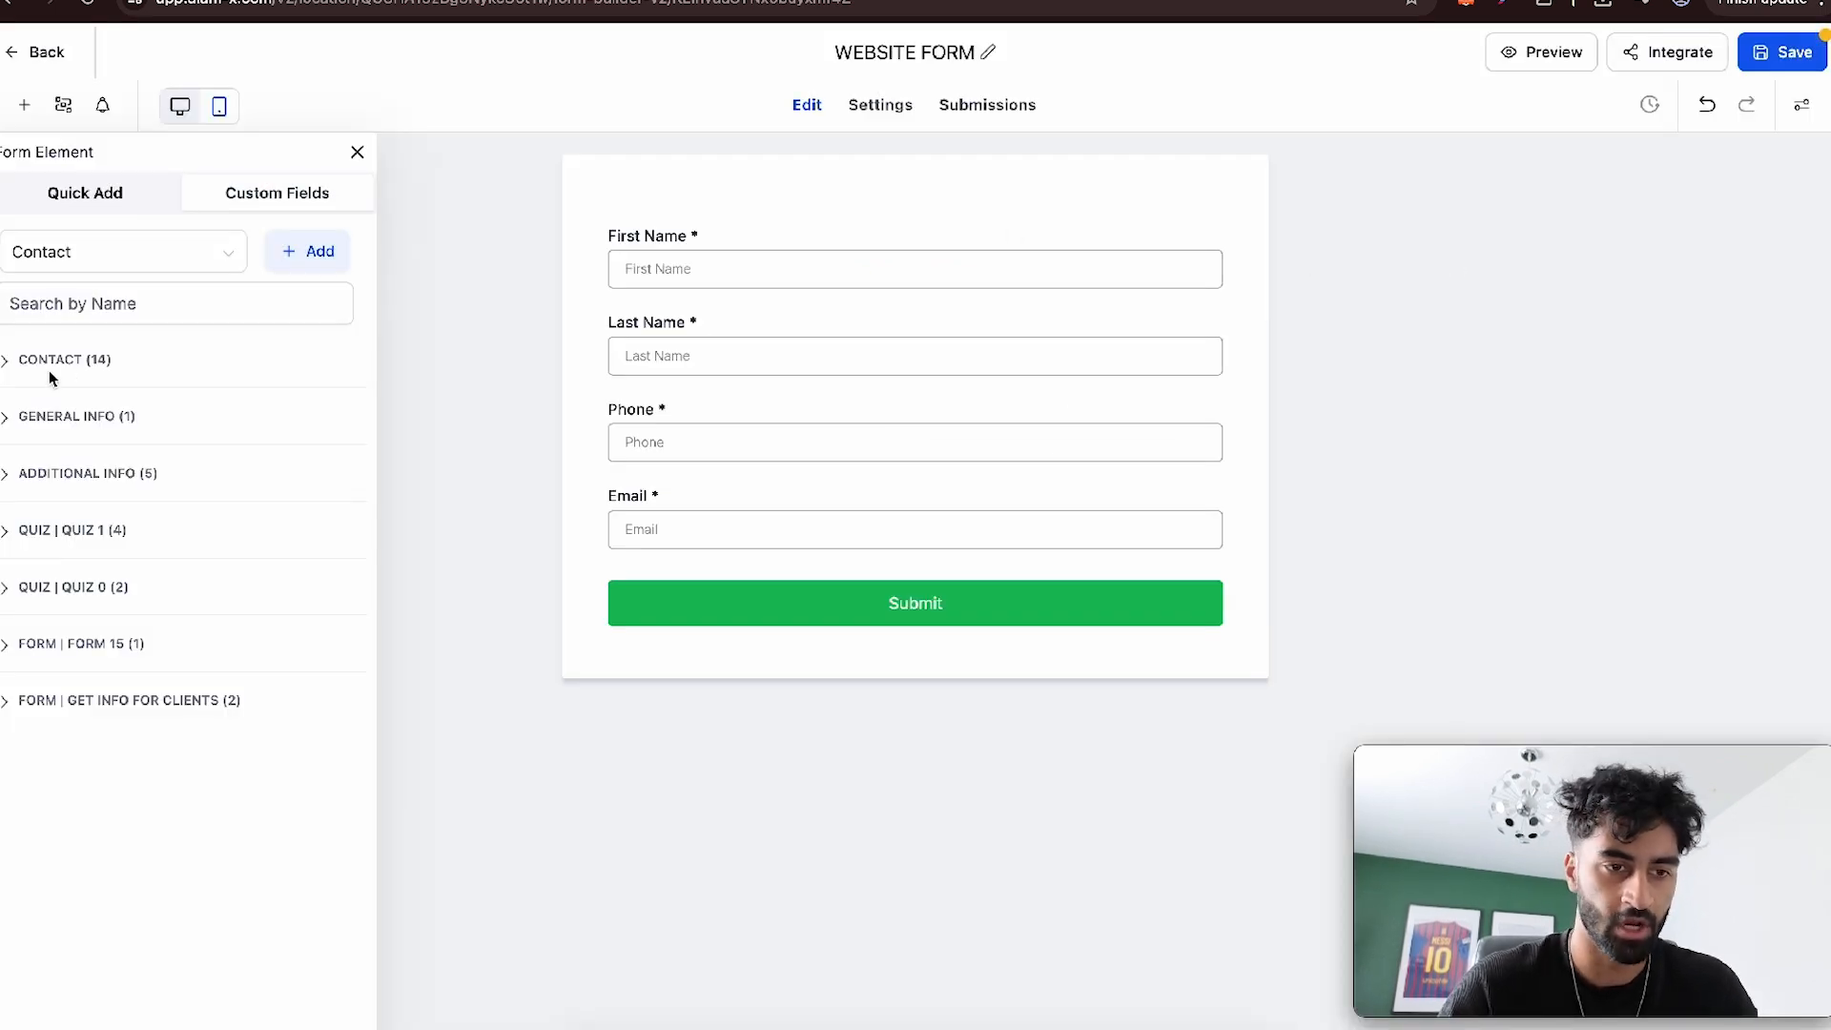
- Try out the Price contact field below Email, remove it again and close the form elements list
{"action": "left_click", "coordinate": [77, 367]}
{"action": "left_click_drag", "start_coordinate": [95, 688], "coordinate": [784, 581]}
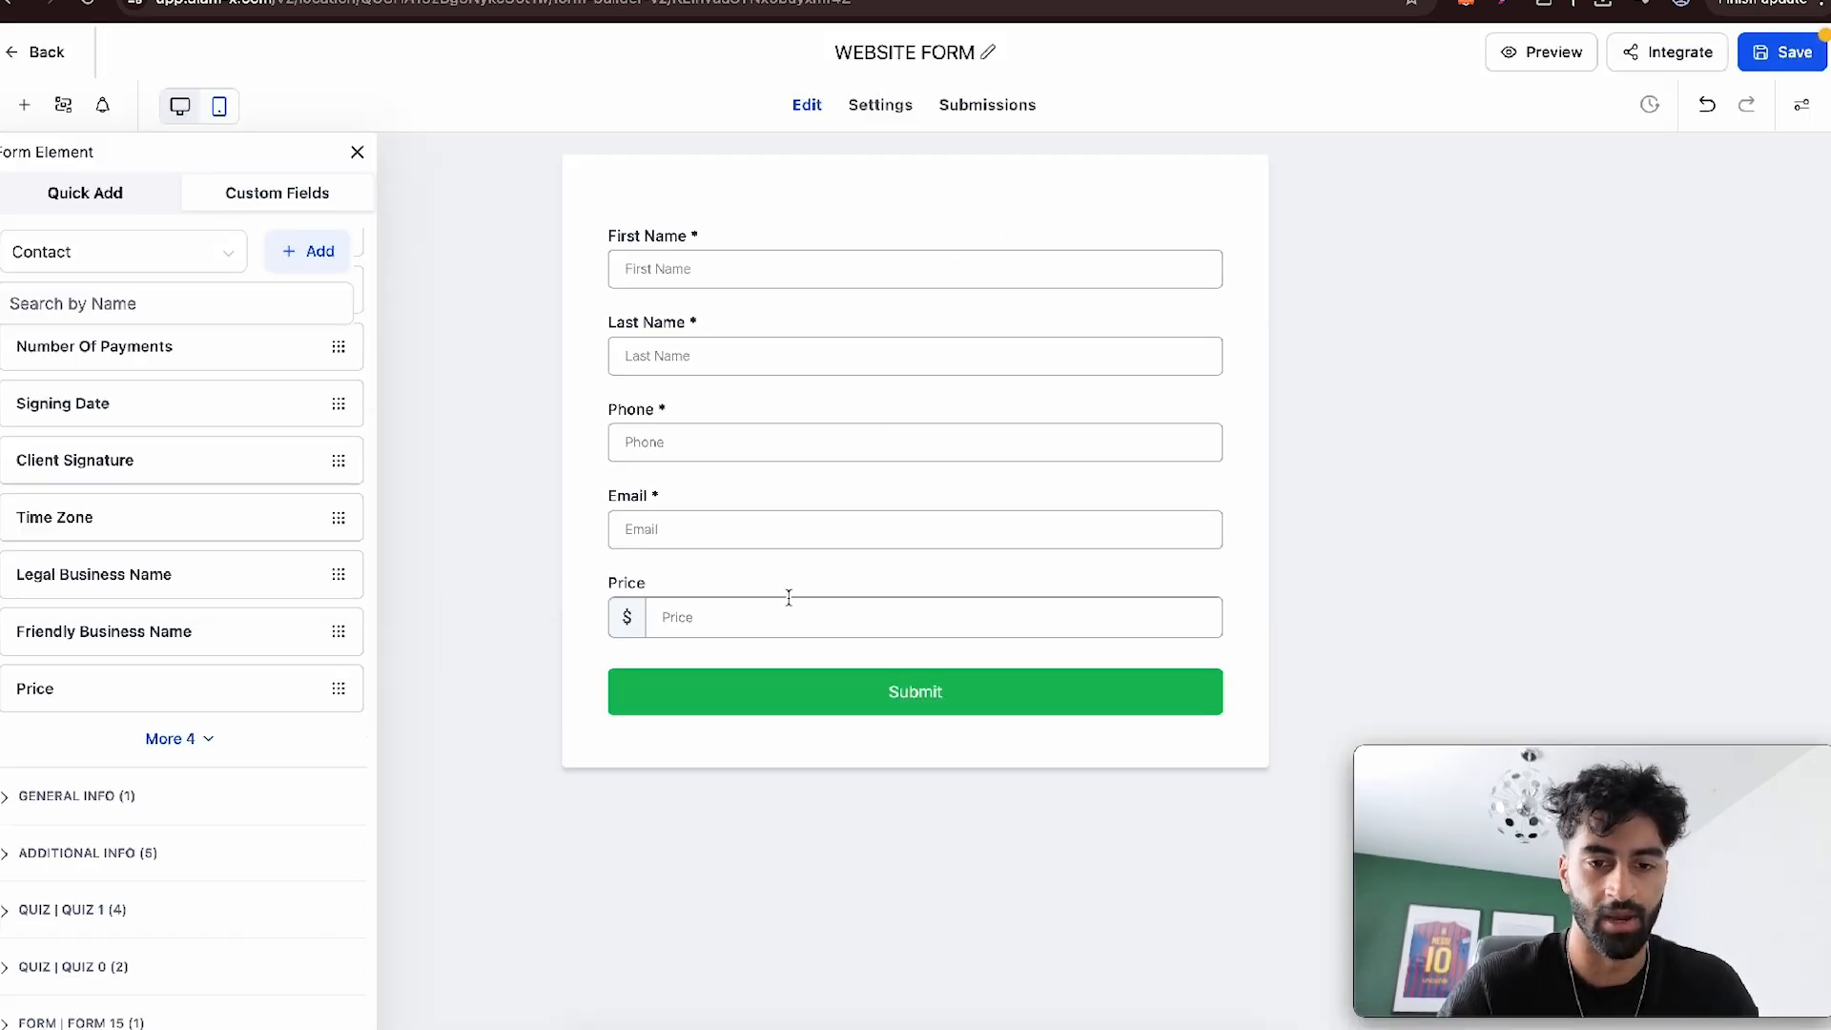
{"action": "left_click", "coordinate": [907, 569]}
{"action": "left_click", "coordinate": [1219, 569]}
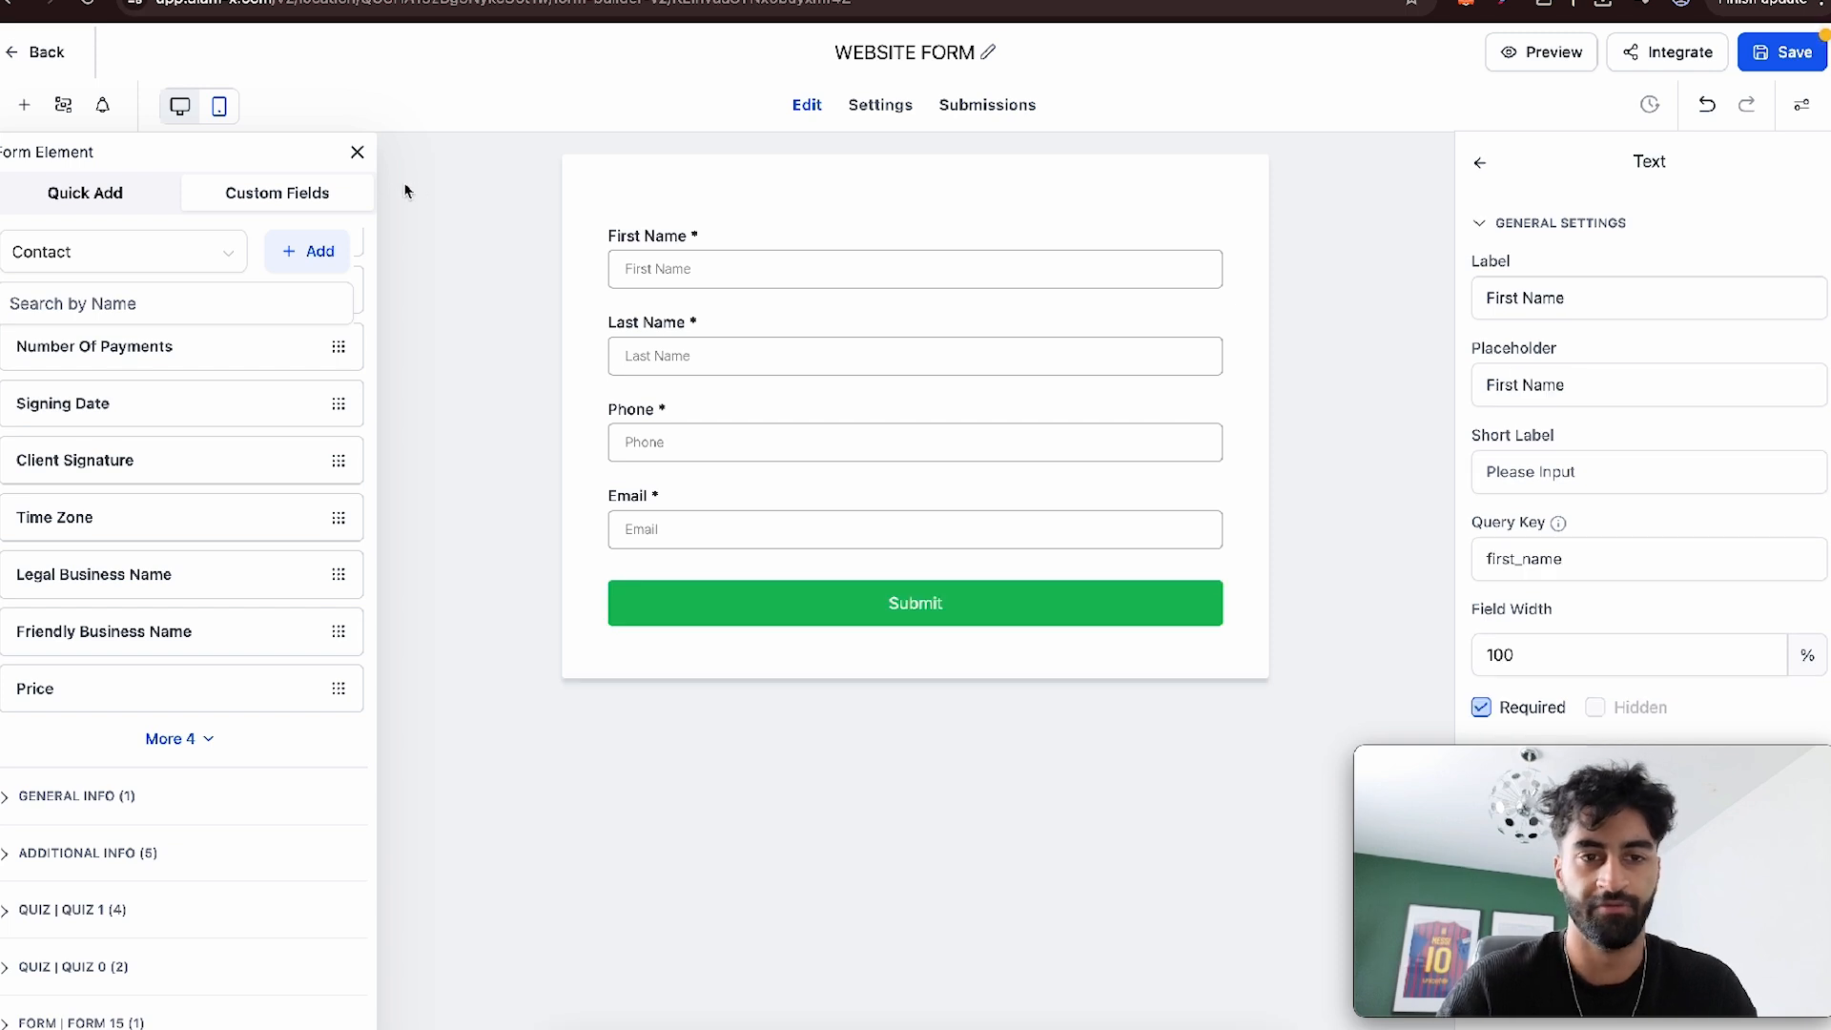
{"action": "left_click", "coordinate": [355, 156]}
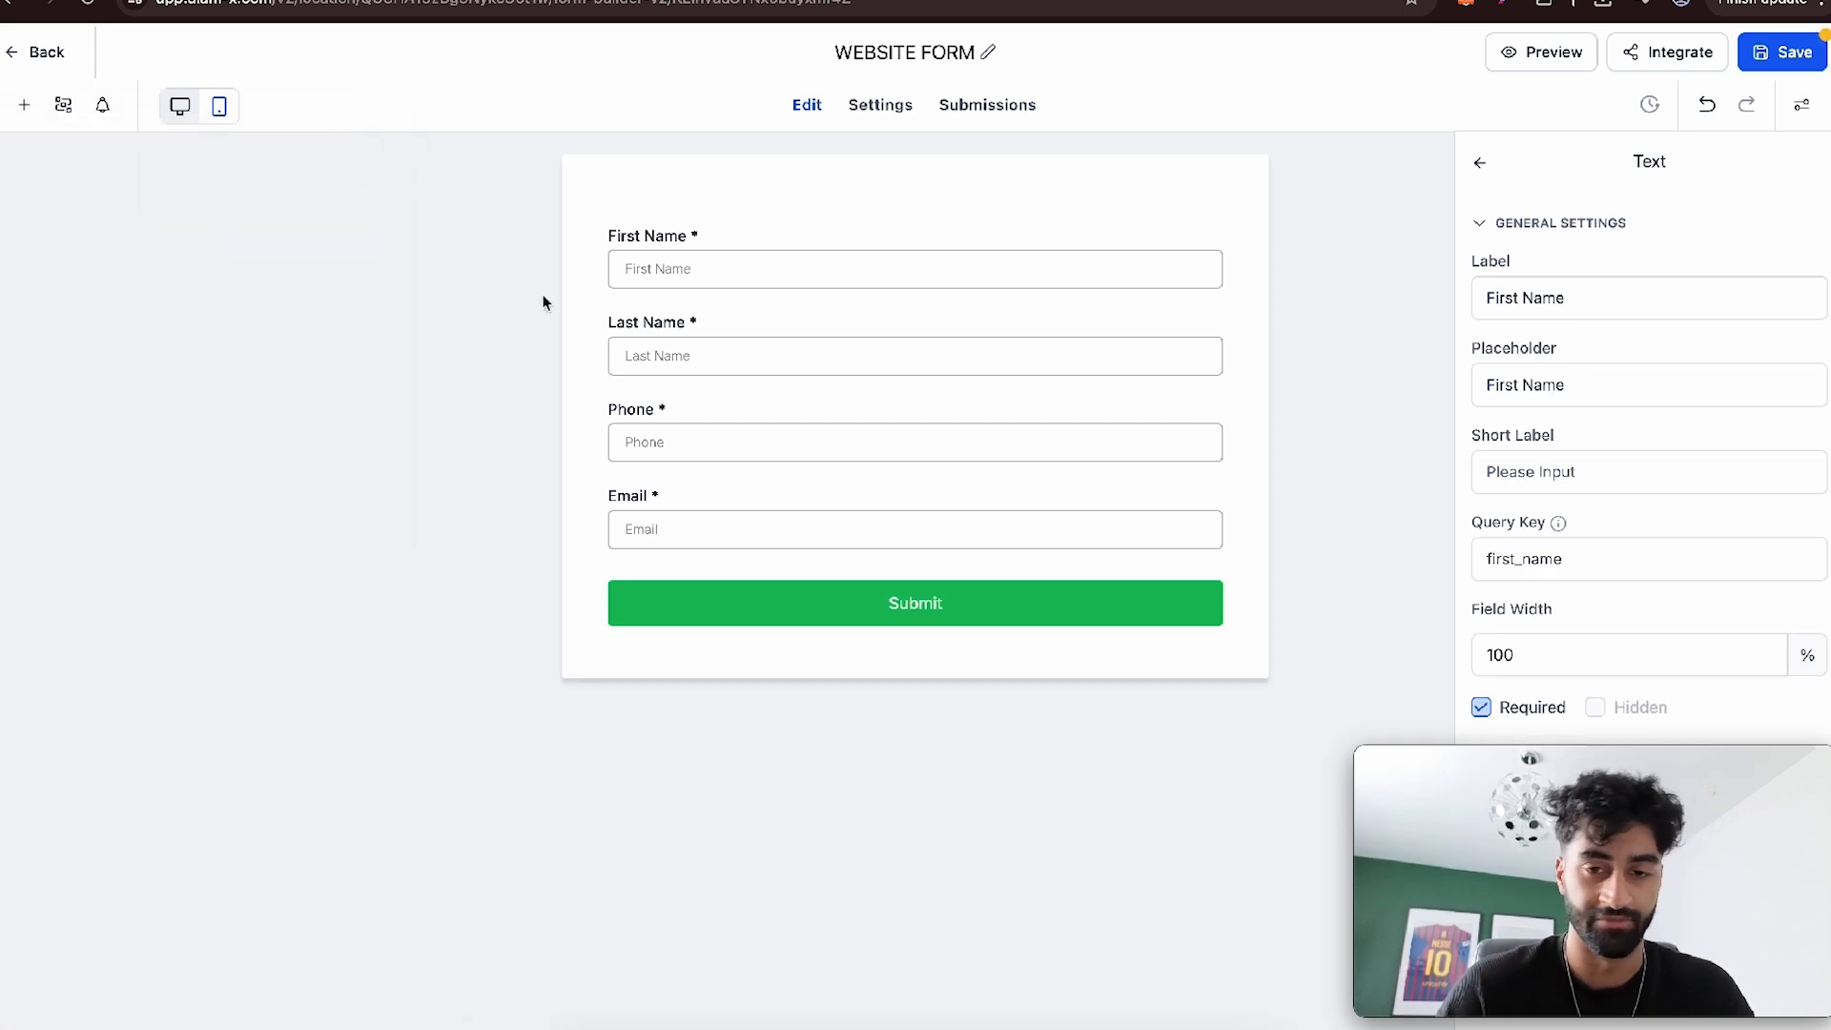
- Apply the filled blue theme to the form's Submit button and return to the button settings
{"action": "left_click", "coordinate": [881, 610]}
{"action": "scroll", "coordinate": [1611, 531], "scroll_direction": "down", "scroll_amount": 2}
{"action": "scroll", "coordinate": [1610, 531], "scroll_direction": "up", "scroll_amount": 2}
{"action": "left_click", "coordinate": [1752, 285]}
{"action": "left_click", "coordinate": [1565, 240]}
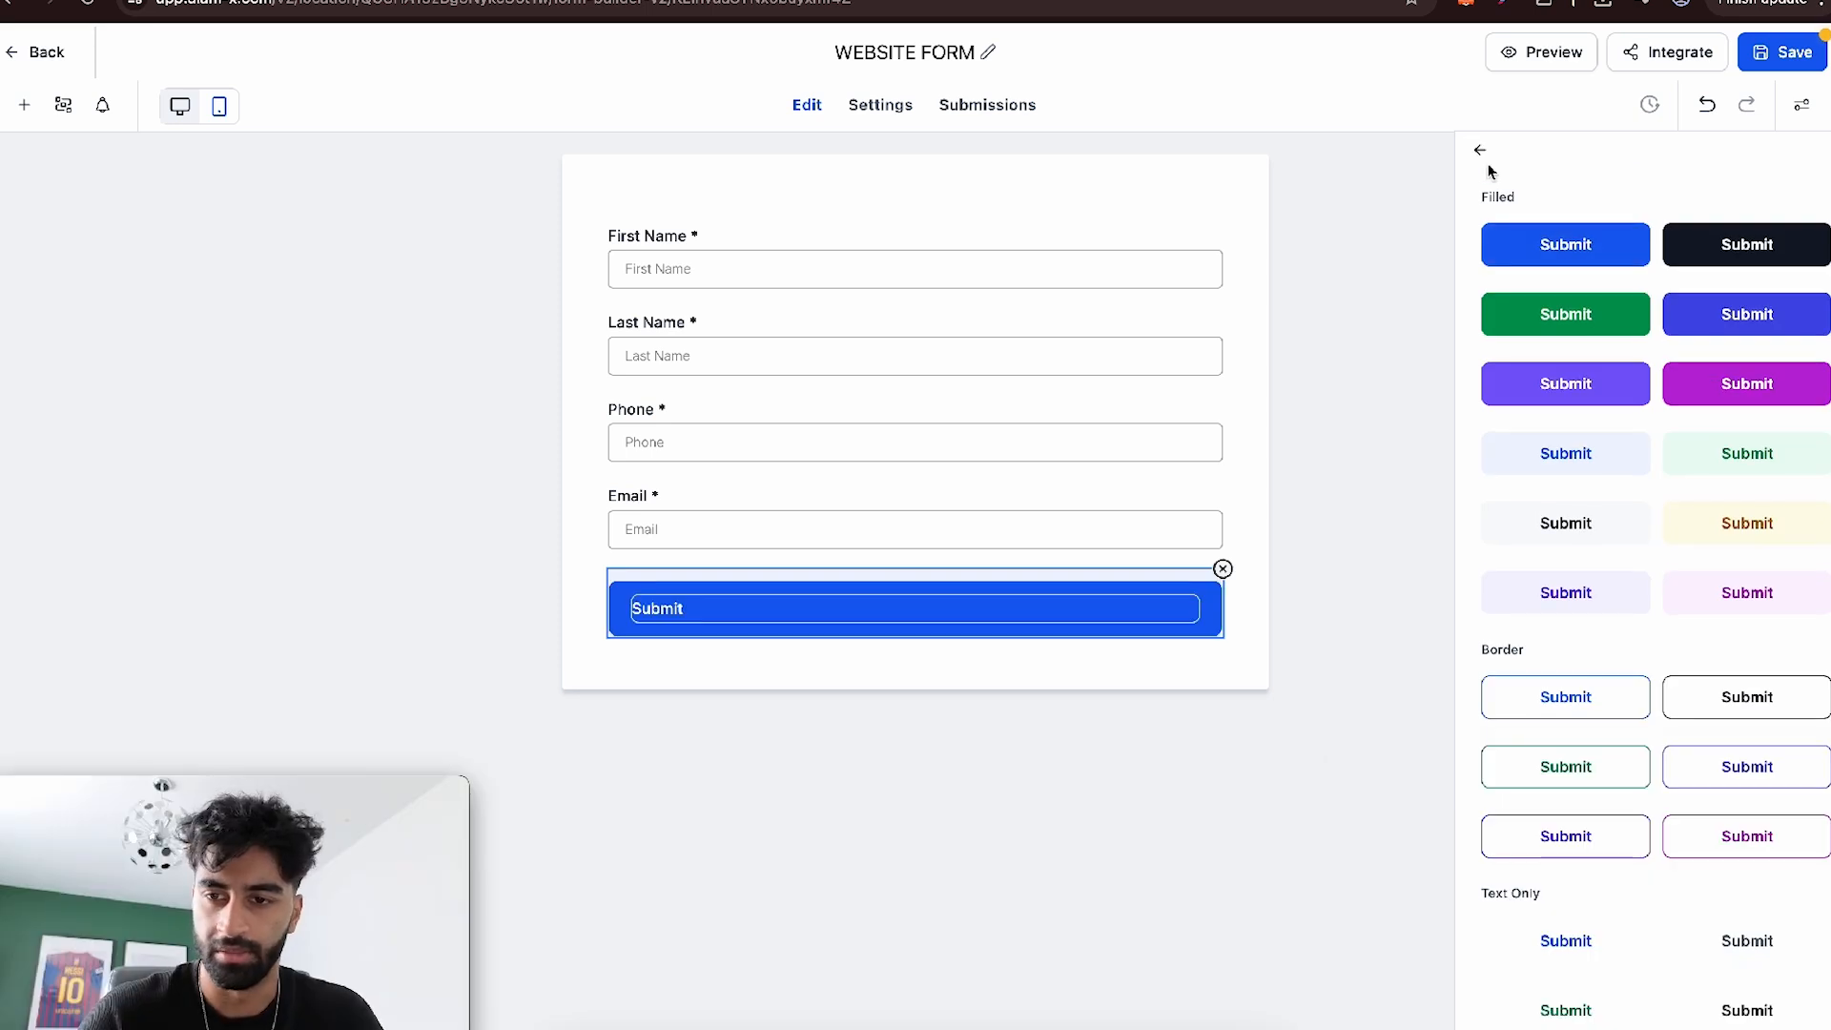
{"action": "left_click", "coordinate": [1481, 154]}
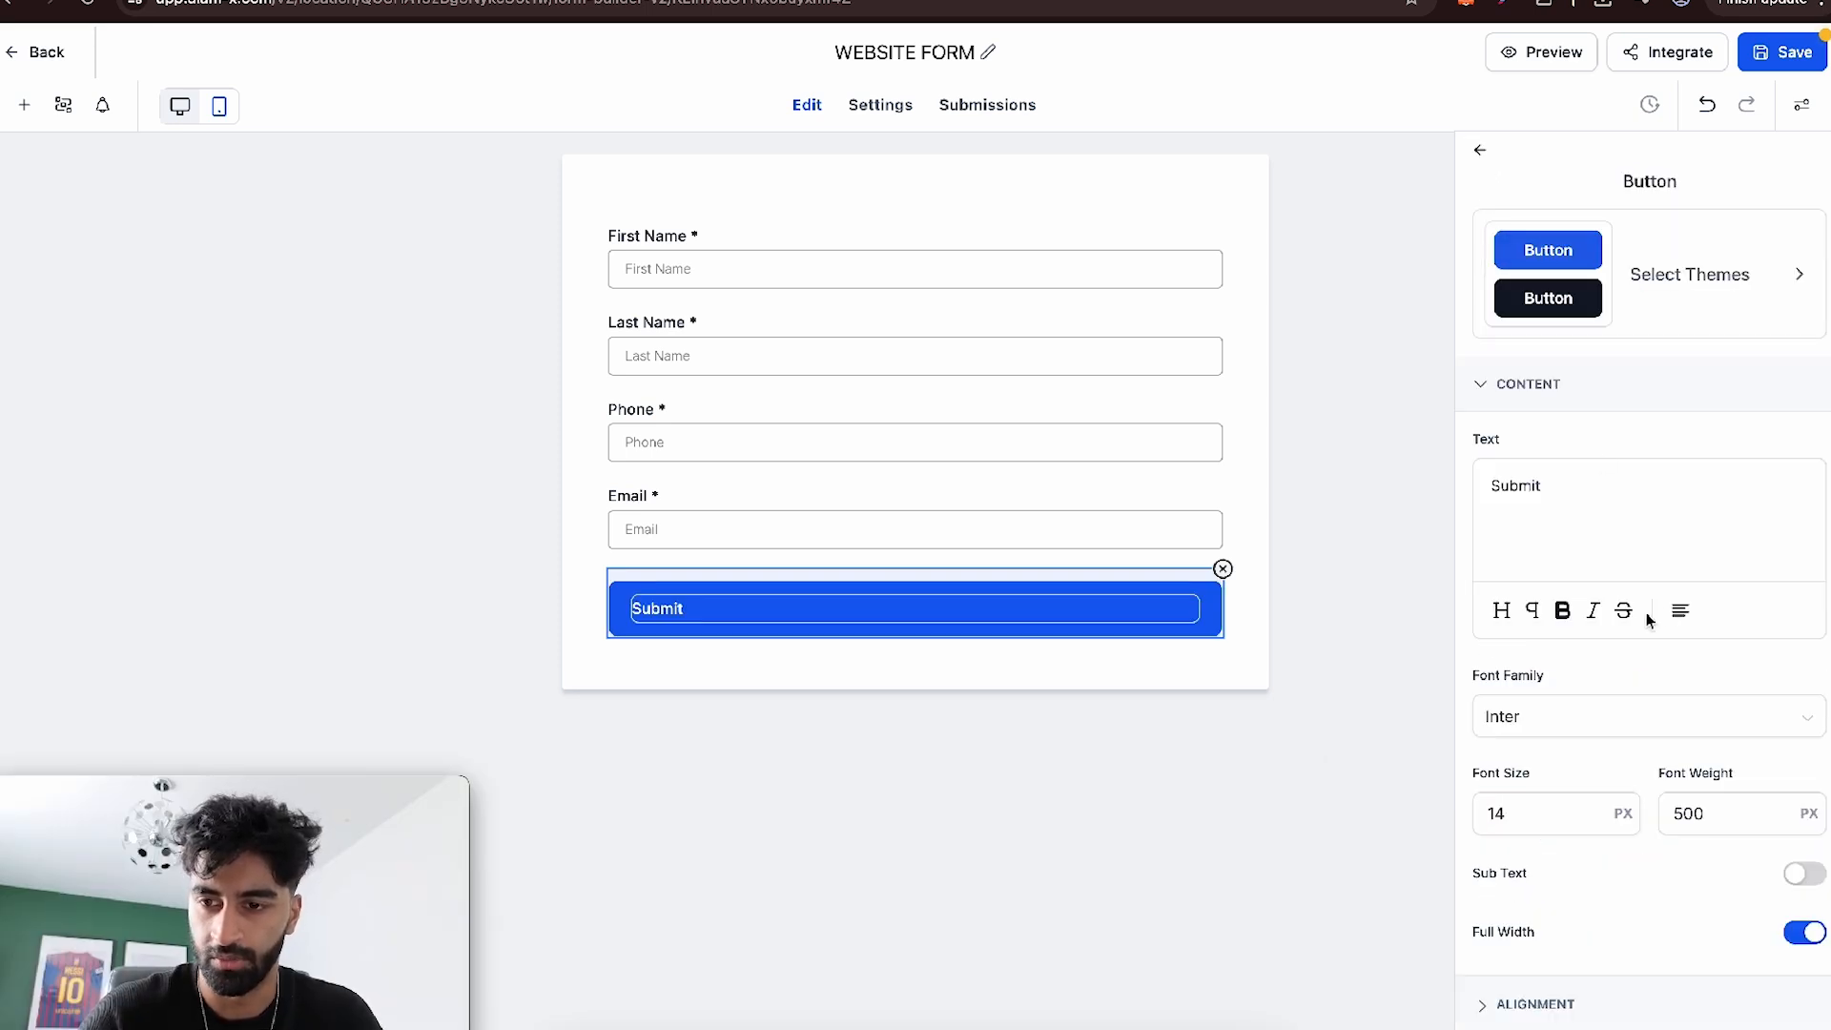
- Centre the form button's text and change it to Watch Demo
{"action": "left_click", "coordinate": [1681, 615]}
{"action": "left_click", "coordinate": [1683, 507]}
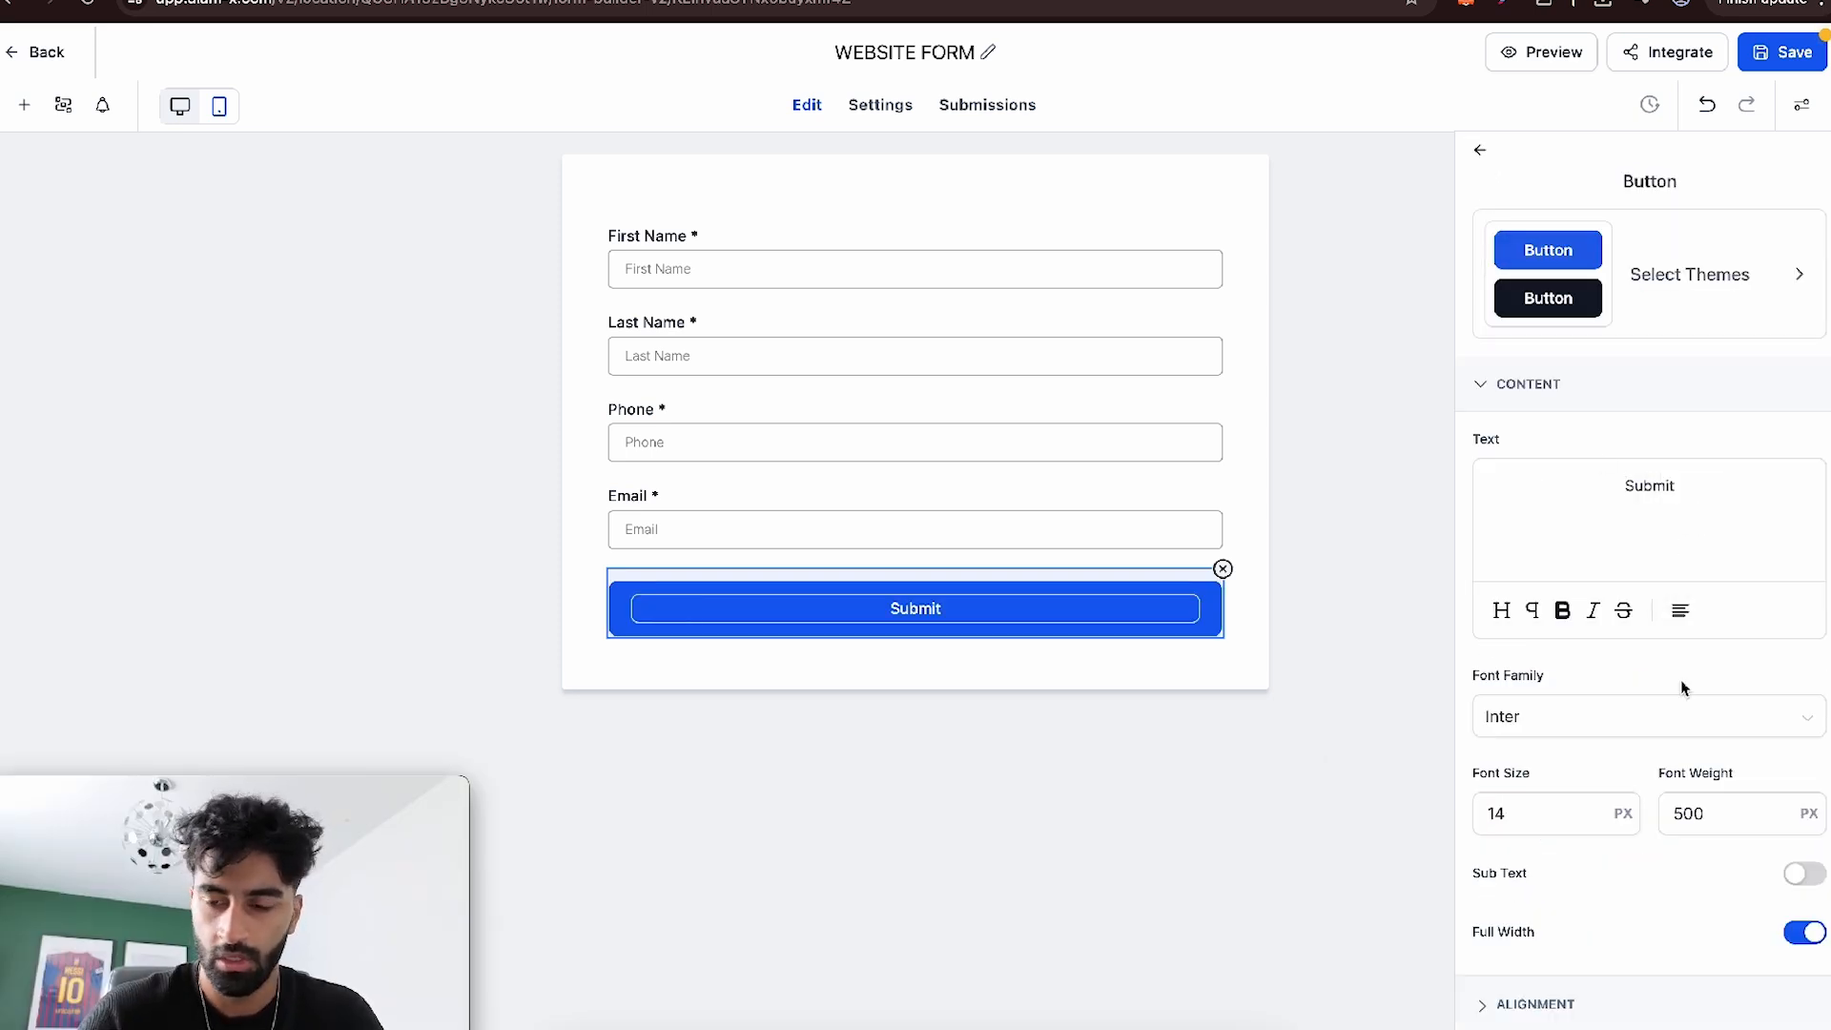
{"action": "scroll", "coordinate": [1681, 686], "scroll_direction": "down", "scroll_amount": 3}
{"action": "scroll", "coordinate": [1553, 463], "scroll_direction": "up", "scroll_amount": 3}
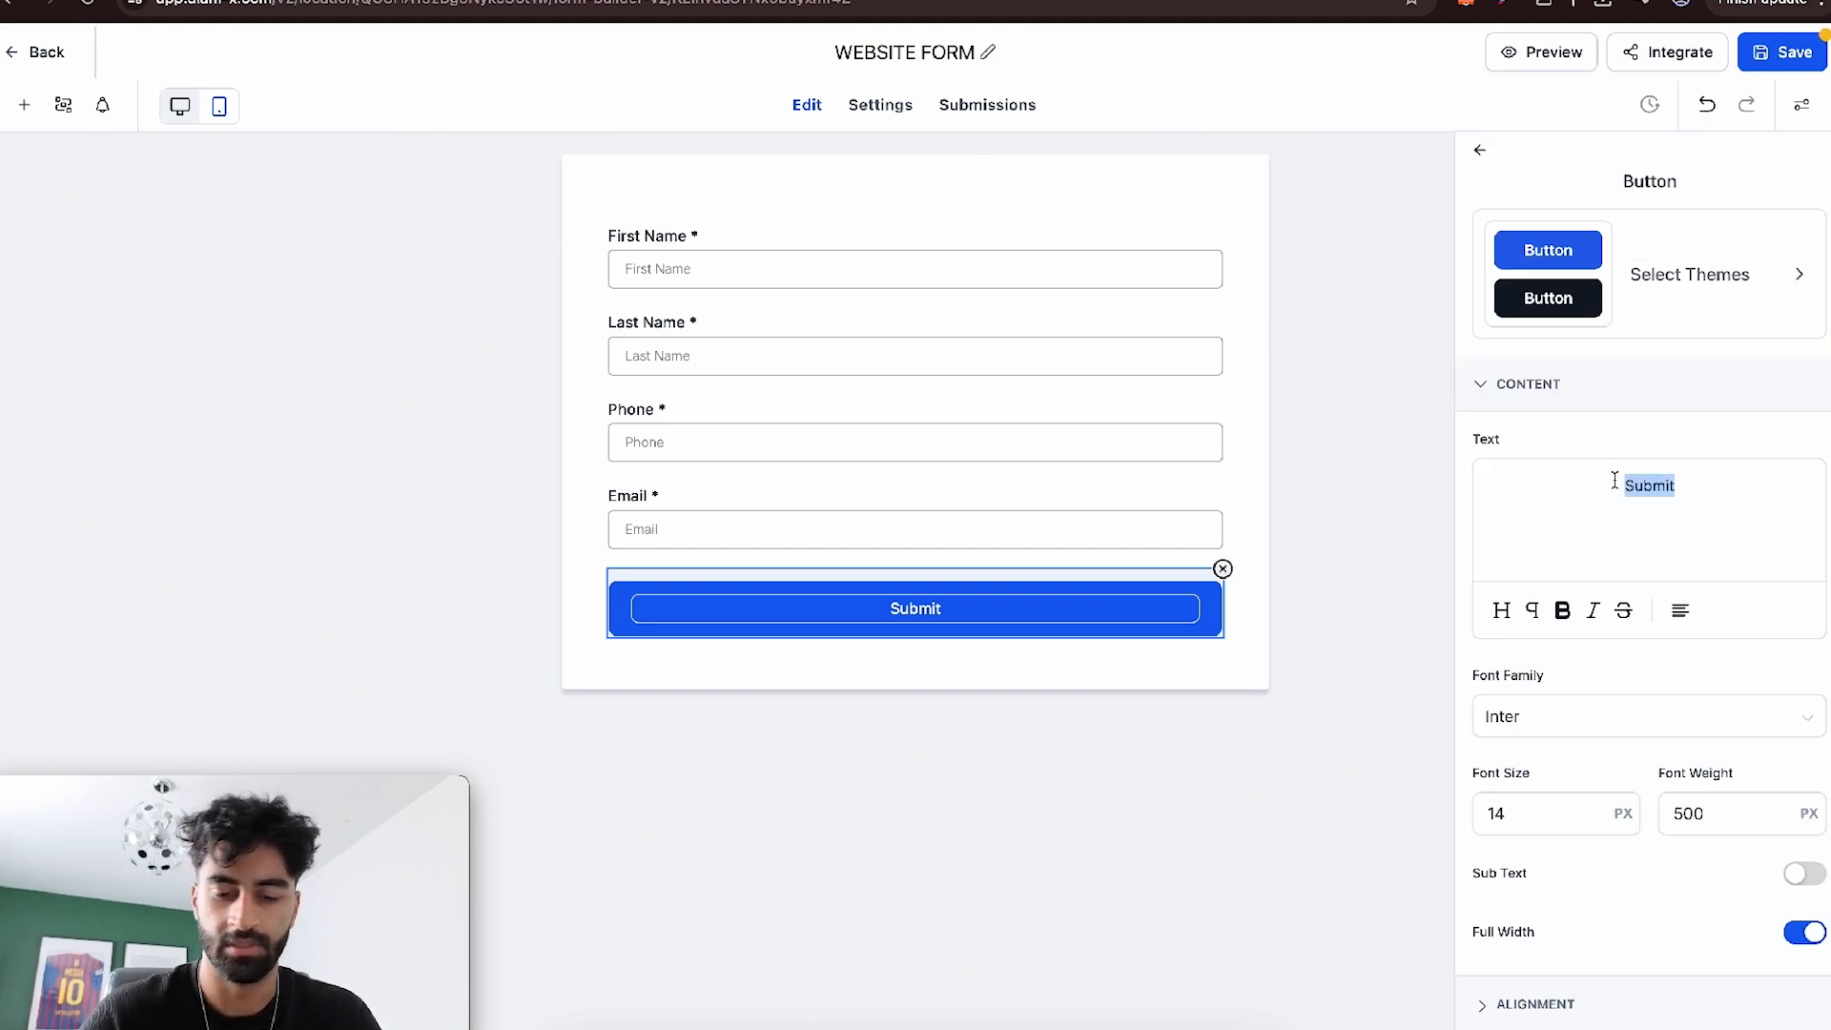
{"action": "type", "text": "W"}
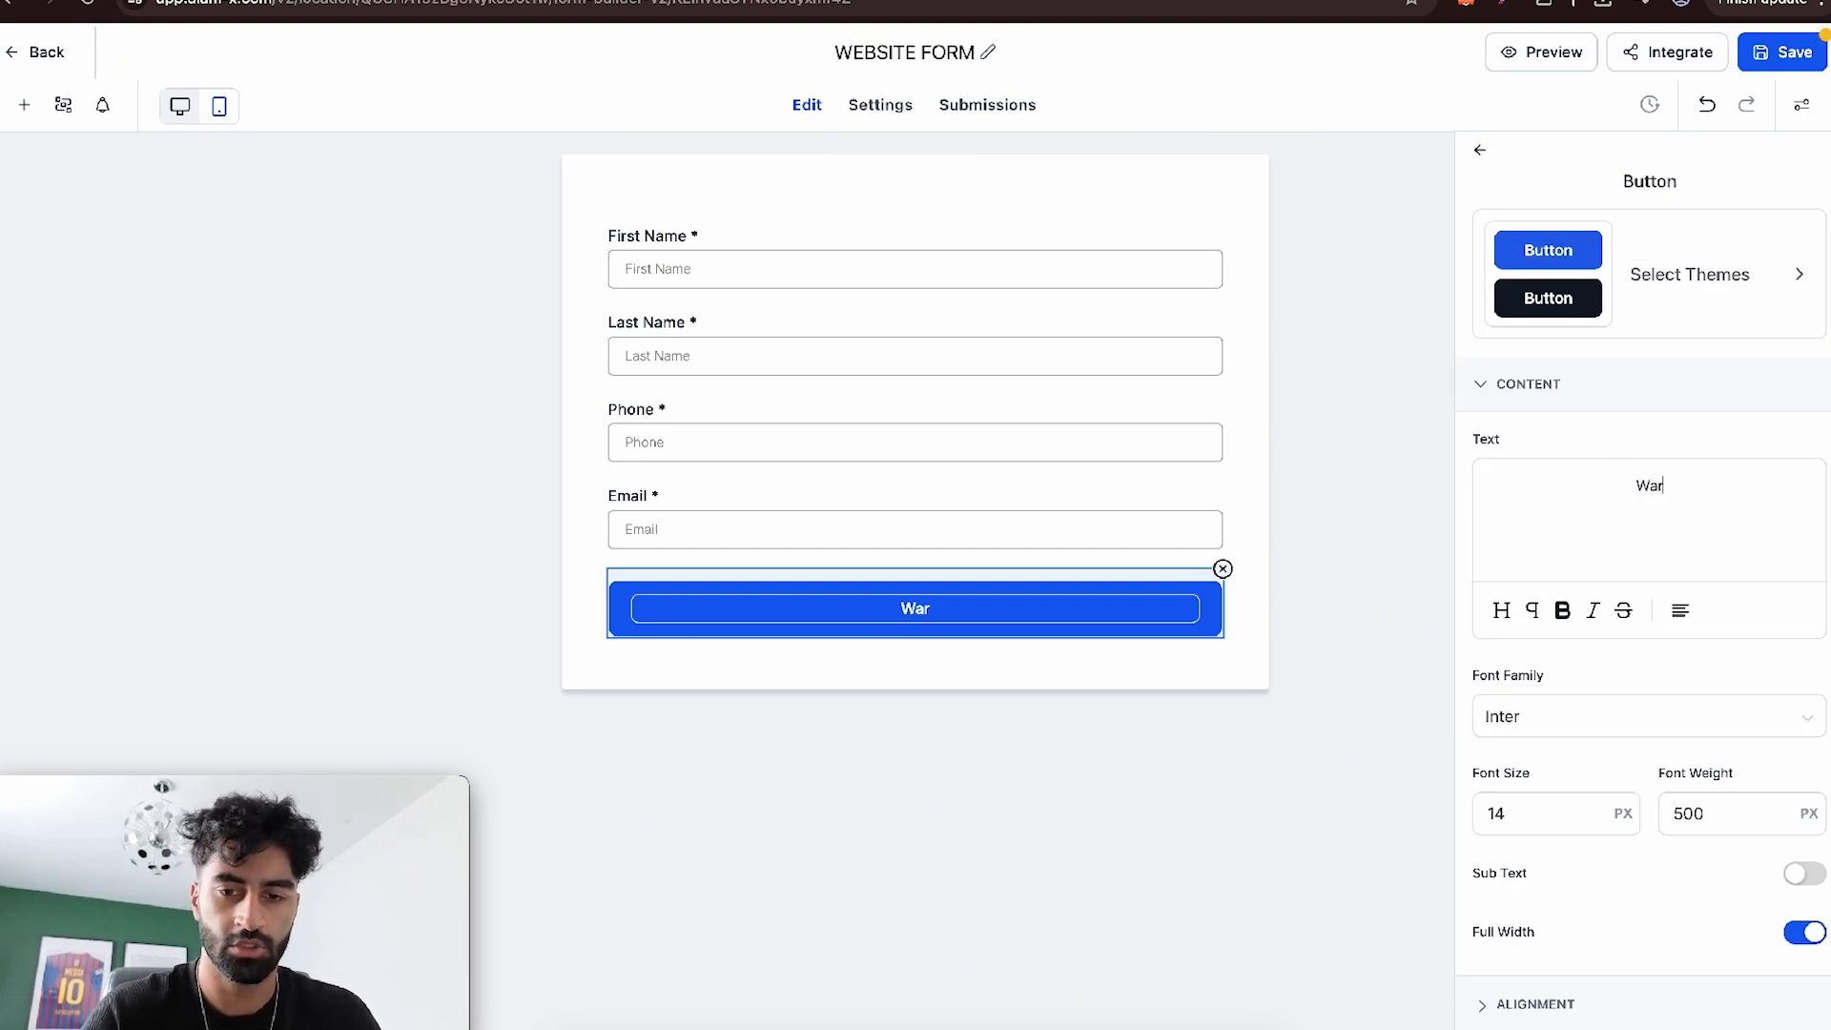
{"action": "type", "text": "atch Demo"}
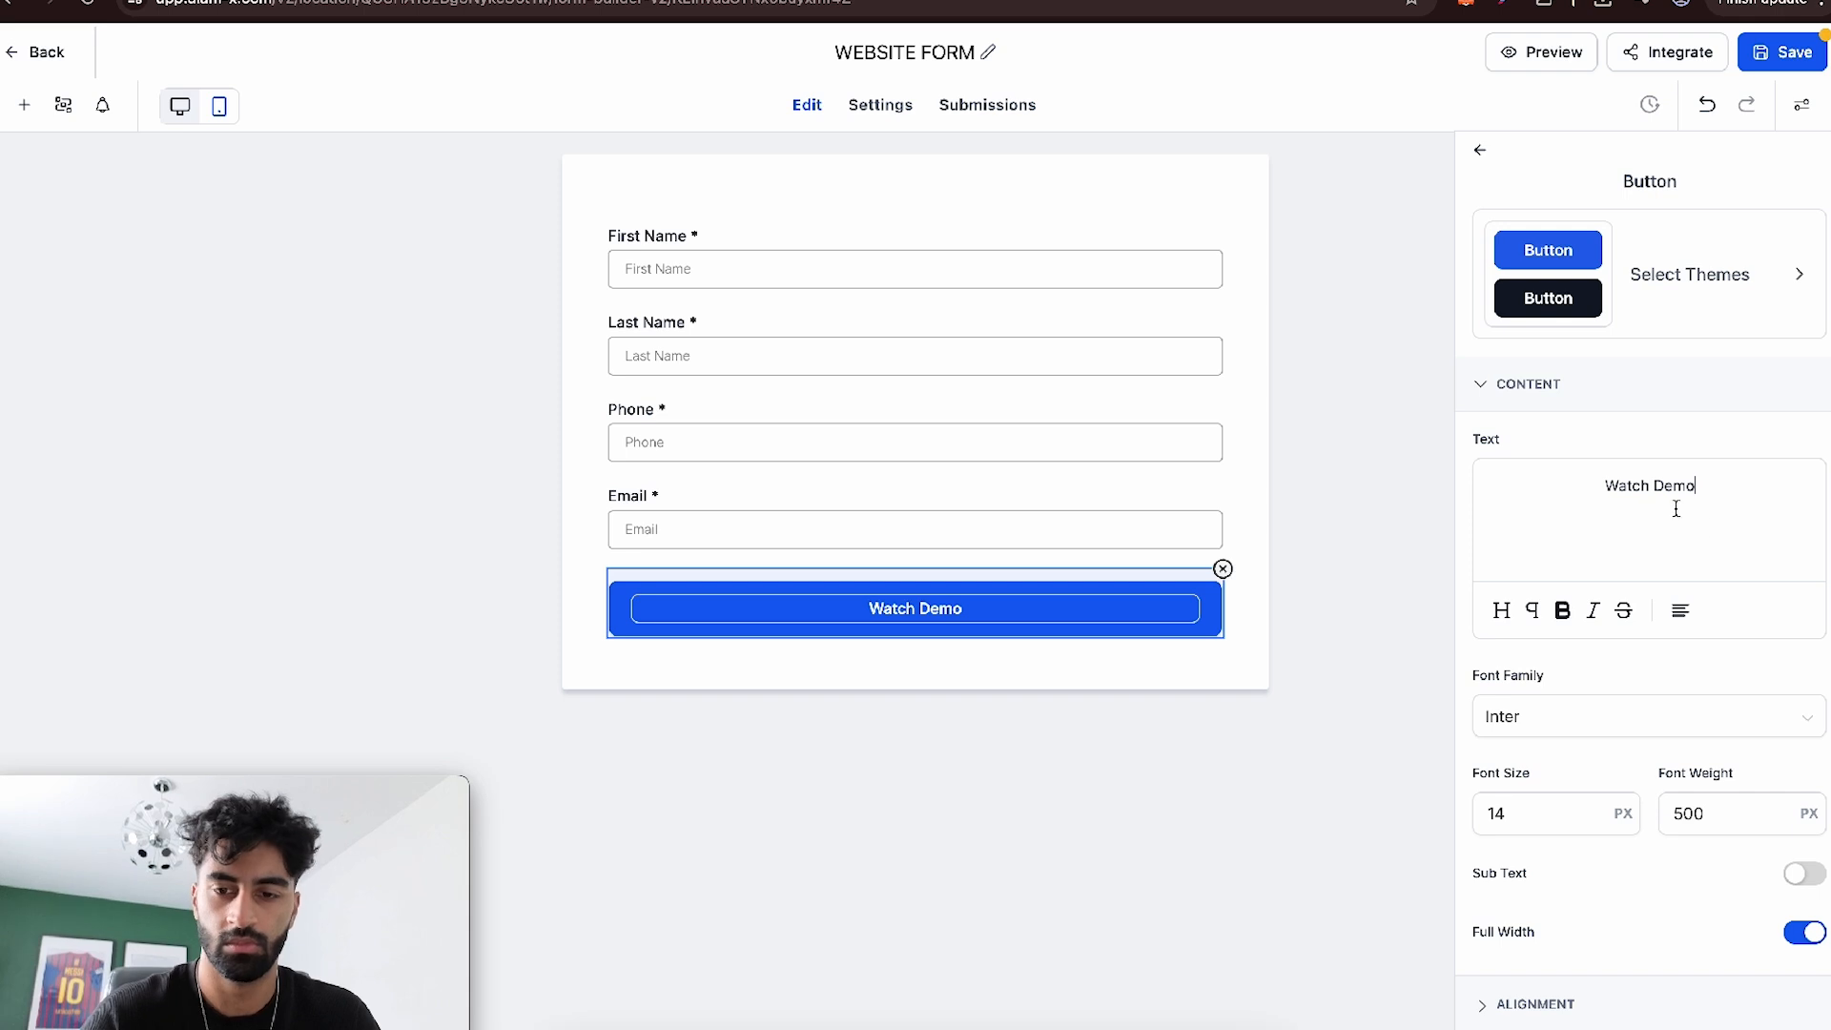
- Set the Watch Demo button's background to orange #F9AC05FF
{"action": "scroll", "coordinate": [1688, 515], "scroll_direction": "down", "scroll_amount": 3}
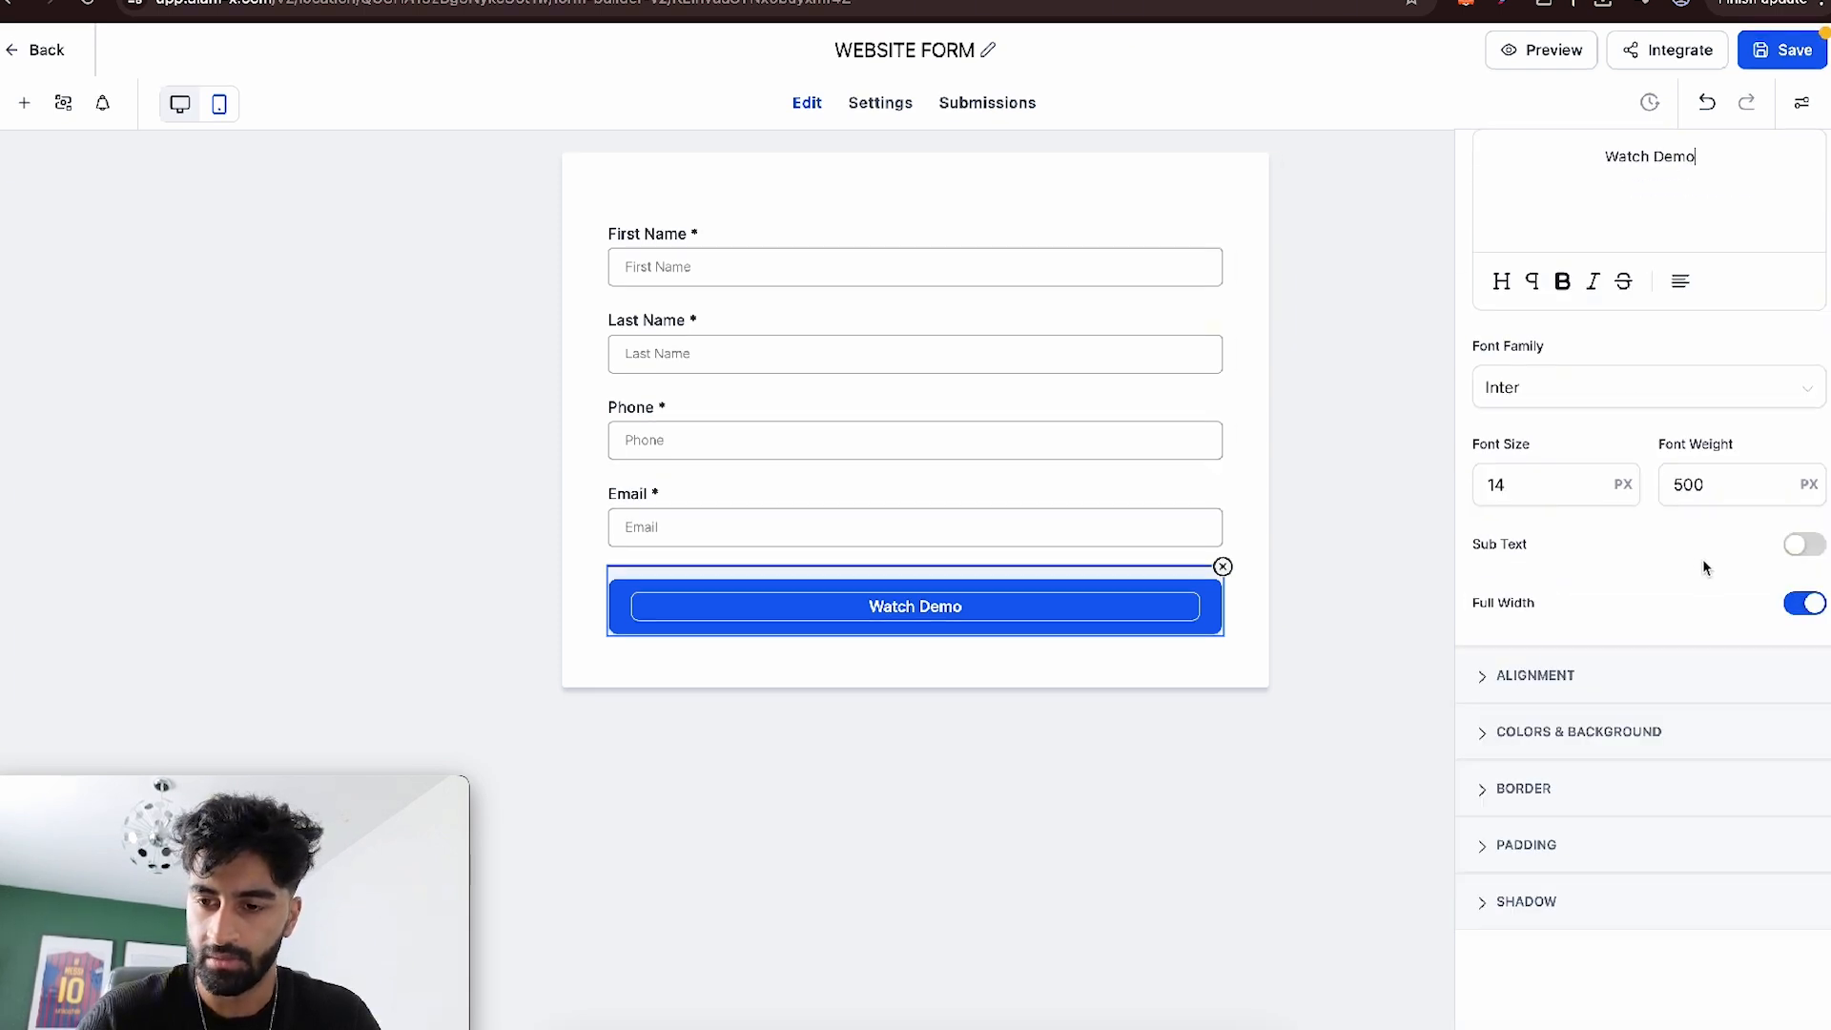
{"action": "left_click", "coordinate": [1594, 734]}
{"action": "left_click", "coordinate": [1501, 593]}
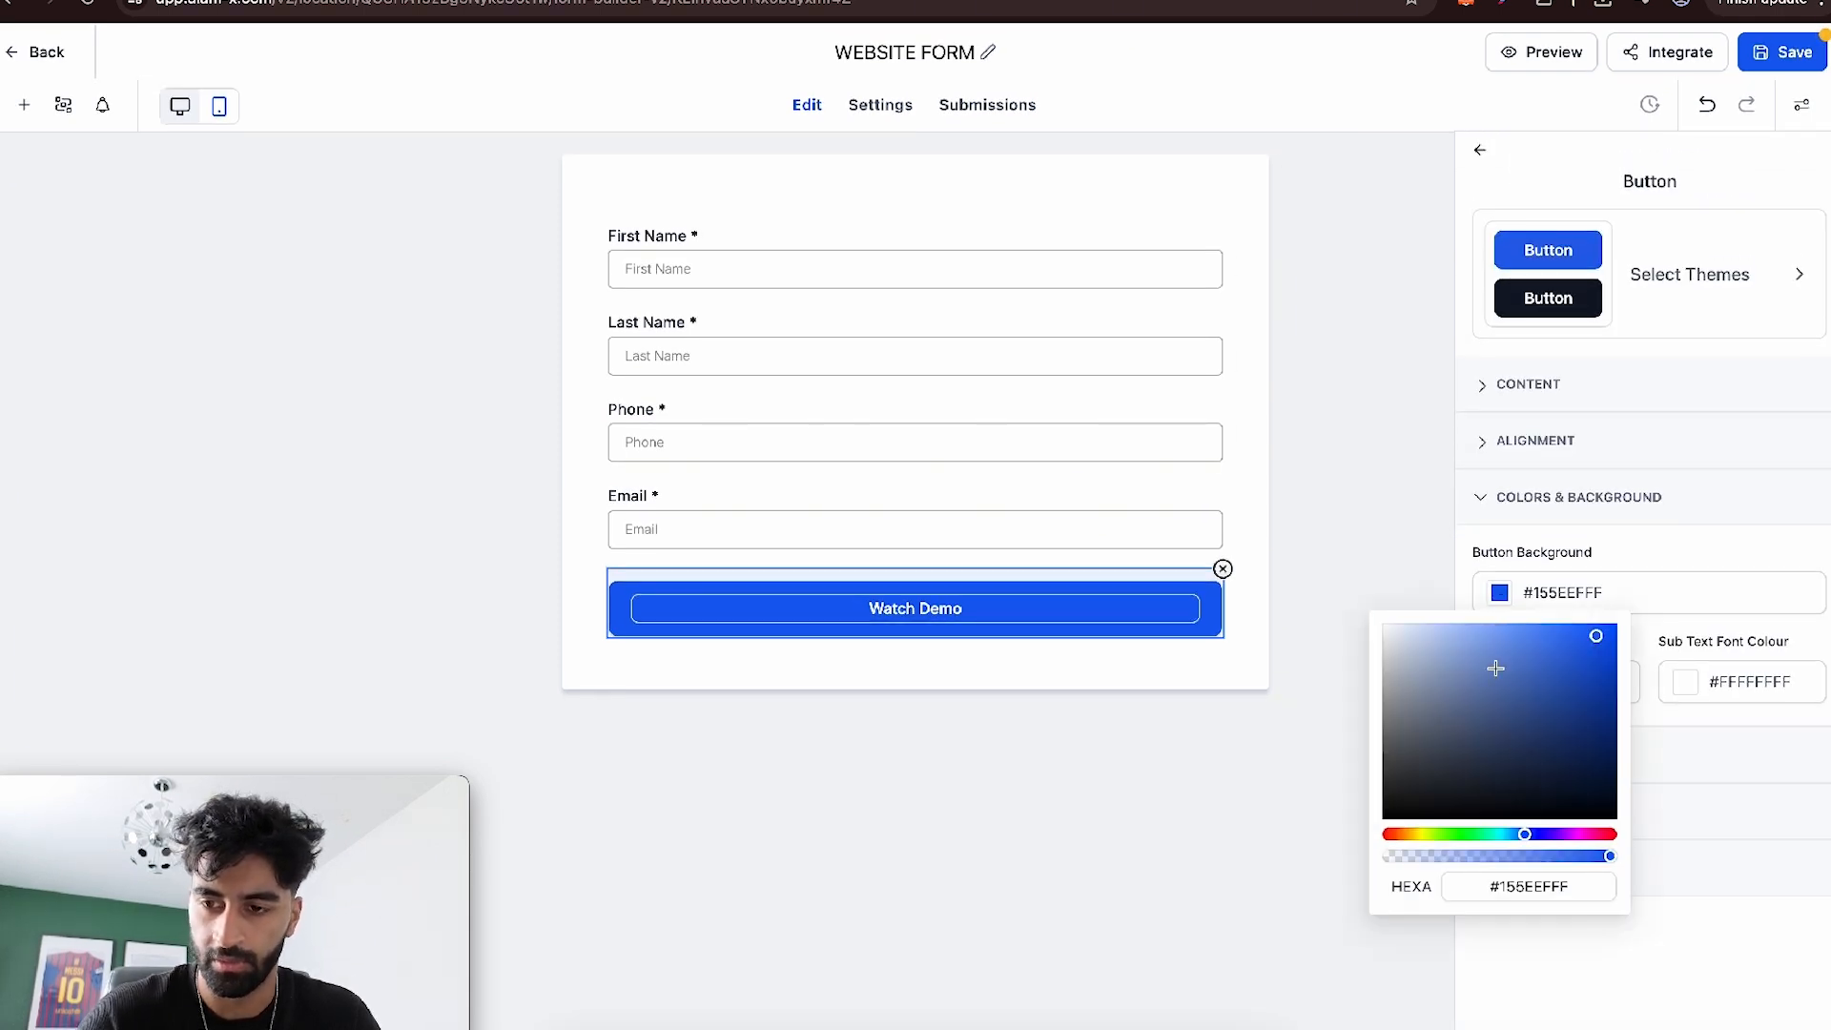
{"action": "left_click", "coordinate": [1415, 836]}
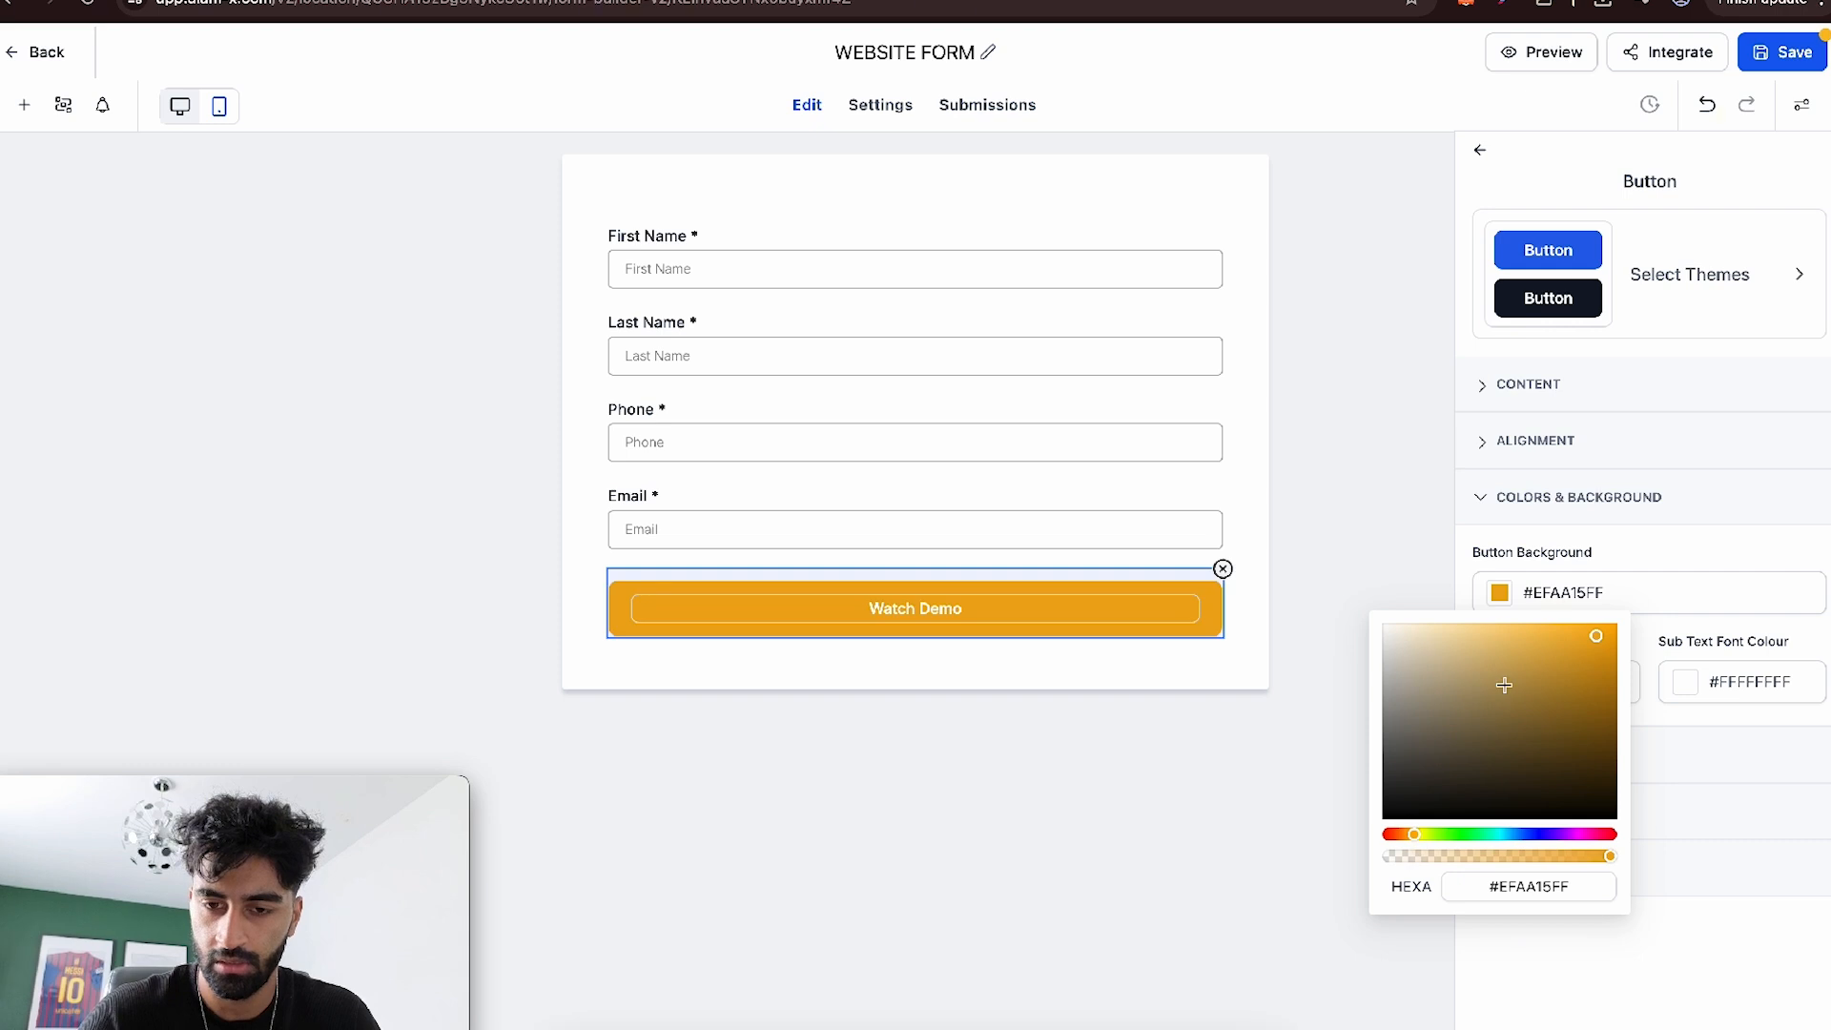
{"action": "left_click", "coordinate": [506, 286]}
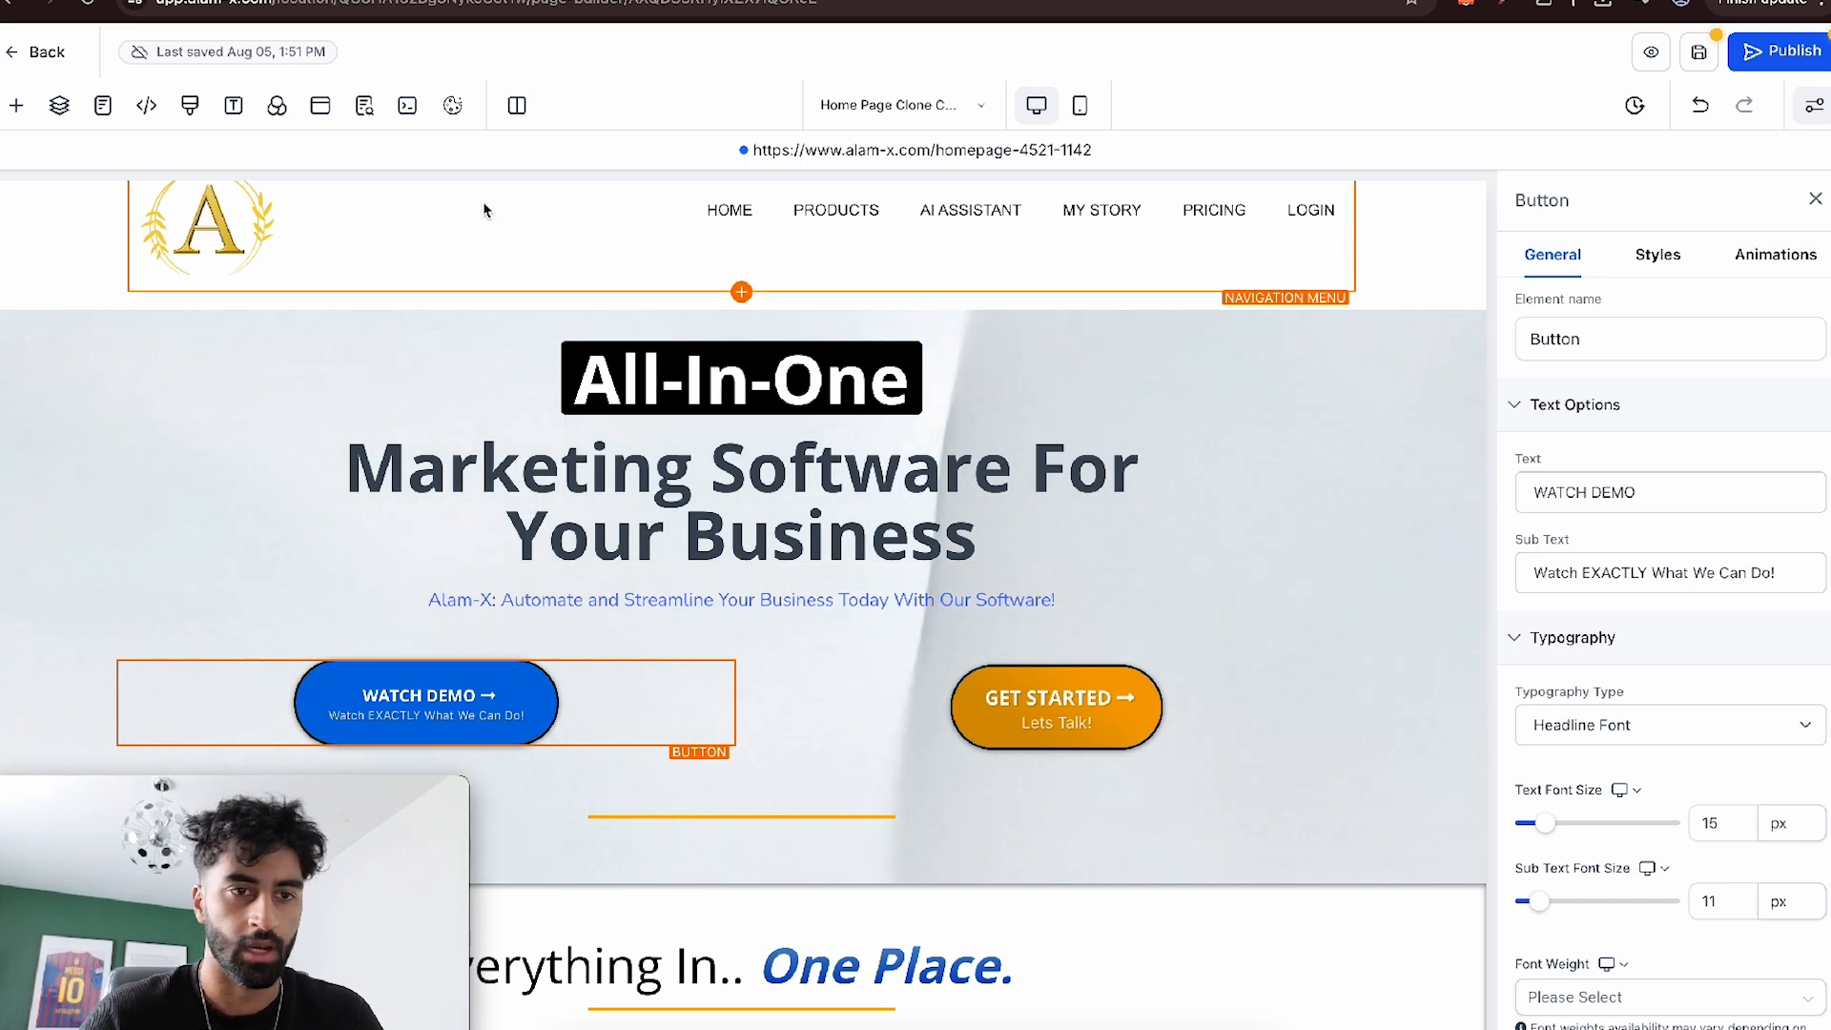
- Open the home page popup and add a form element below its headline, using WEBSITE FORM
{"action": "left_click", "coordinate": [317, 105]}
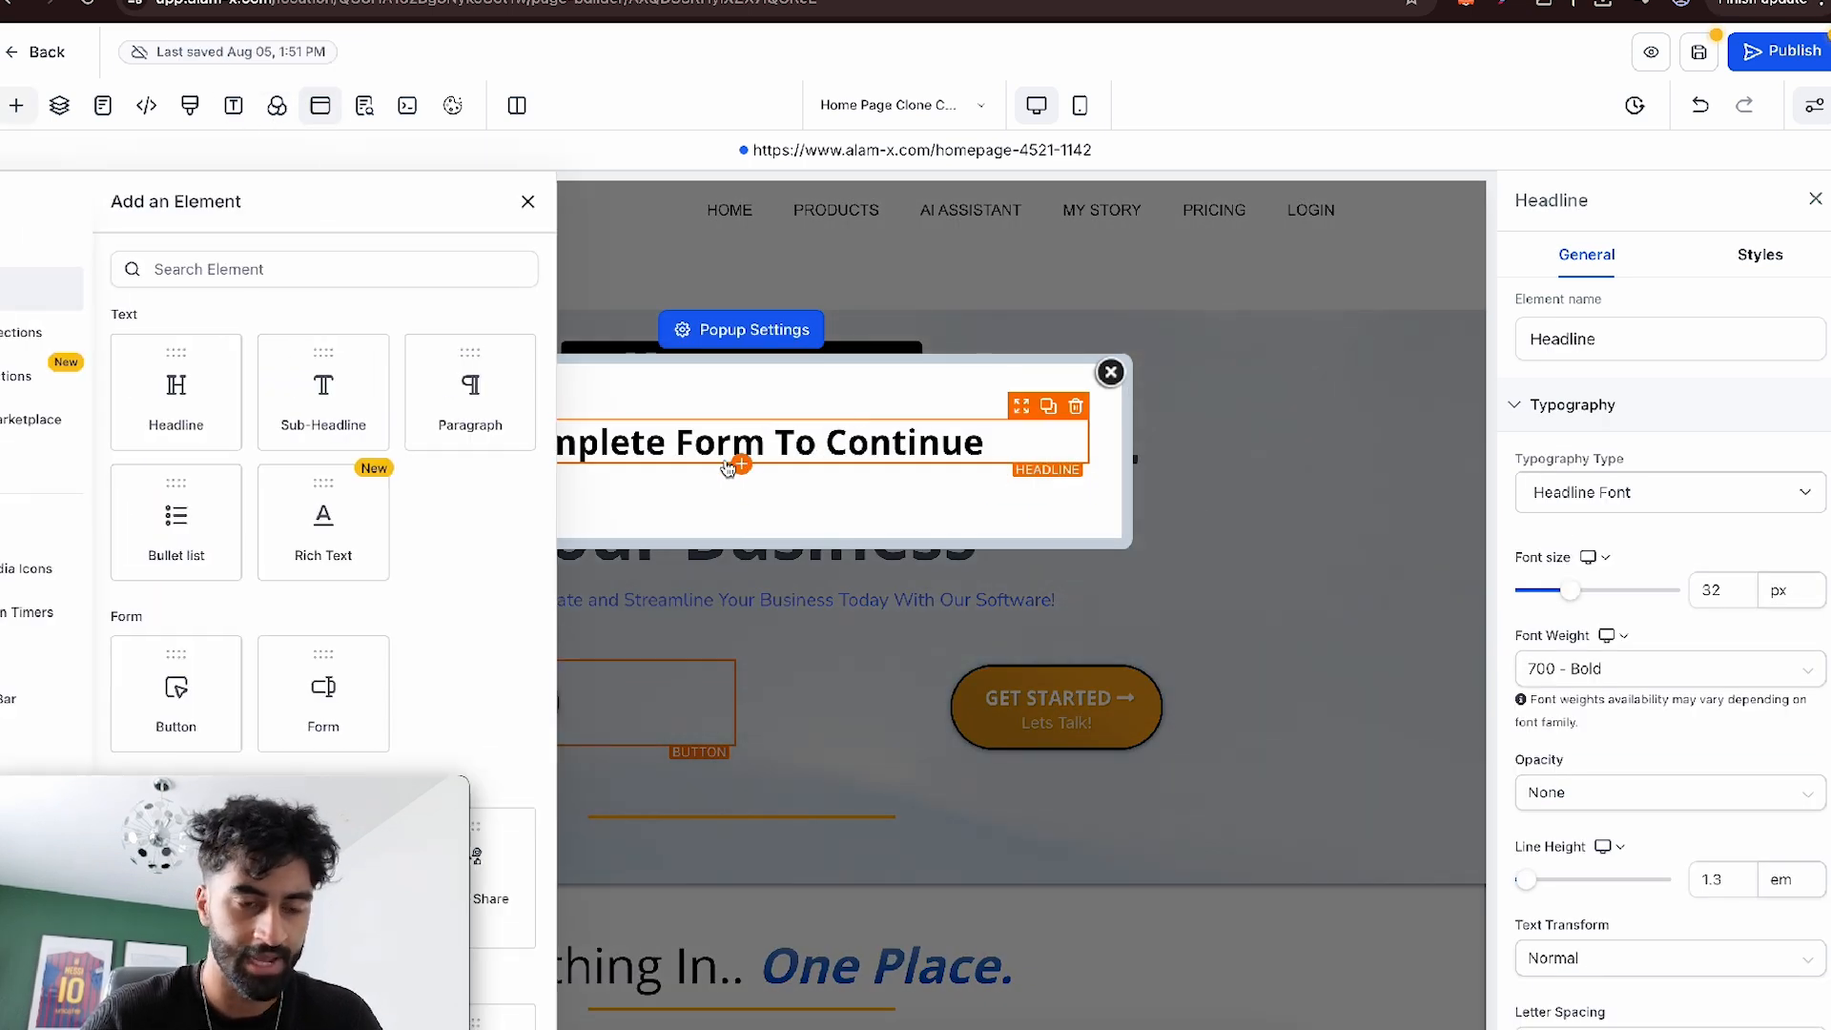
{"action": "left_click_drag", "start_coordinate": [401, 667], "coordinate": [738, 482]}
{"action": "left_click", "coordinate": [911, 458]}
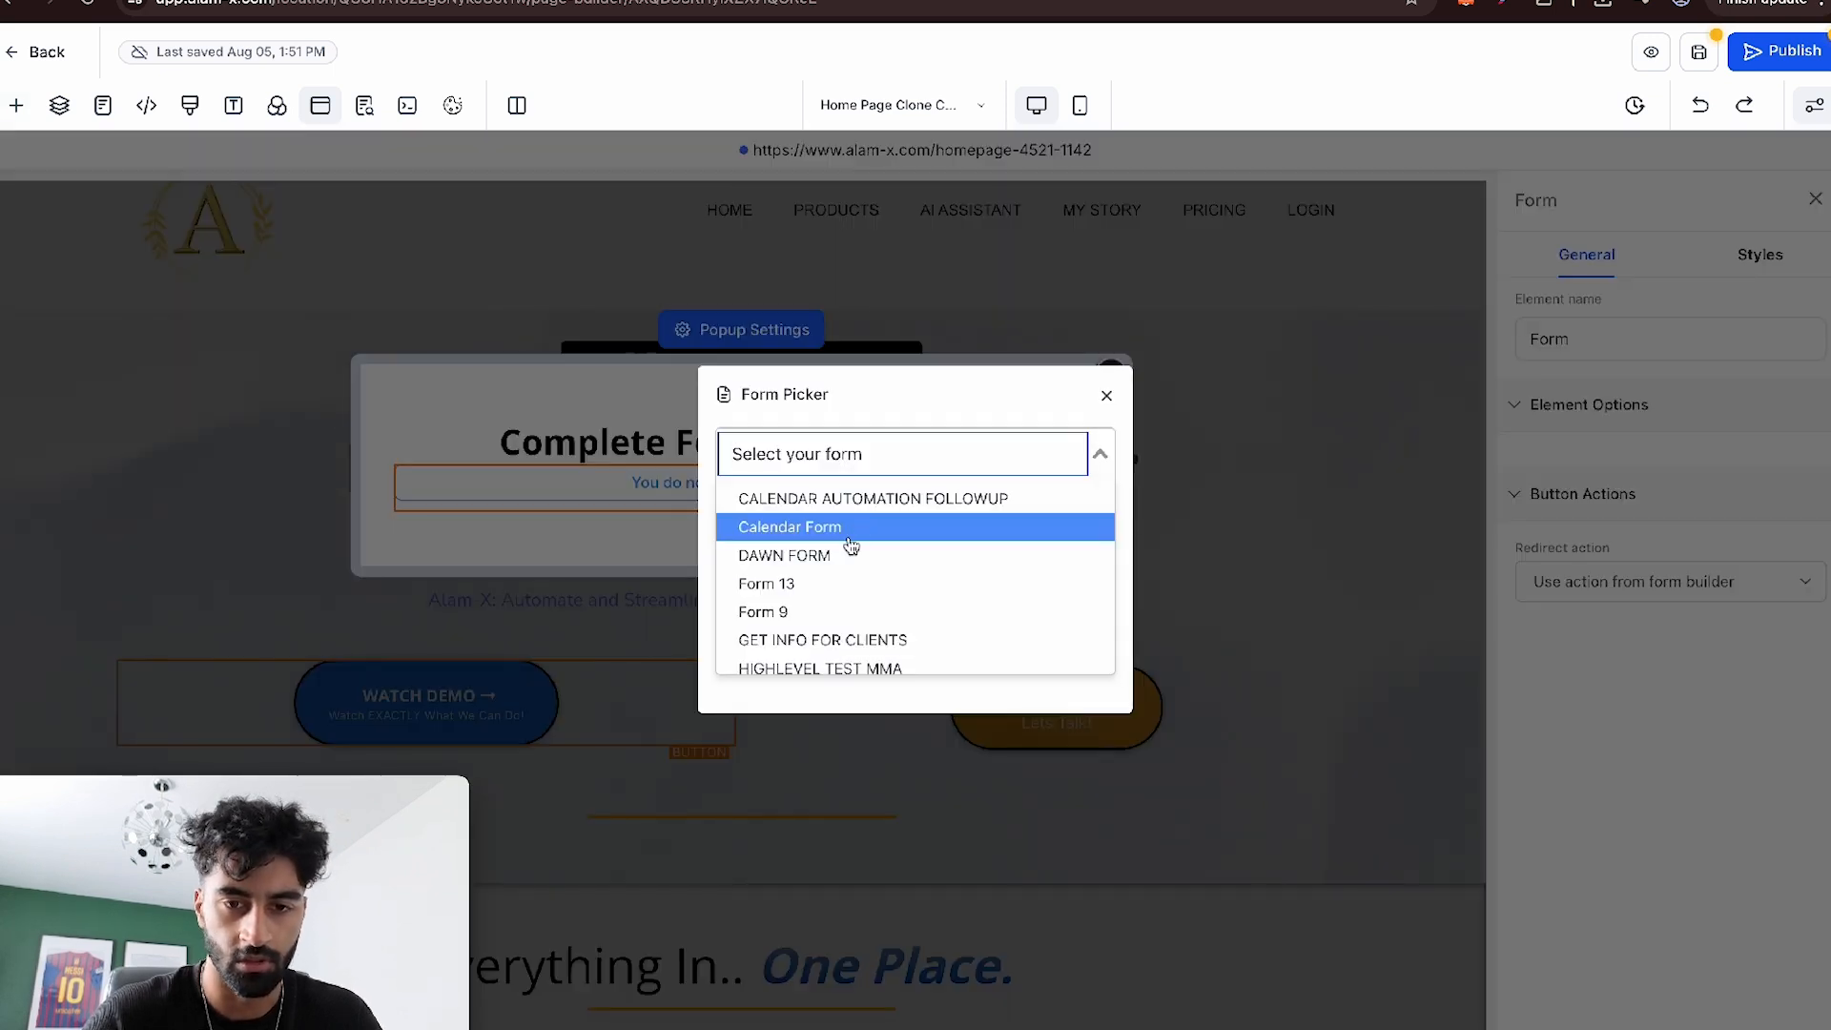
{"action": "scroll", "coordinate": [844, 618], "scroll_direction": "down", "scroll_amount": 3}
{"action": "left_click", "coordinate": [848, 635]}
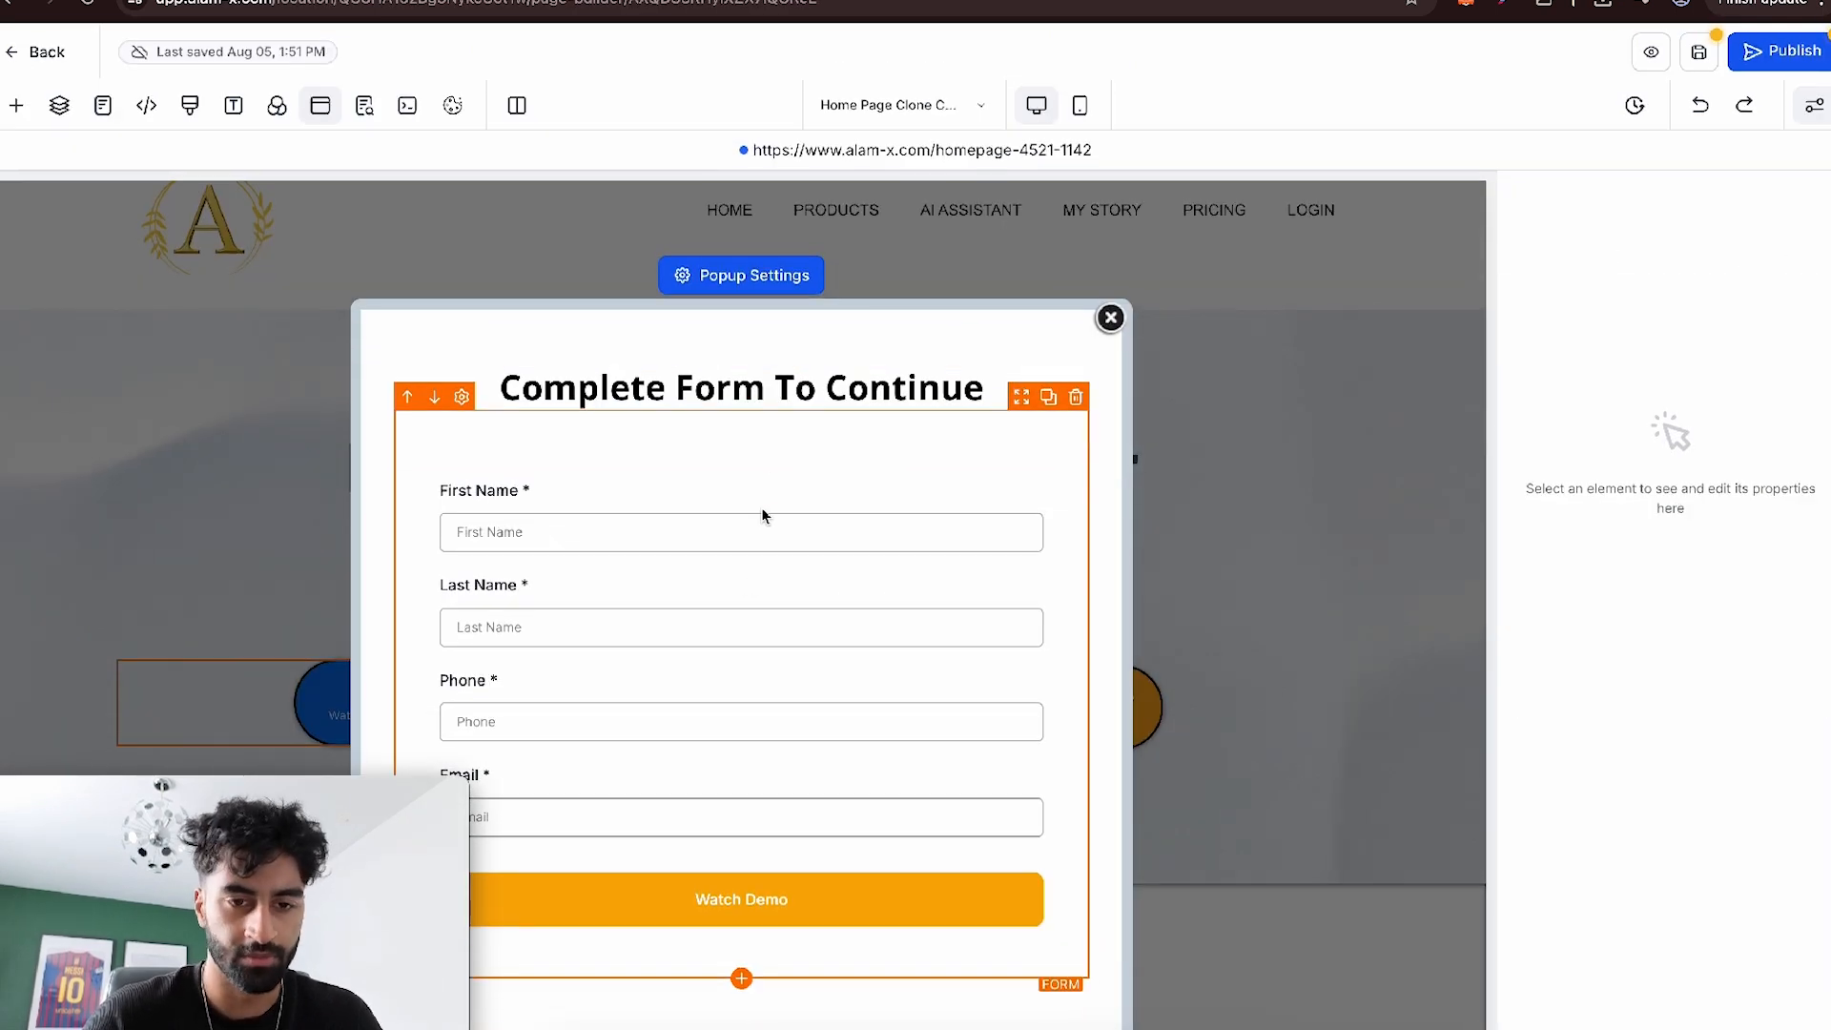
- Set the popup form's redirect action to Go to website Url
{"action": "left_click", "coordinate": [753, 534]}
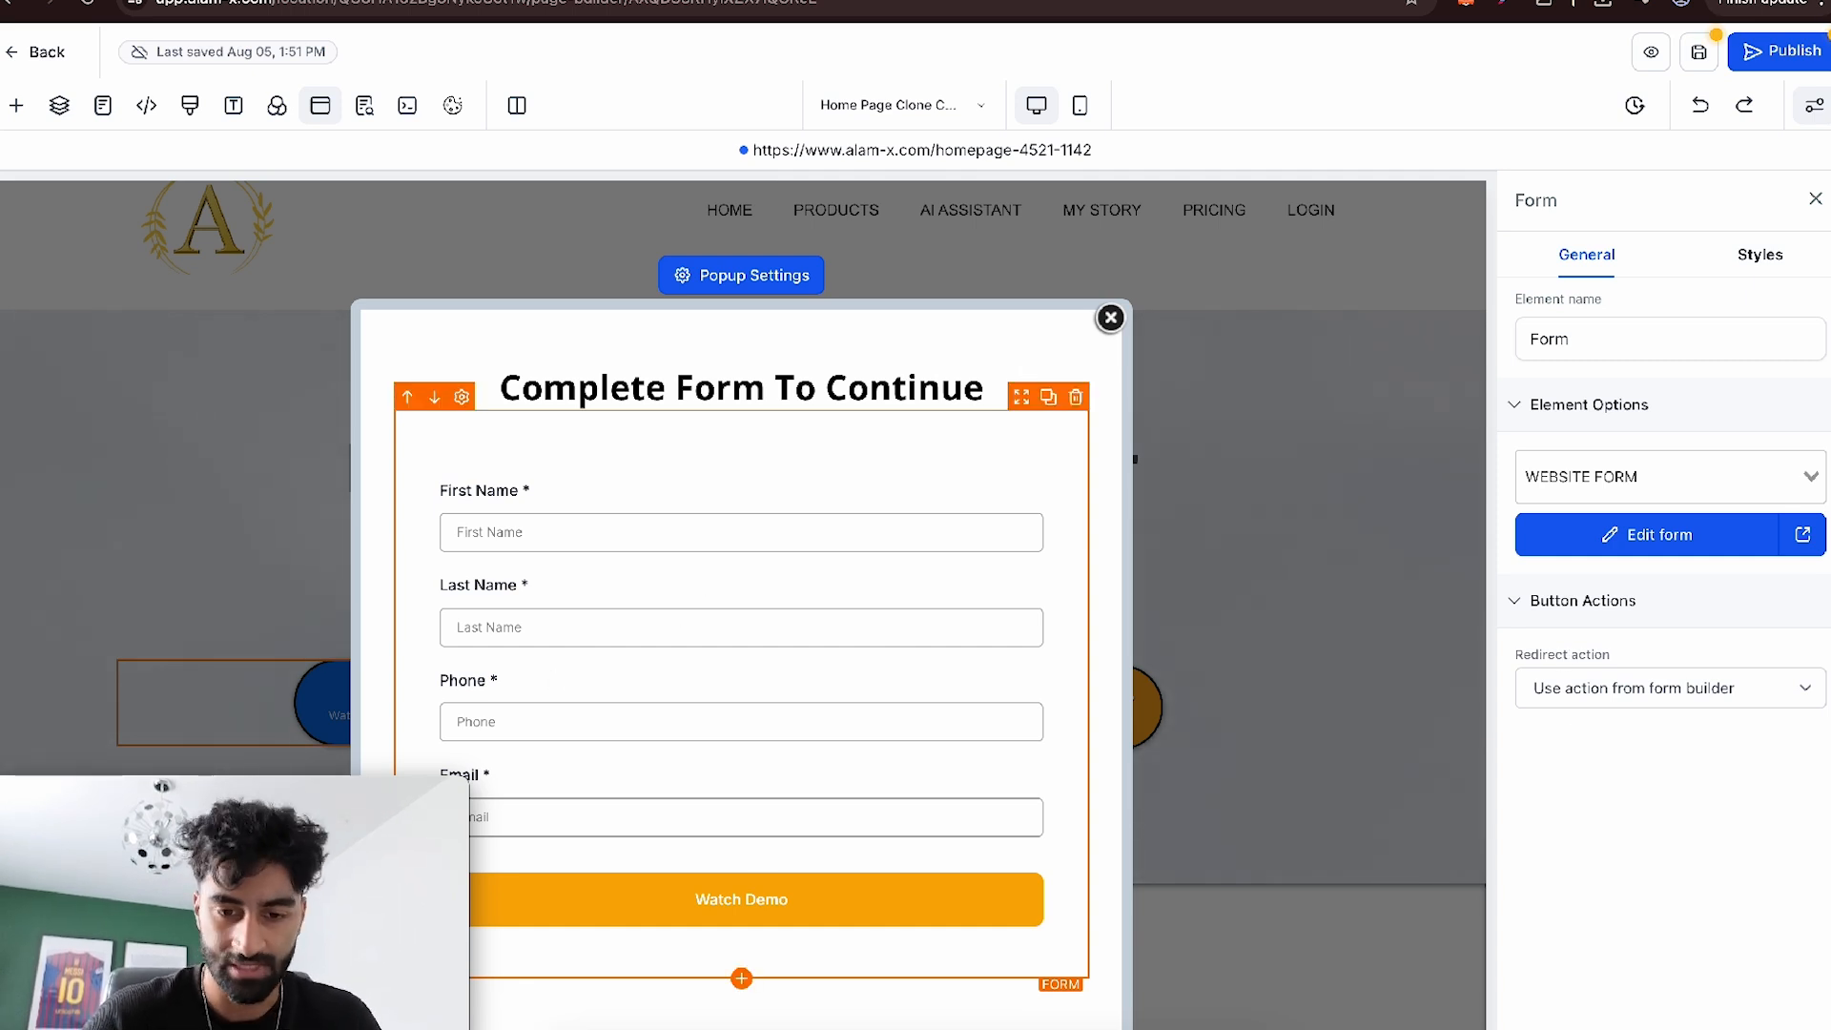
{"action": "left_click", "coordinate": [1715, 688]}
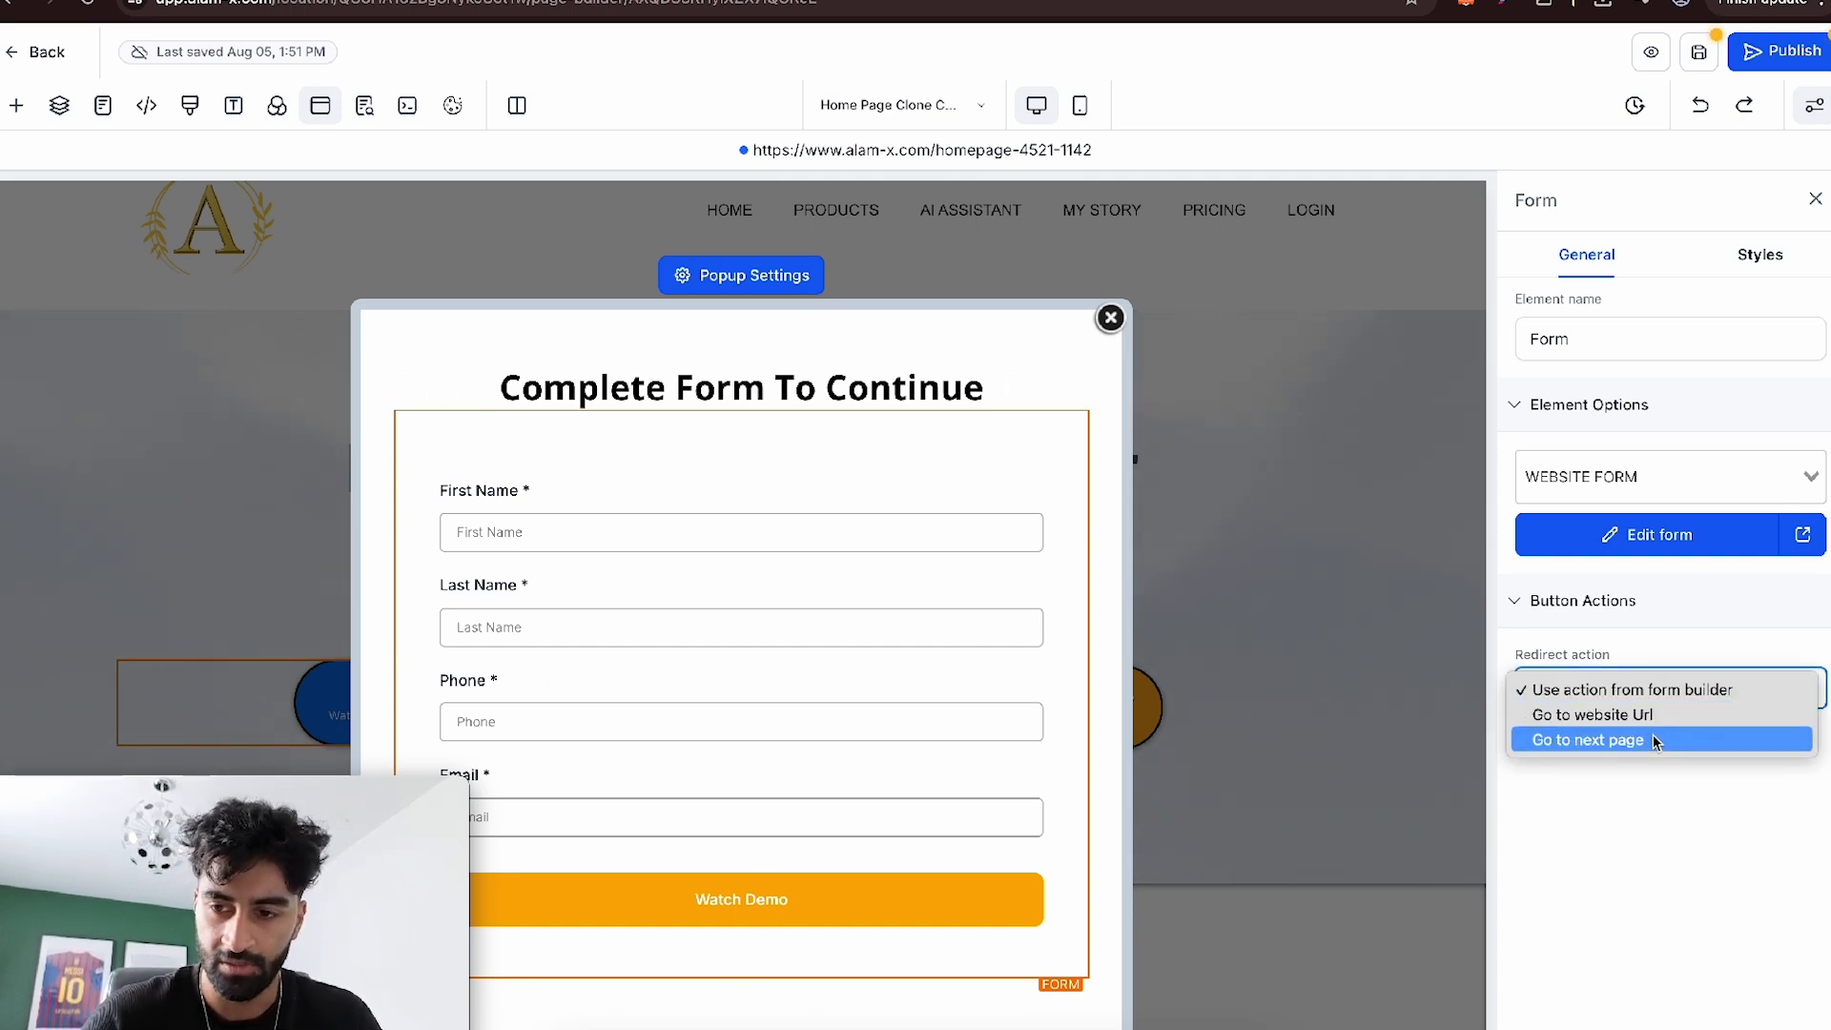
{"action": "left_click", "coordinate": [1627, 717]}
{"action": "left_click", "coordinate": [1616, 774]}
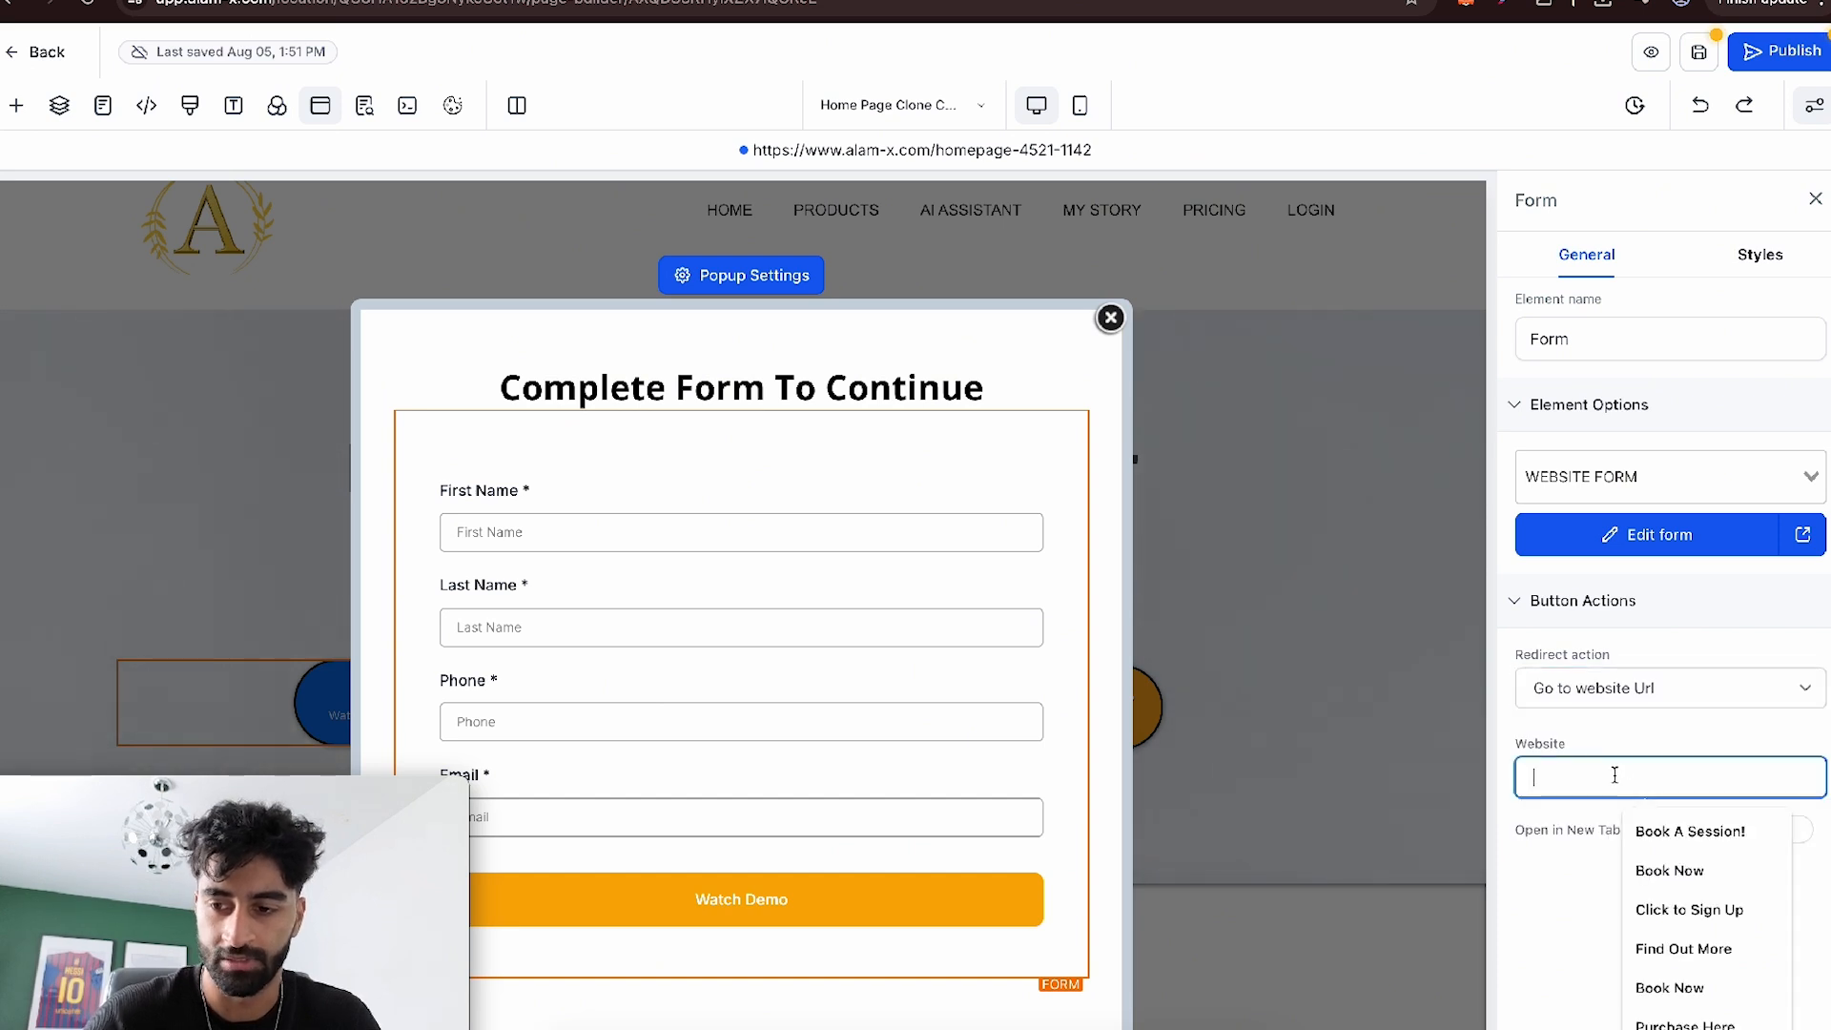
{"action": "left_click", "coordinate": [1569, 717]}
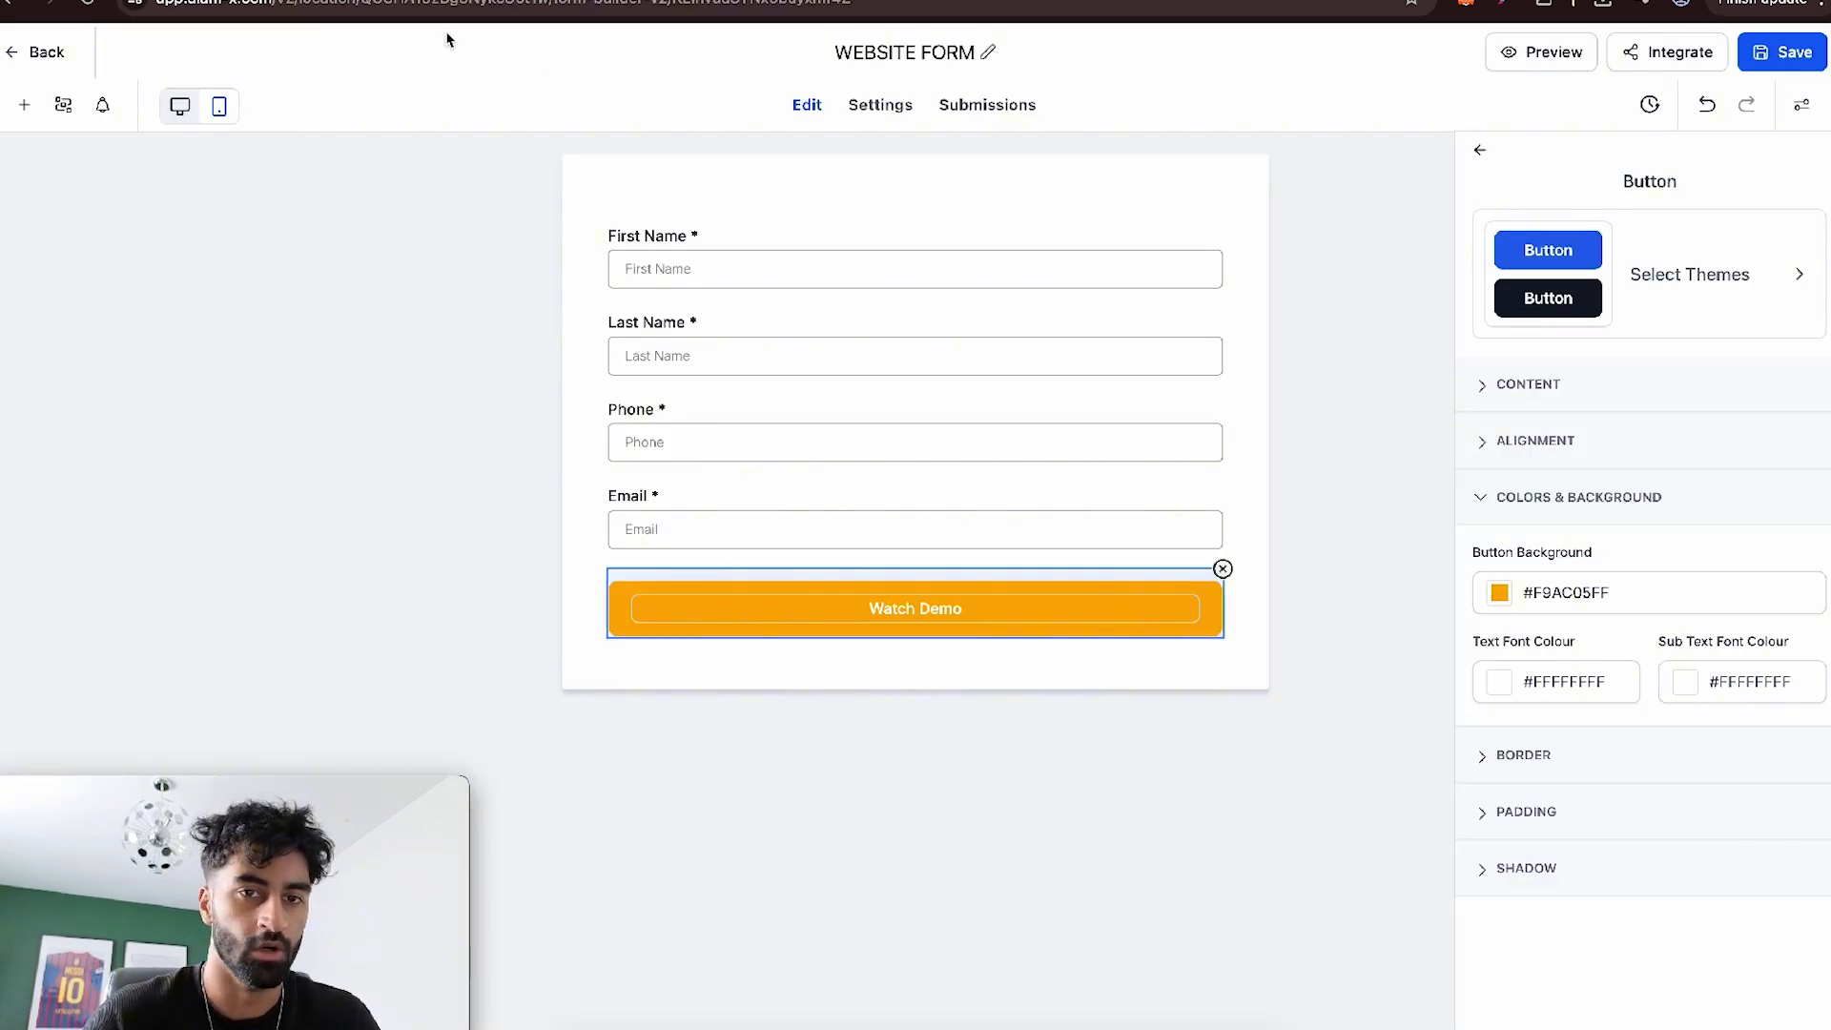
- Leave the form builder, find the Demo page in the Alam-X website, open it live and copy its URL
{"action": "left_click", "coordinate": [34, 54]}
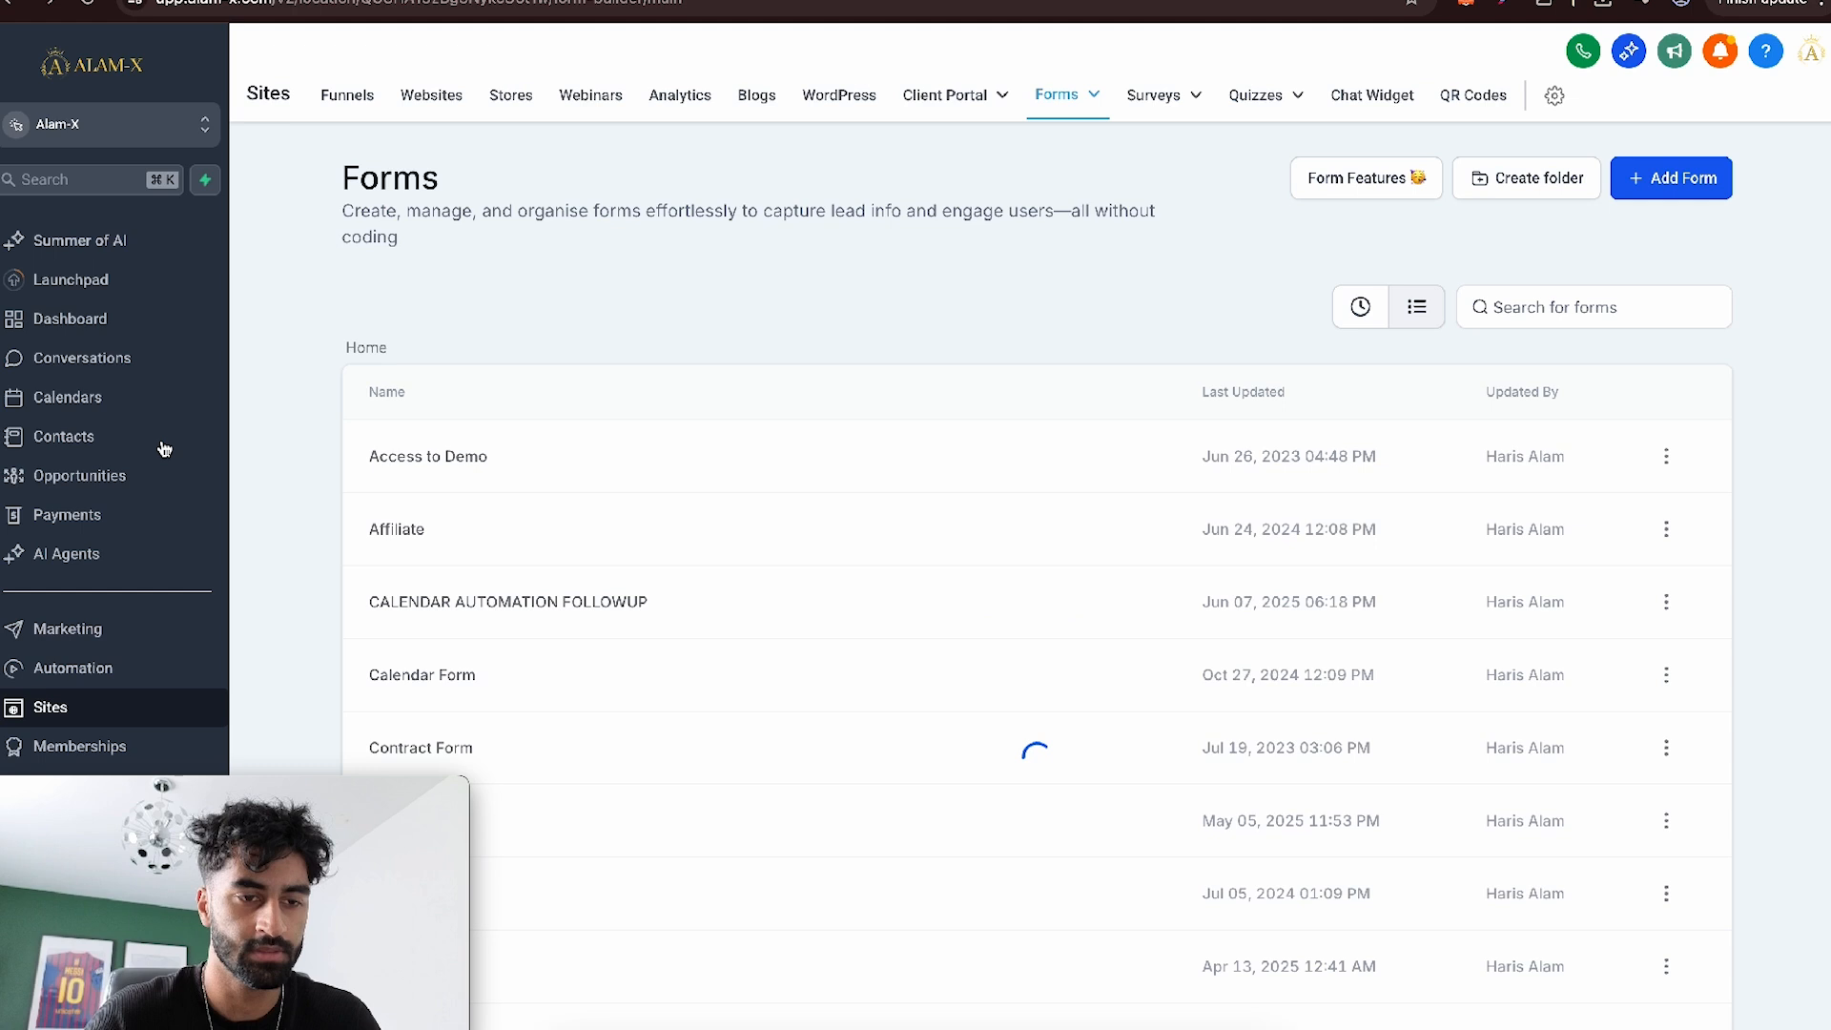
{"action": "left_click", "coordinate": [431, 99]}
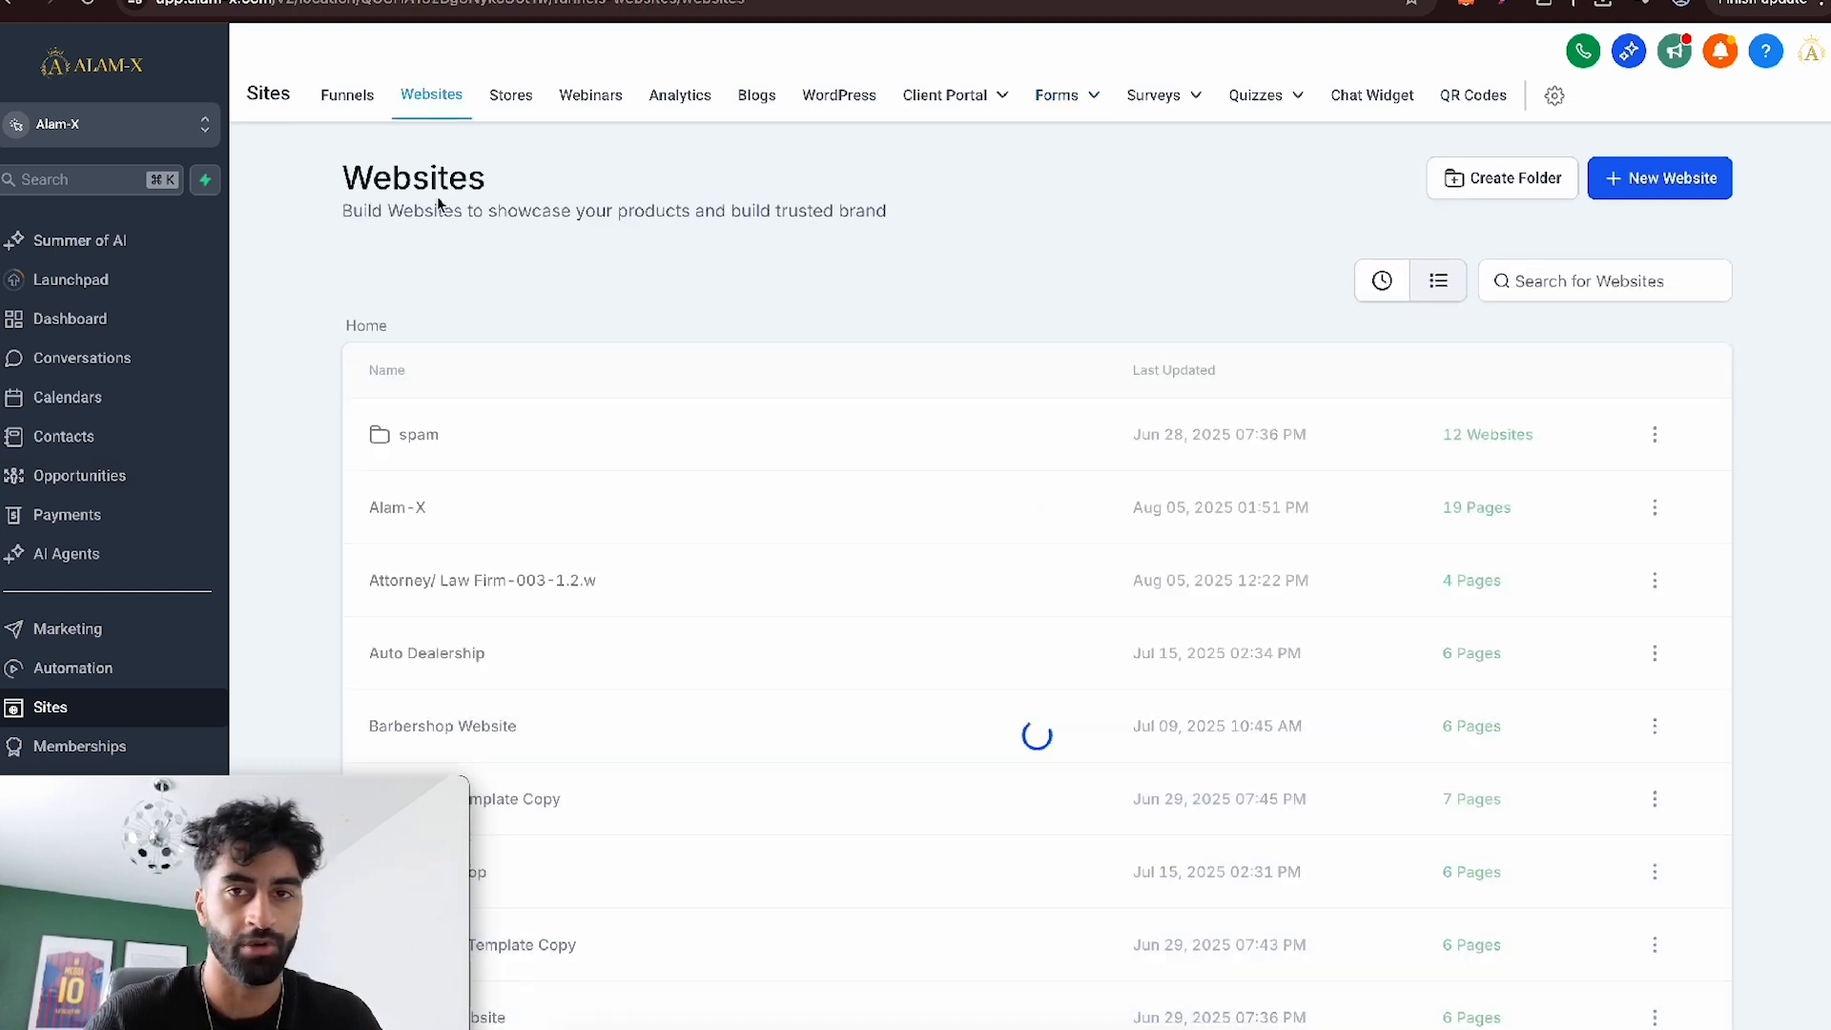
{"action": "left_click", "coordinate": [433, 506]}
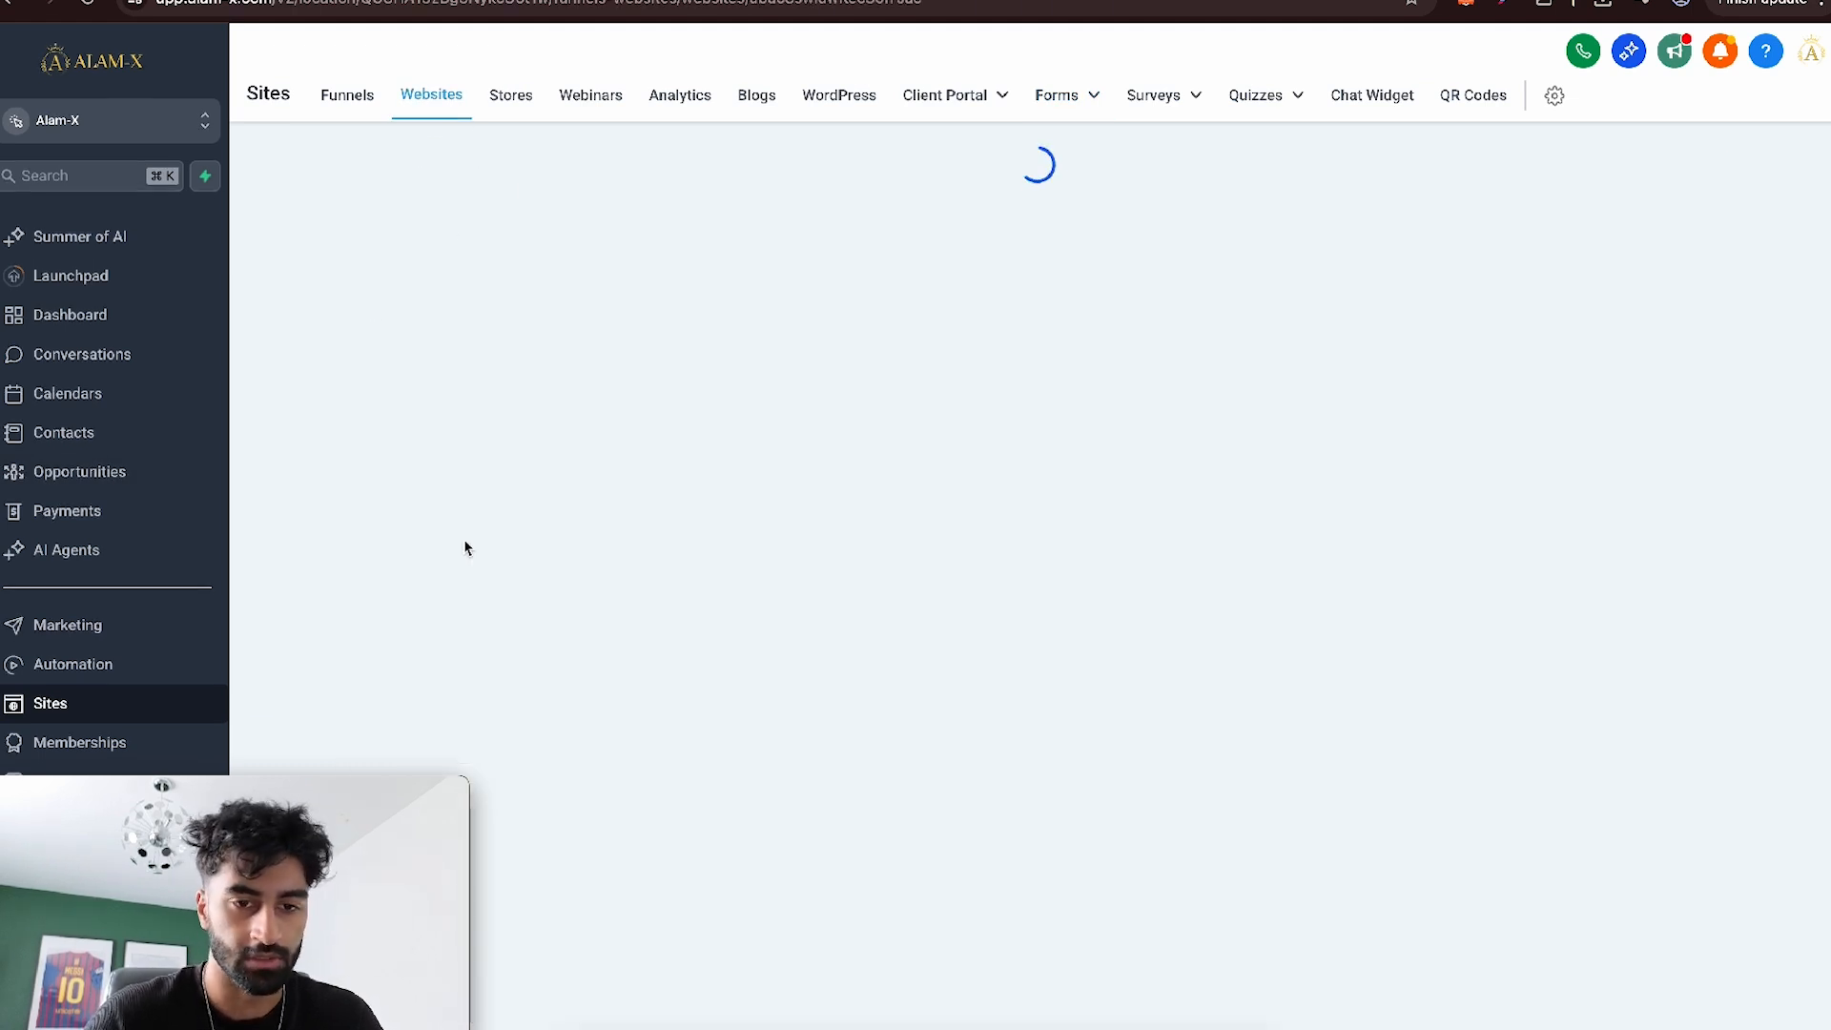
{"action": "scroll", "coordinate": [1058, 532], "scroll_direction": "down", "scroll_amount": 5}
{"action": "scroll", "coordinate": [1083, 266], "scroll_direction": "up", "scroll_amount": 4}
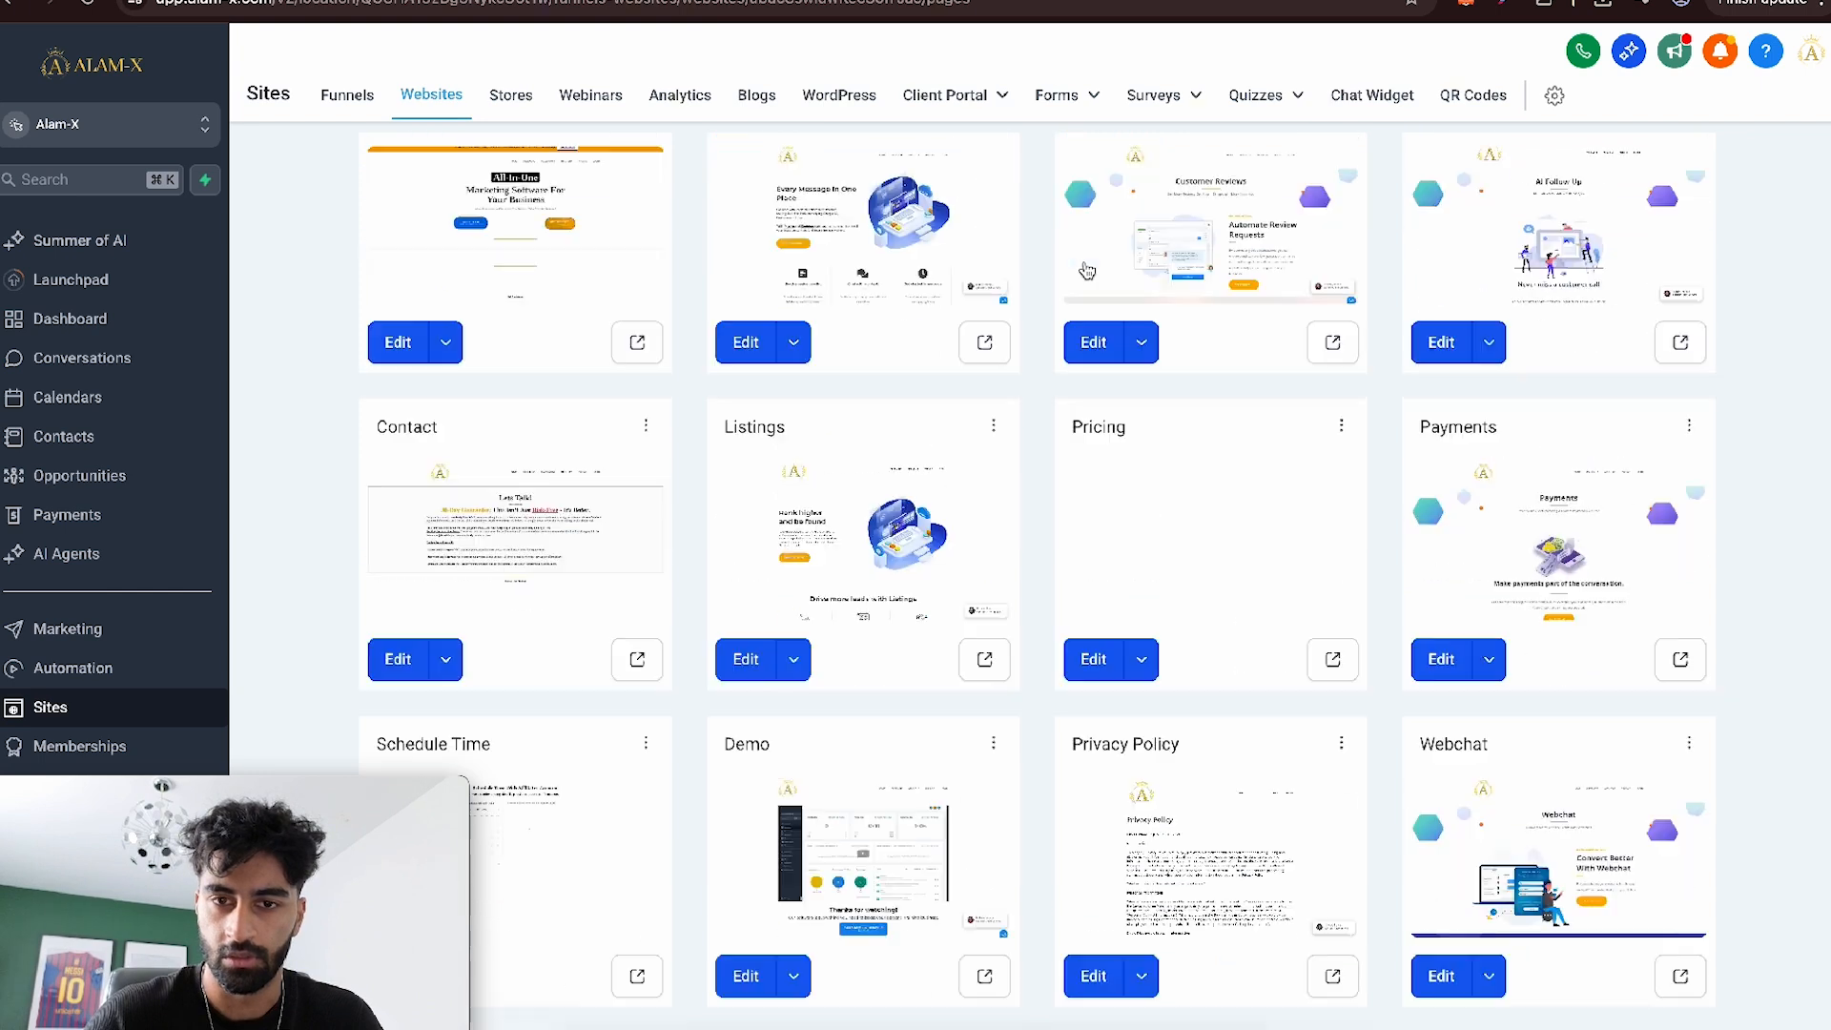
{"action": "scroll", "coordinate": [1476, 567], "scroll_direction": "down", "scroll_amount": 6}
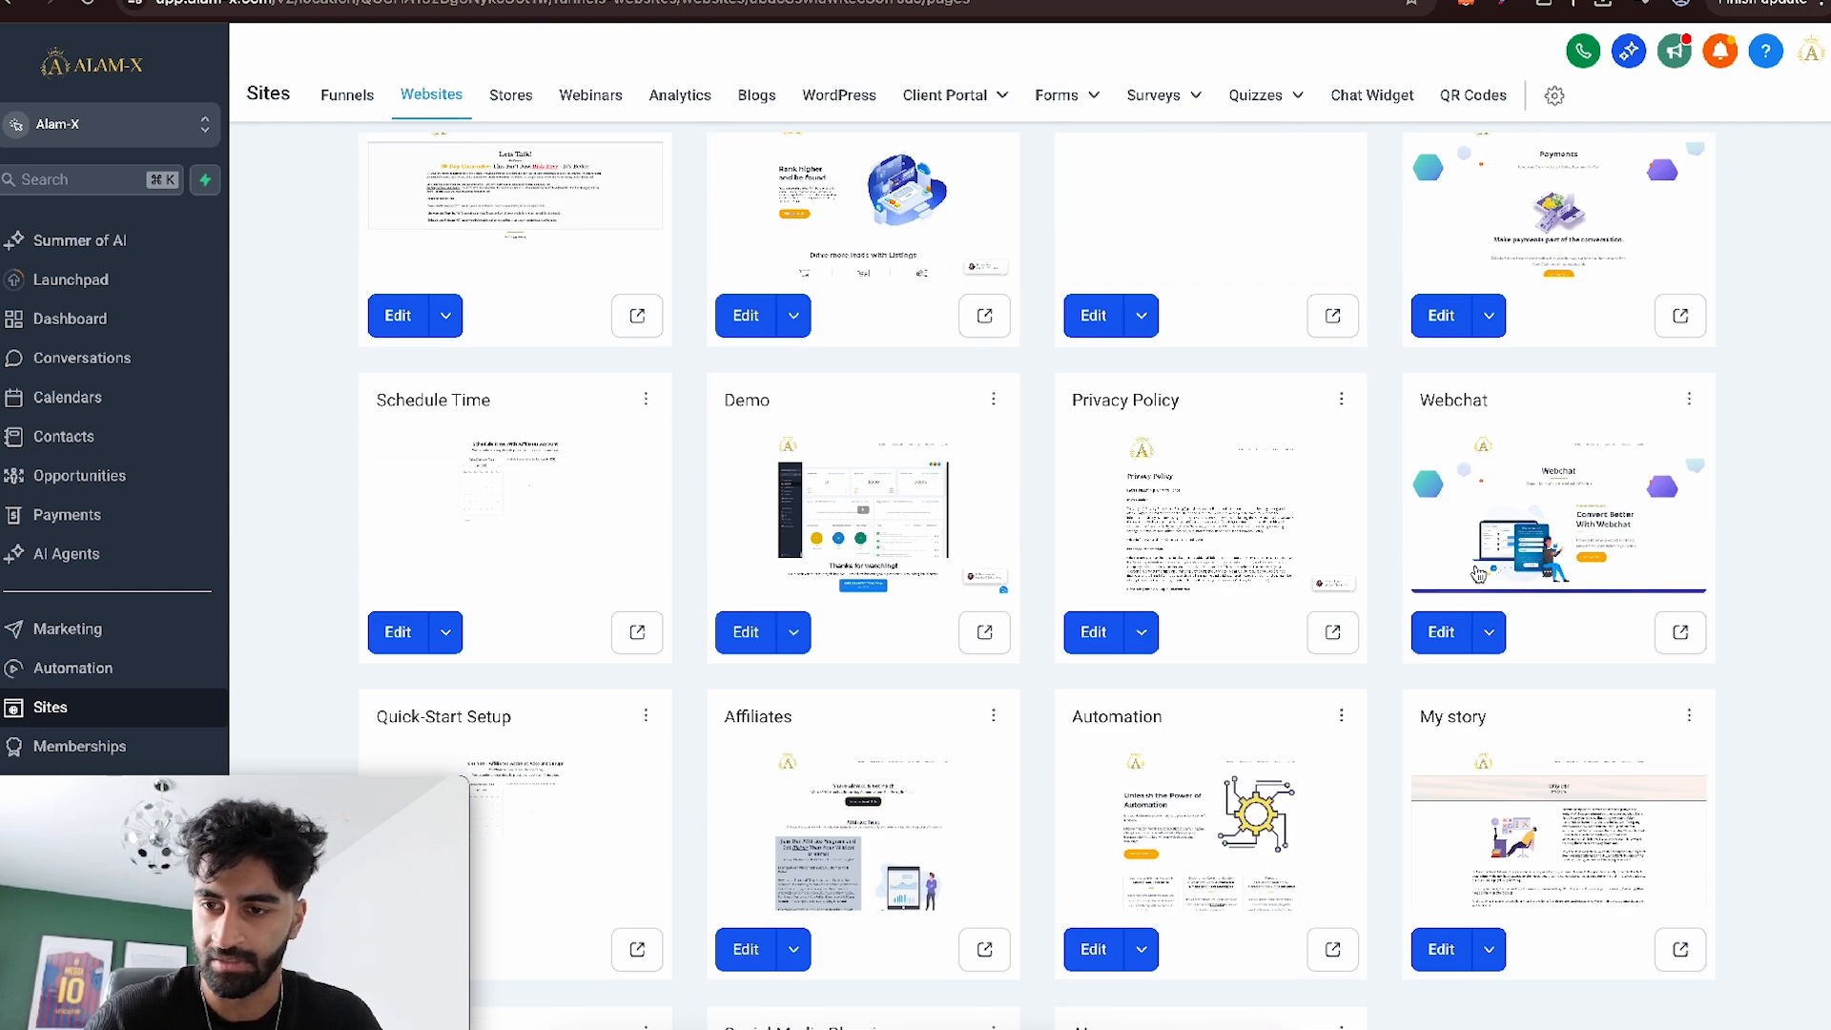
{"action": "scroll", "coordinate": [1476, 572], "scroll_direction": "down", "scroll_amount": 2}
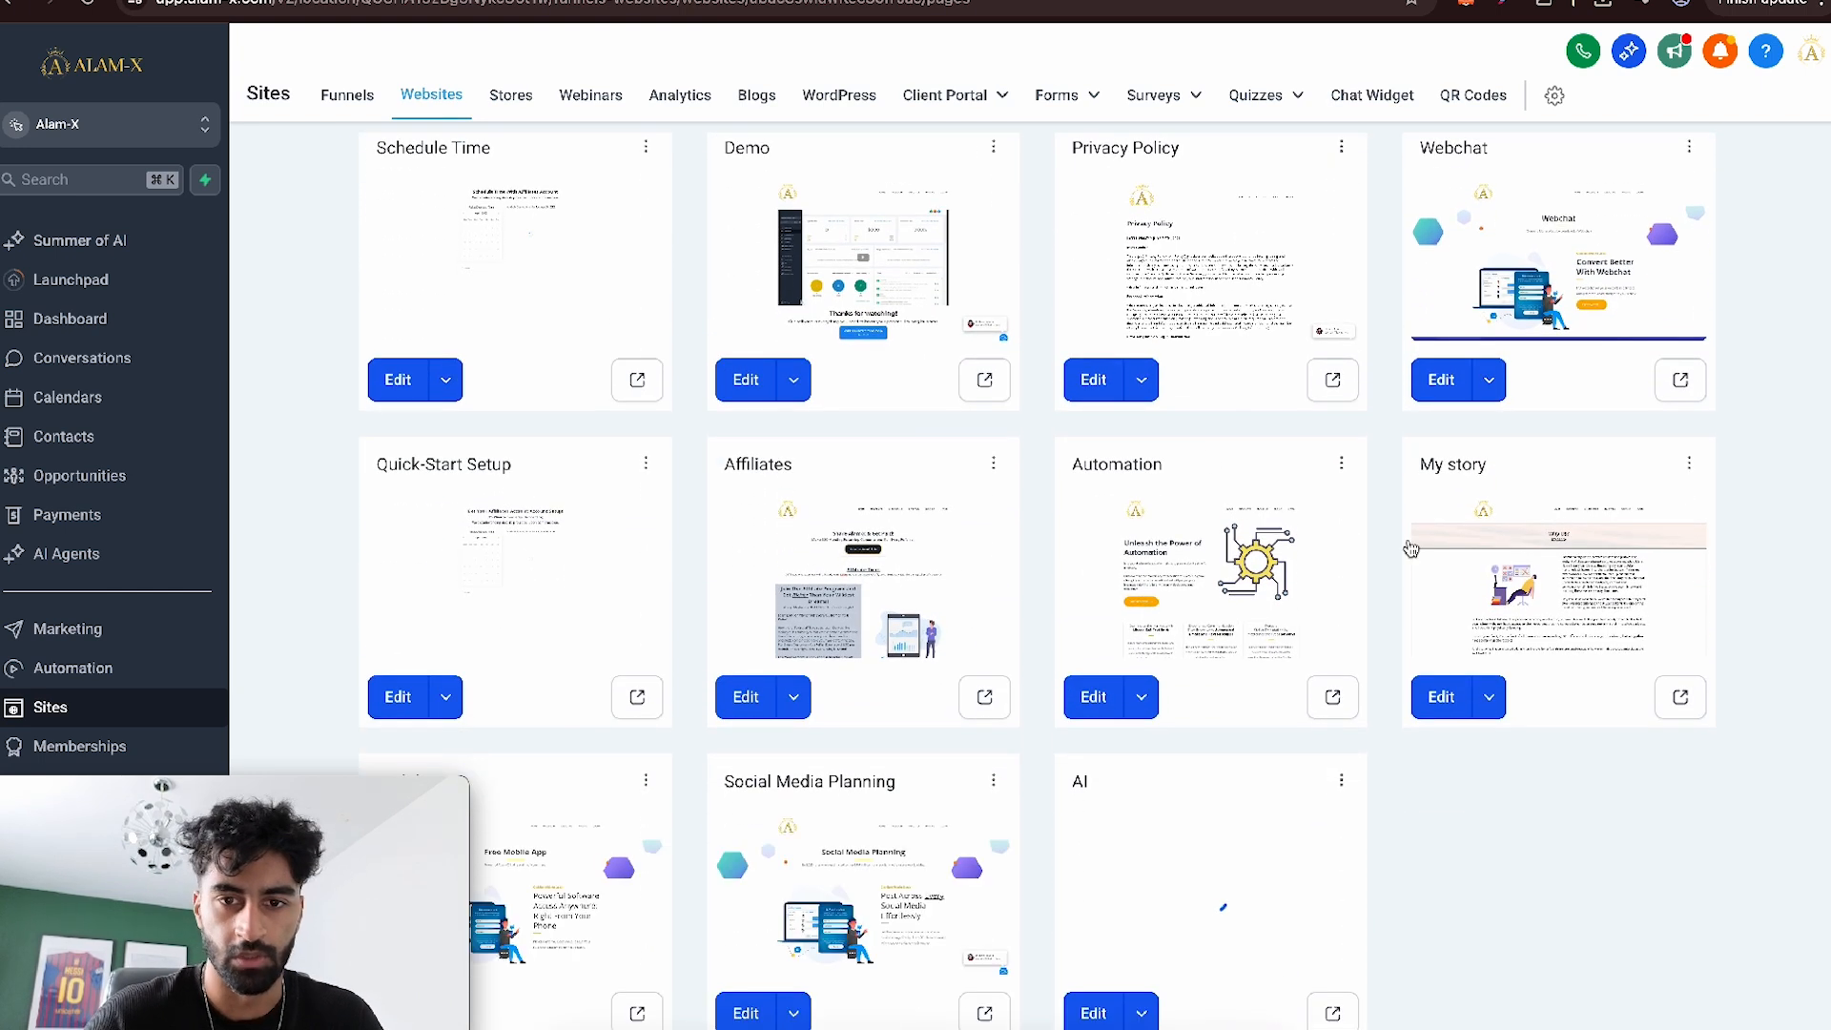
{"action": "left_click", "coordinate": [984, 381]}
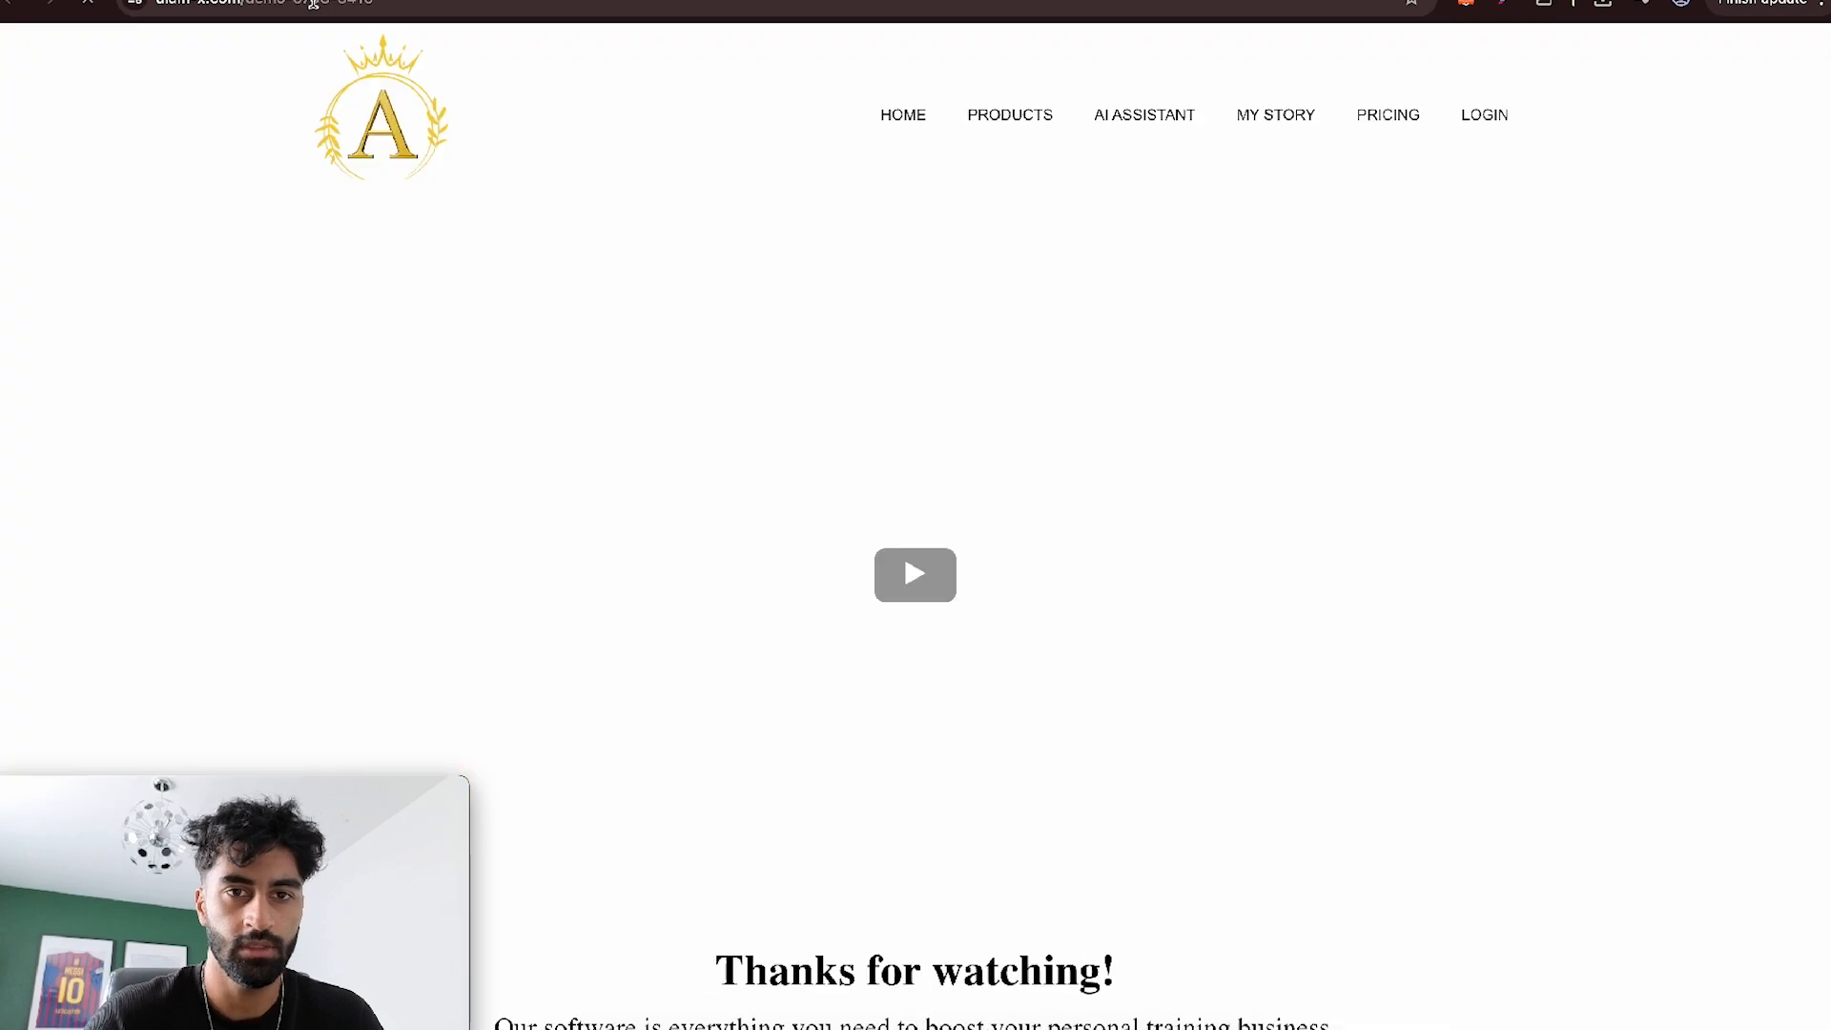
{"action": "left_click", "coordinate": [313, 2]}
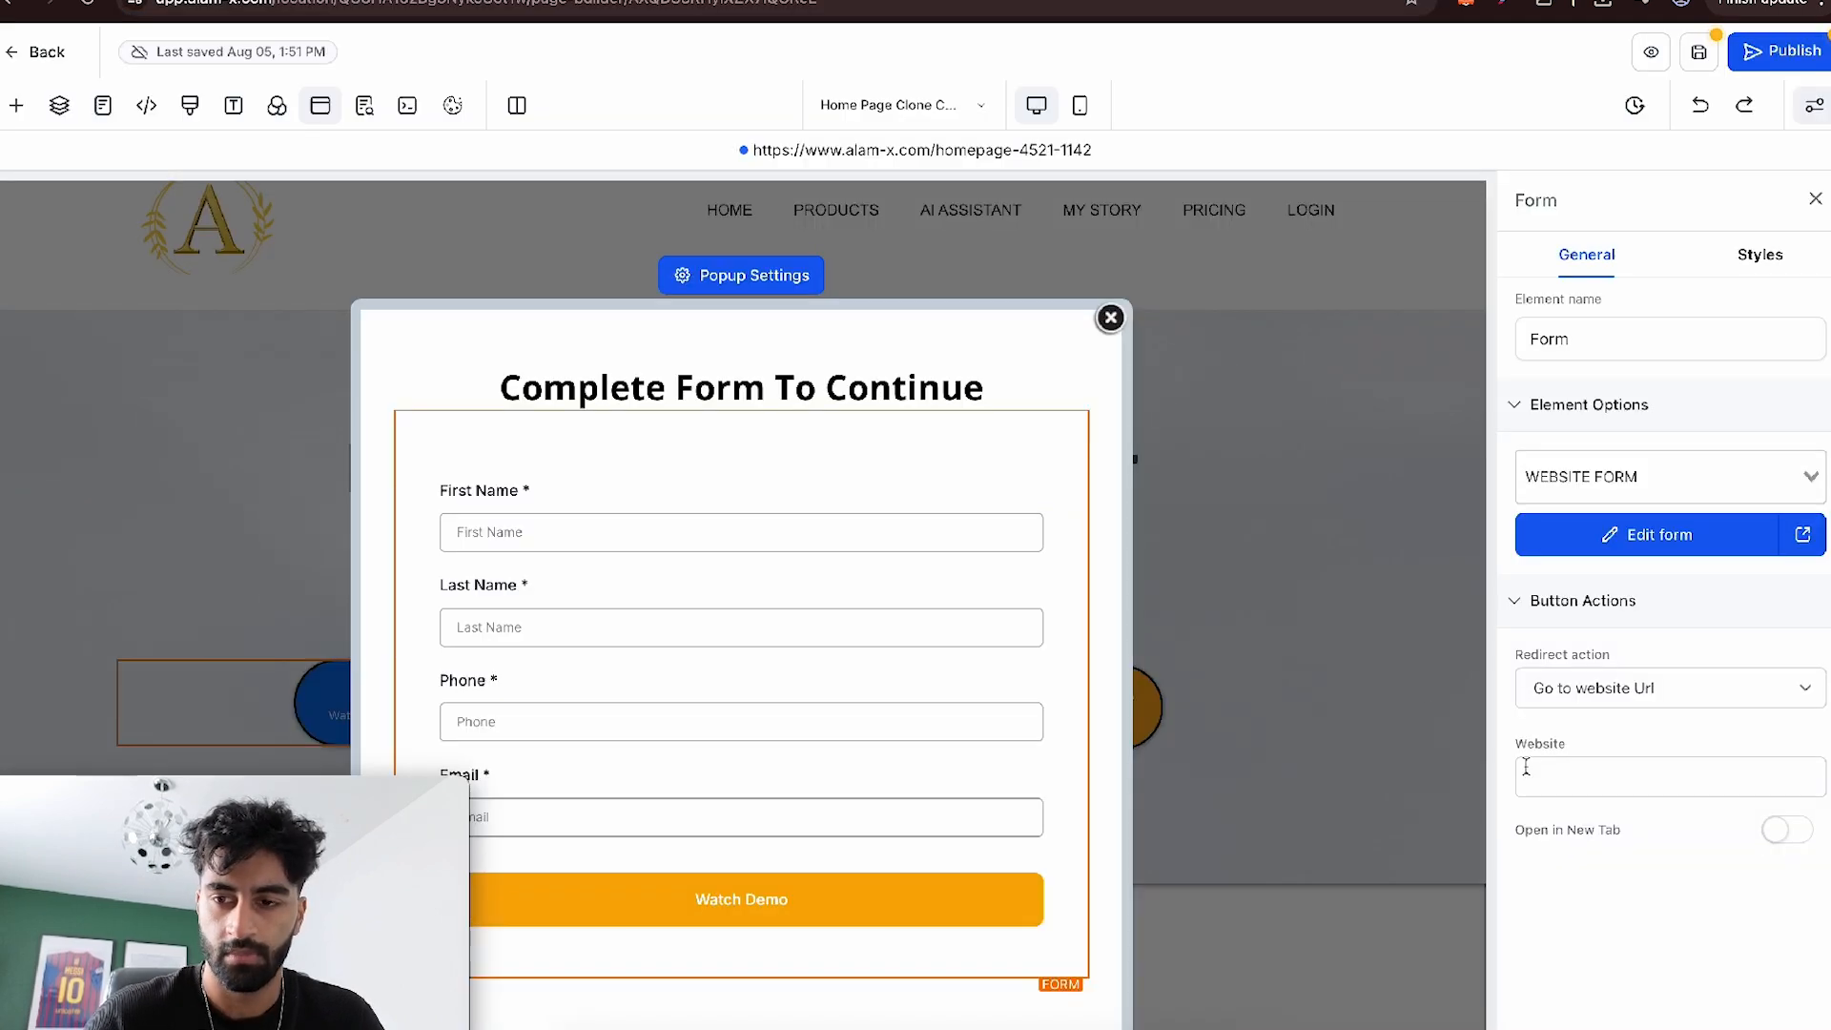
- Paste the Demo page's URL as the popup form's redirect website, publish the page and close the popup
{"action": "left_click", "coordinate": [1598, 763]}
{"action": "type", "text": "www.alam-x.com/demo-5708-3416"}
{"action": "left_click", "coordinate": [1598, 738]}
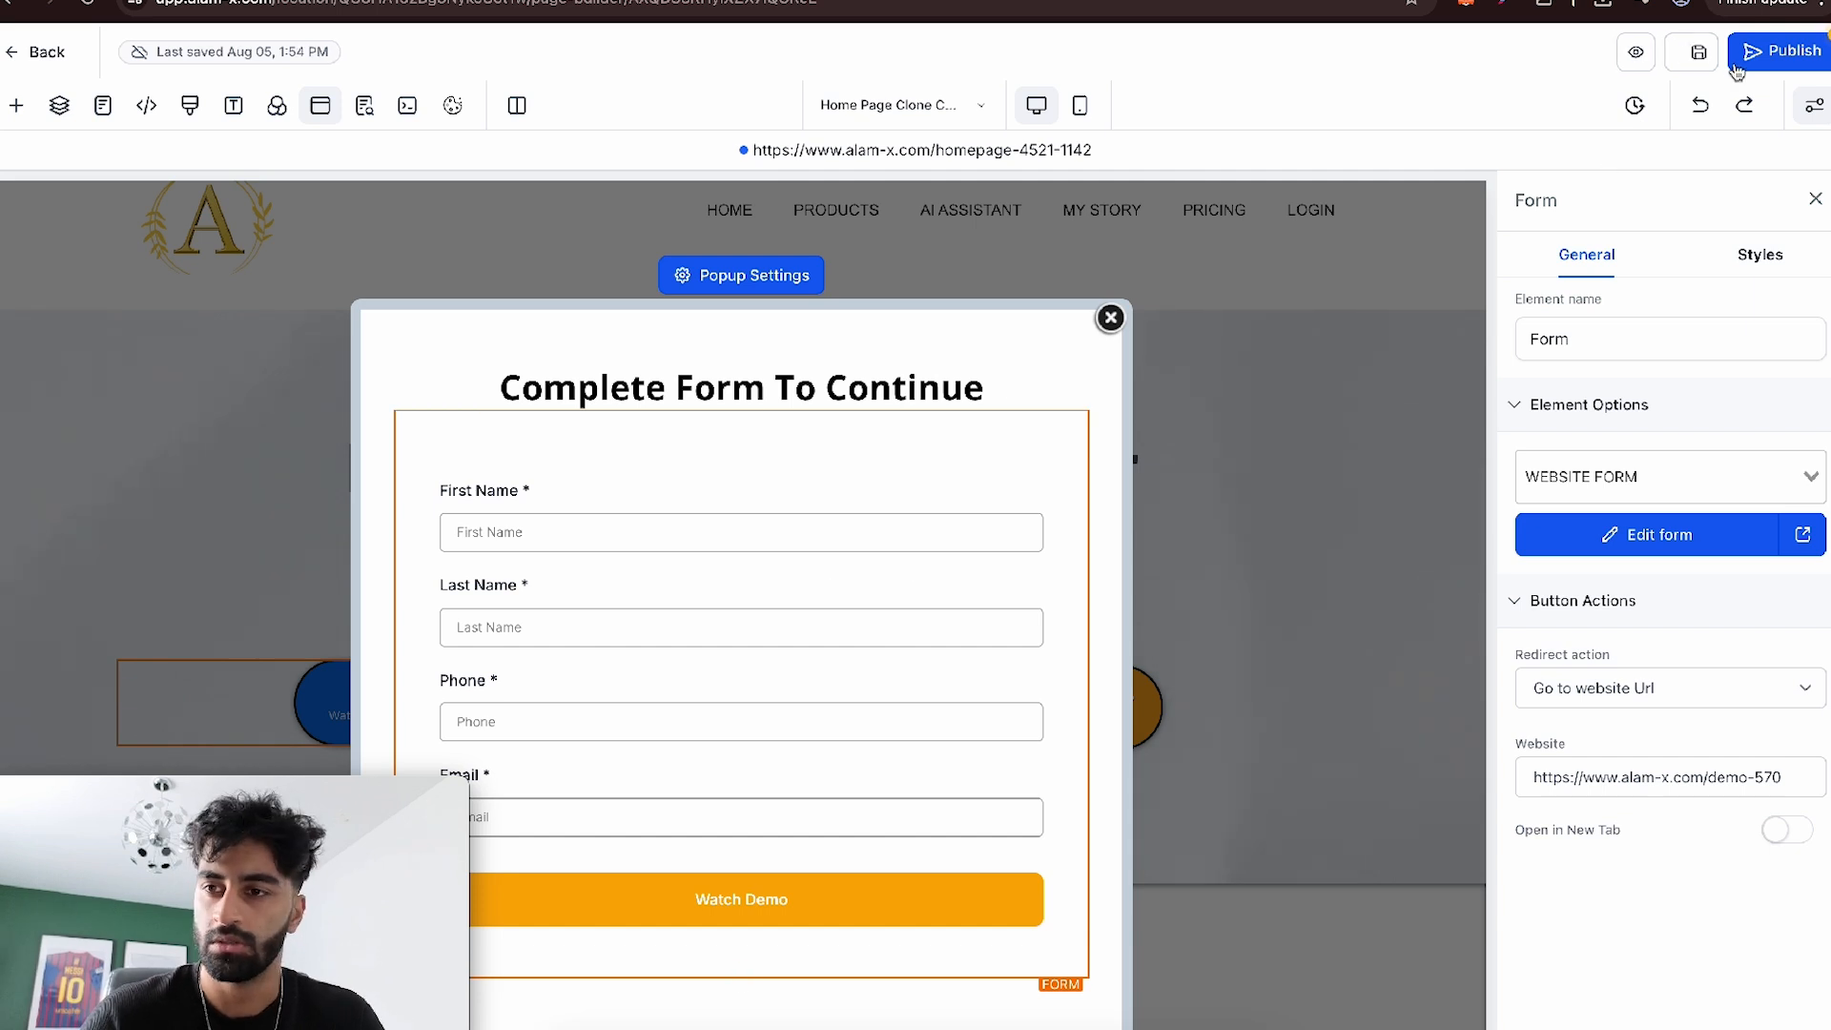
{"action": "left_click", "coordinate": [1763, 56]}
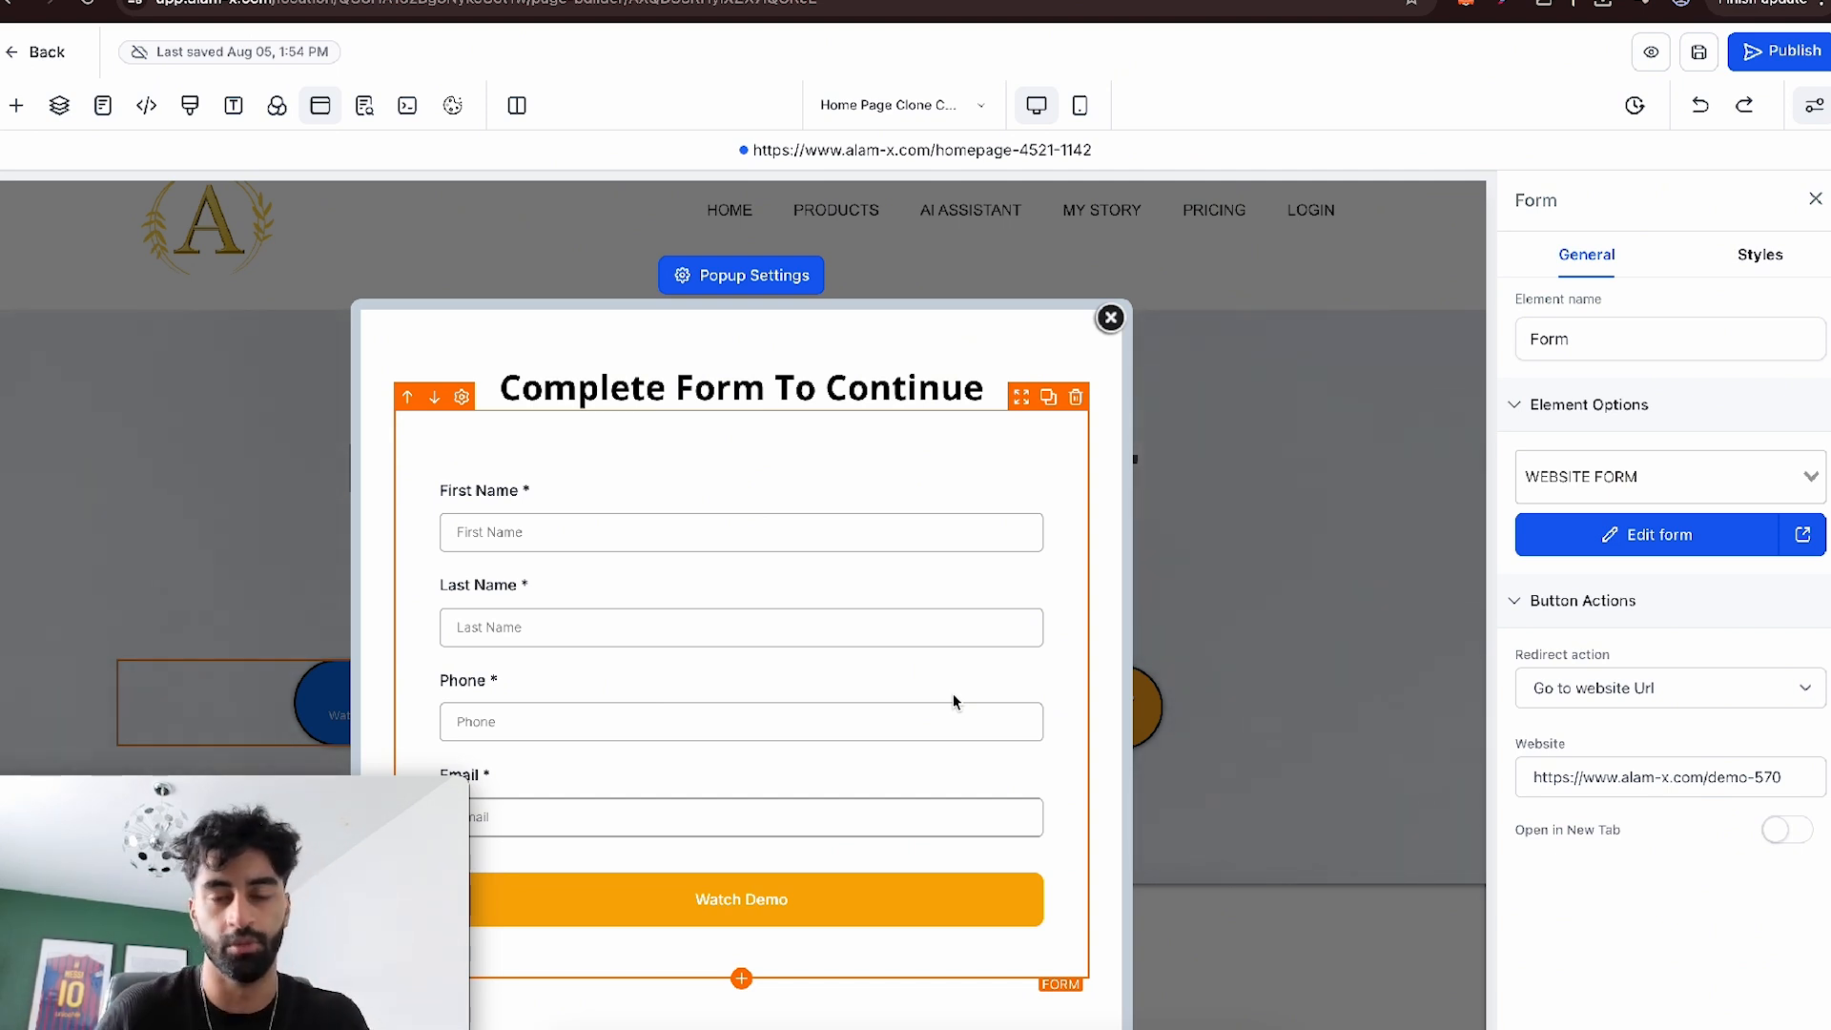
{"action": "left_click", "coordinate": [1110, 318]}
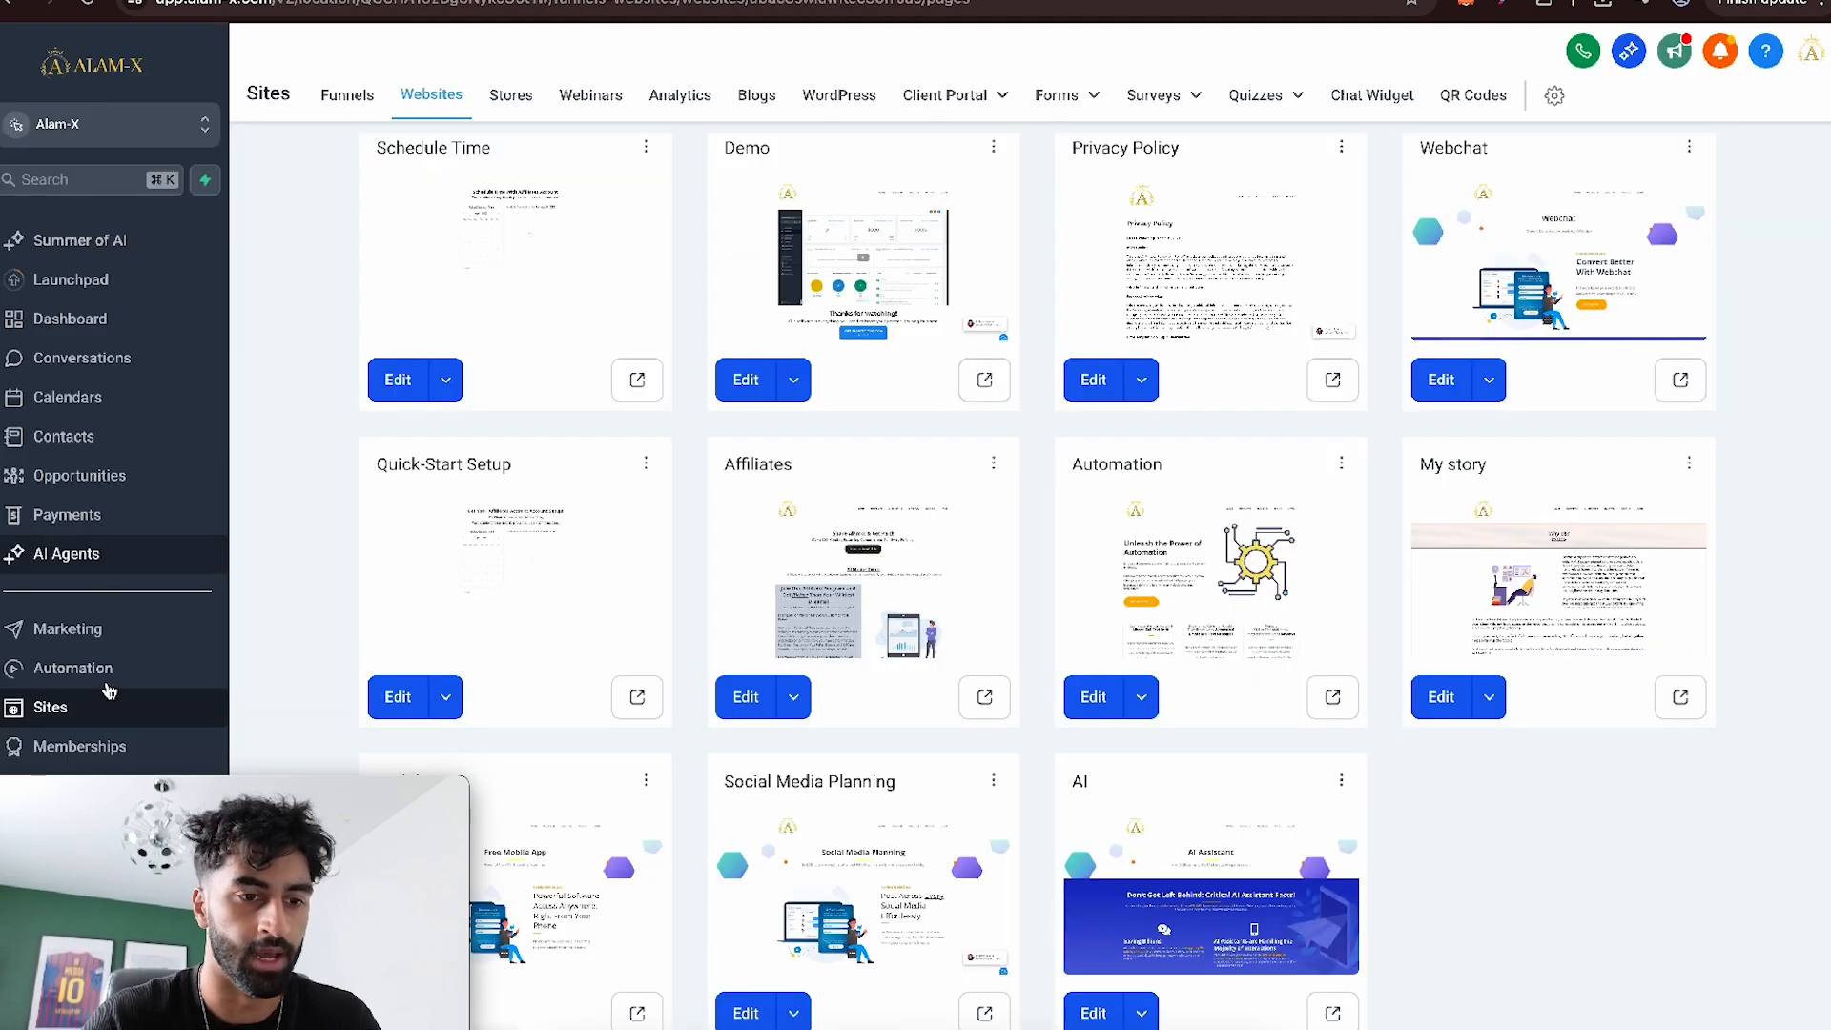
- Go to Automation and create a new workflow named POPUP FORM
{"action": "left_click", "coordinate": [95, 669]}
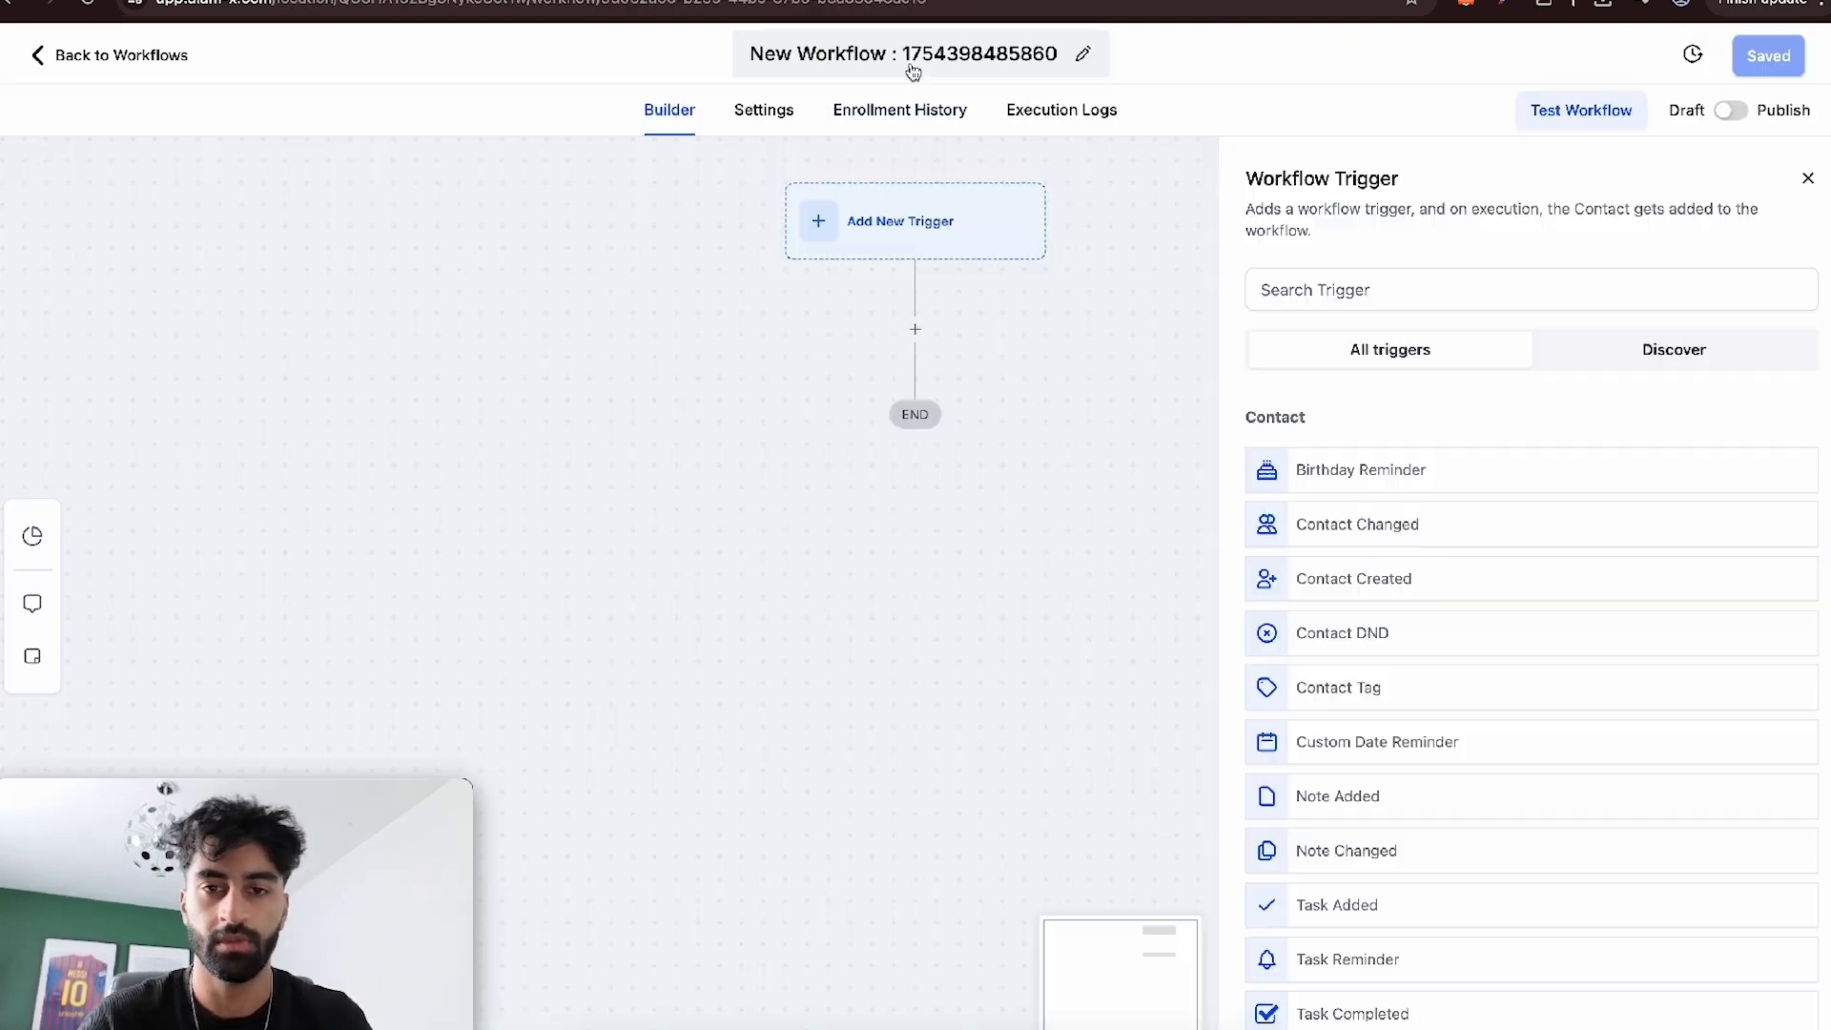
{"action": "left_click", "coordinate": [904, 55]}
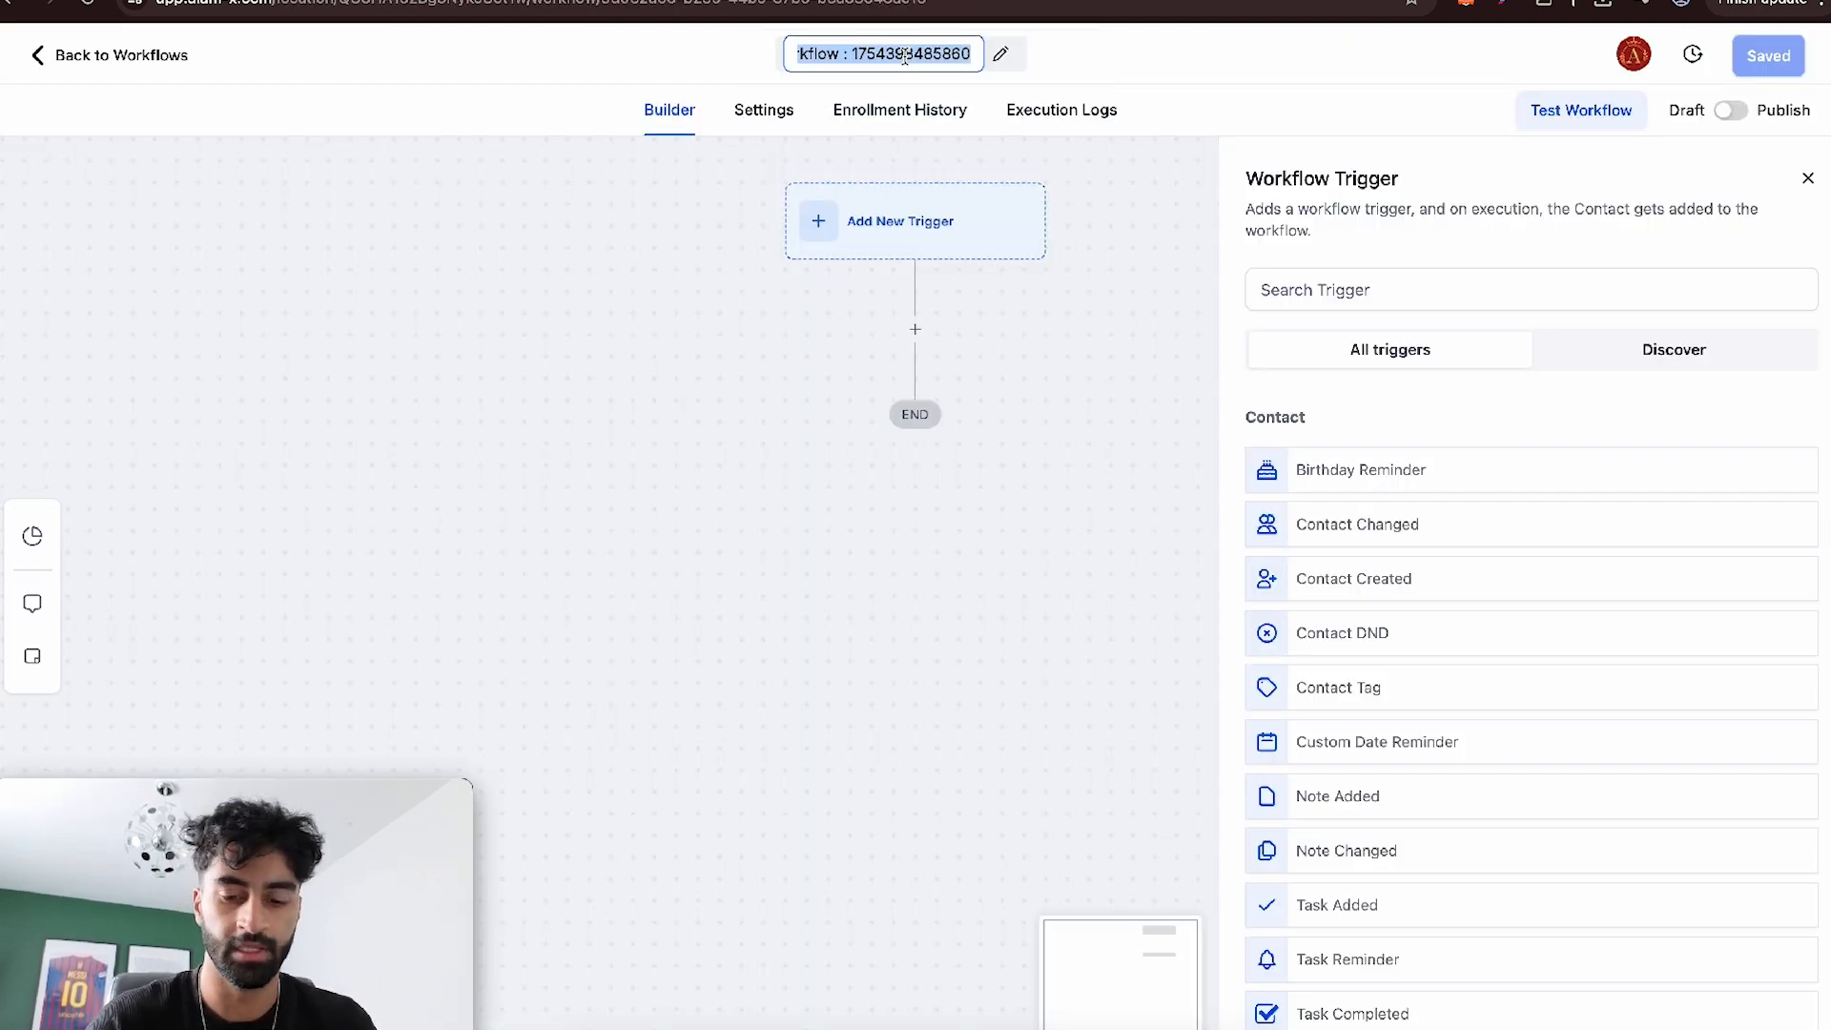
{"action": "type", "text": "POPUP FORM"}
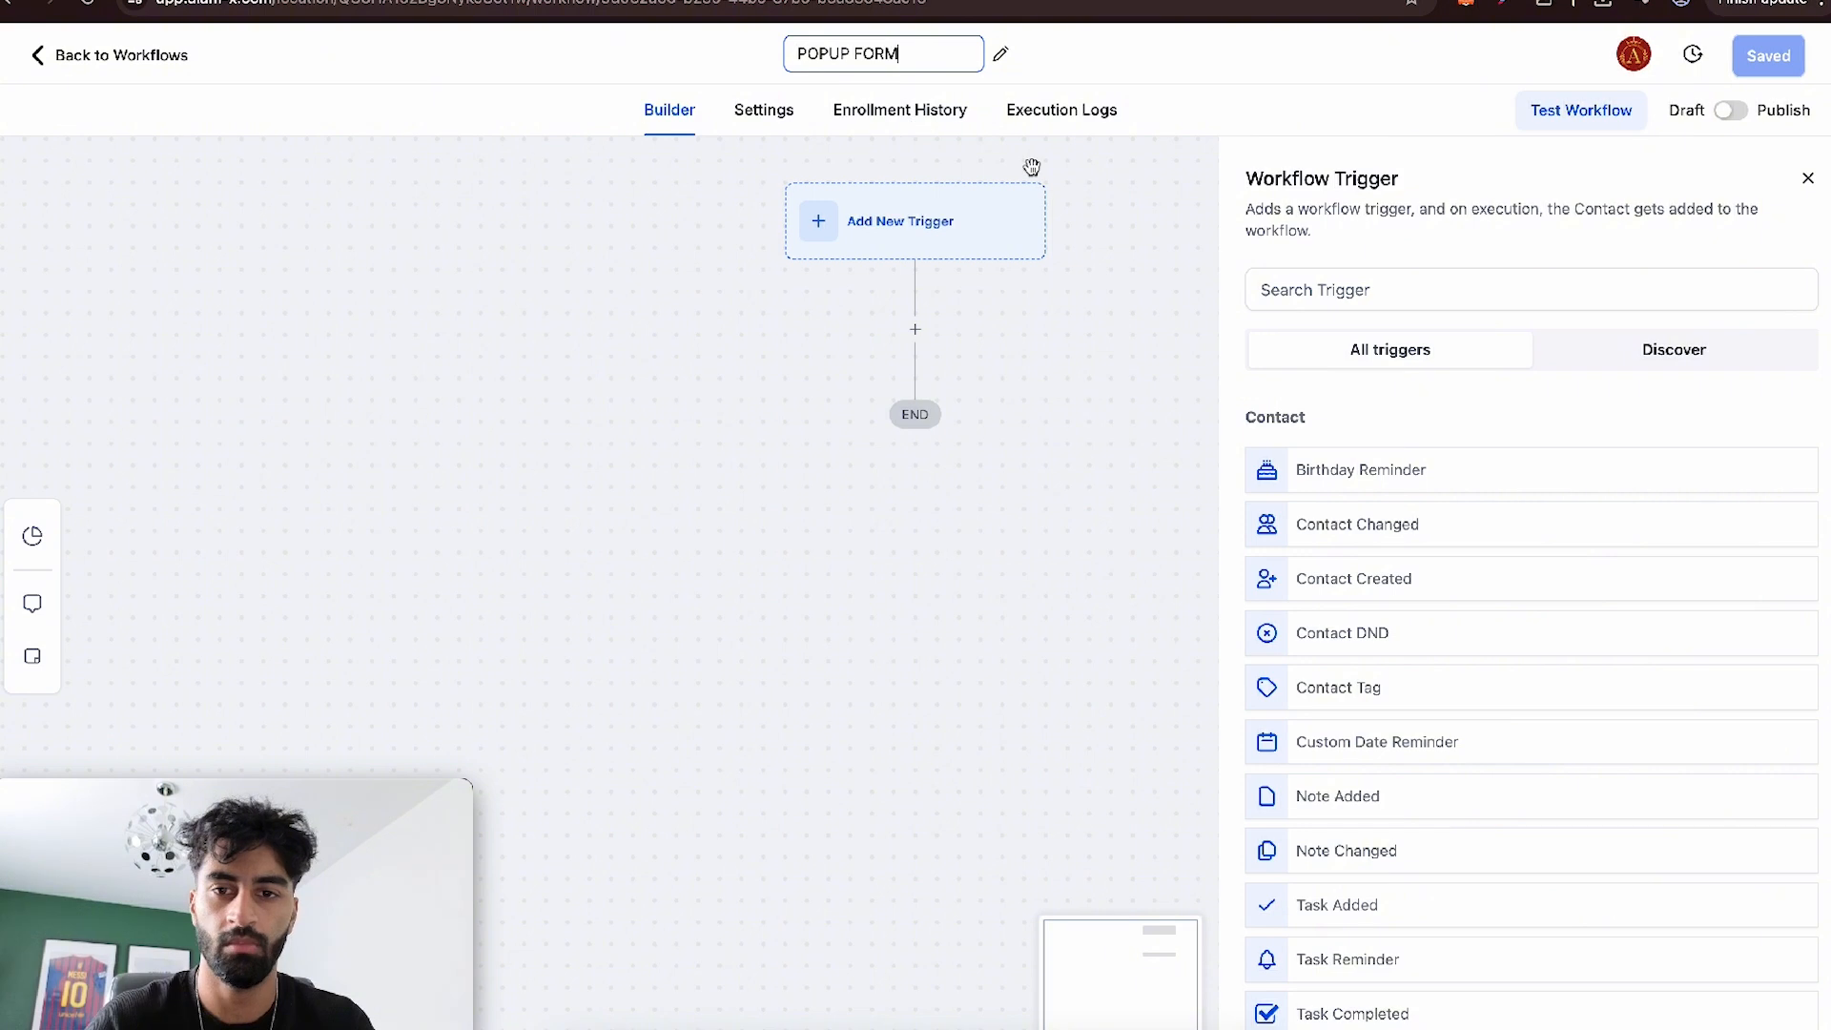
- Search the workflow triggers for FORM and add a Form Submitted trigger with a "Form is" filter
{"action": "left_click", "coordinate": [1355, 296]}
{"action": "type", "text": "FORM"}
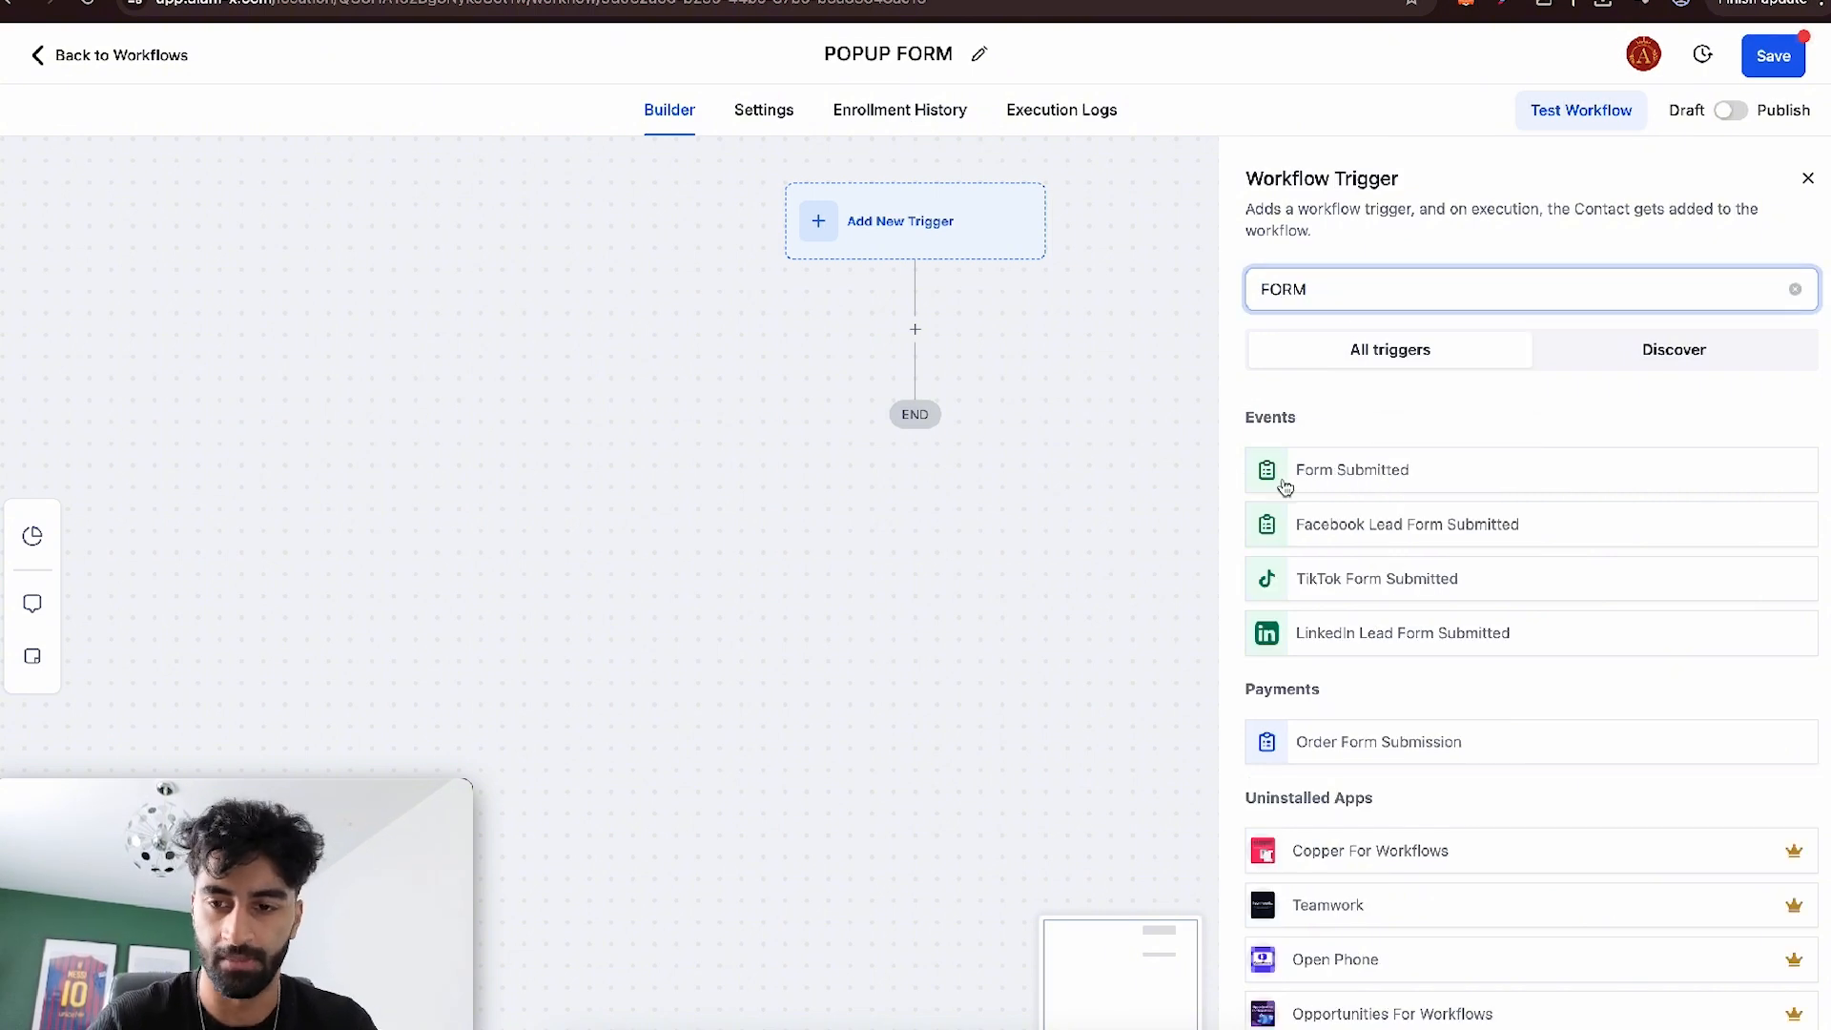
{"action": "left_click", "coordinate": [1279, 482]}
{"action": "left_click", "coordinate": [947, 504]}
{"action": "left_click", "coordinate": [949, 526]}
{"action": "left_click", "coordinate": [953, 678]}
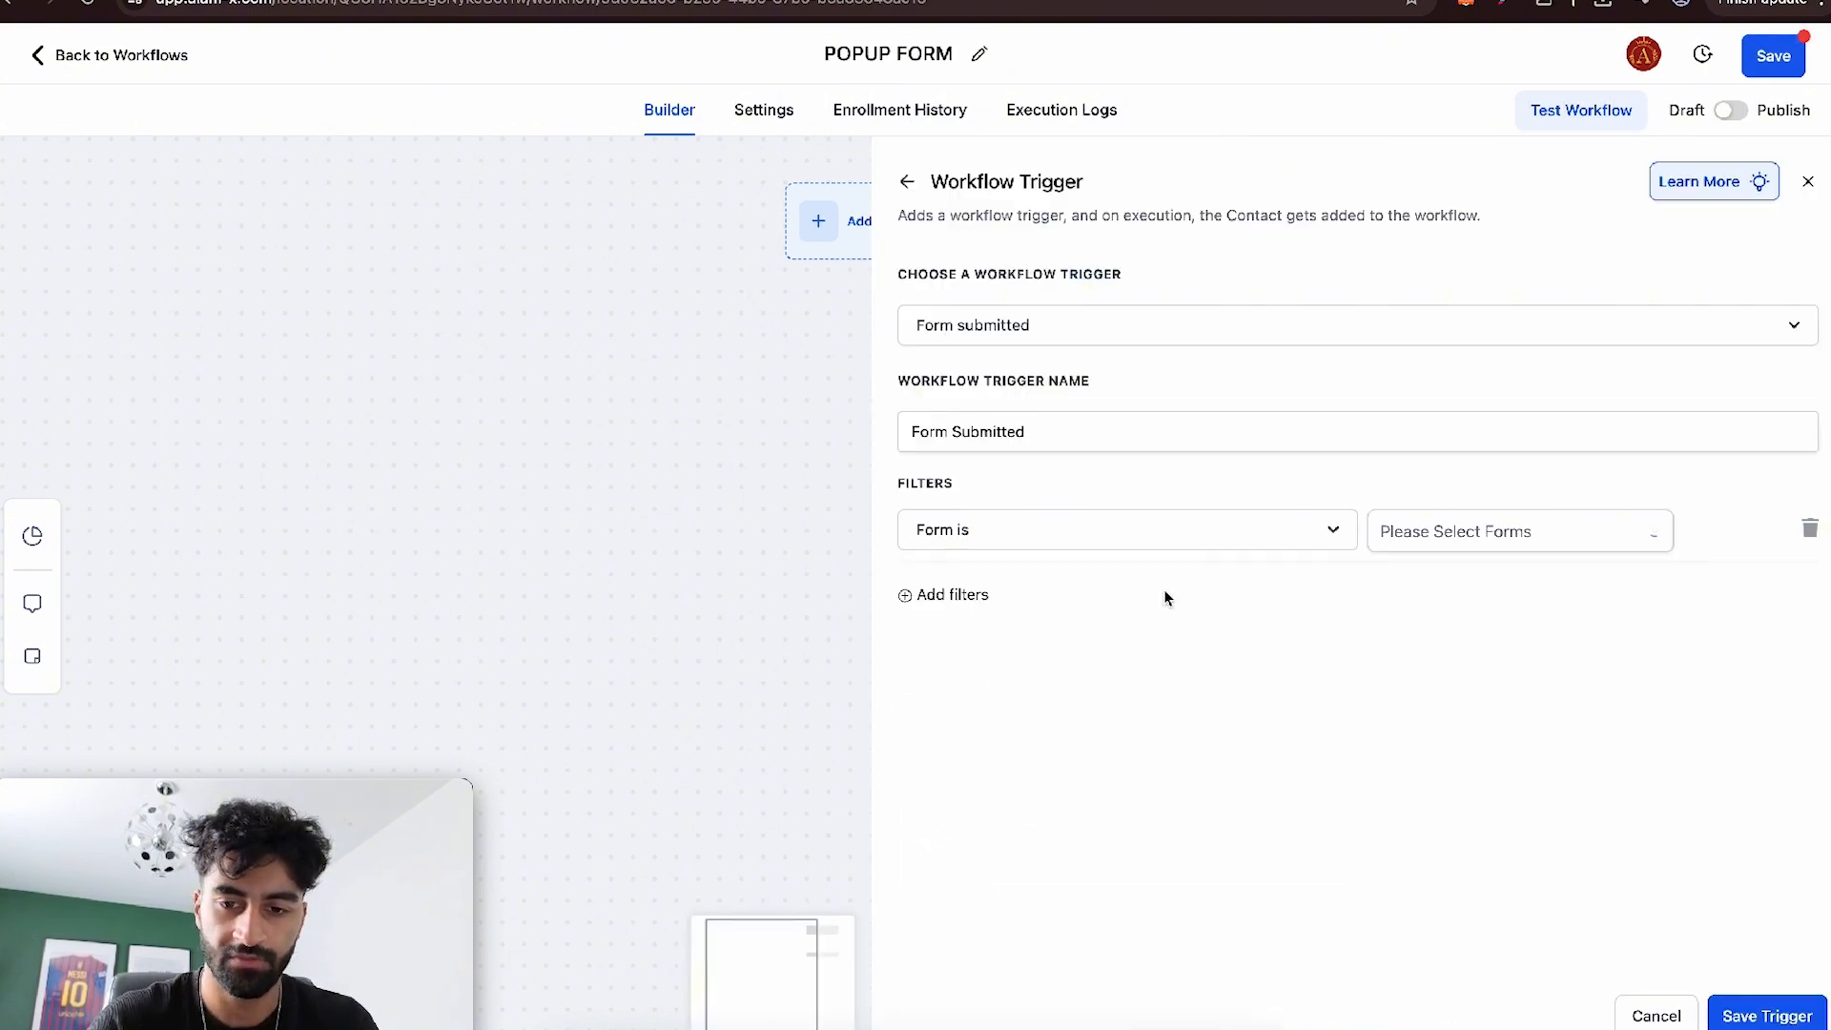
- Set the trigger's form filter to WEBSITE FORM, discard any extra filter and save the trigger
{"action": "left_click", "coordinate": [1431, 534]}
{"action": "left_click", "coordinate": [1451, 582]}
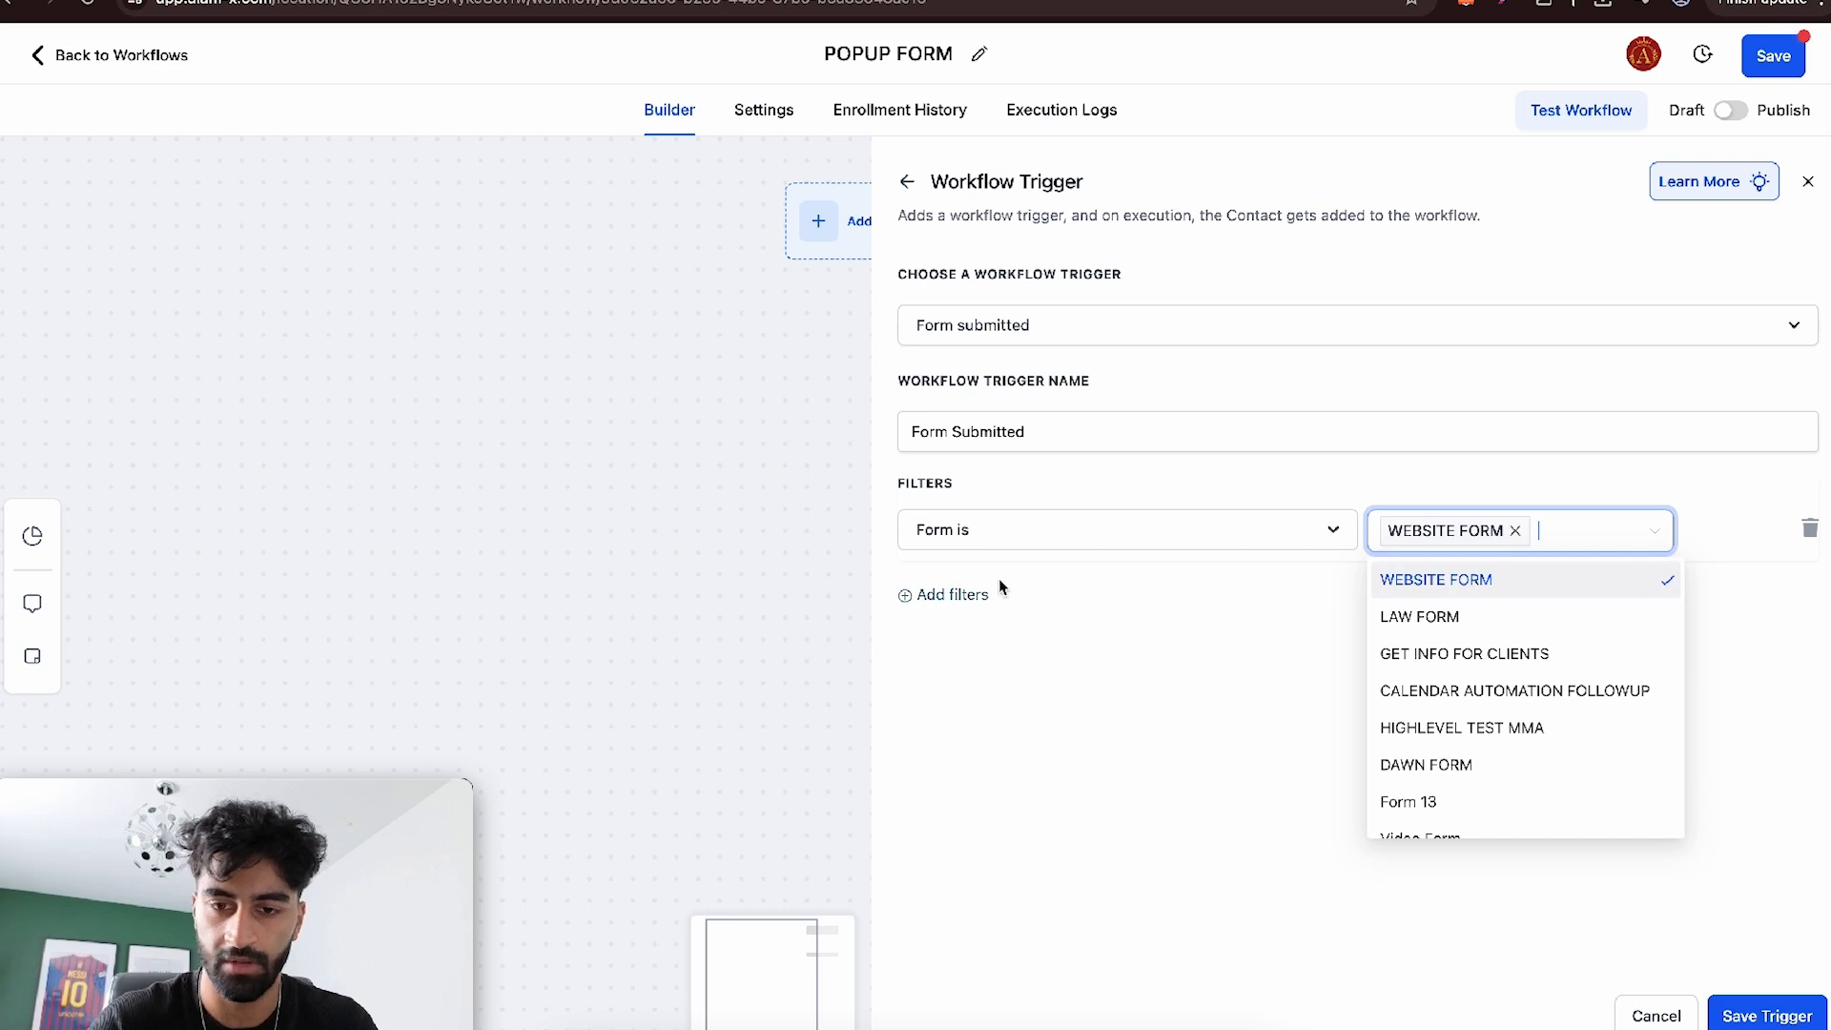
{"action": "left_click", "coordinate": [972, 594]}
{"action": "left_click", "coordinate": [998, 601]}
{"action": "left_click", "coordinate": [1809, 597]}
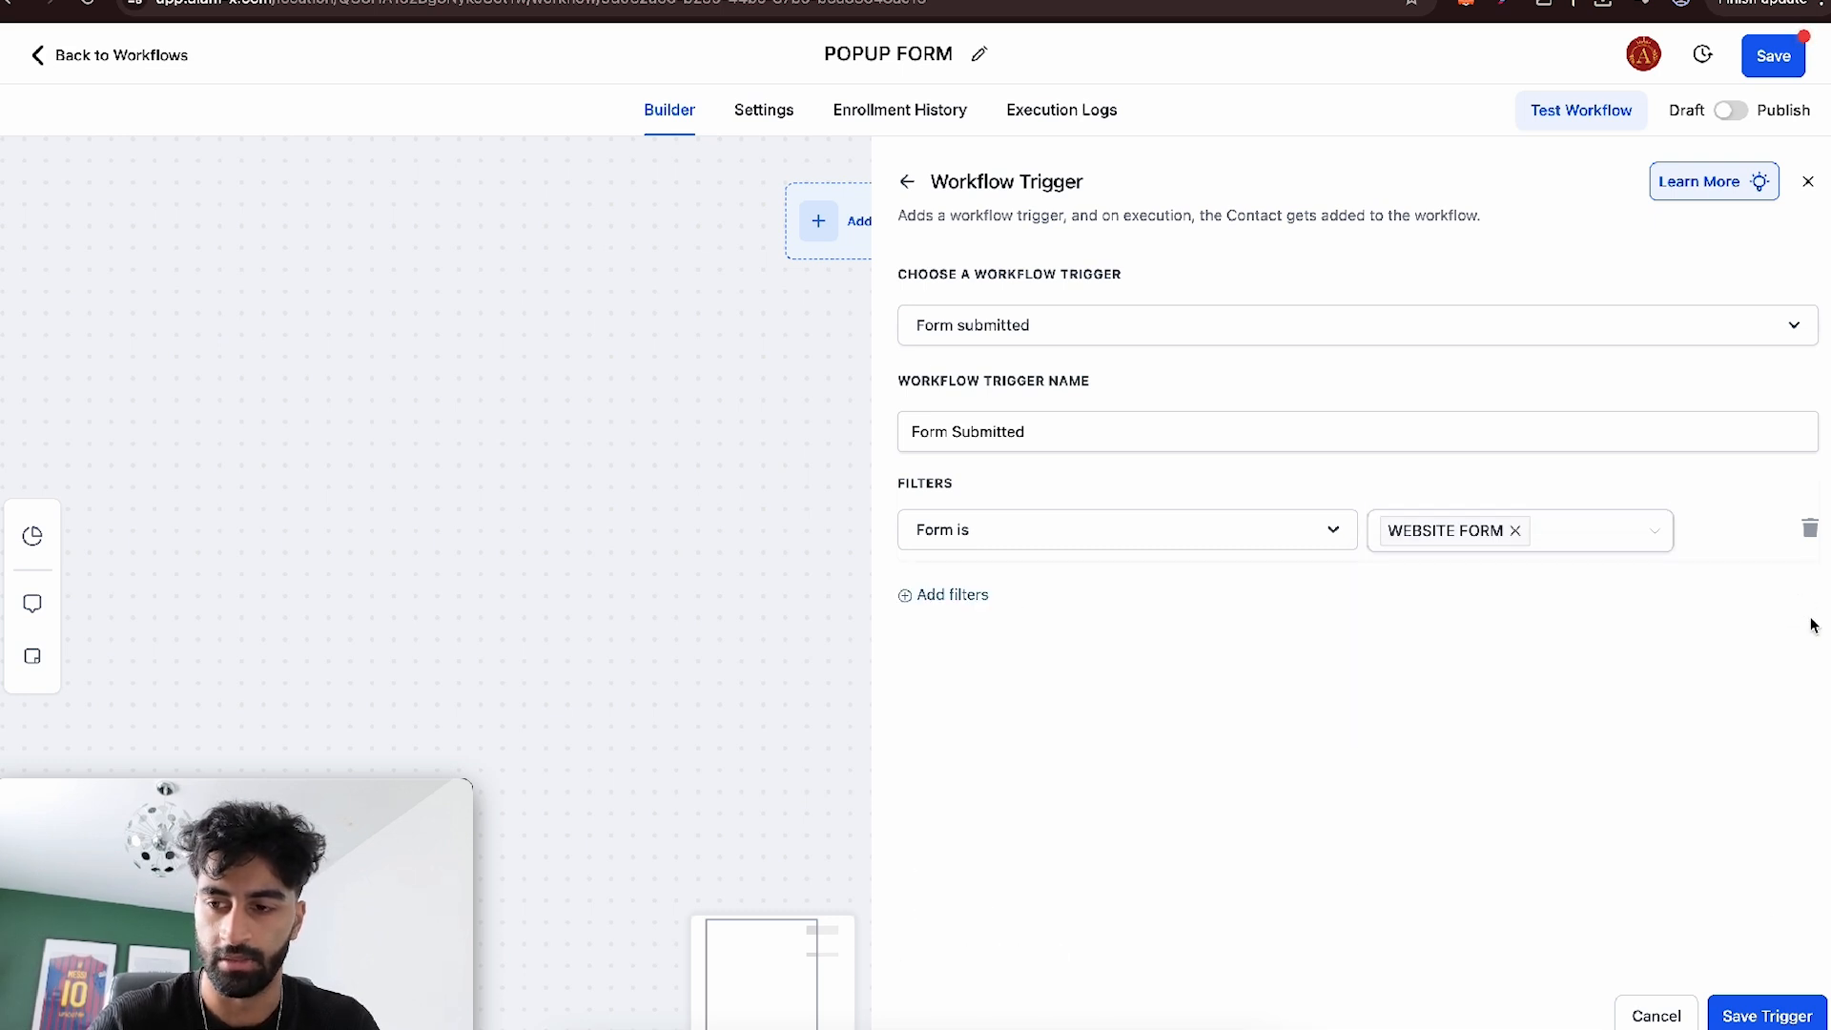
{"action": "left_click", "coordinate": [1767, 1015]}
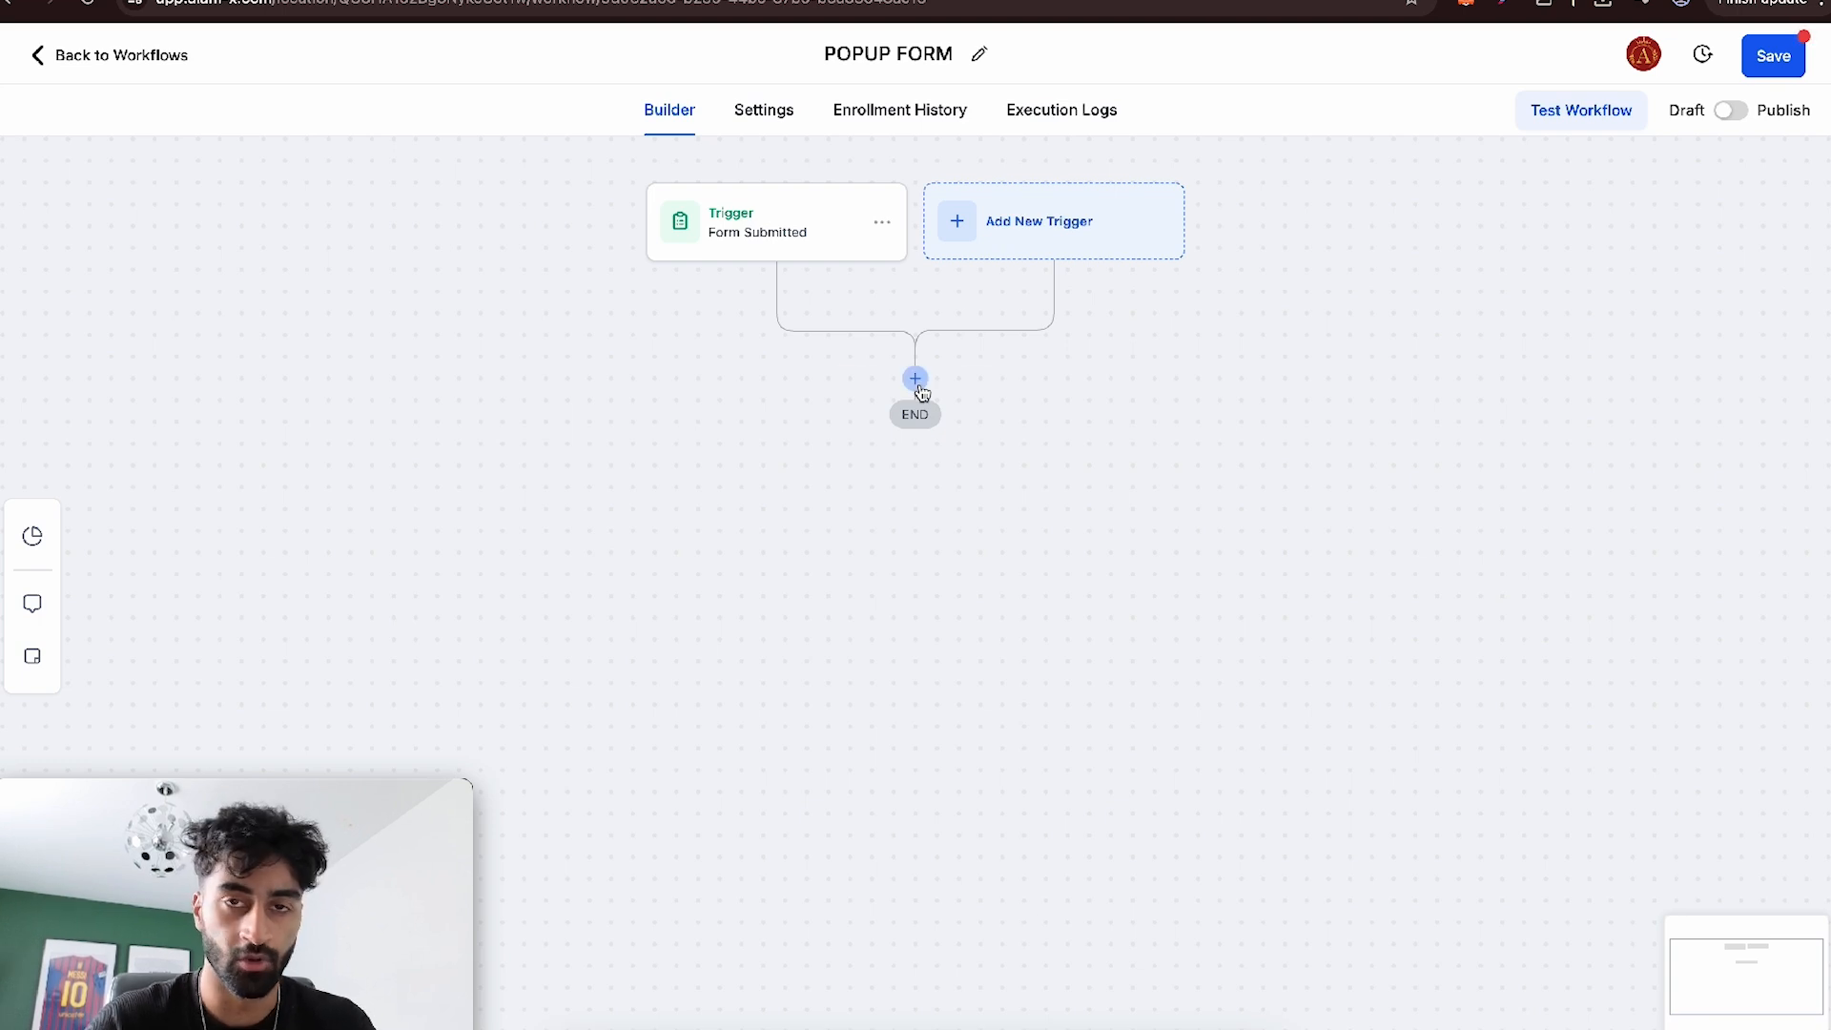
- Add a Send Internal Notification action after the Form Submitted trigger, with Notification as its type
{"action": "left_click", "coordinate": [915, 379]}
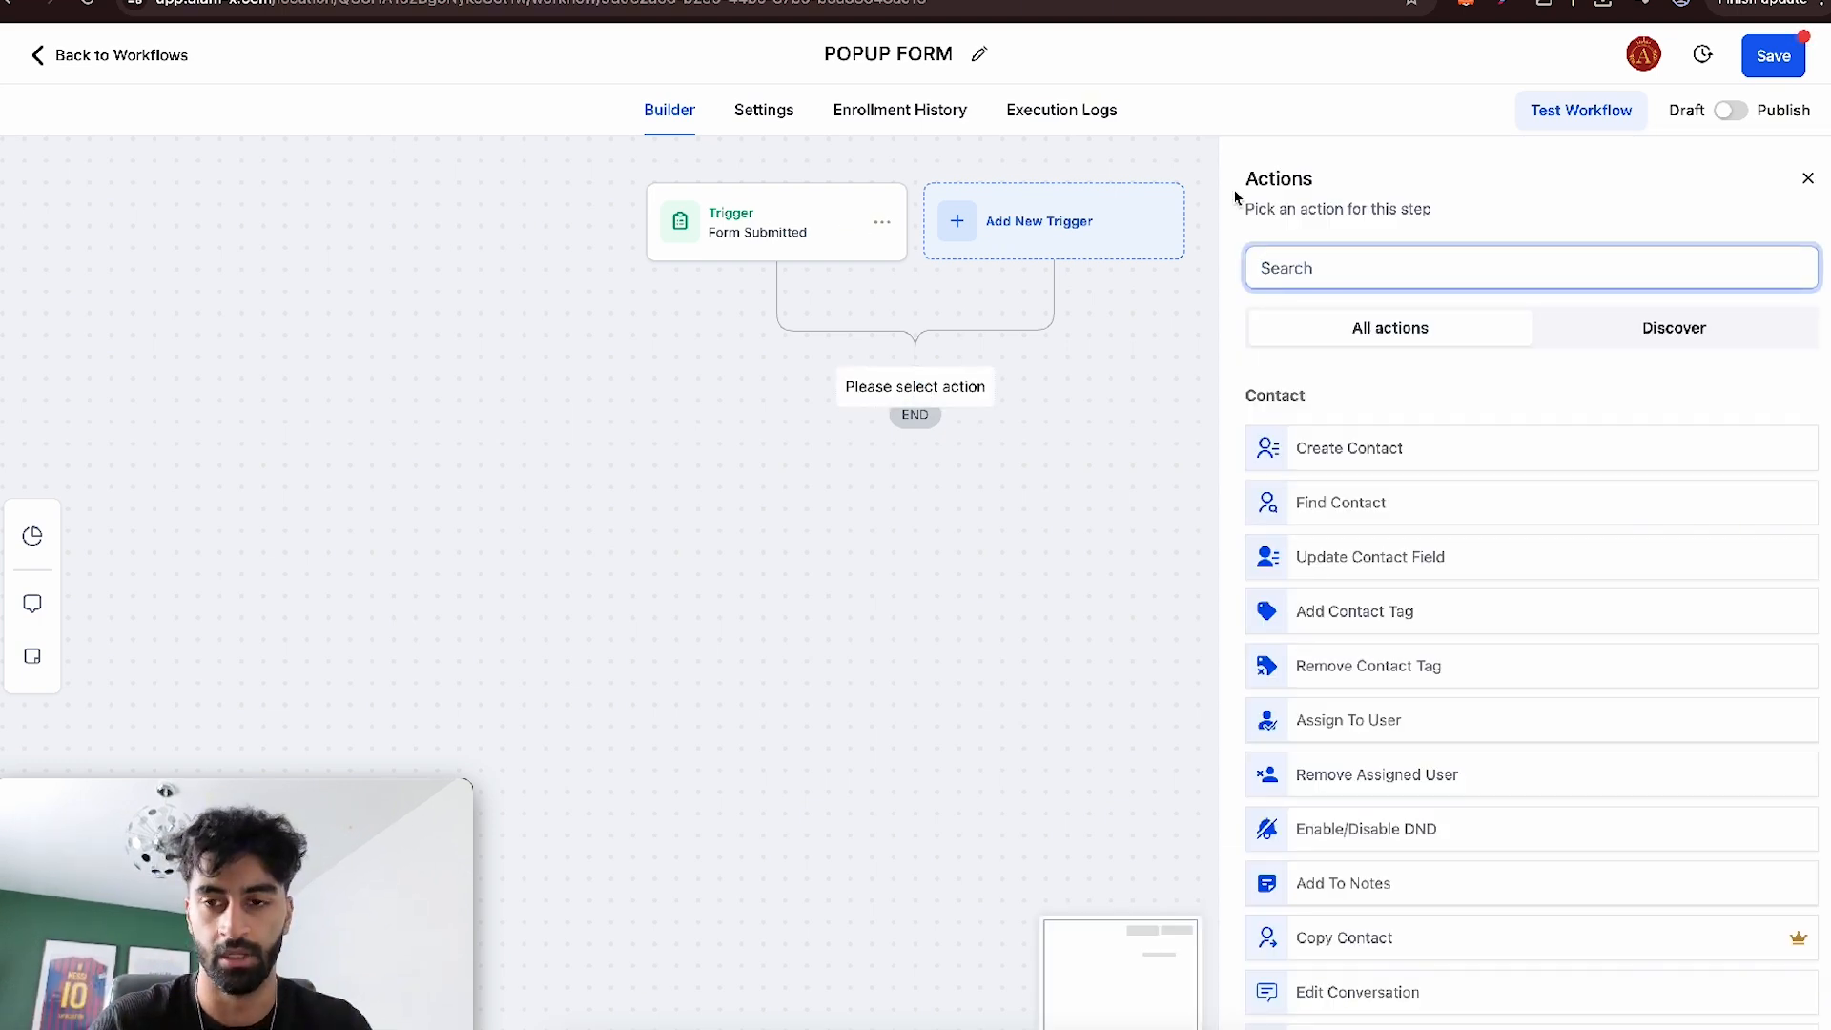
{"action": "type", "text": "Inter"}
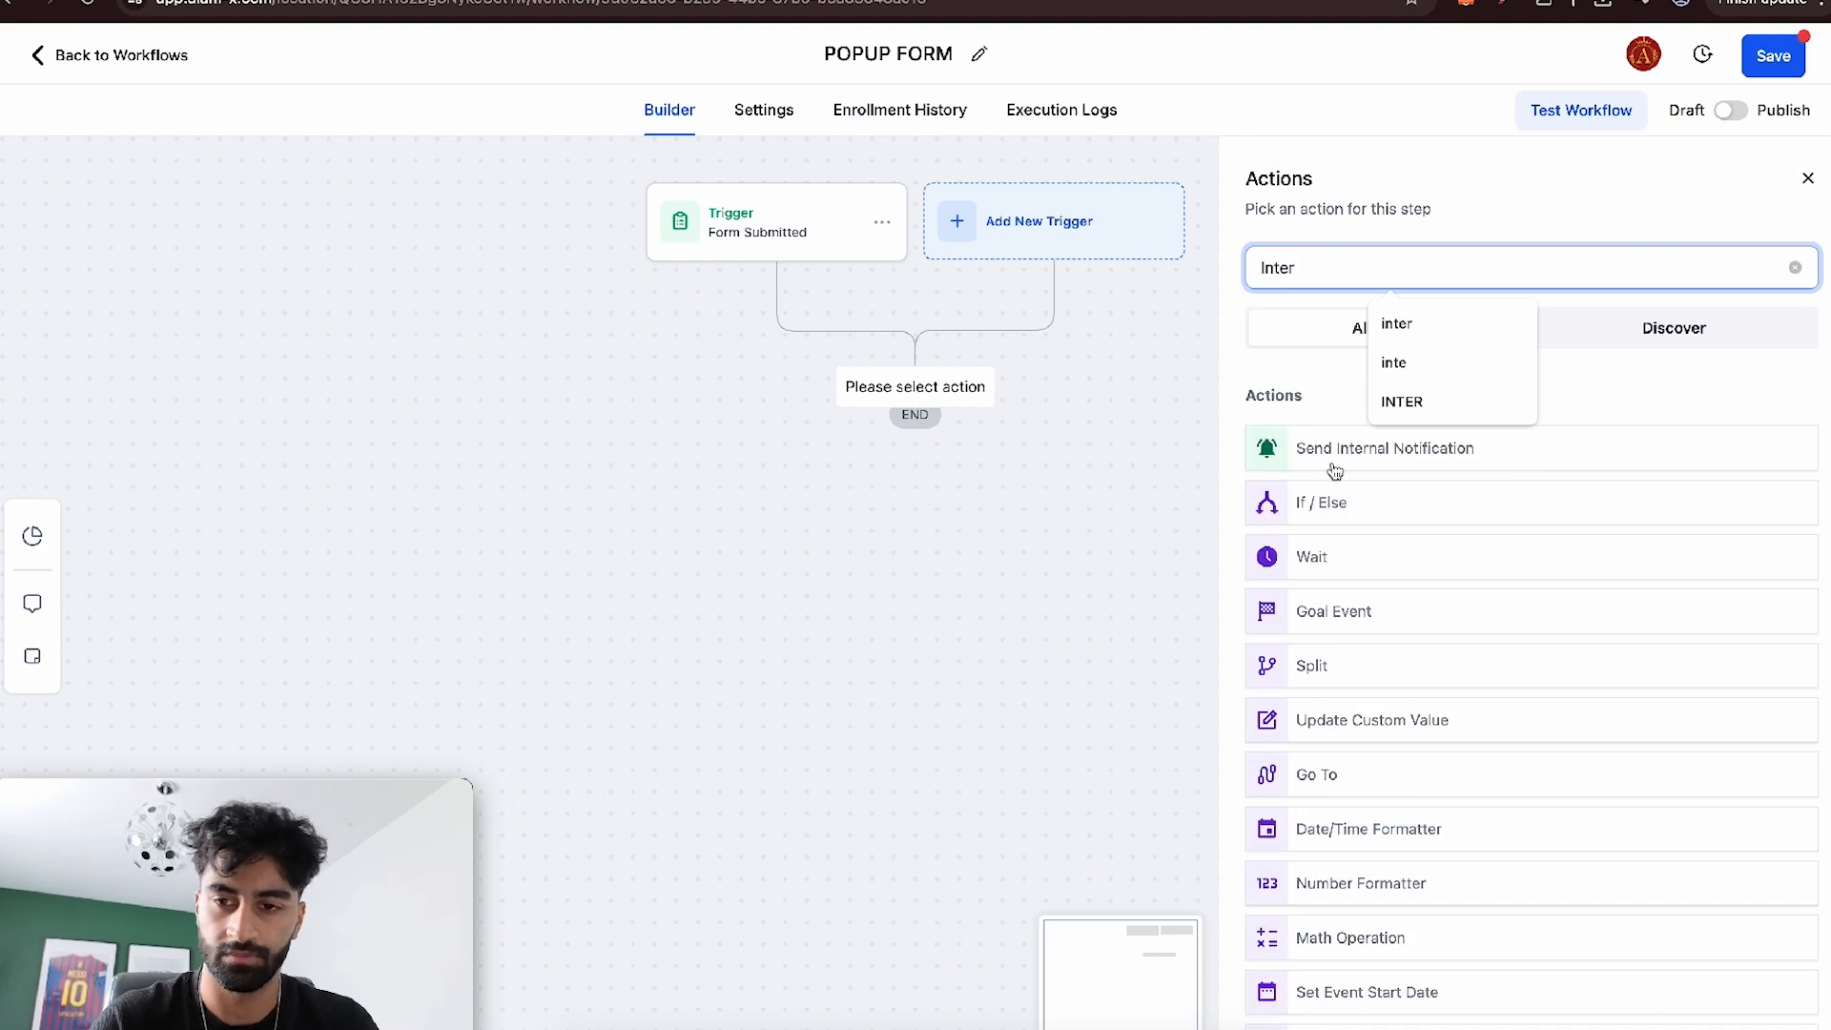
{"action": "left_click", "coordinate": [1331, 457]}
{"action": "left_click", "coordinate": [1314, 418]}
{"action": "left_click", "coordinate": [1312, 497]}
{"action": "left_click", "coordinate": [1325, 503]}
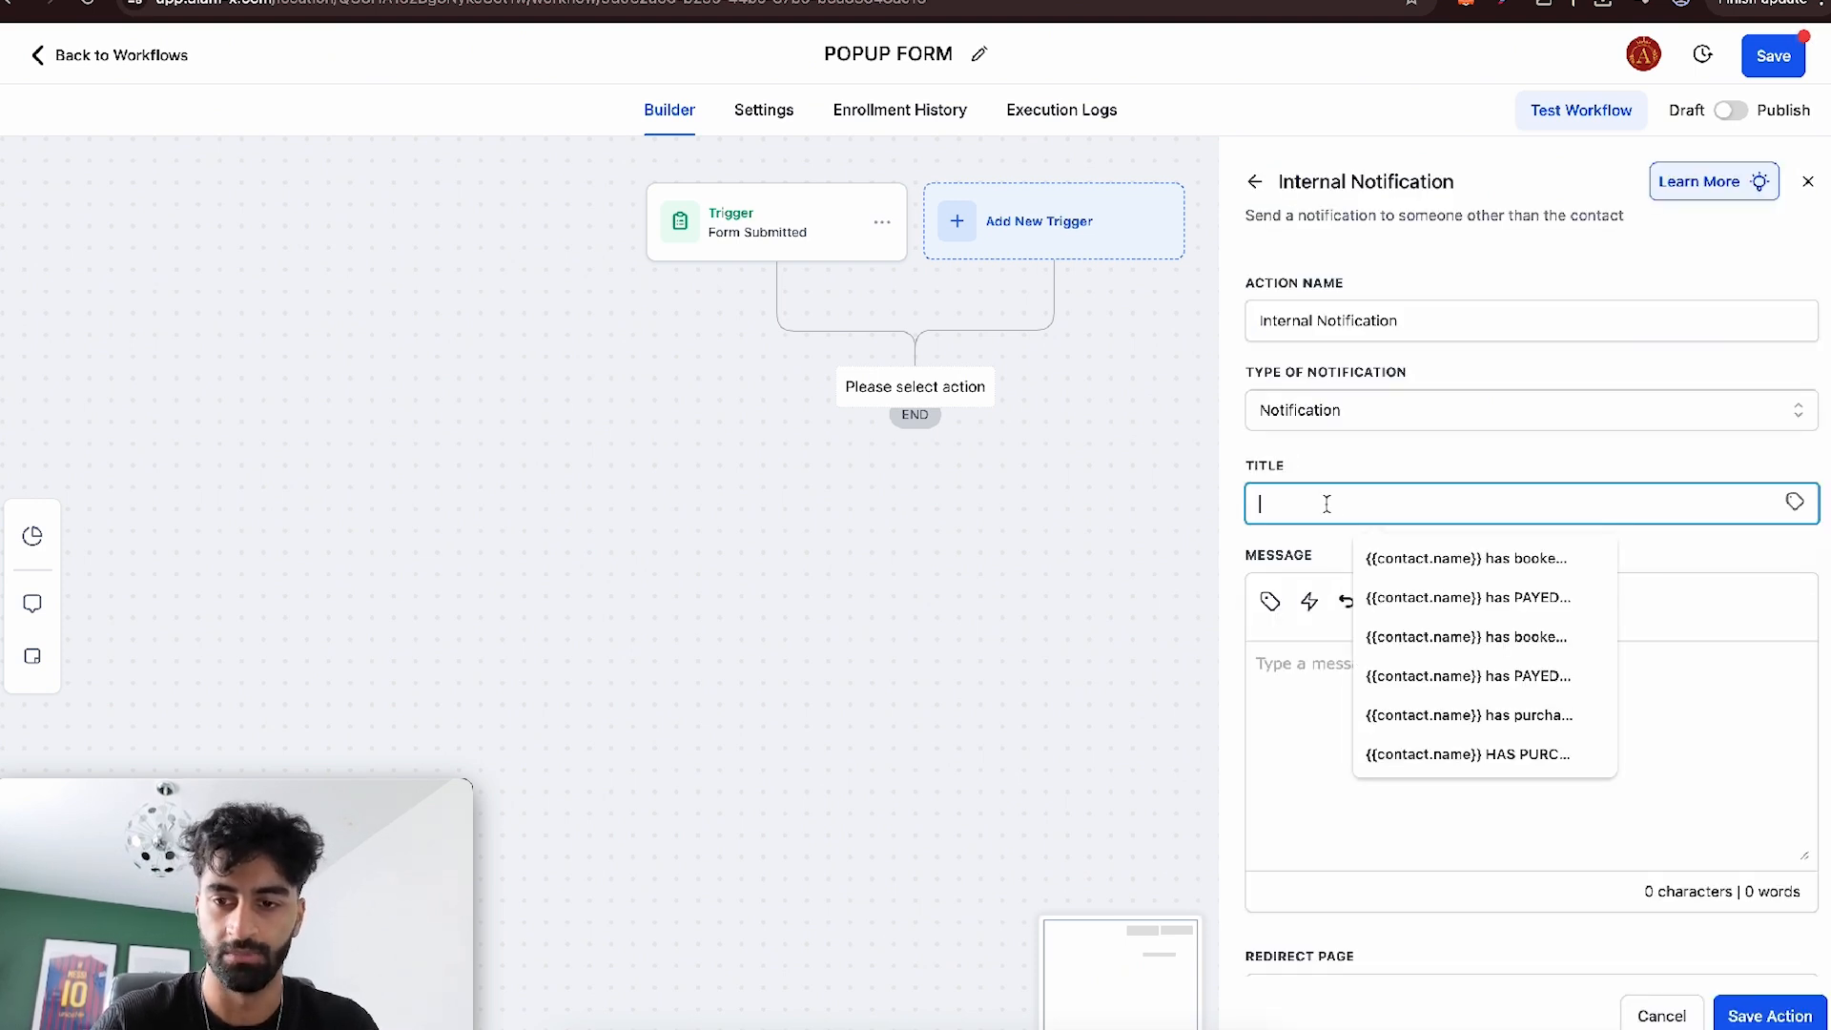
{"action": "left_click", "coordinate": [1501, 561]}
{"action": "left_click_drag", "start_coordinate": [1564, 503], "coordinate": [1394, 504]}
{"action": "key", "text": "BackSpace"}
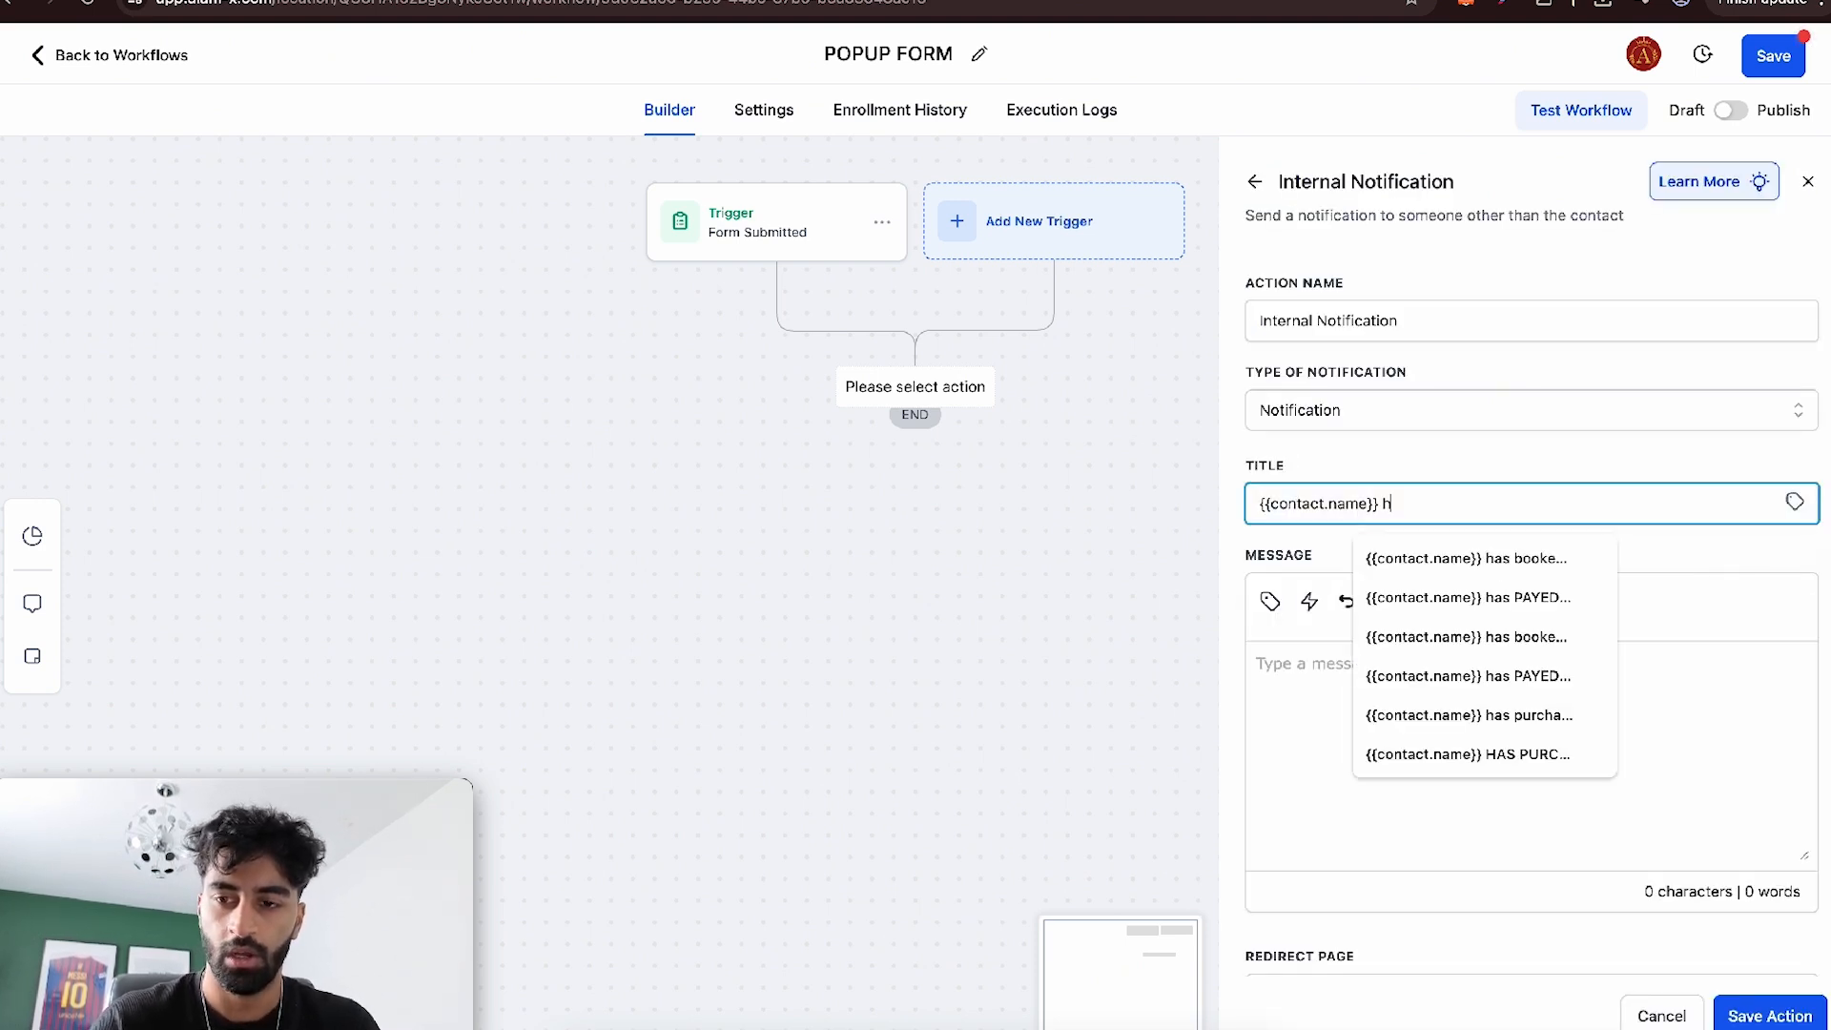
{"action": "triple_click", "coordinate": [1398, 502]}
{"action": "key", "text": "BackSpace"}
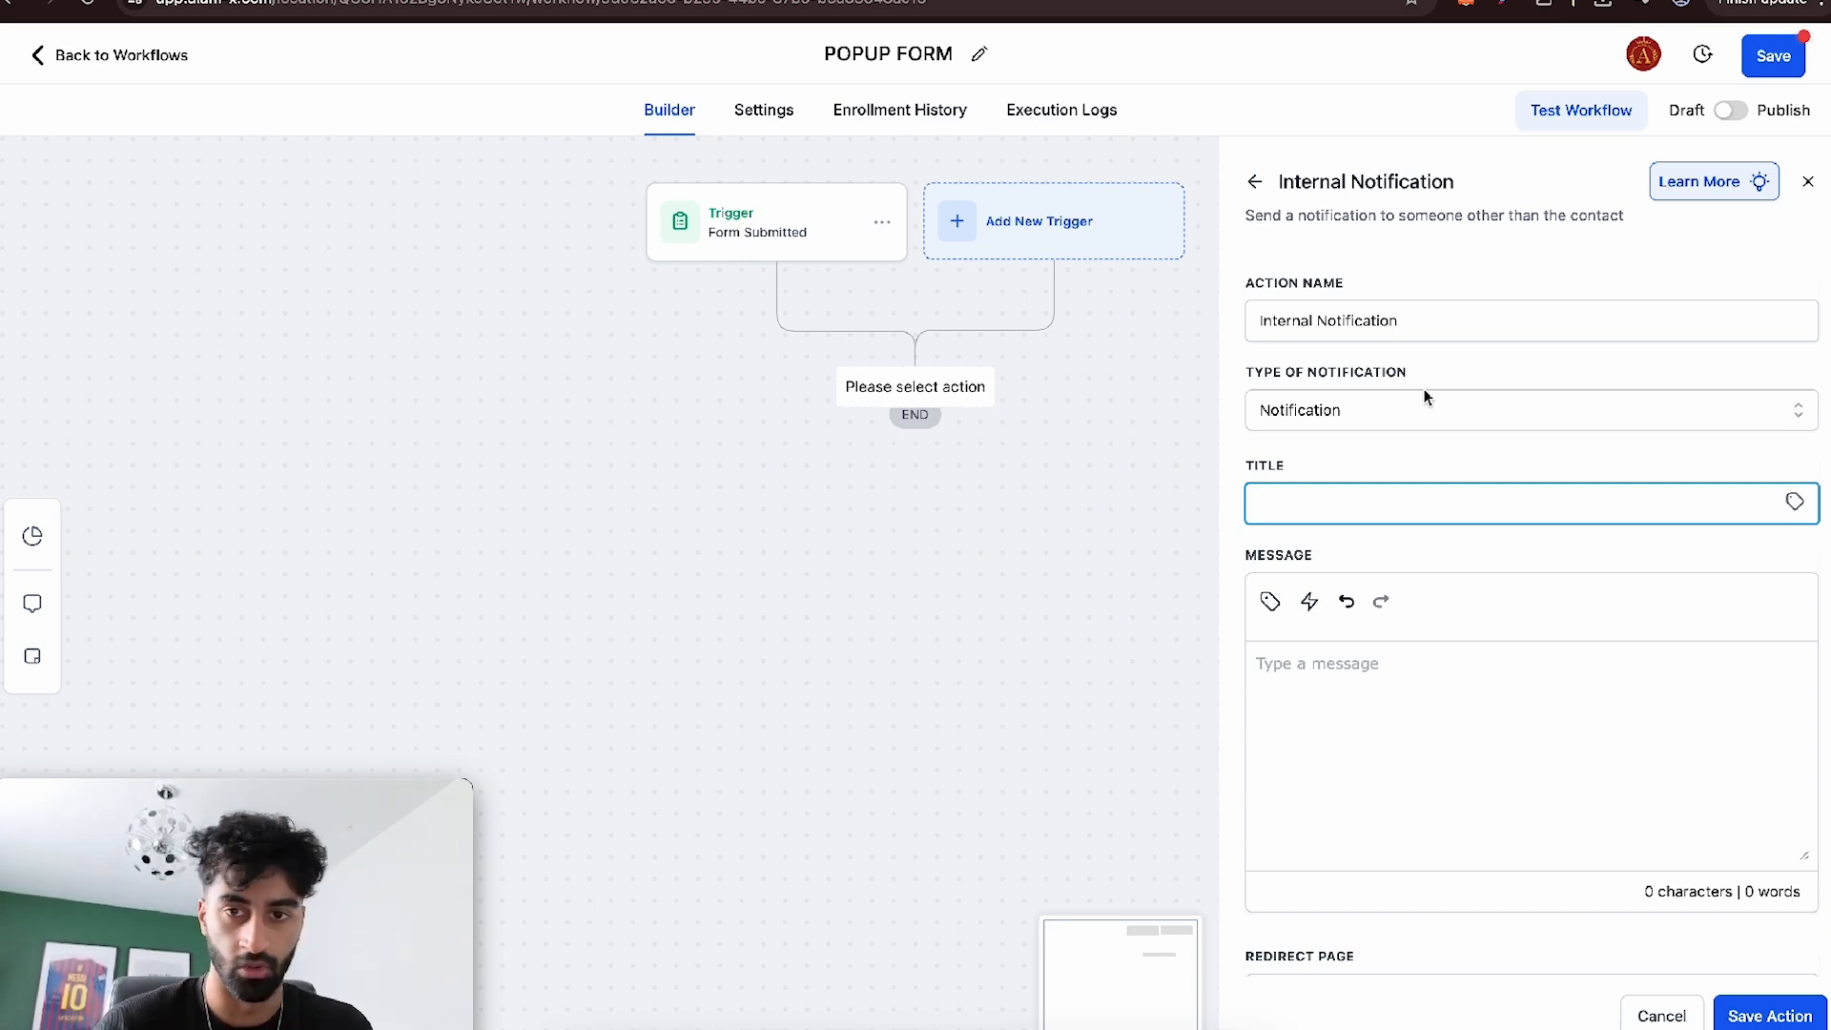
- Title the notification "{{contact.first_name}} Filled out POPUP FORM", inserting the contact's first name as a custom value
{"action": "left_click", "coordinate": [1794, 502]}
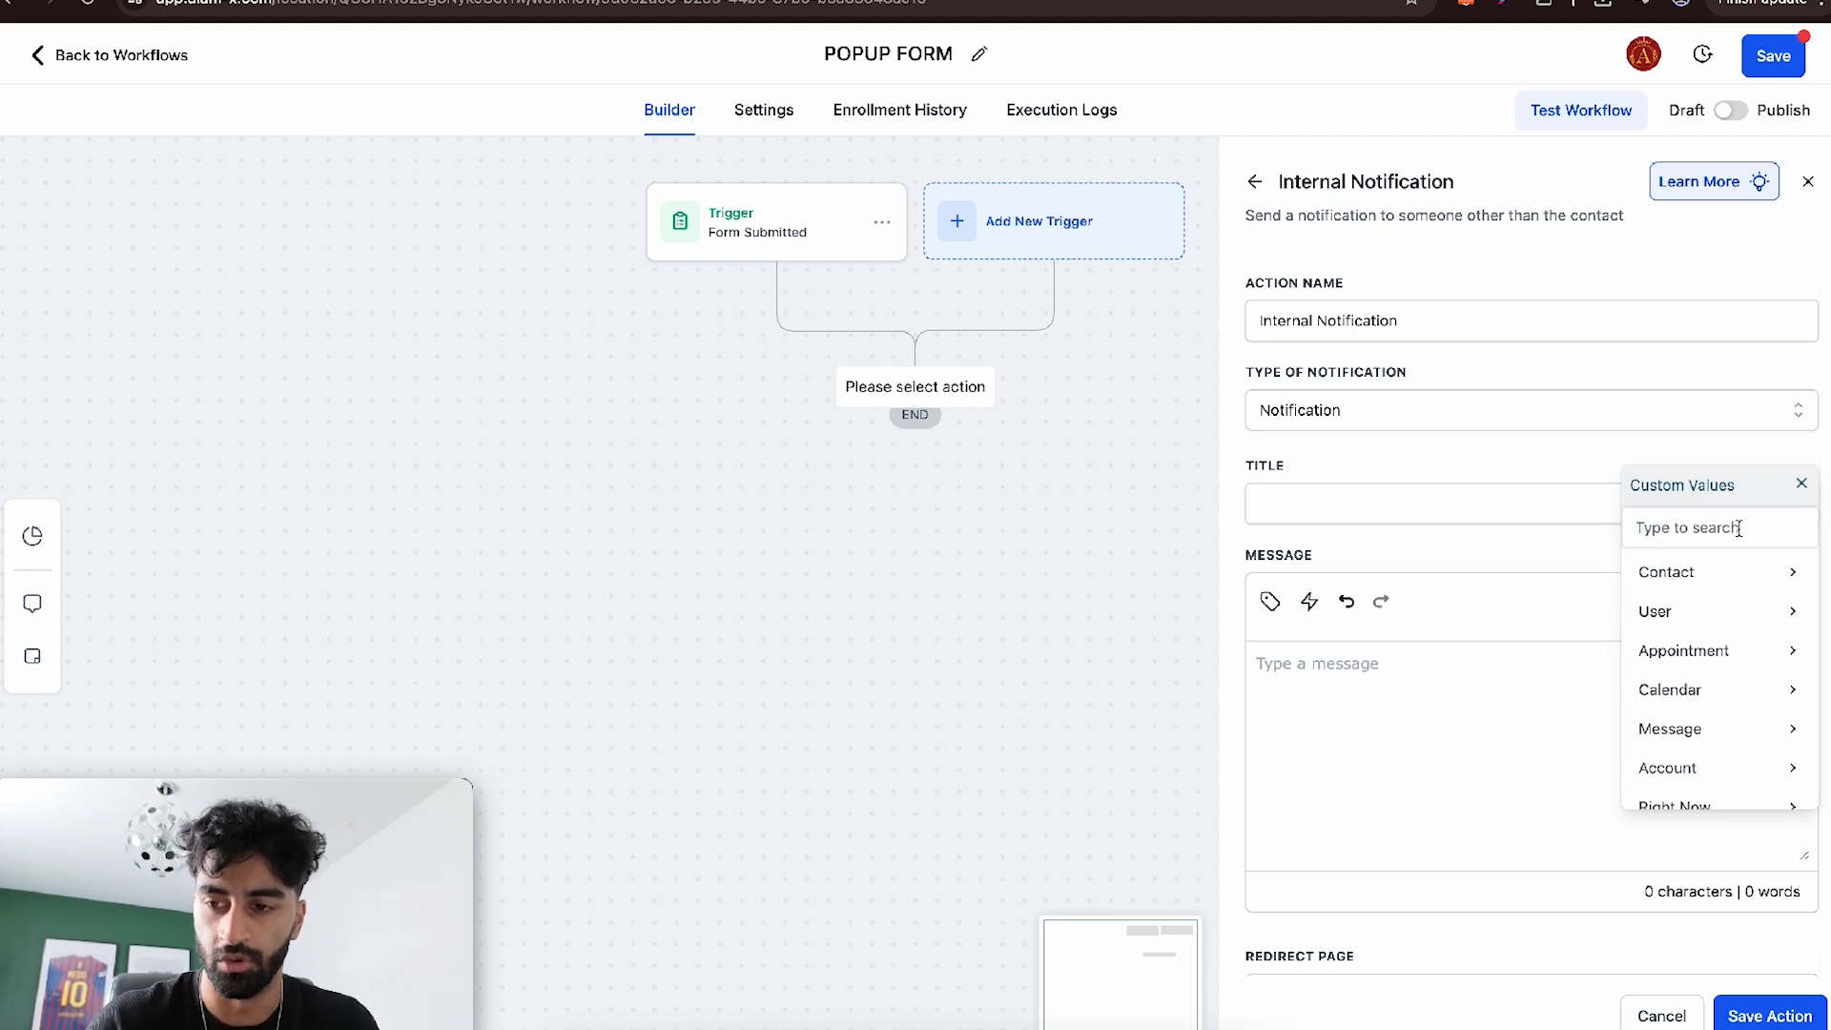
{"action": "left_click", "coordinate": [1699, 570]}
{"action": "left_click", "coordinate": [1686, 608]}
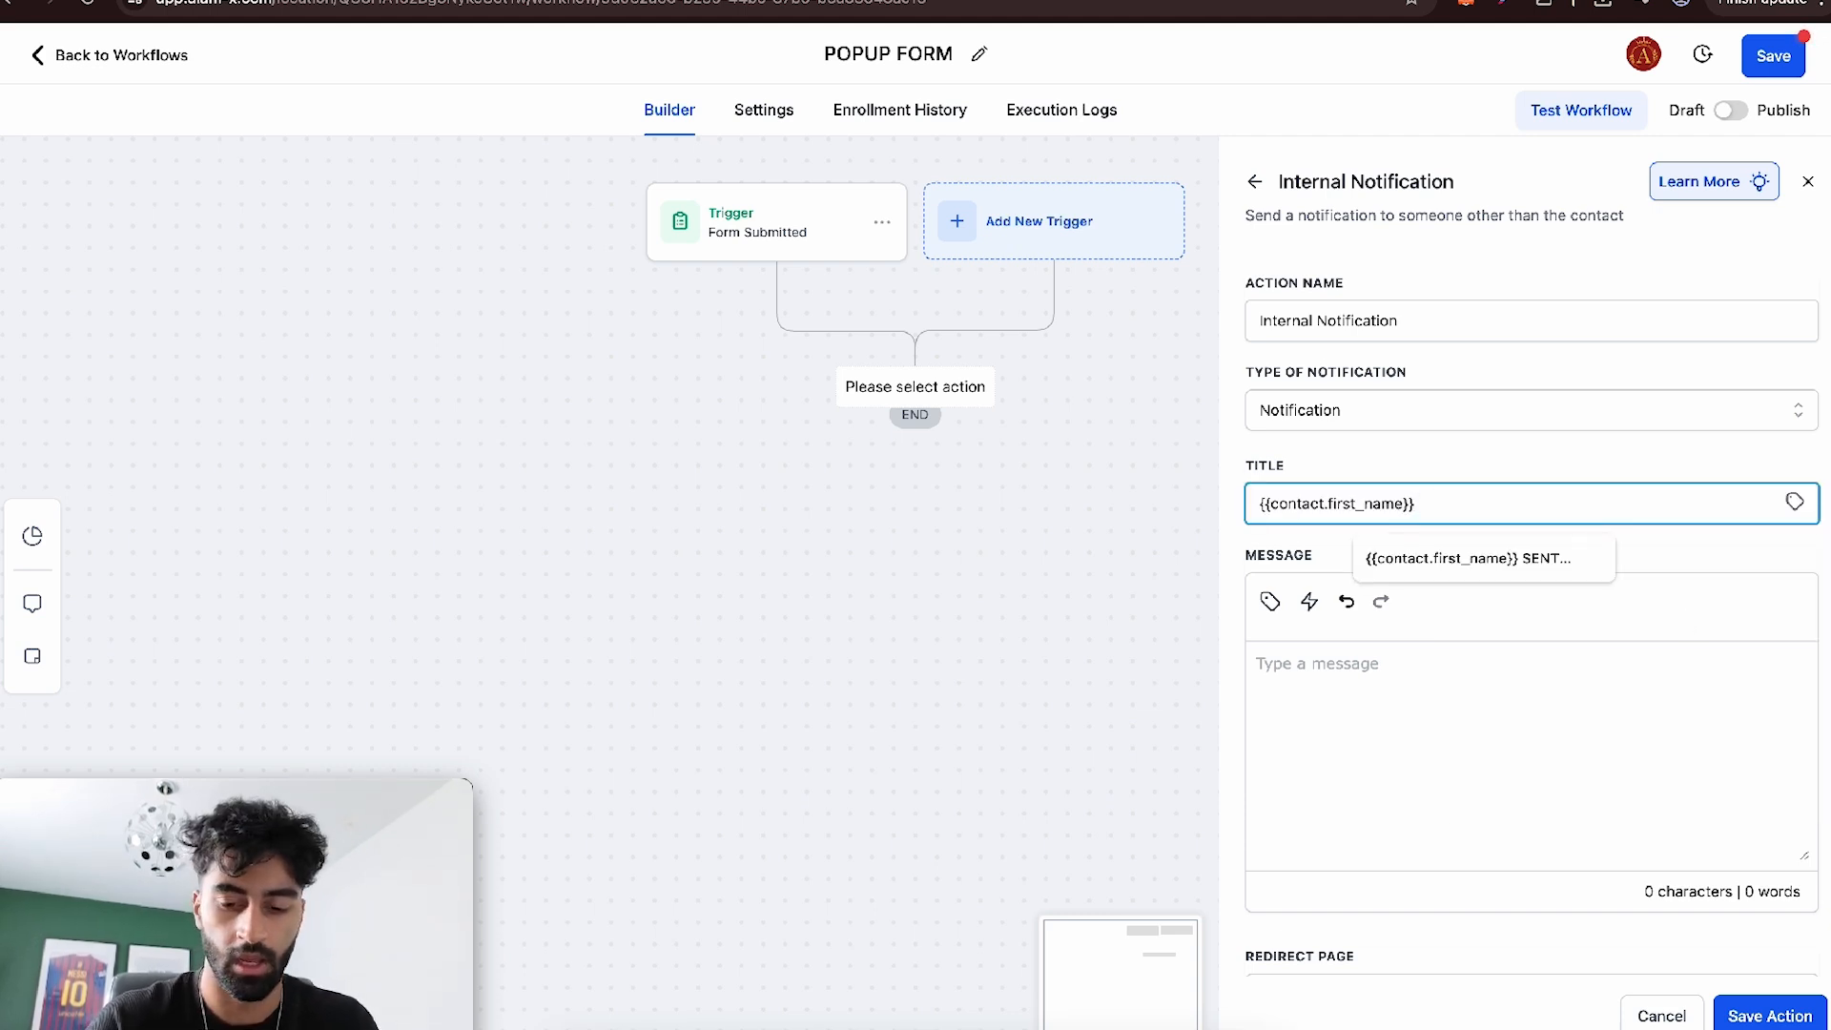
{"action": "type", "text": "Filled out"}
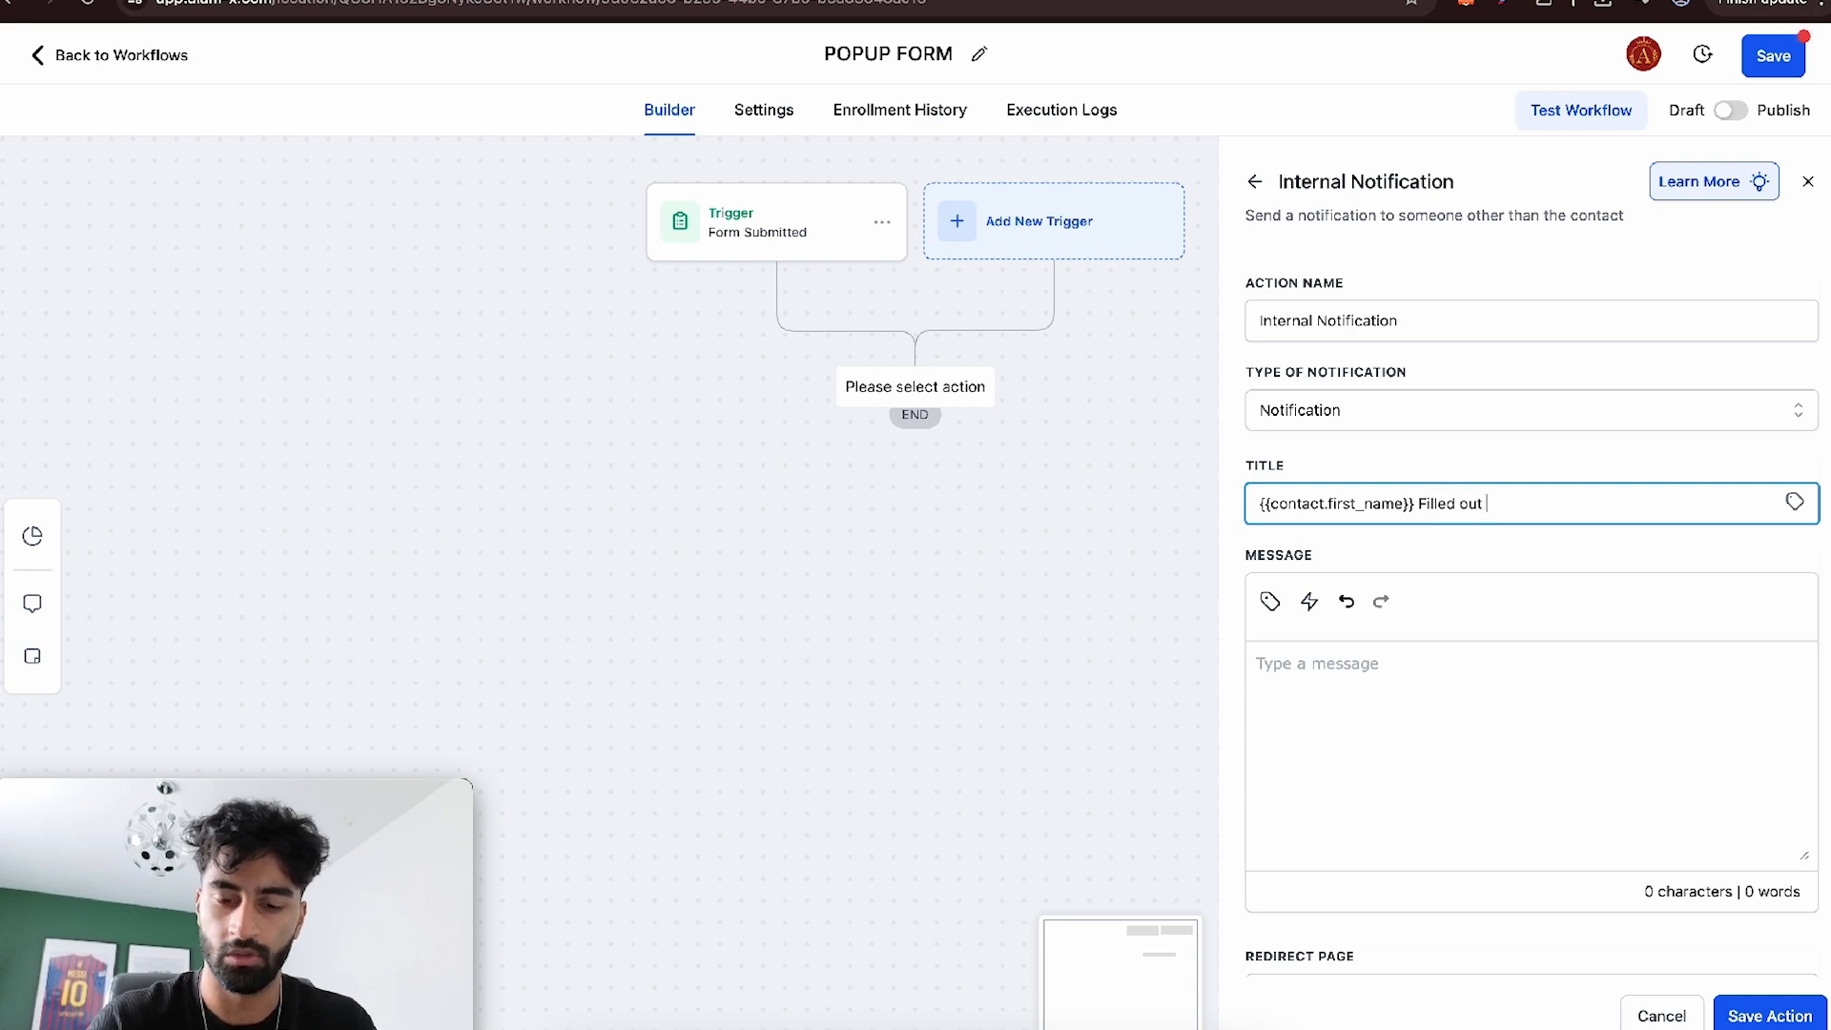
{"action": "type", "text": " POPUP FOR"}
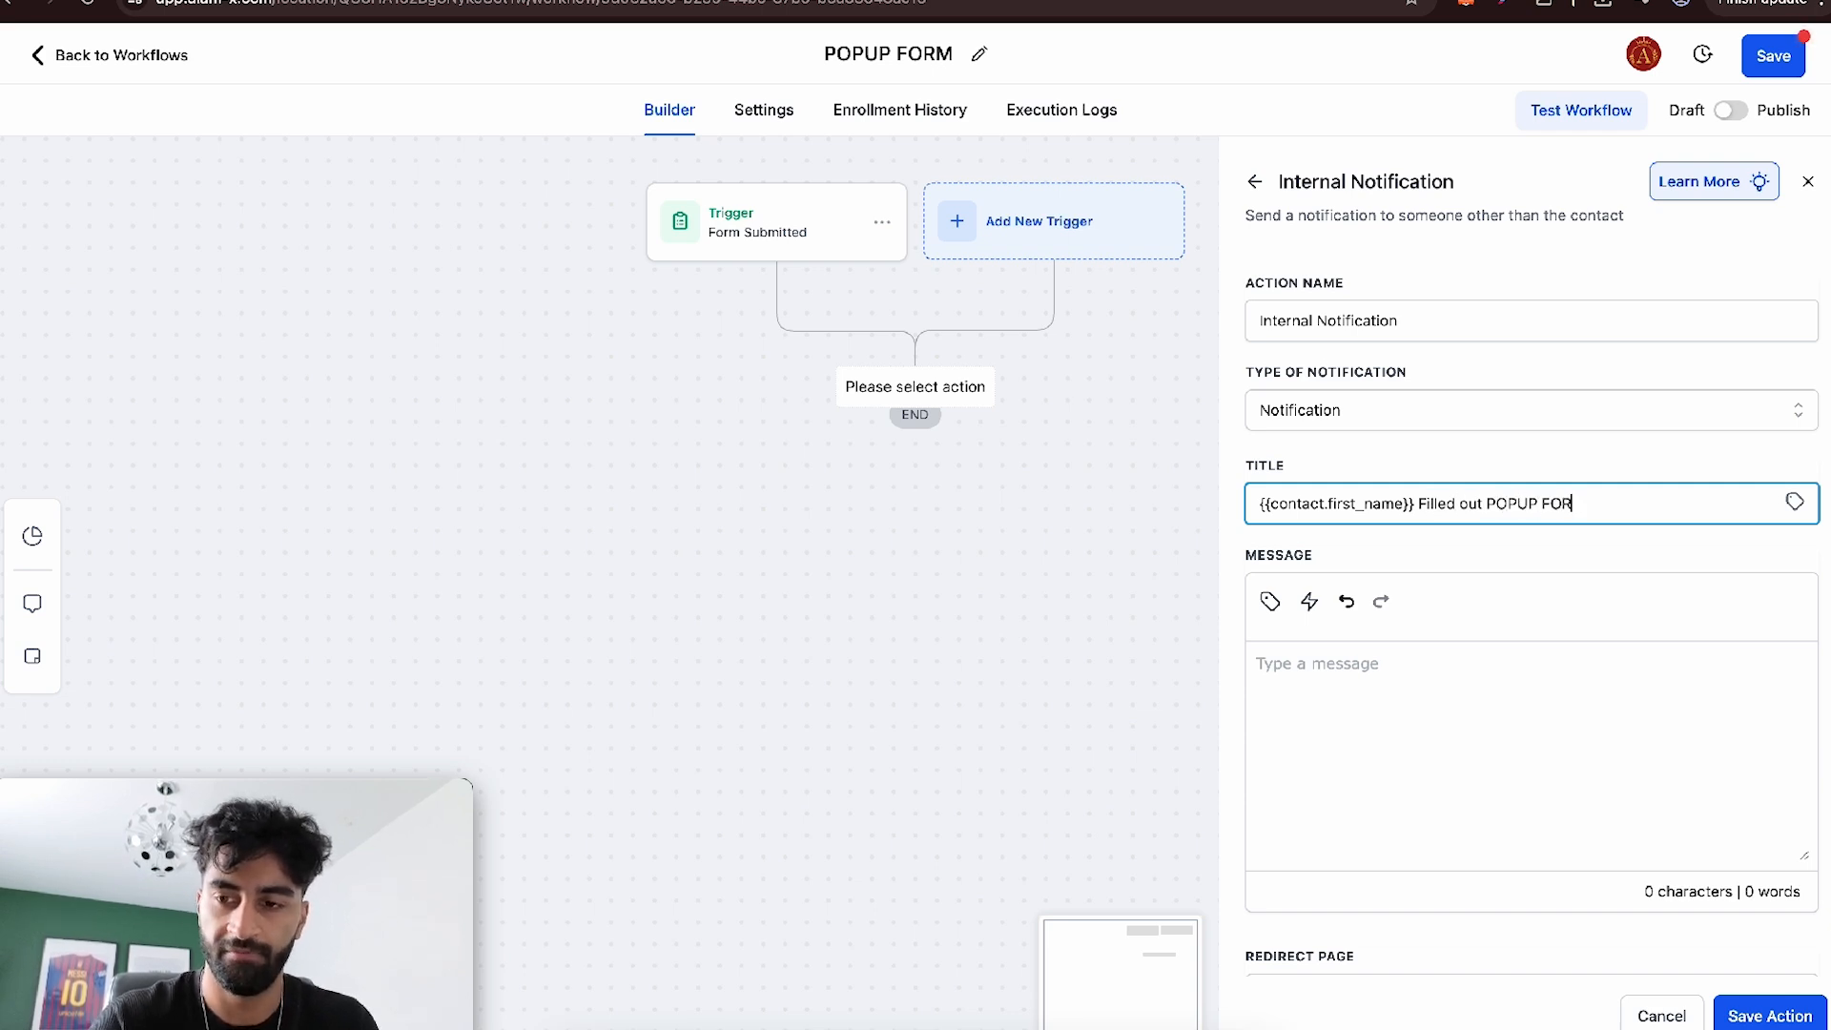
- Send the notification to a Particular User, select the account owner, fill in the message and save the action
{"action": "left_click", "coordinate": [1453, 677]}
{"action": "scroll", "coordinate": [1319, 551], "scroll_direction": "down", "scroll_amount": 2}
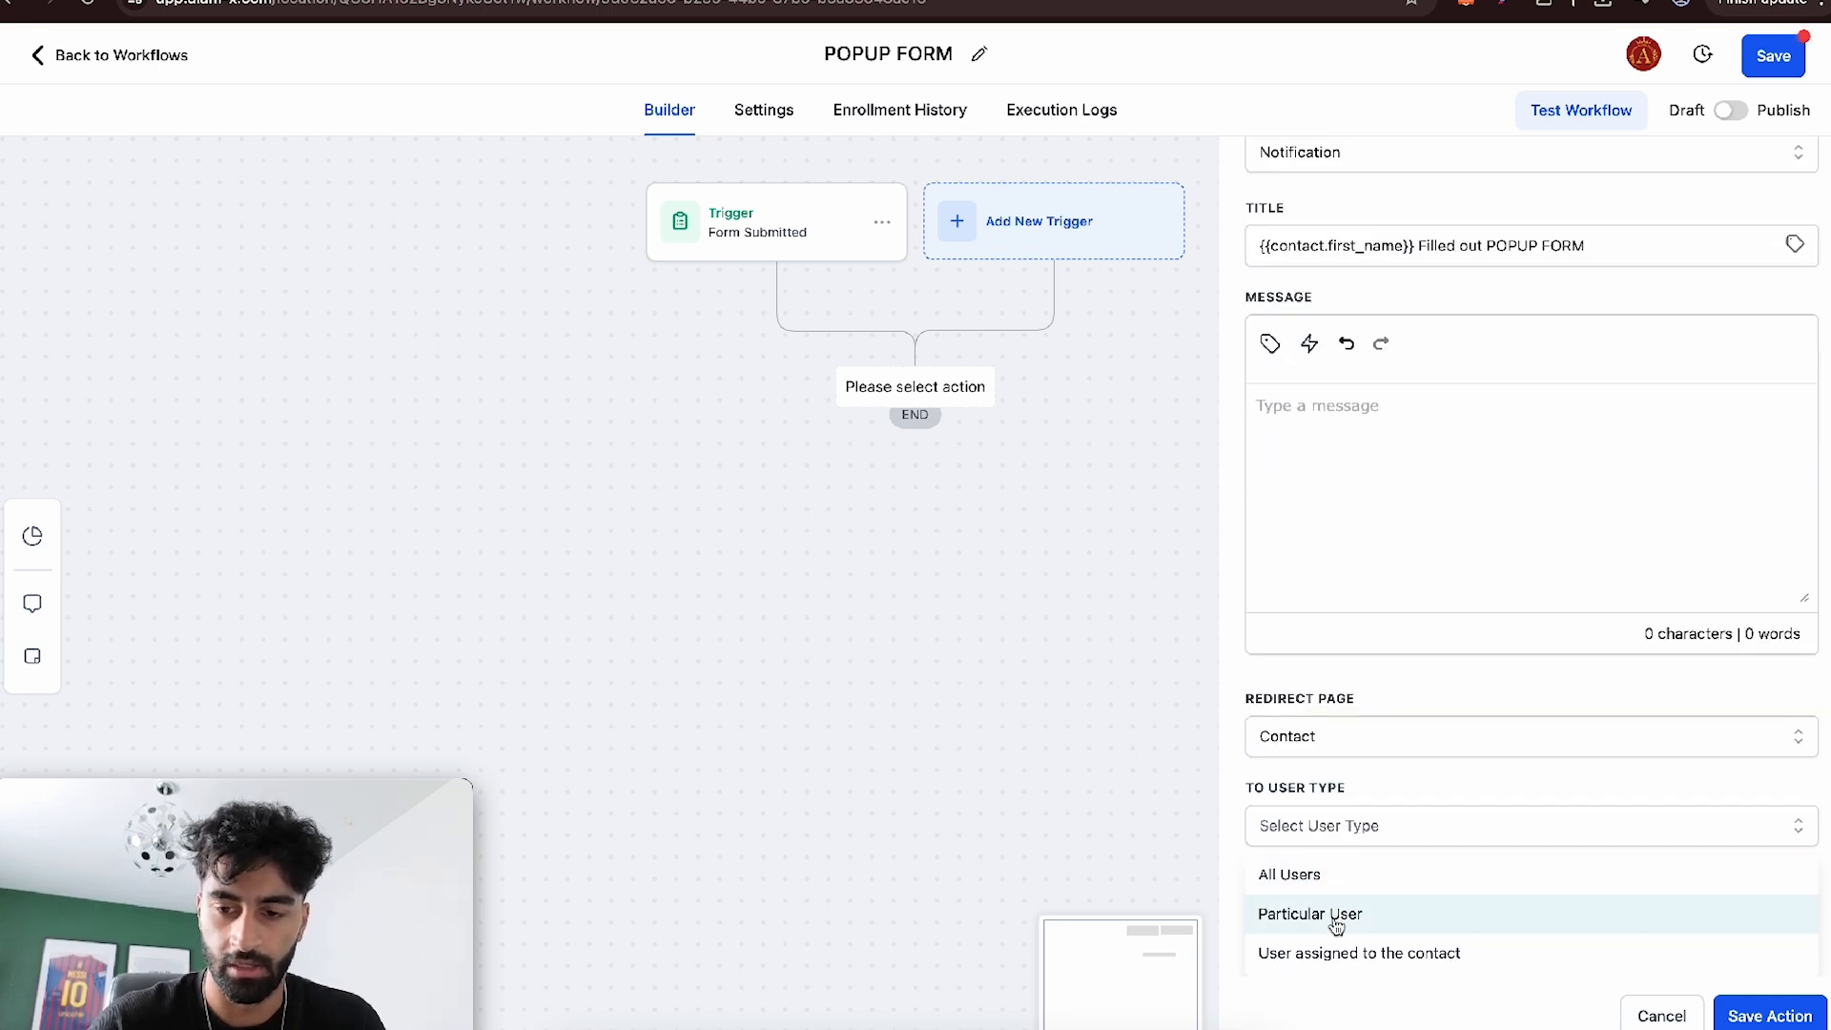
{"action": "left_click", "coordinate": [1333, 921]}
{"action": "left_click", "coordinate": [1333, 924]}
{"action": "left_click", "coordinate": [1333, 954]}
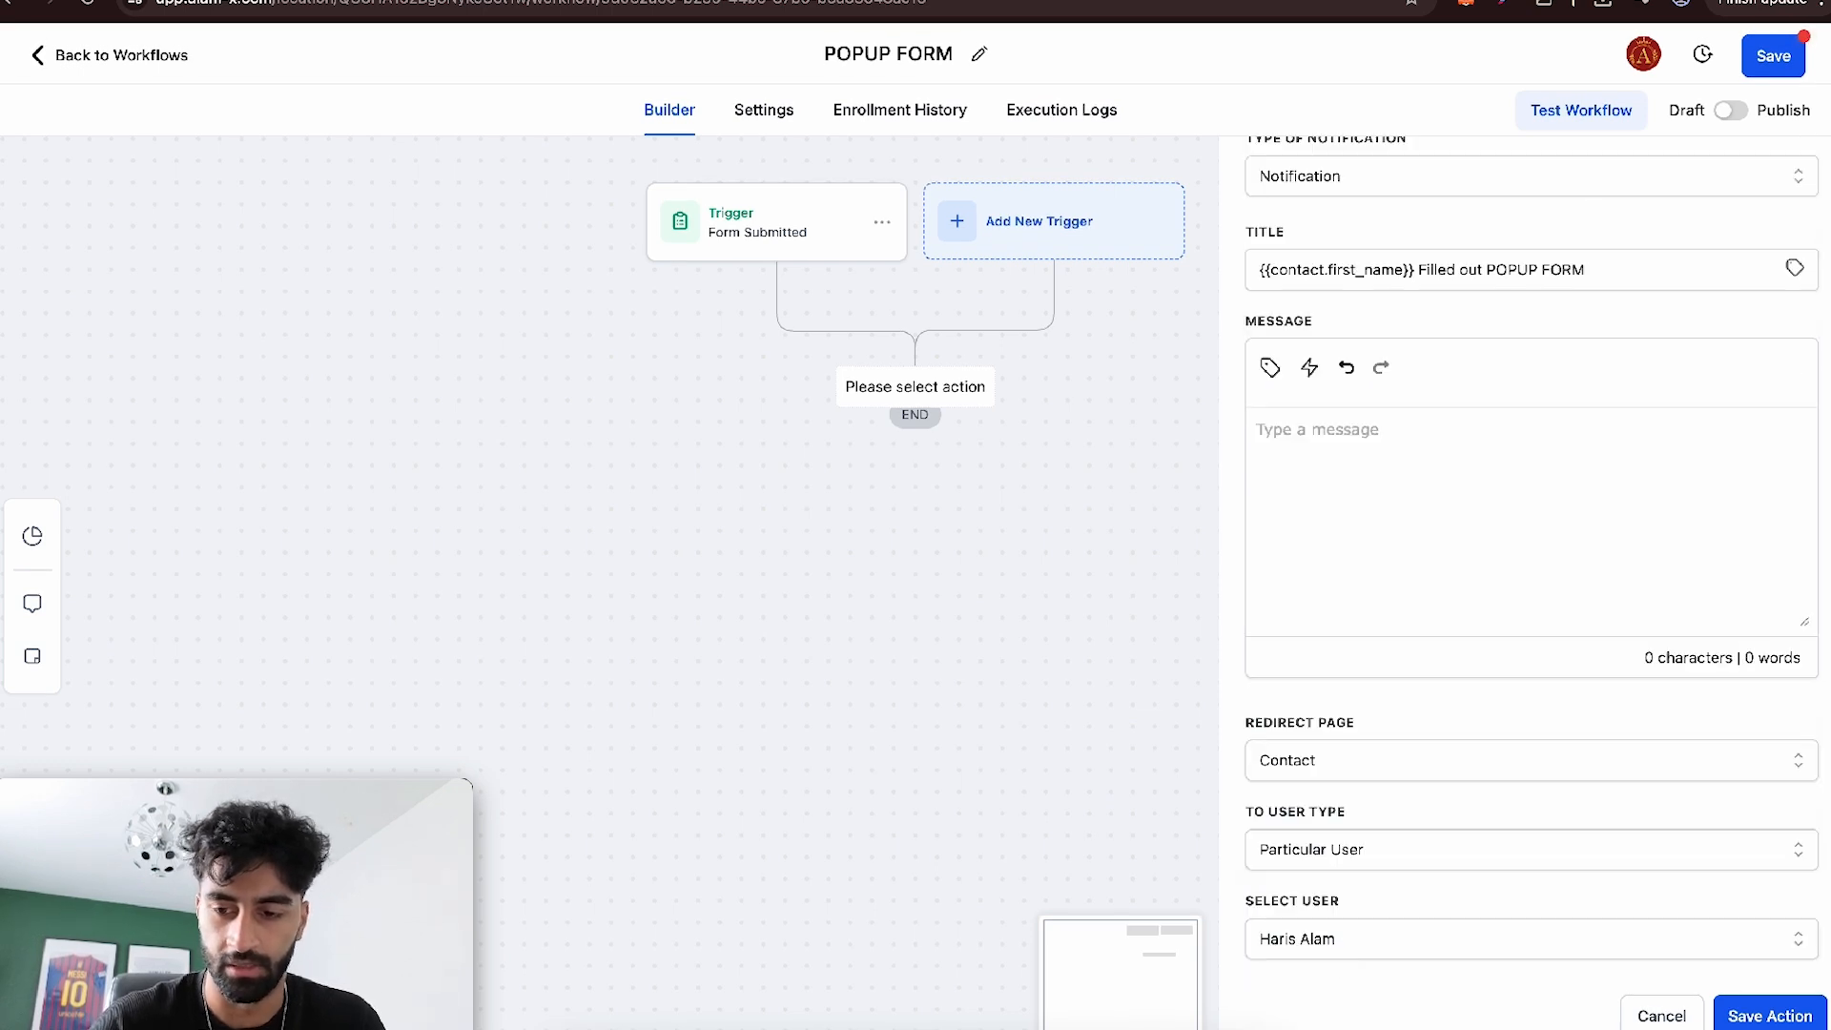
{"action": "left_click", "coordinate": [1802, 1017]}
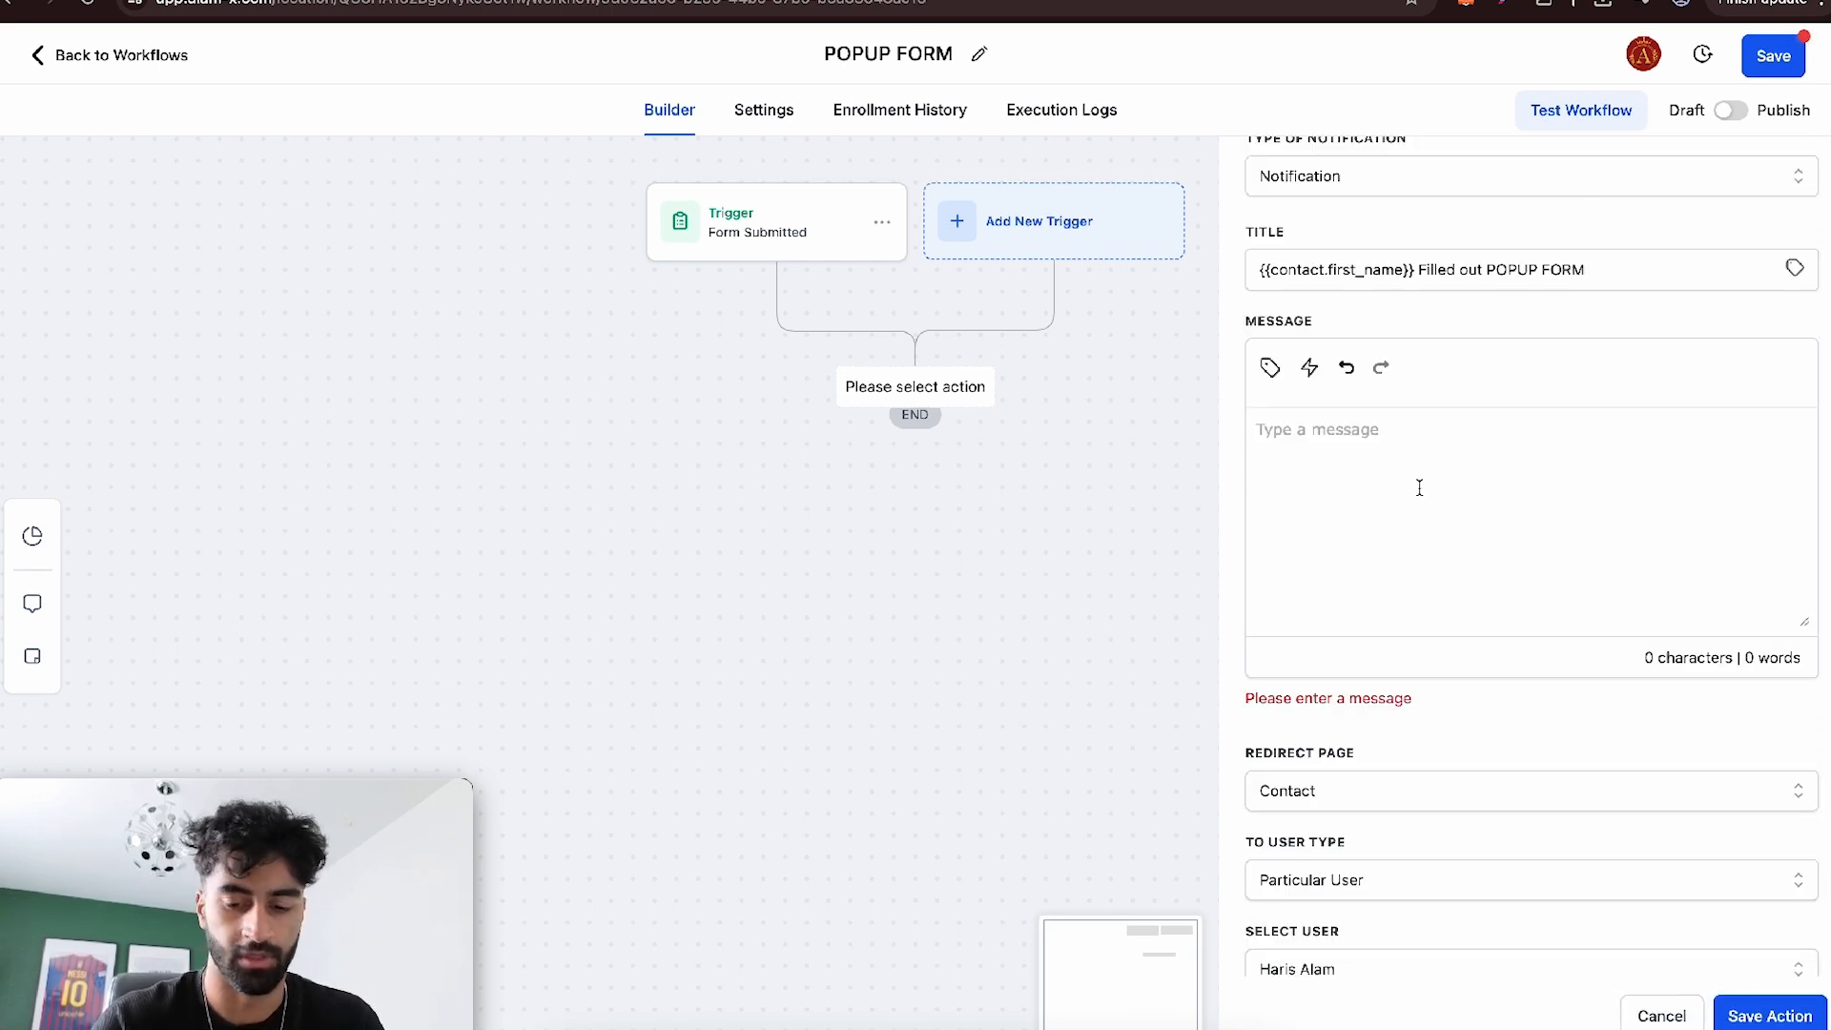
{"action": "type", "text": "I"}
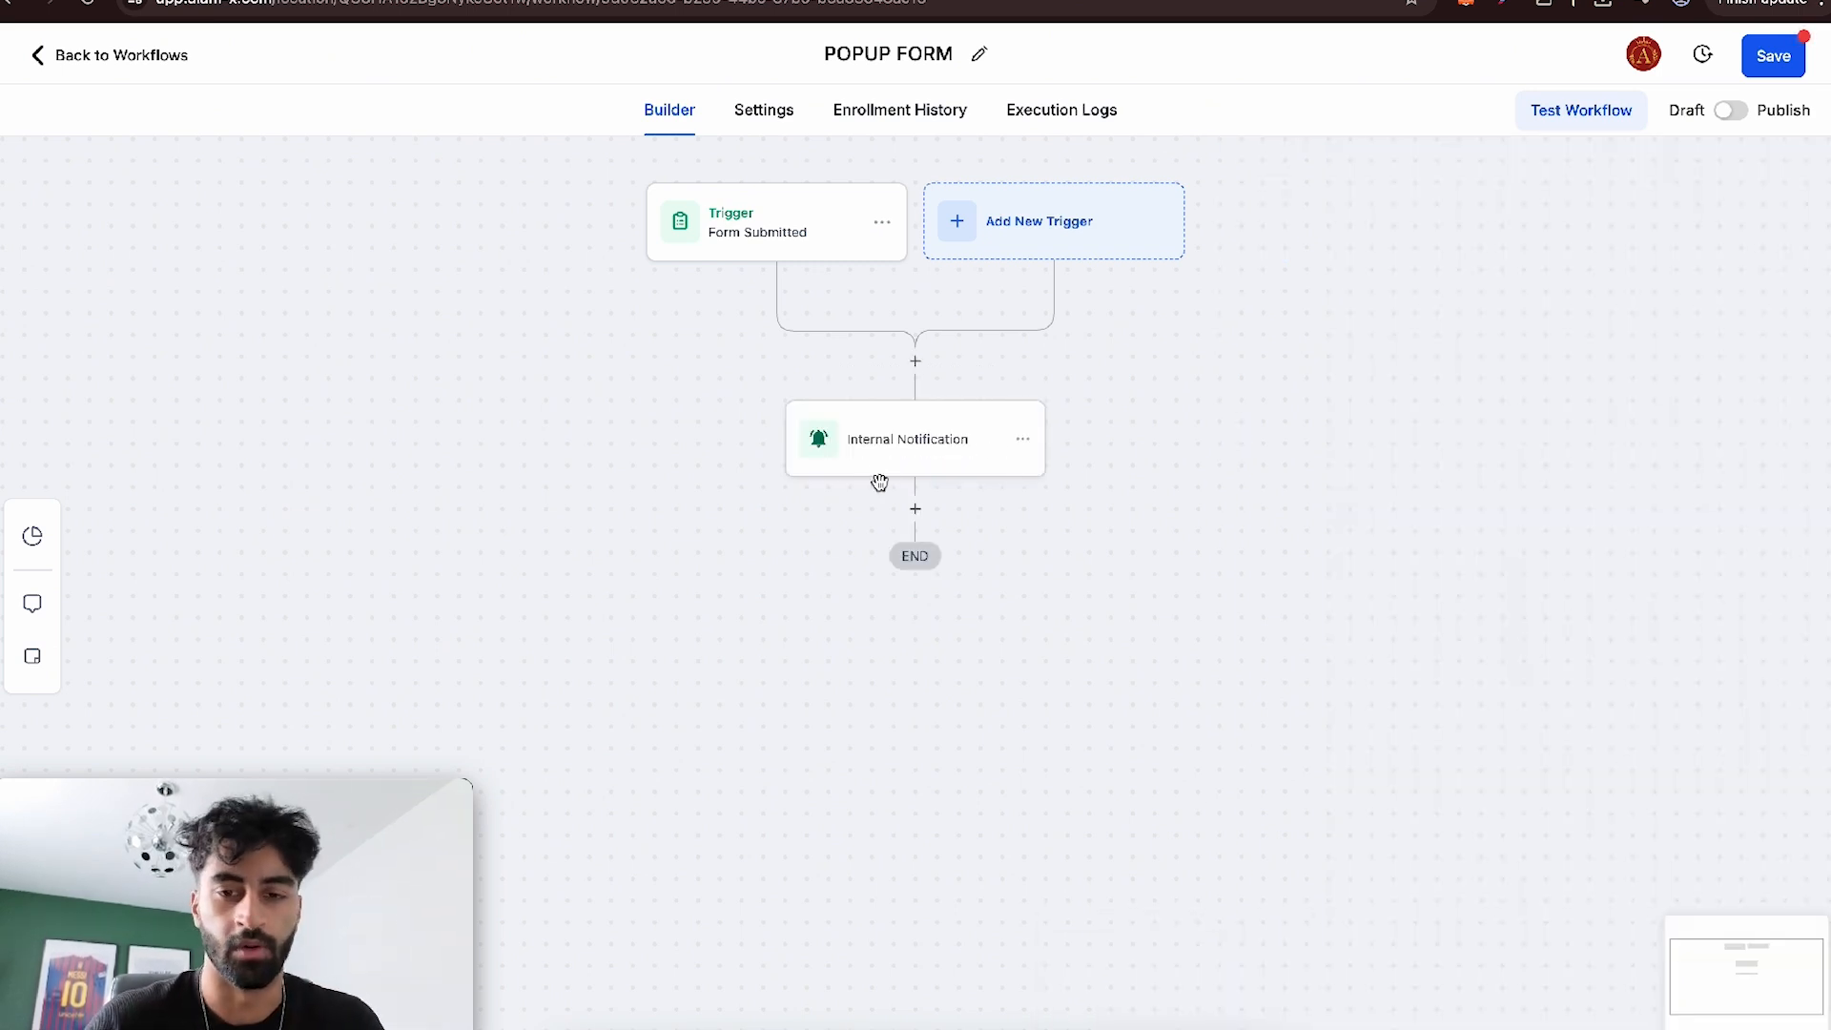
- Add a Send SMS action after Internal Notification with a "Hey saw you filled out the Form" message offering a quick zoom call, and save it
{"action": "left_click", "coordinate": [916, 509]}
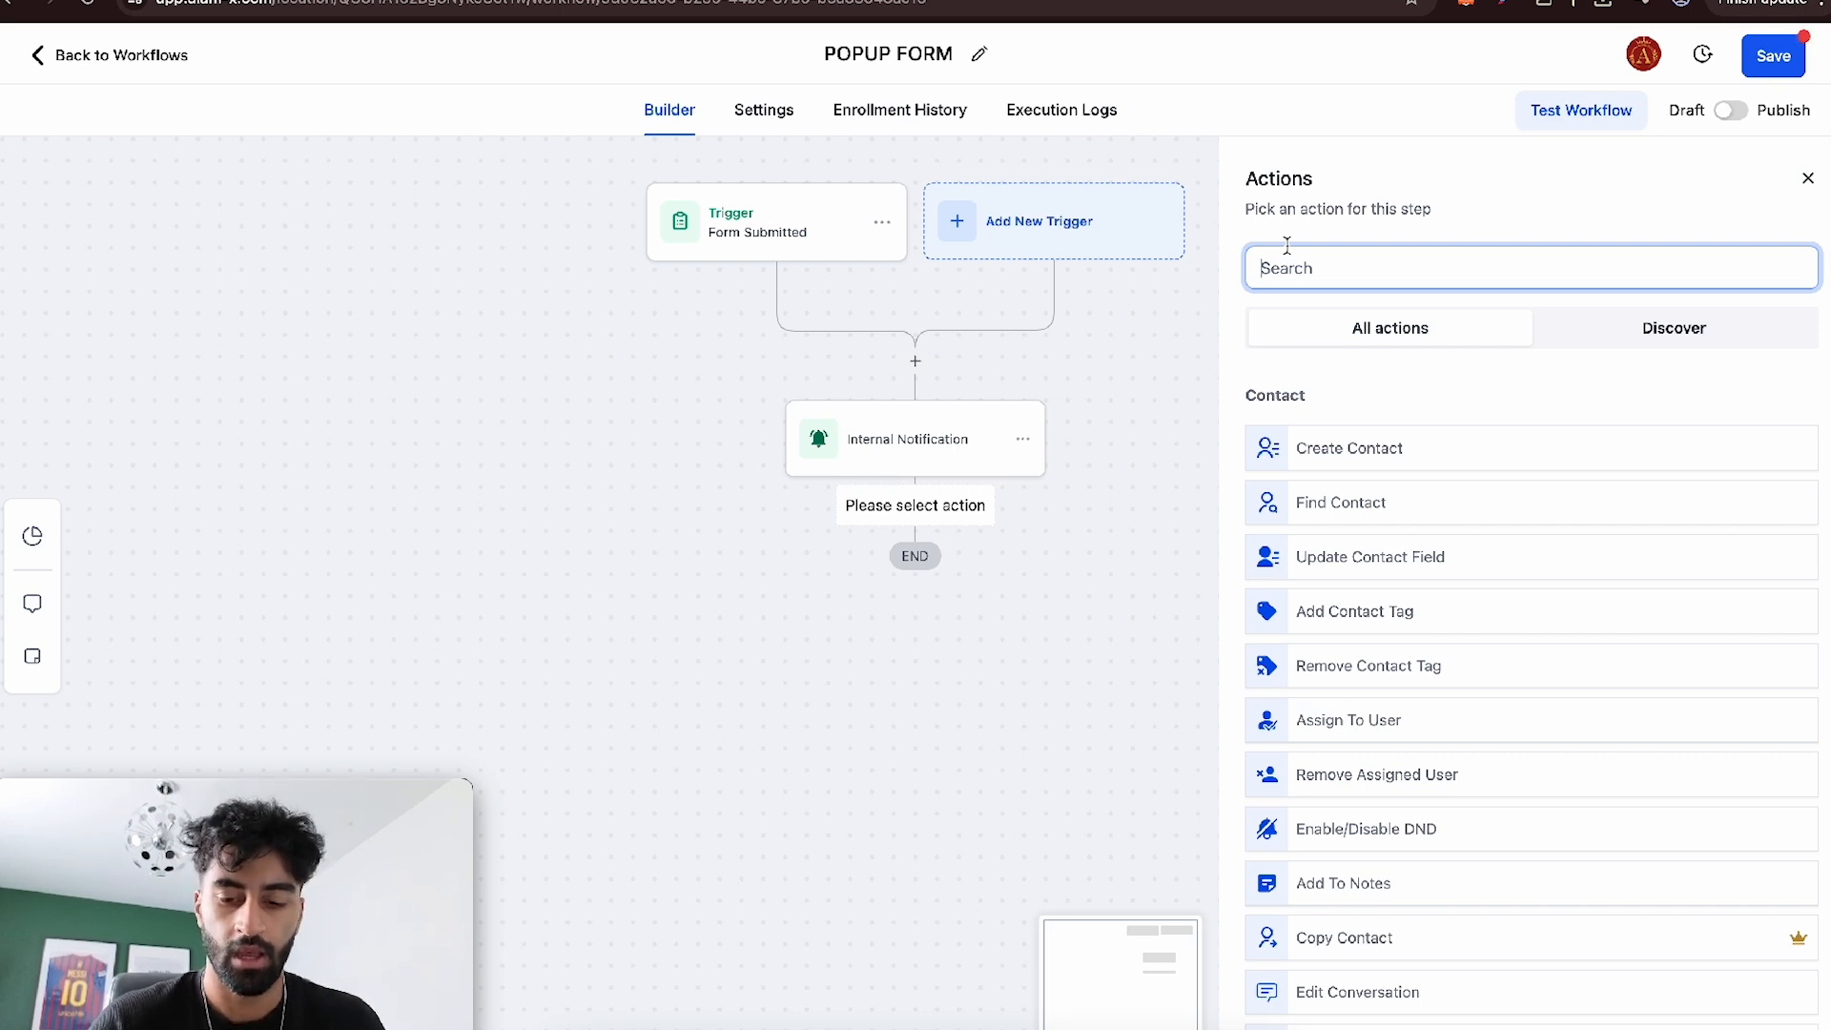
{"action": "type", "text": "sms"}
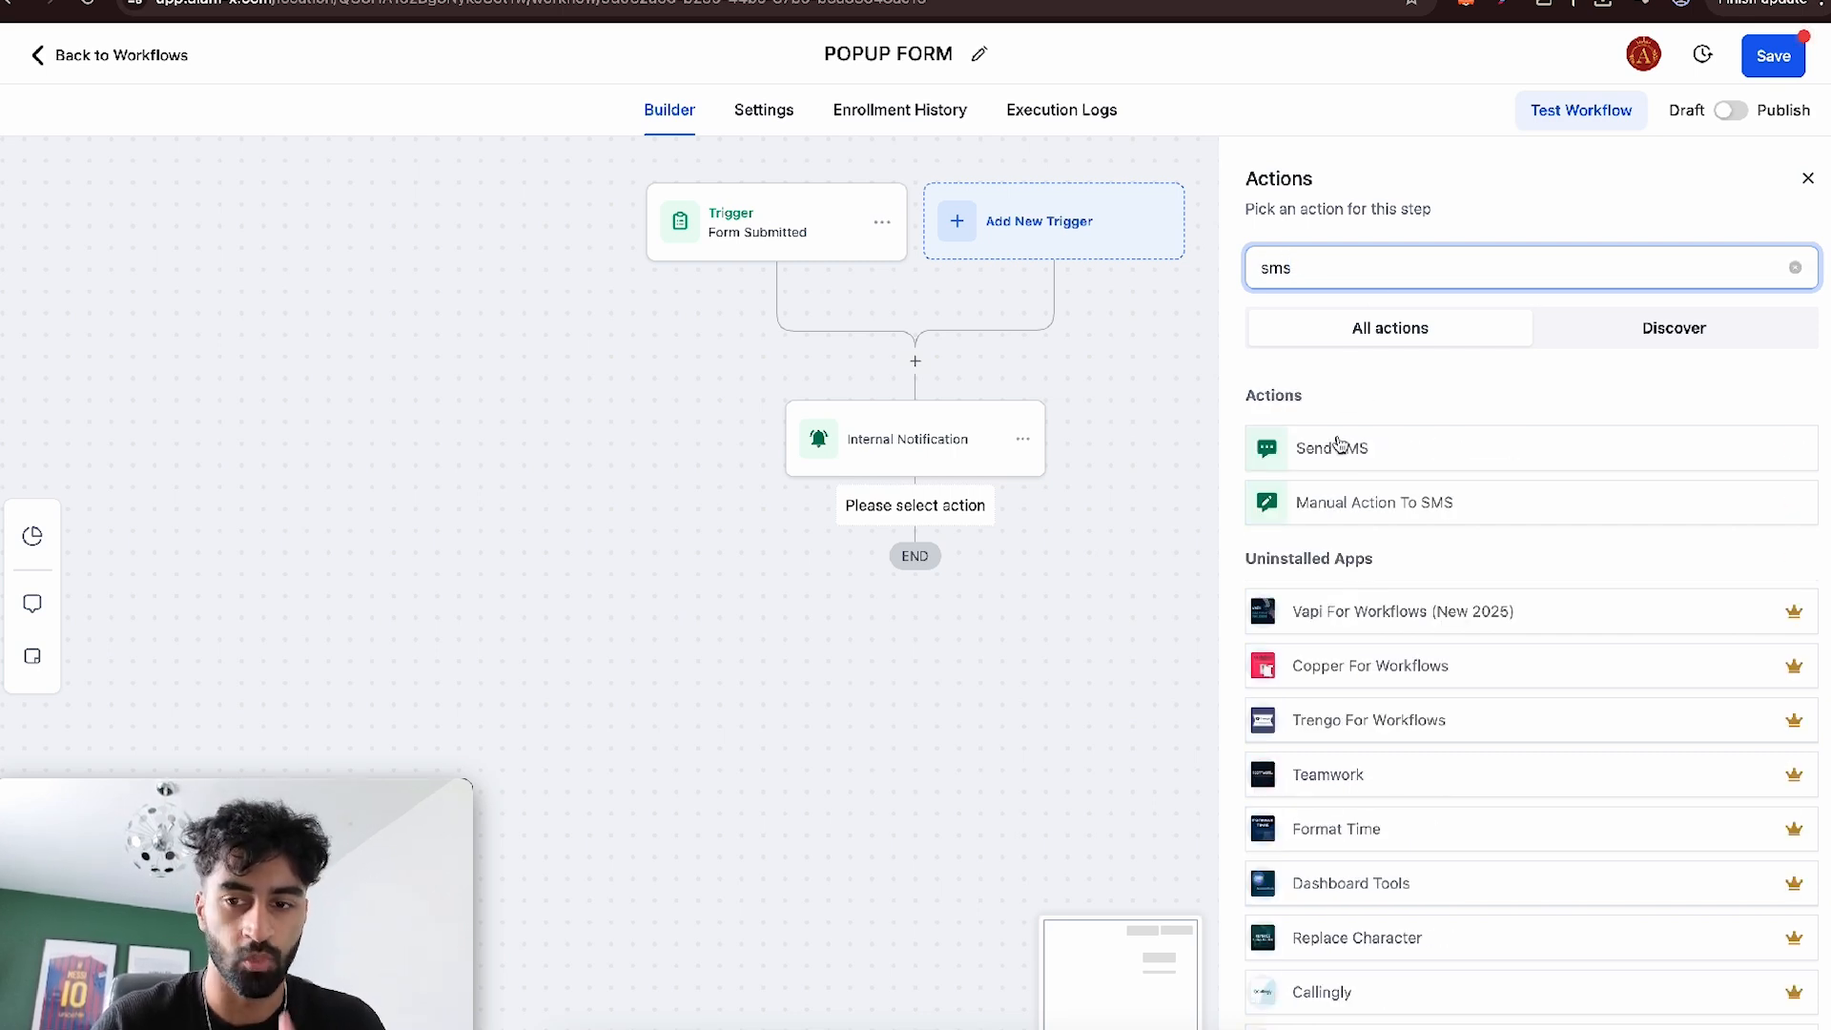
{"action": "left_click", "coordinate": [1338, 444]}
{"action": "left_click", "coordinate": [1333, 622]}
{"action": "type", "text": "Hey"}
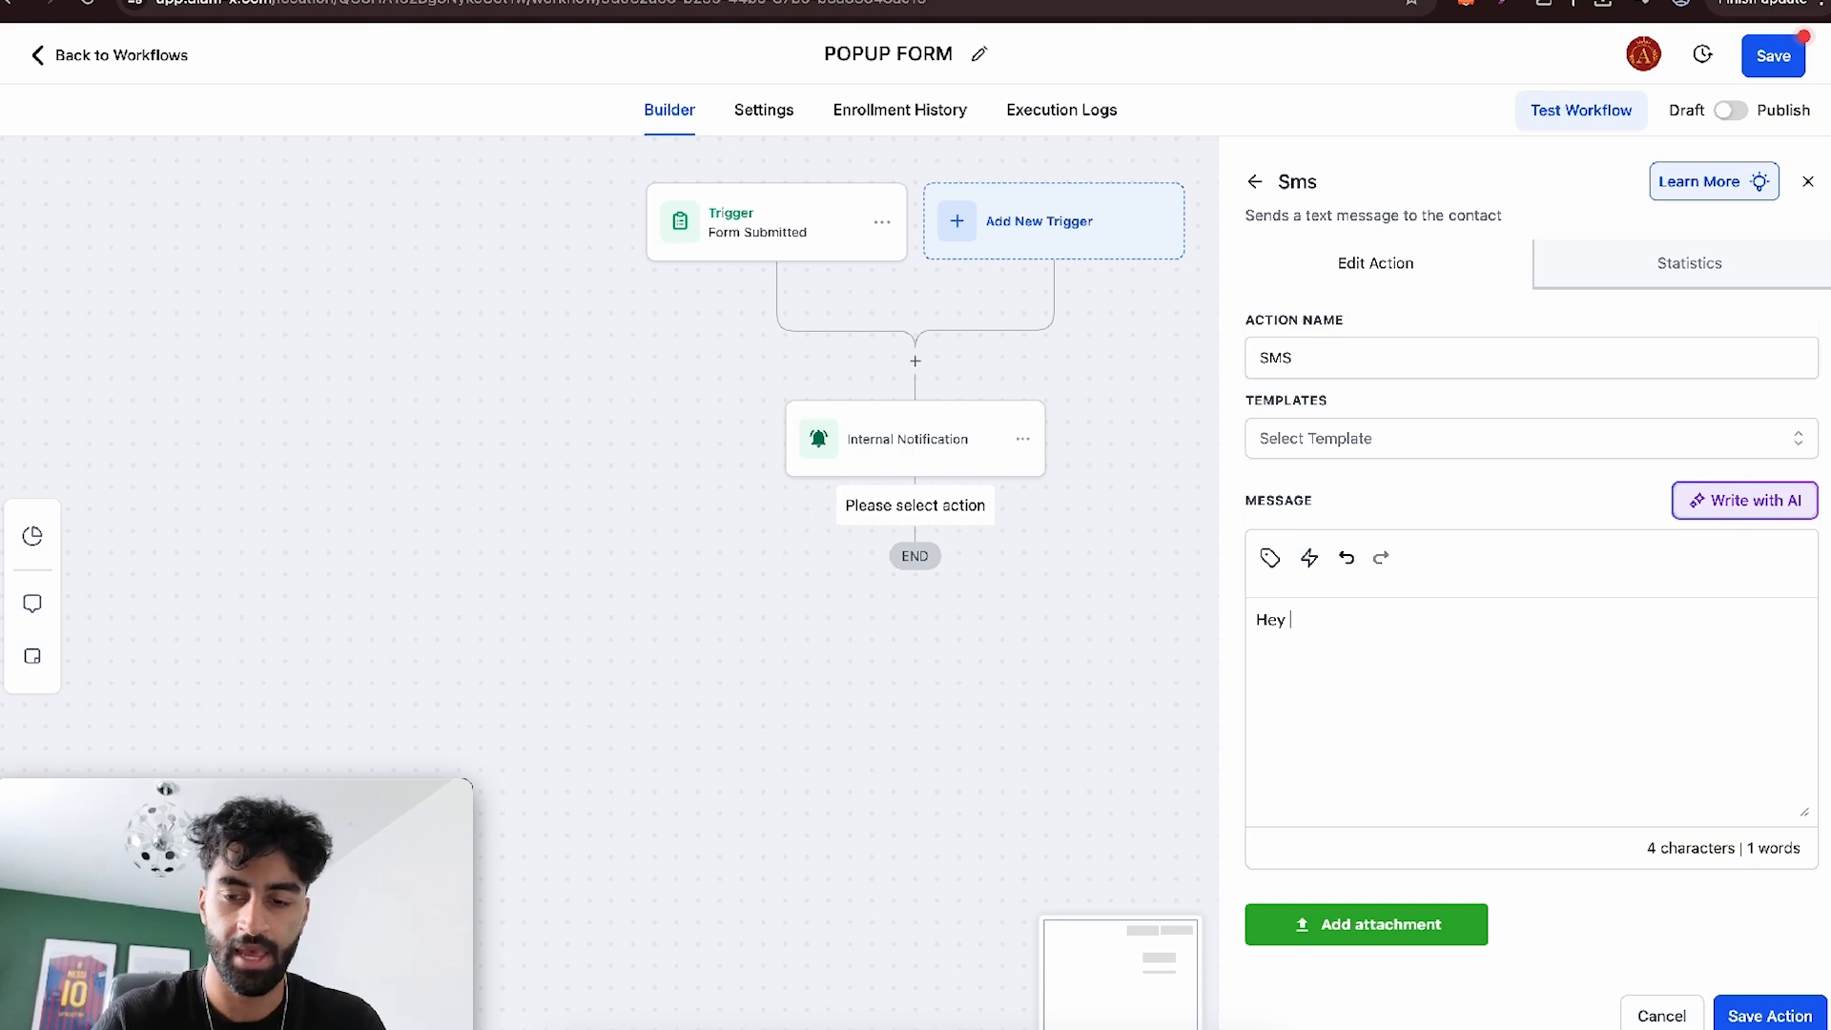
{"action": "type", "text": "saw you filled out the Form, I would love to show you around the software and all the areas we can help on a quick zoom call. How does that sound?"}
{"action": "left_click_drag", "start_coordinate": [1332, 644], "coordinate": [1671, 665]}
{"action": "left_click", "coordinate": [1664, 672]}
{"action": "scroll", "coordinate": [1615, 736], "scroll_direction": "down", "scroll_amount": 3}
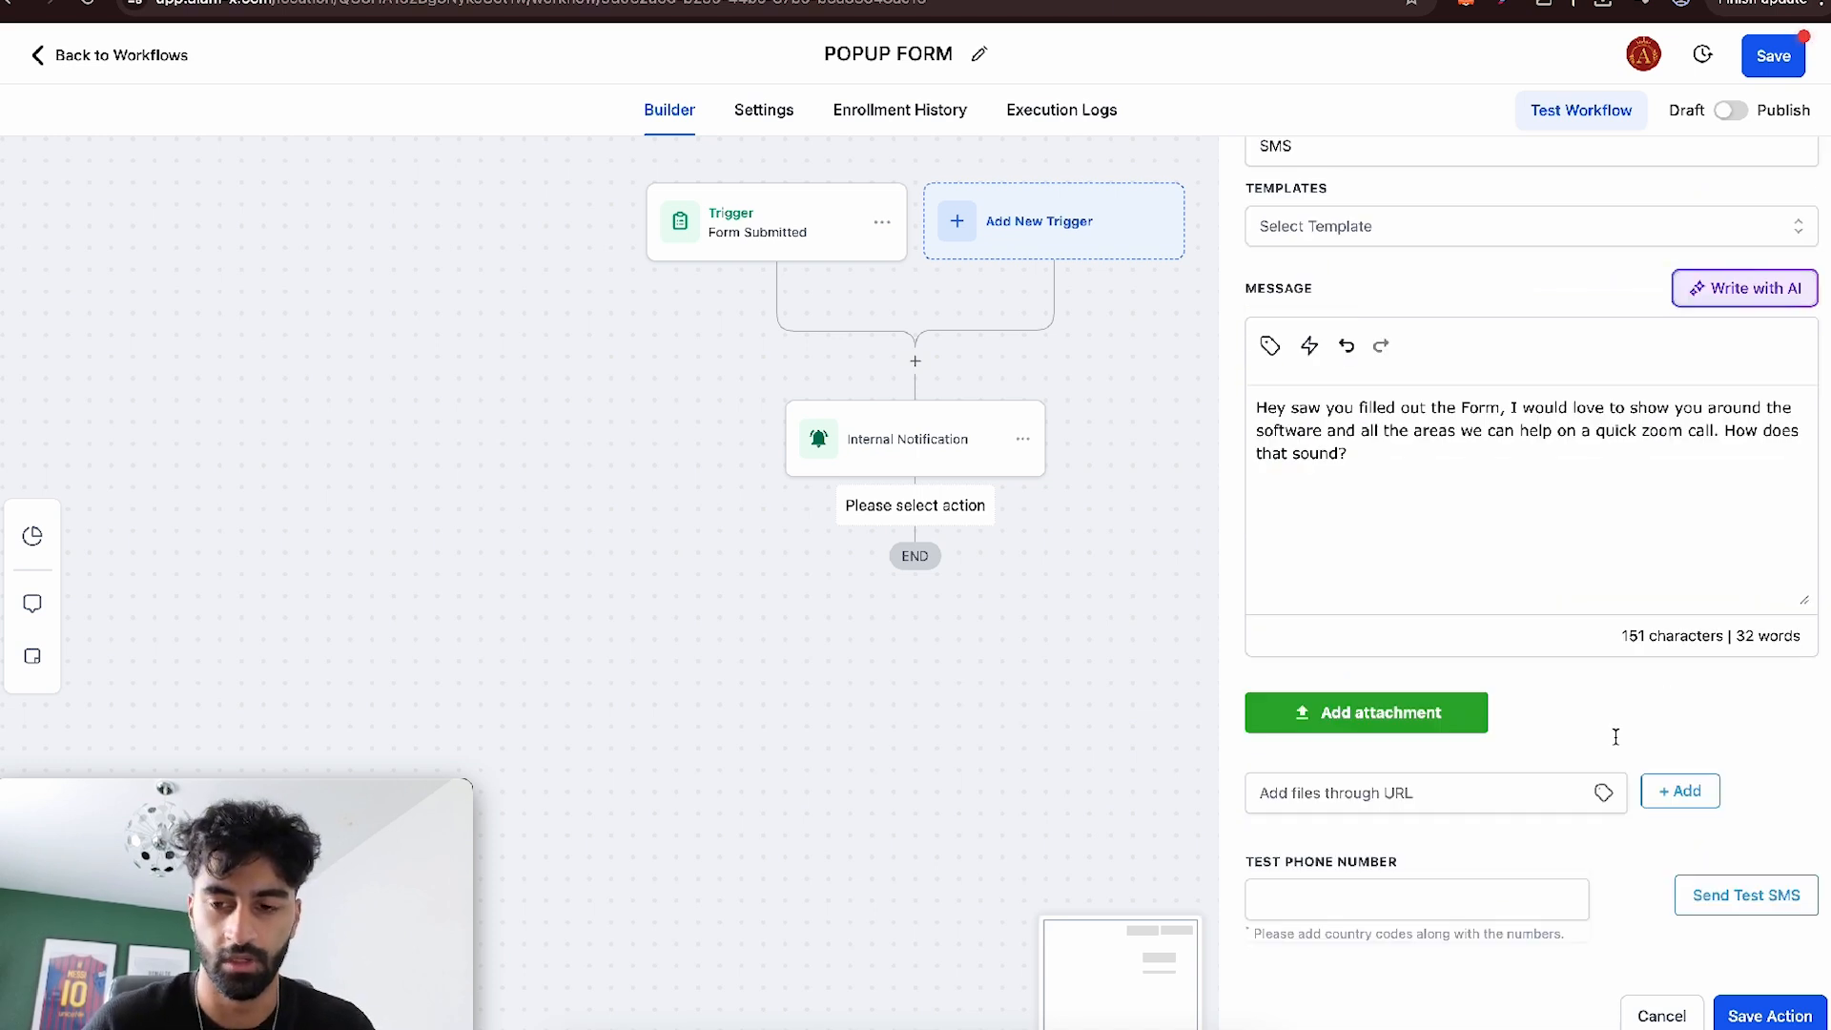
{"action": "left_click", "coordinate": [1784, 1015]}
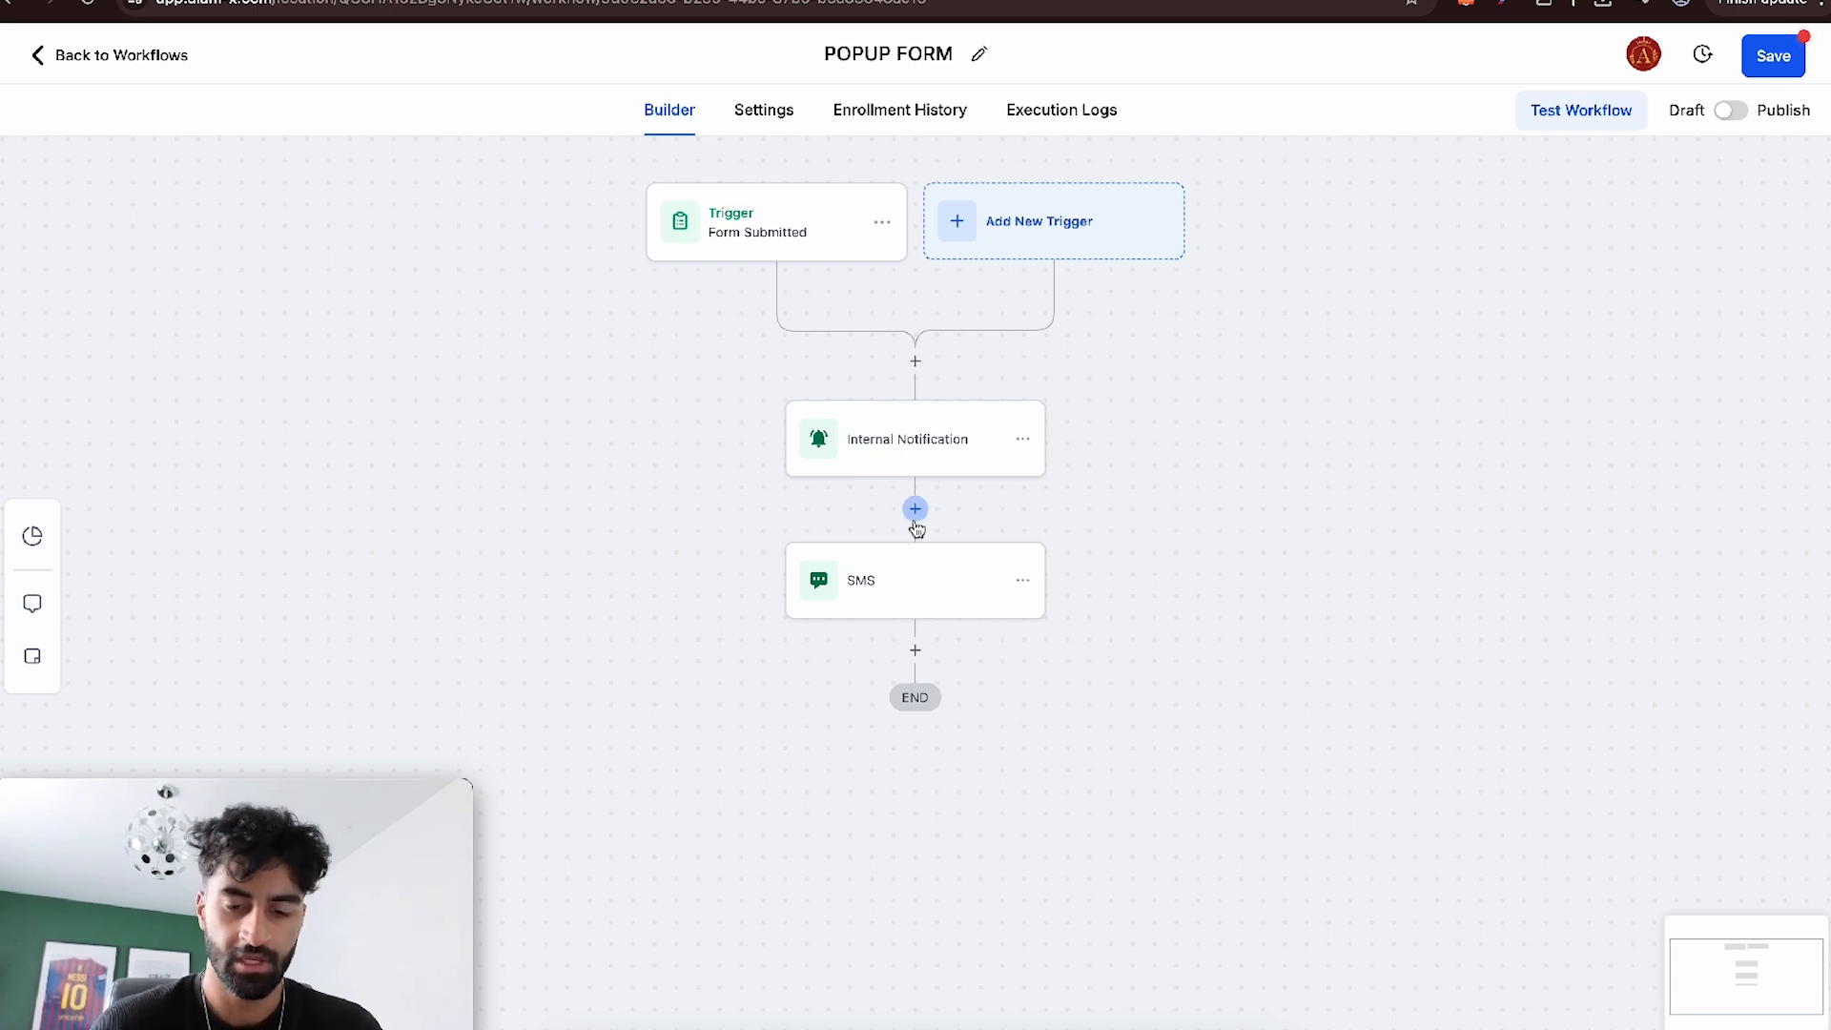
- Insert a Wait action between Internal Notification and SMS with a time delay of 5 minutes, and save it
{"action": "left_click", "coordinate": [915, 523]}
{"action": "type", "text": "wait"}
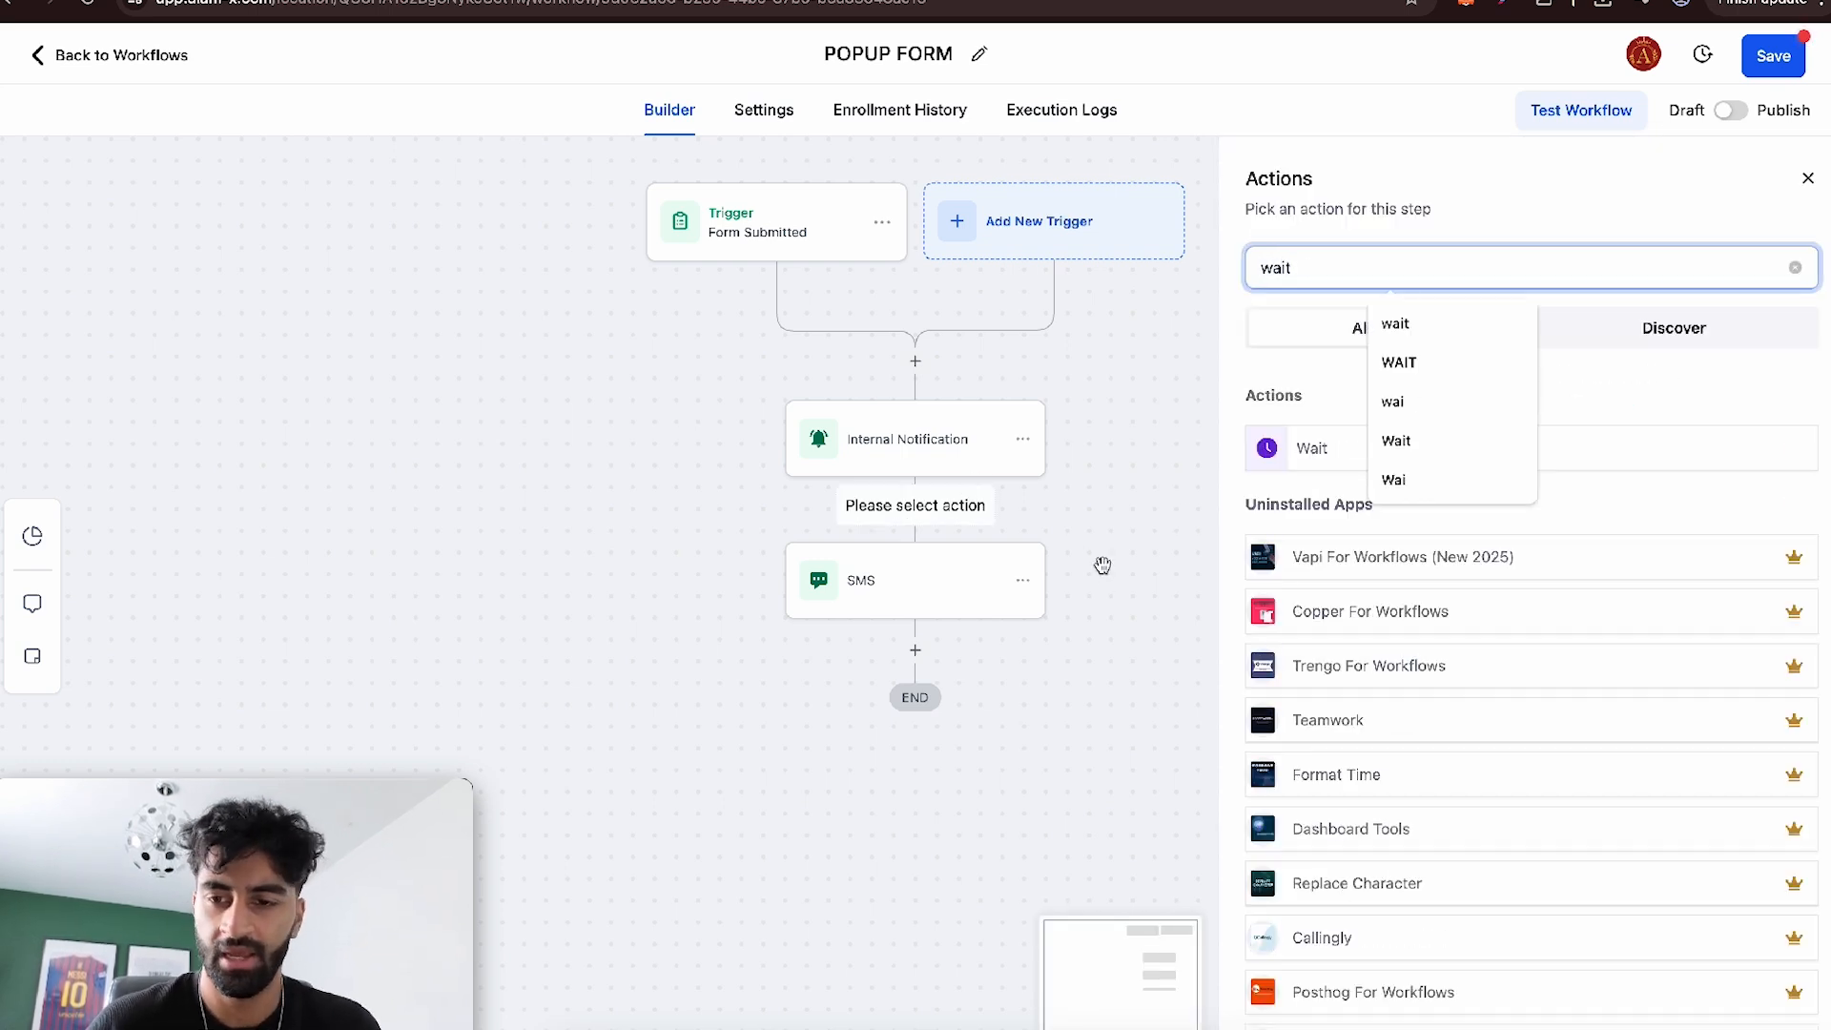
{"action": "left_click", "coordinate": [1299, 460]}
{"action": "left_click", "coordinate": [999, 506]}
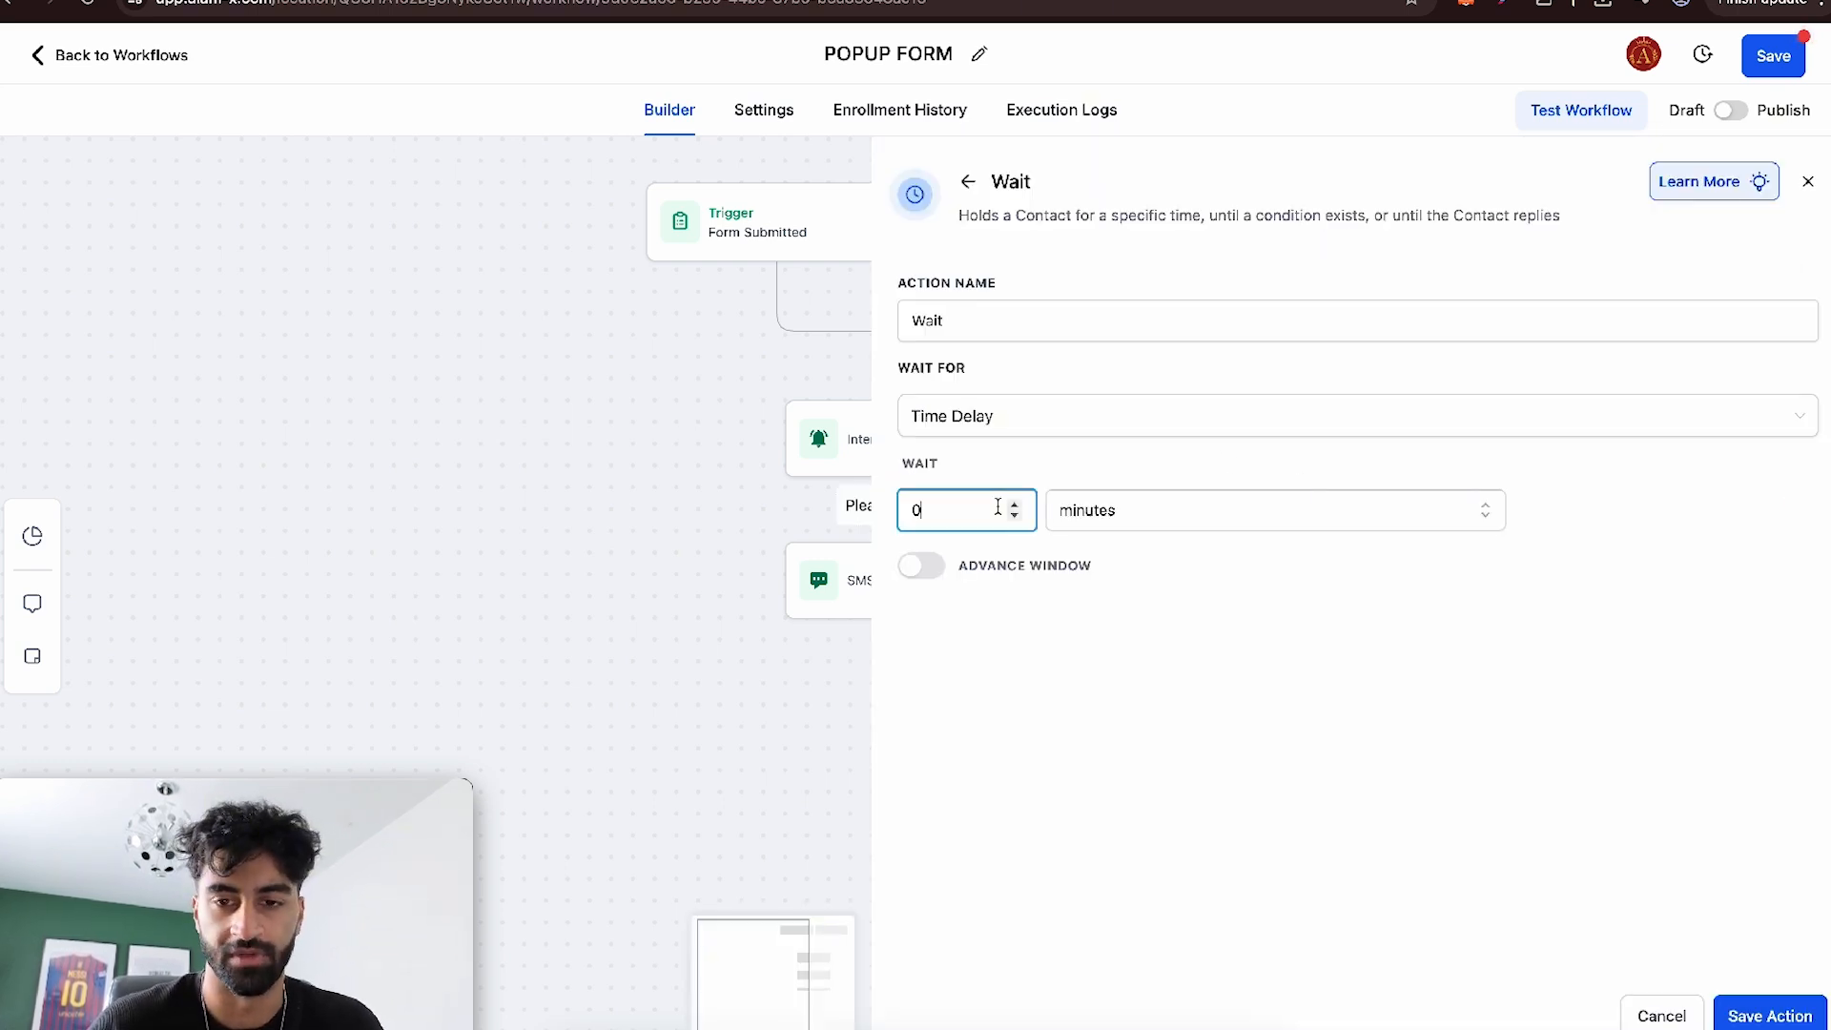
{"action": "type", "text": "5"}
{"action": "left_click", "coordinate": [1798, 1015]}
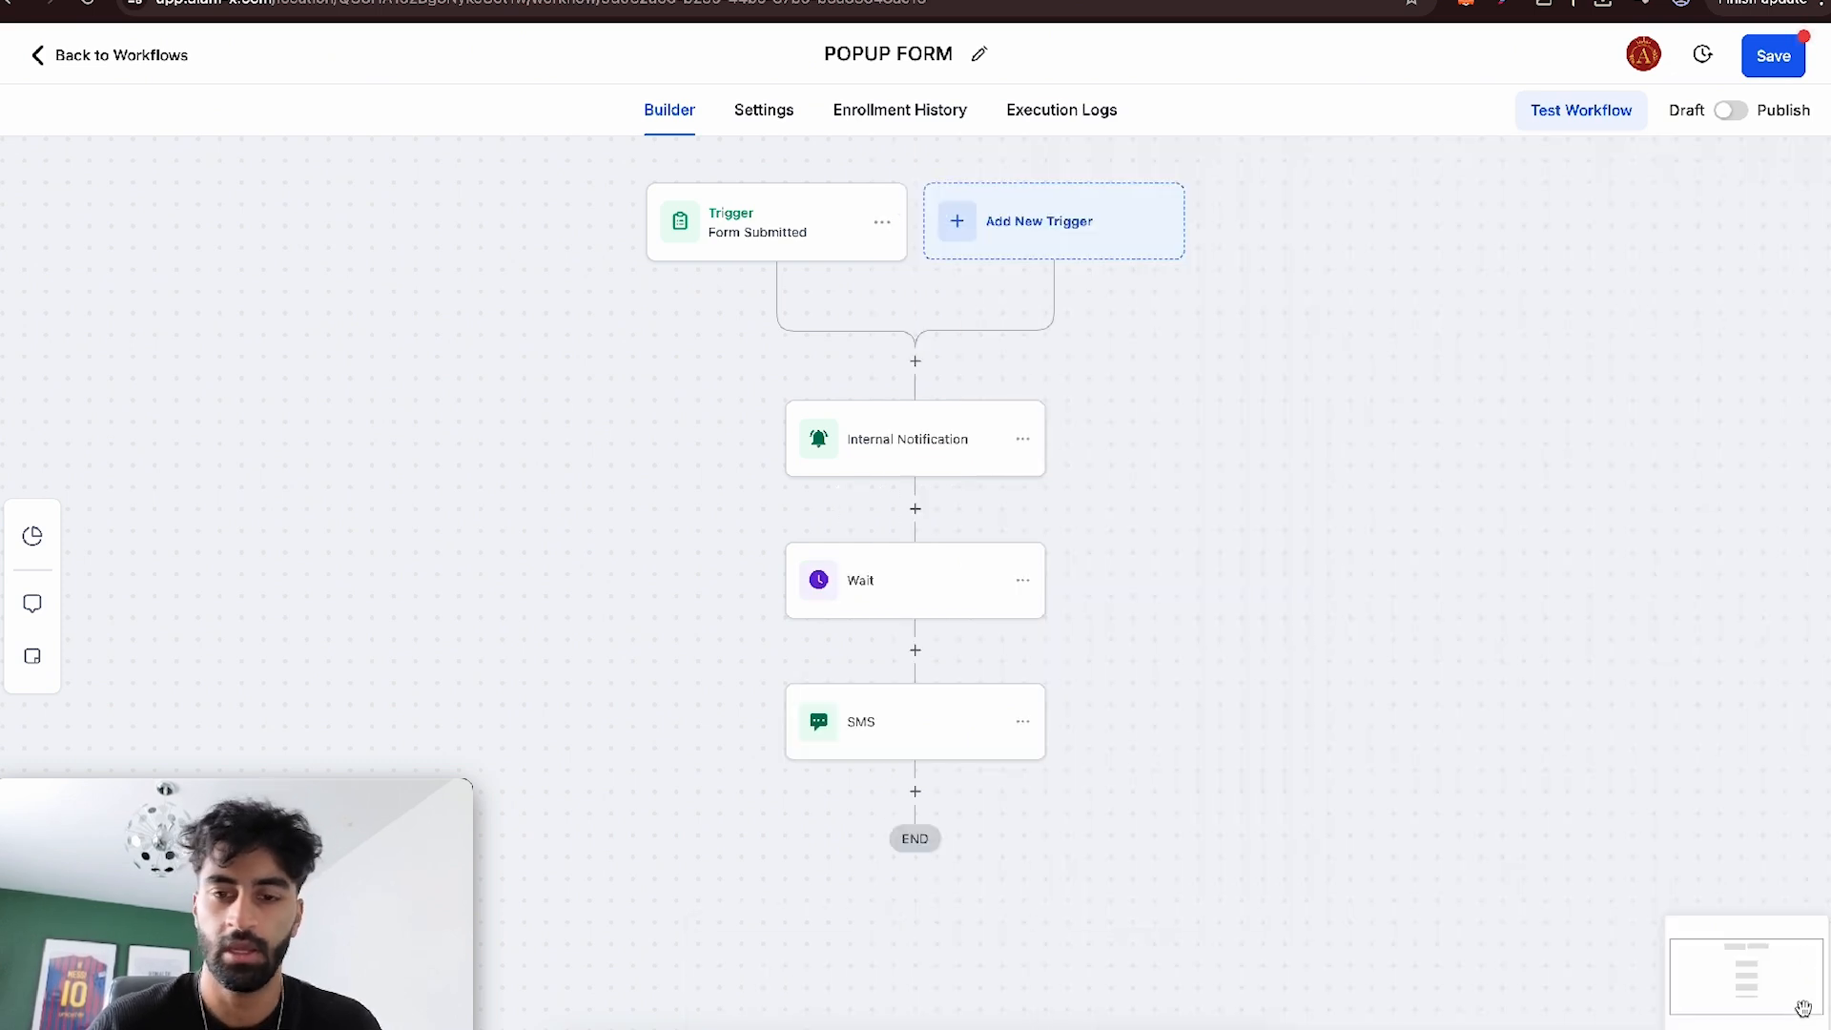
- Rename the wait action before the SMS to "Wait 5 mins" and save it
{"action": "left_click", "coordinate": [925, 545]}
{"action": "left_click", "coordinate": [1091, 320]}
{"action": "type", "text": "5 mins"}
{"action": "left_click", "coordinate": [1766, 1014]}
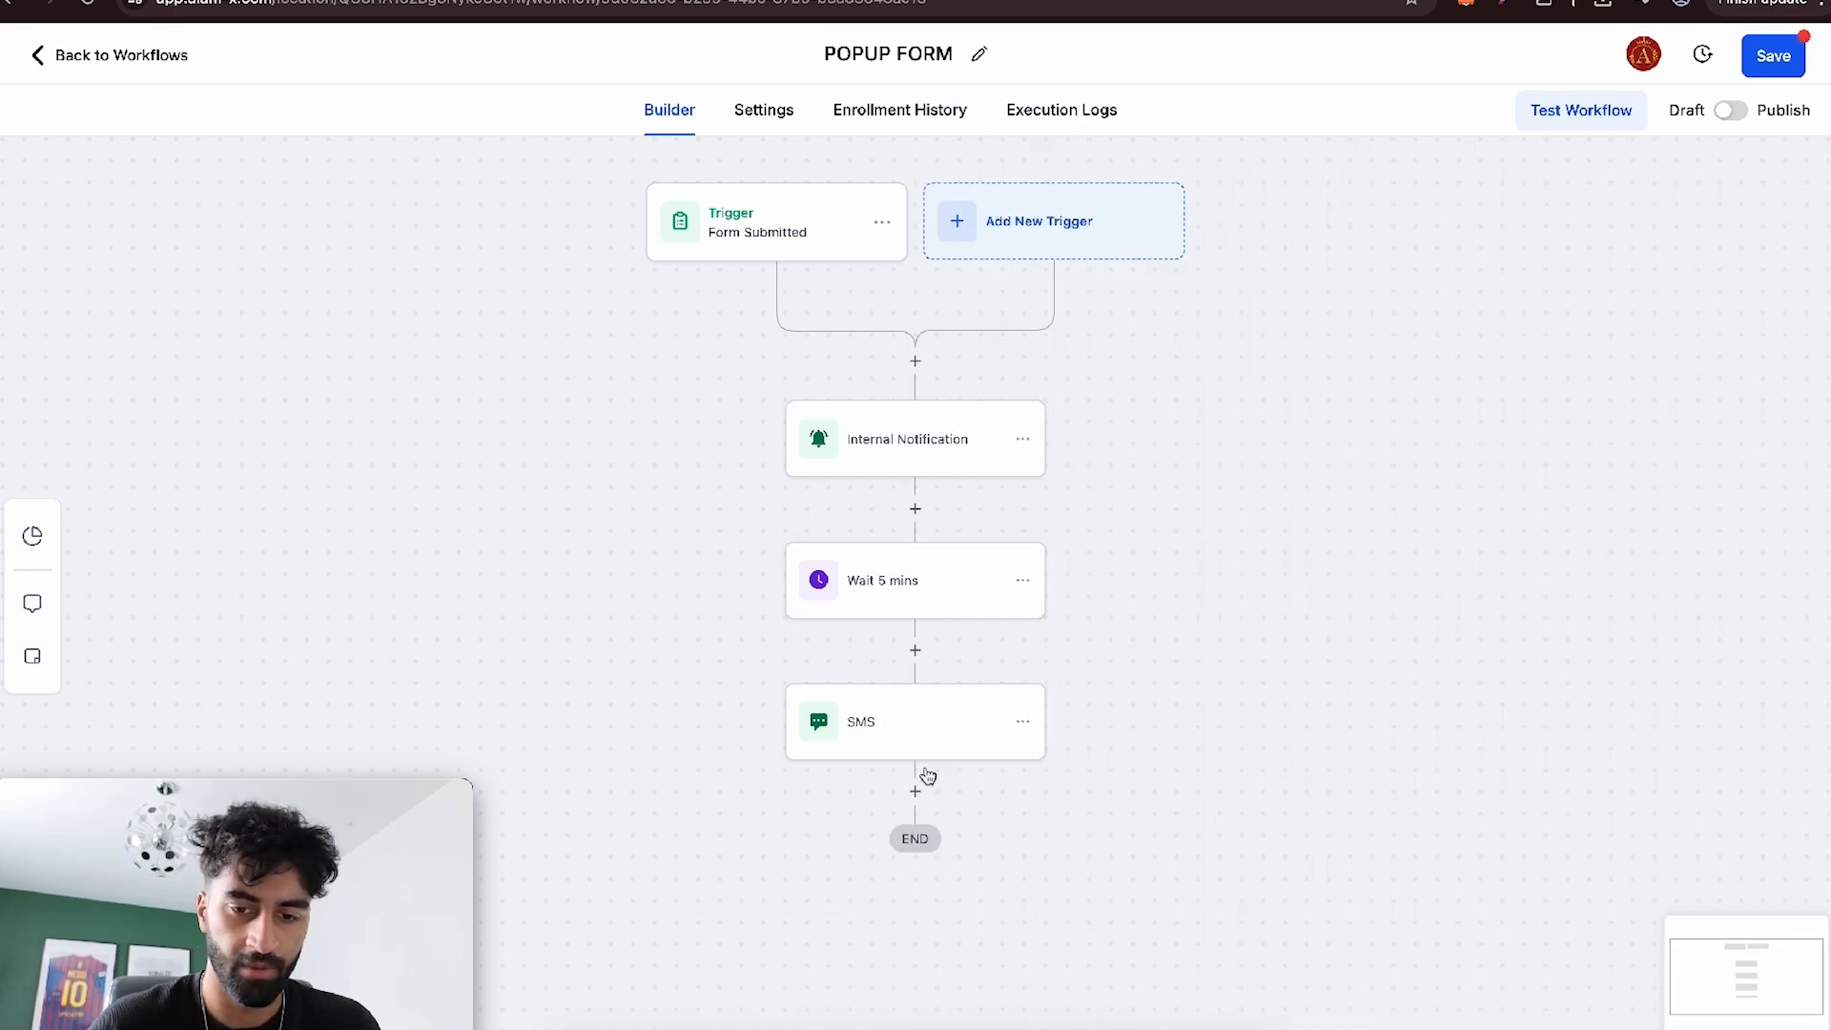
- Review and save the SMS action, and add a Wait action after it with a time delay of 1 day
{"action": "left_click", "coordinate": [873, 732]}
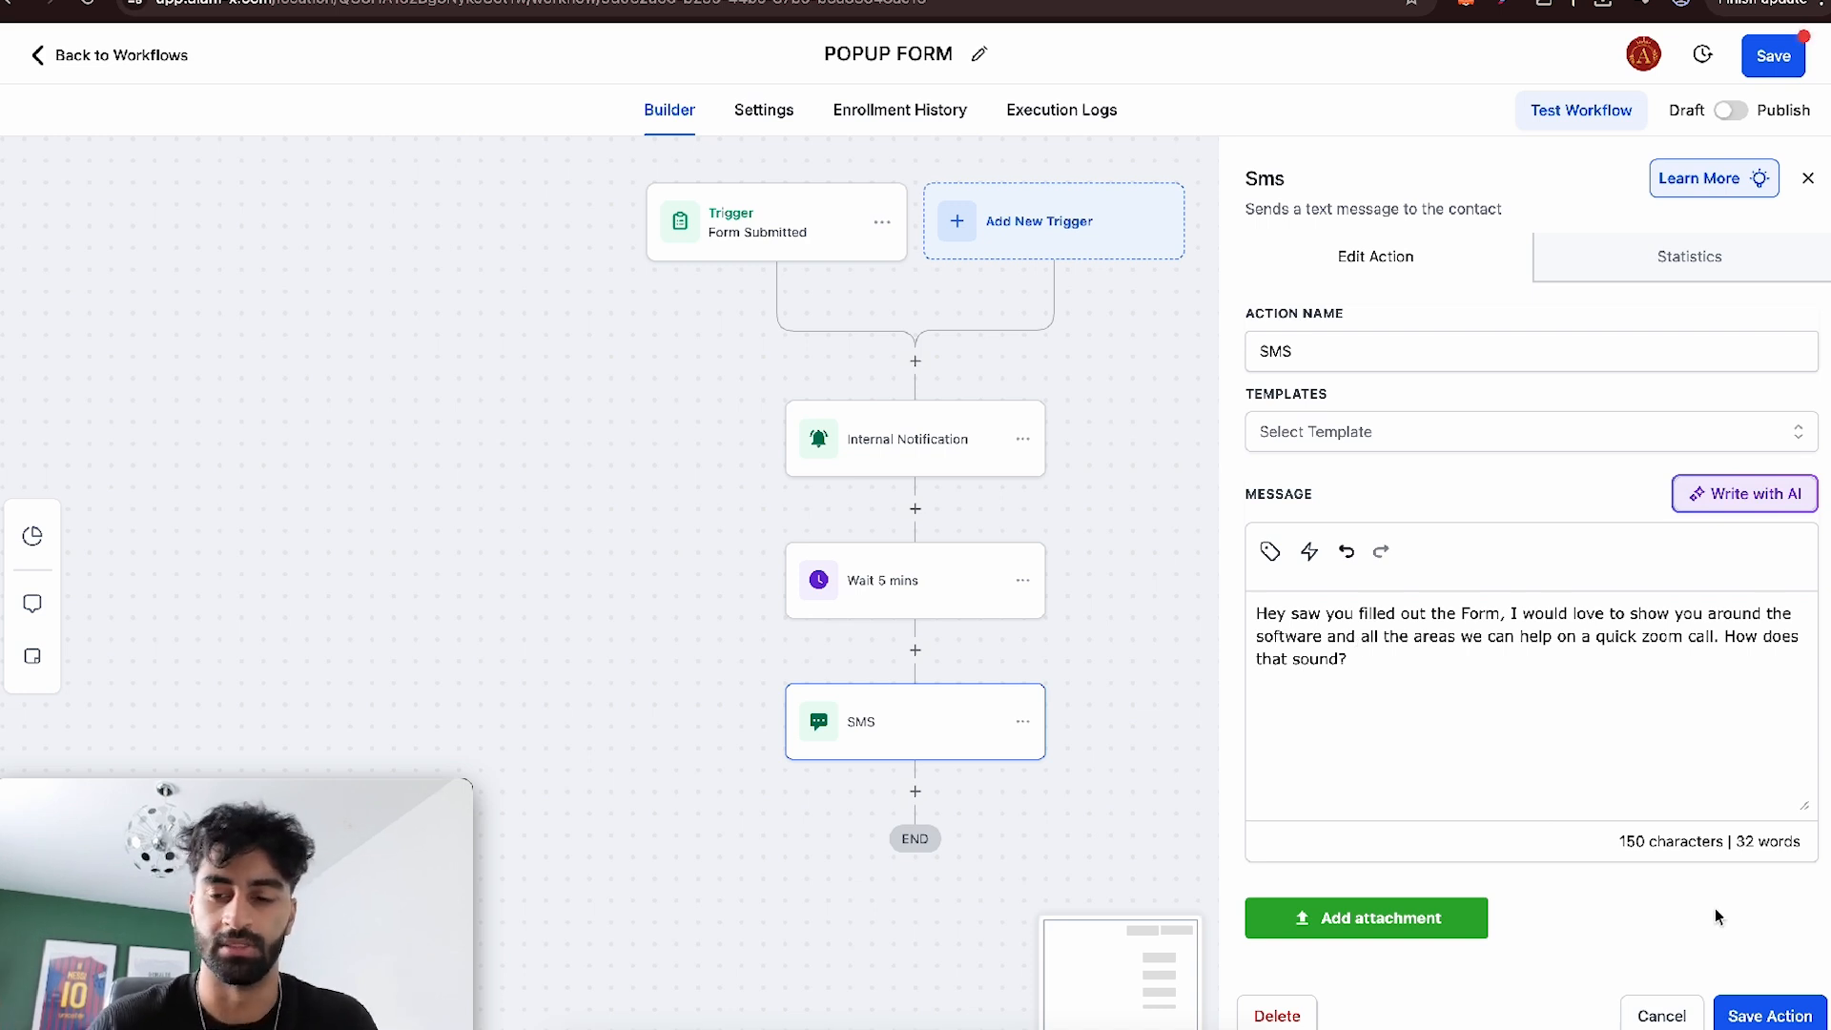
{"action": "left_click", "coordinate": [1790, 1007]}
{"action": "left_click", "coordinate": [890, 749]}
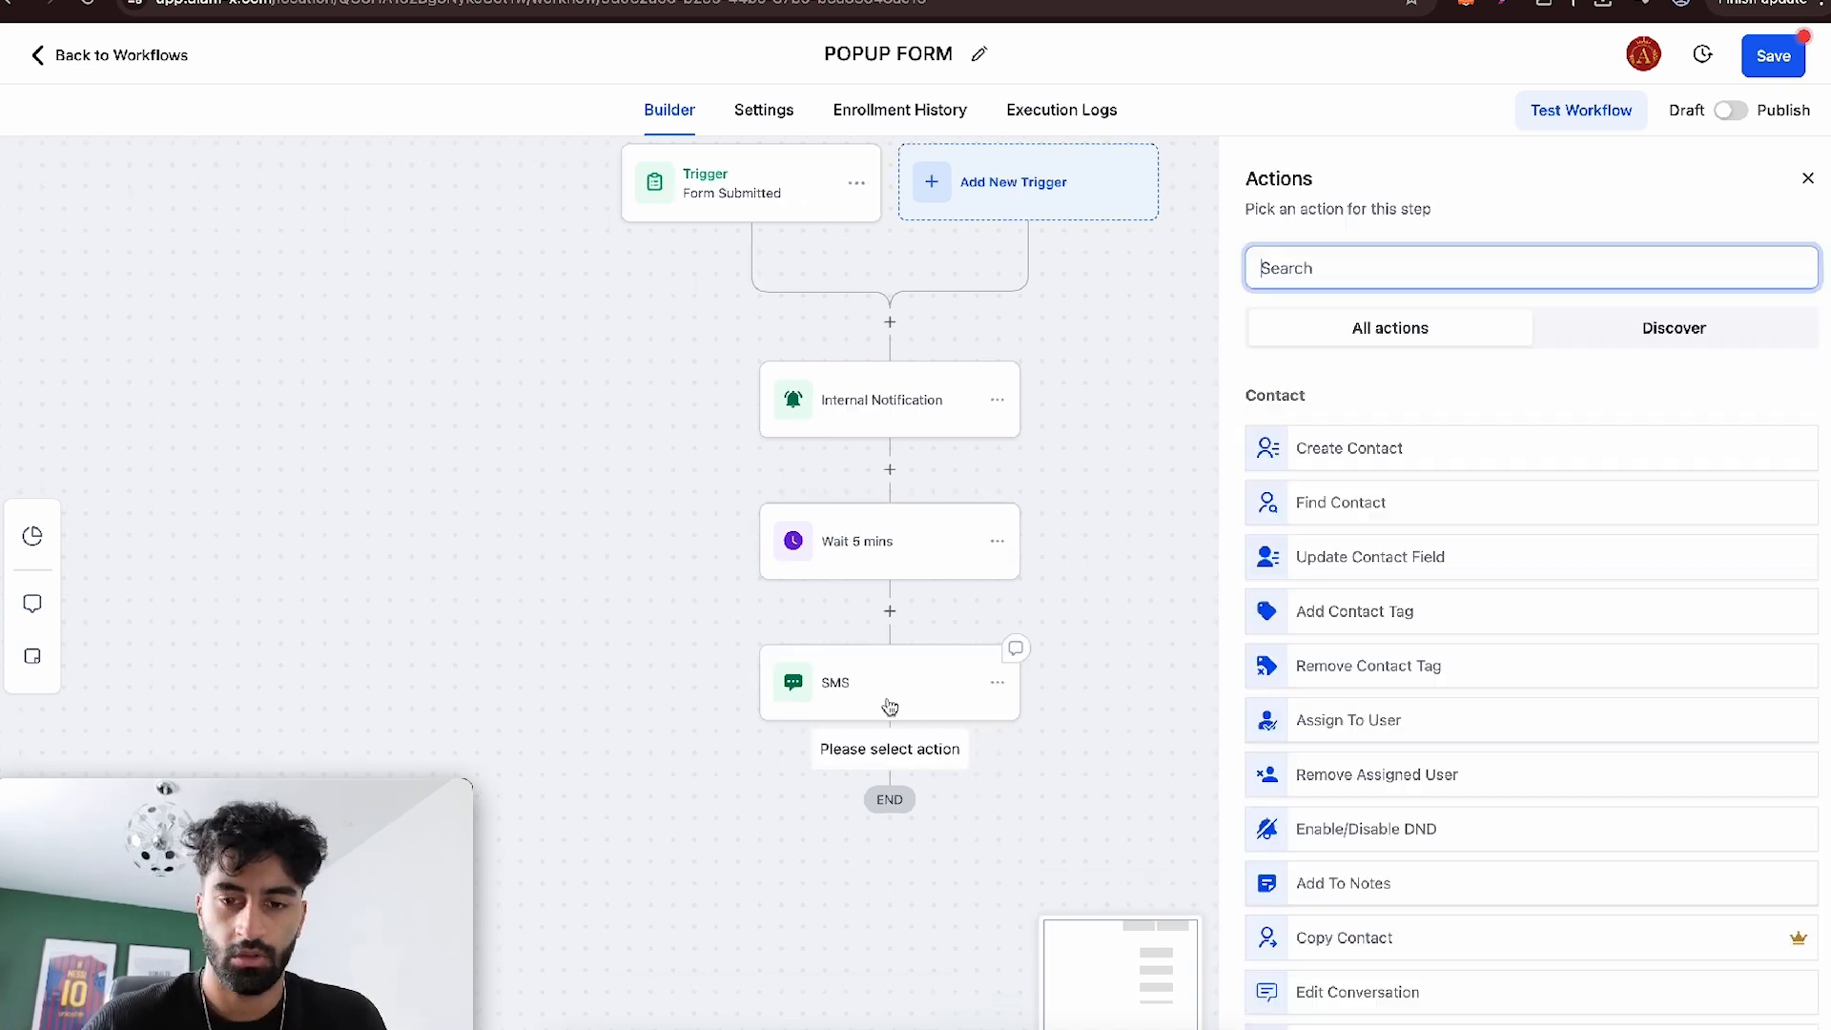
{"action": "type", "text": "wait"}
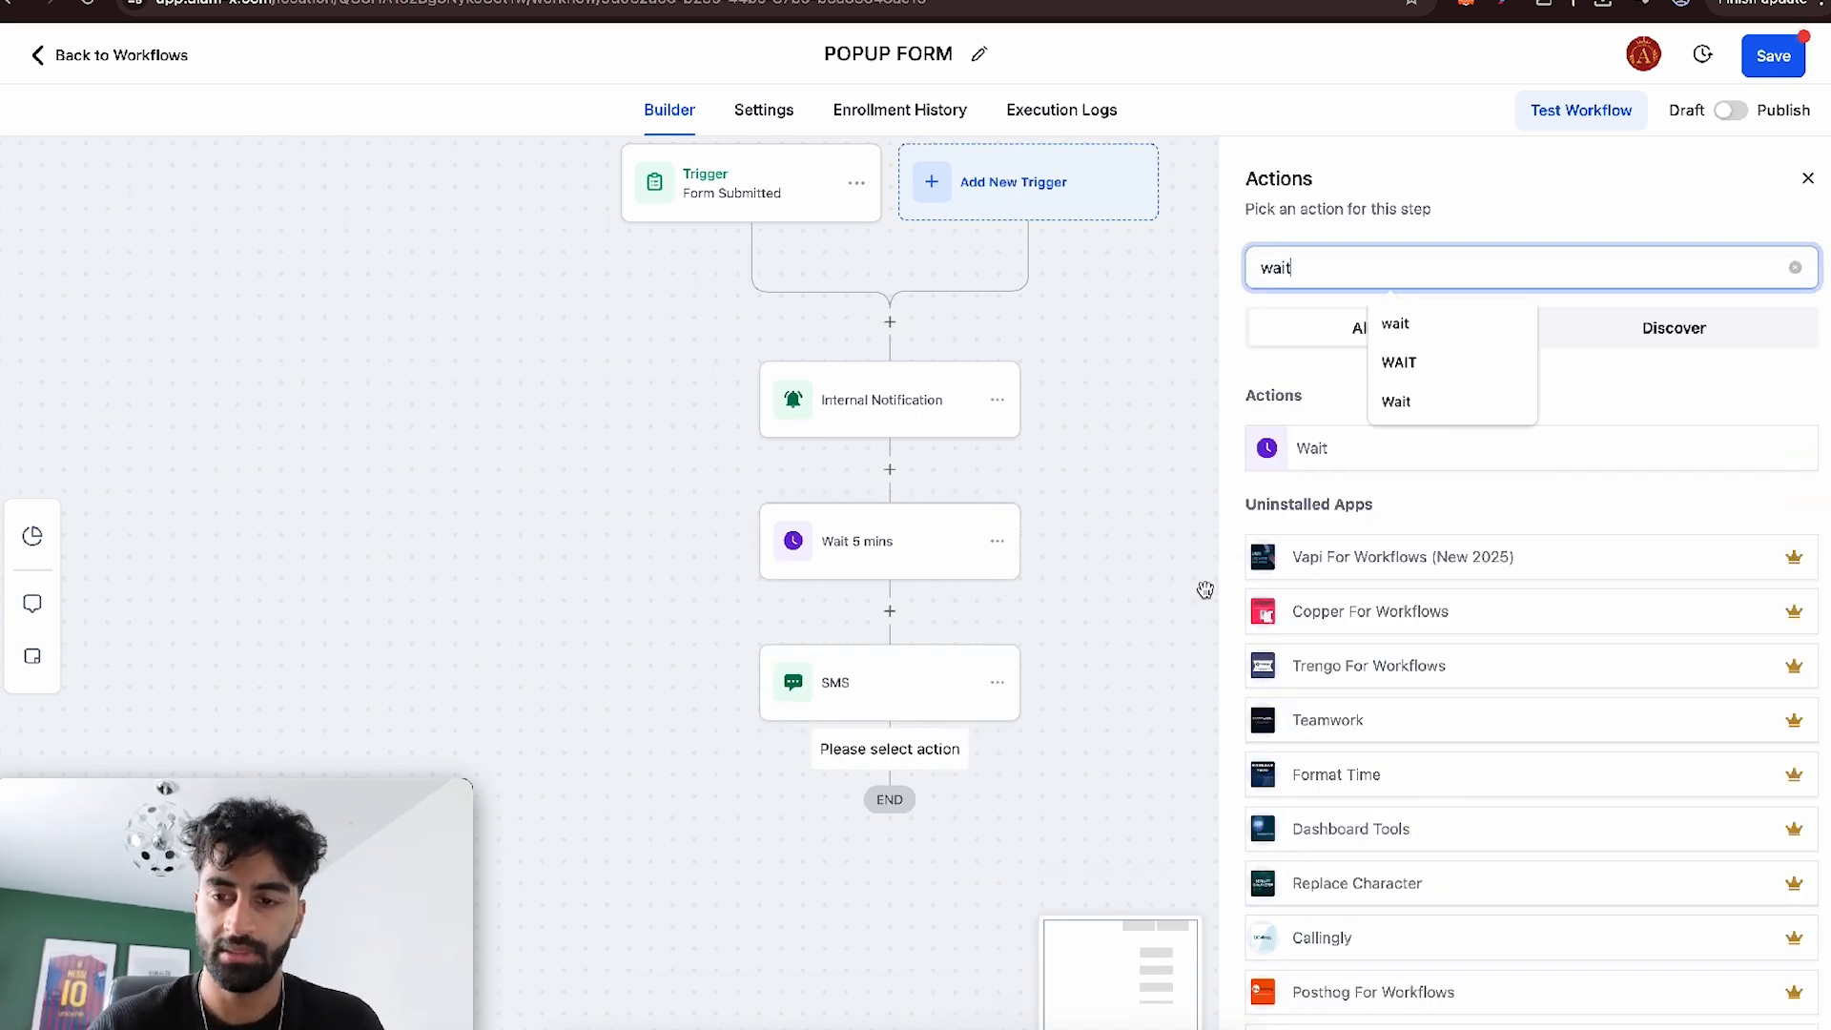
{"action": "left_click", "coordinate": [1314, 442]}
{"action": "left_click", "coordinate": [1053, 510]}
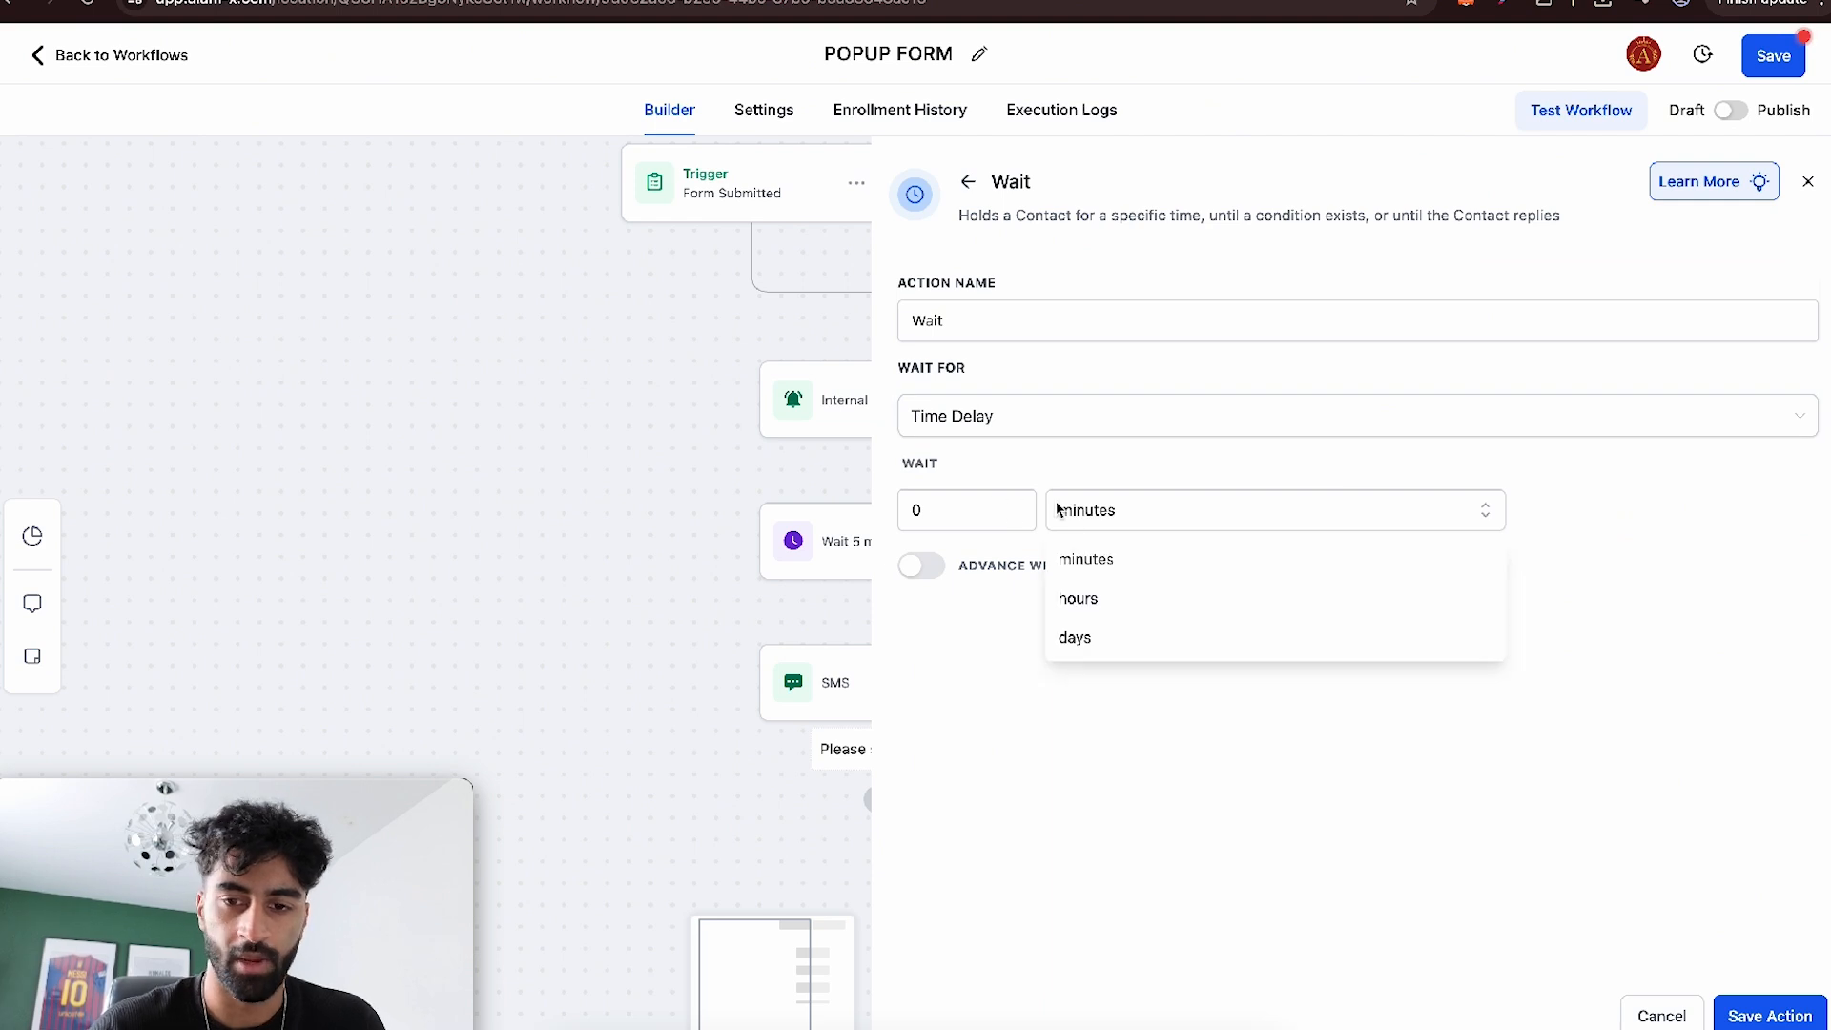
{"action": "left_click", "coordinate": [1083, 610]}
{"action": "left_click", "coordinate": [991, 494]}
{"action": "type", "text": "1"}
{"action": "left_click", "coordinate": [1764, 1013]}
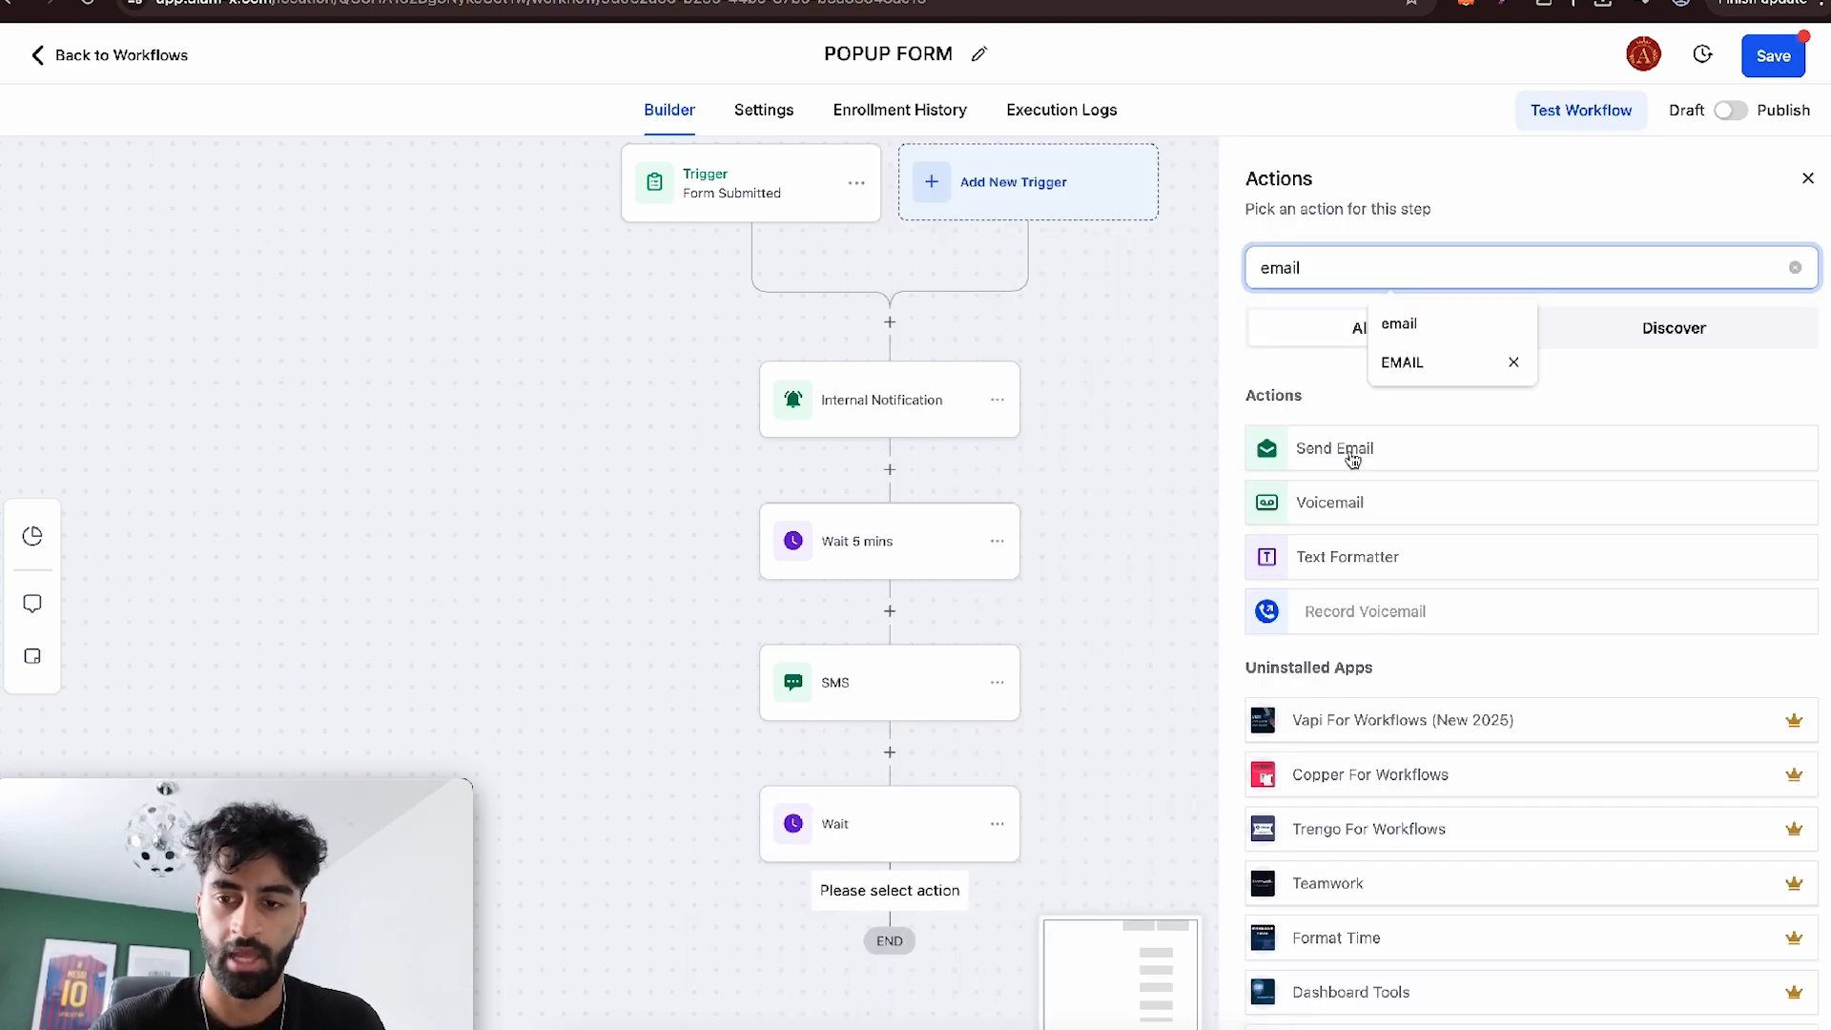
- Add an Email action after the second wait with sender name Alam-X, the sender email, subject "Just a quick one" and a thank-you message
{"action": "left_click", "coordinate": [1352, 453]}
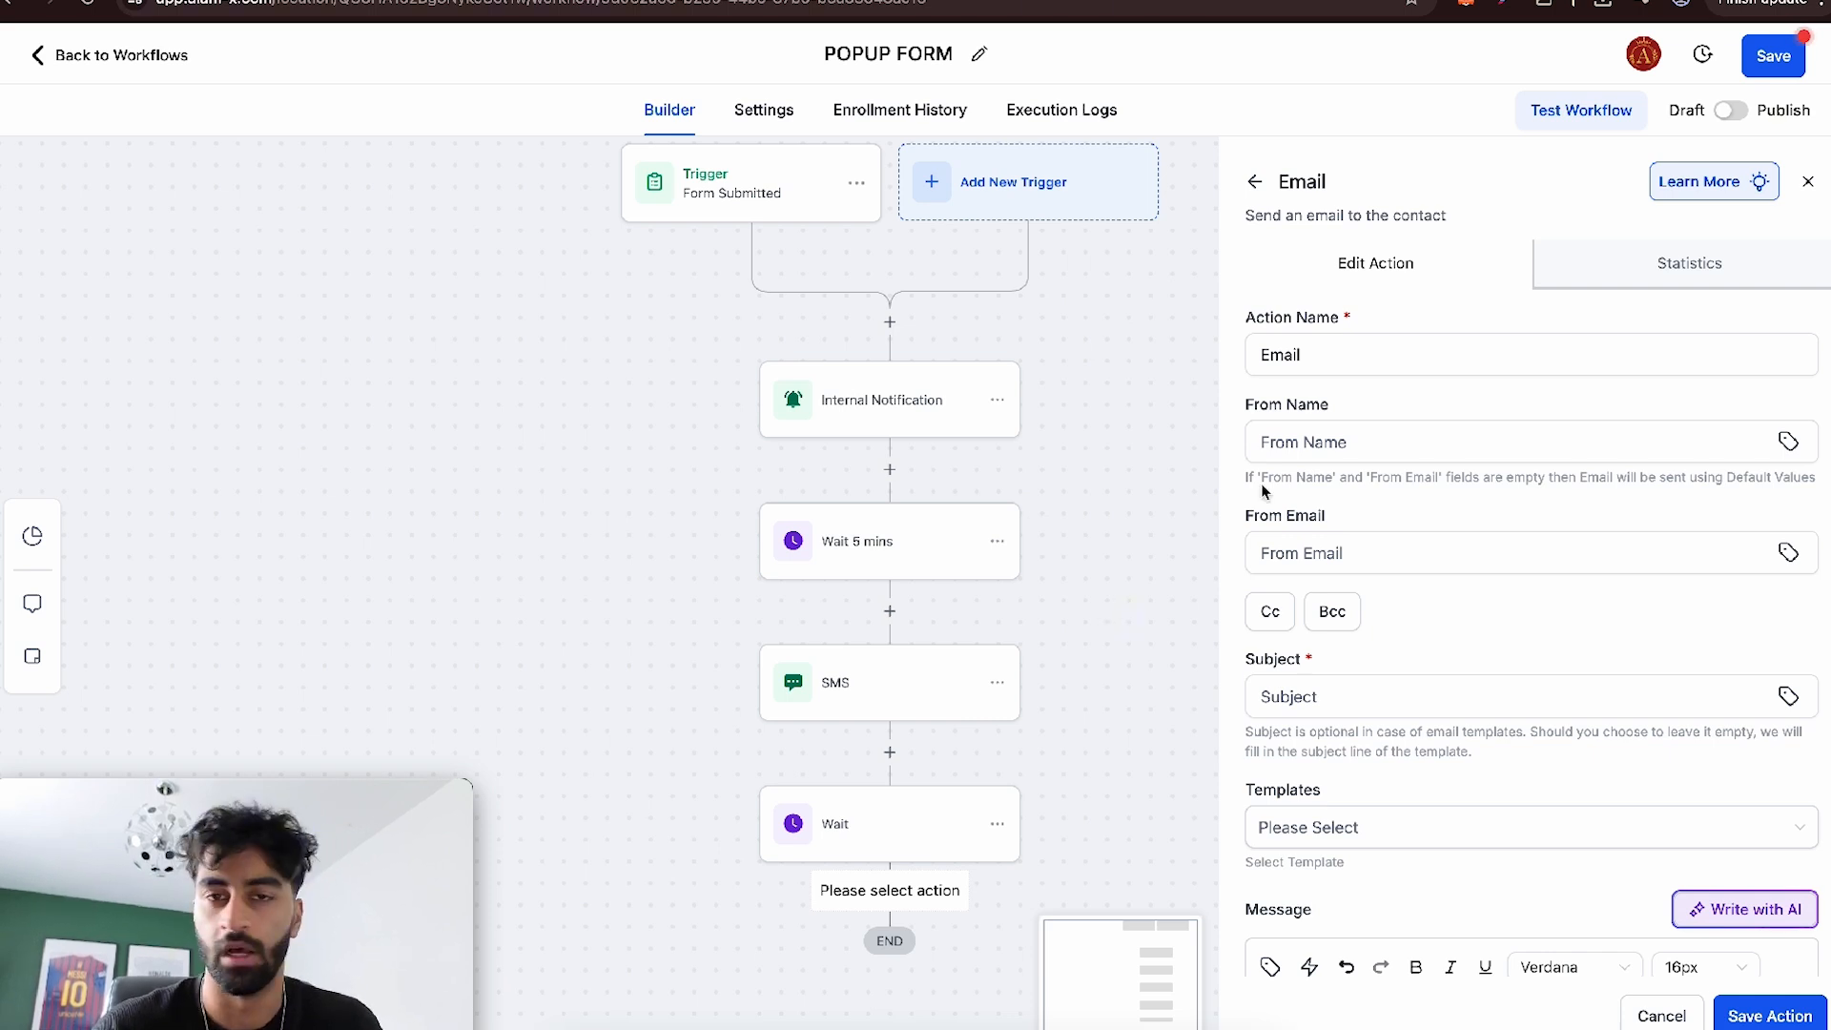
{"action": "scroll", "coordinate": [1376, 471], "scroll_direction": "down", "scroll_amount": 5}
{"action": "scroll", "coordinate": [1344, 638], "scroll_direction": "up", "scroll_amount": 5}
{"action": "left_click", "coordinate": [1326, 444]}
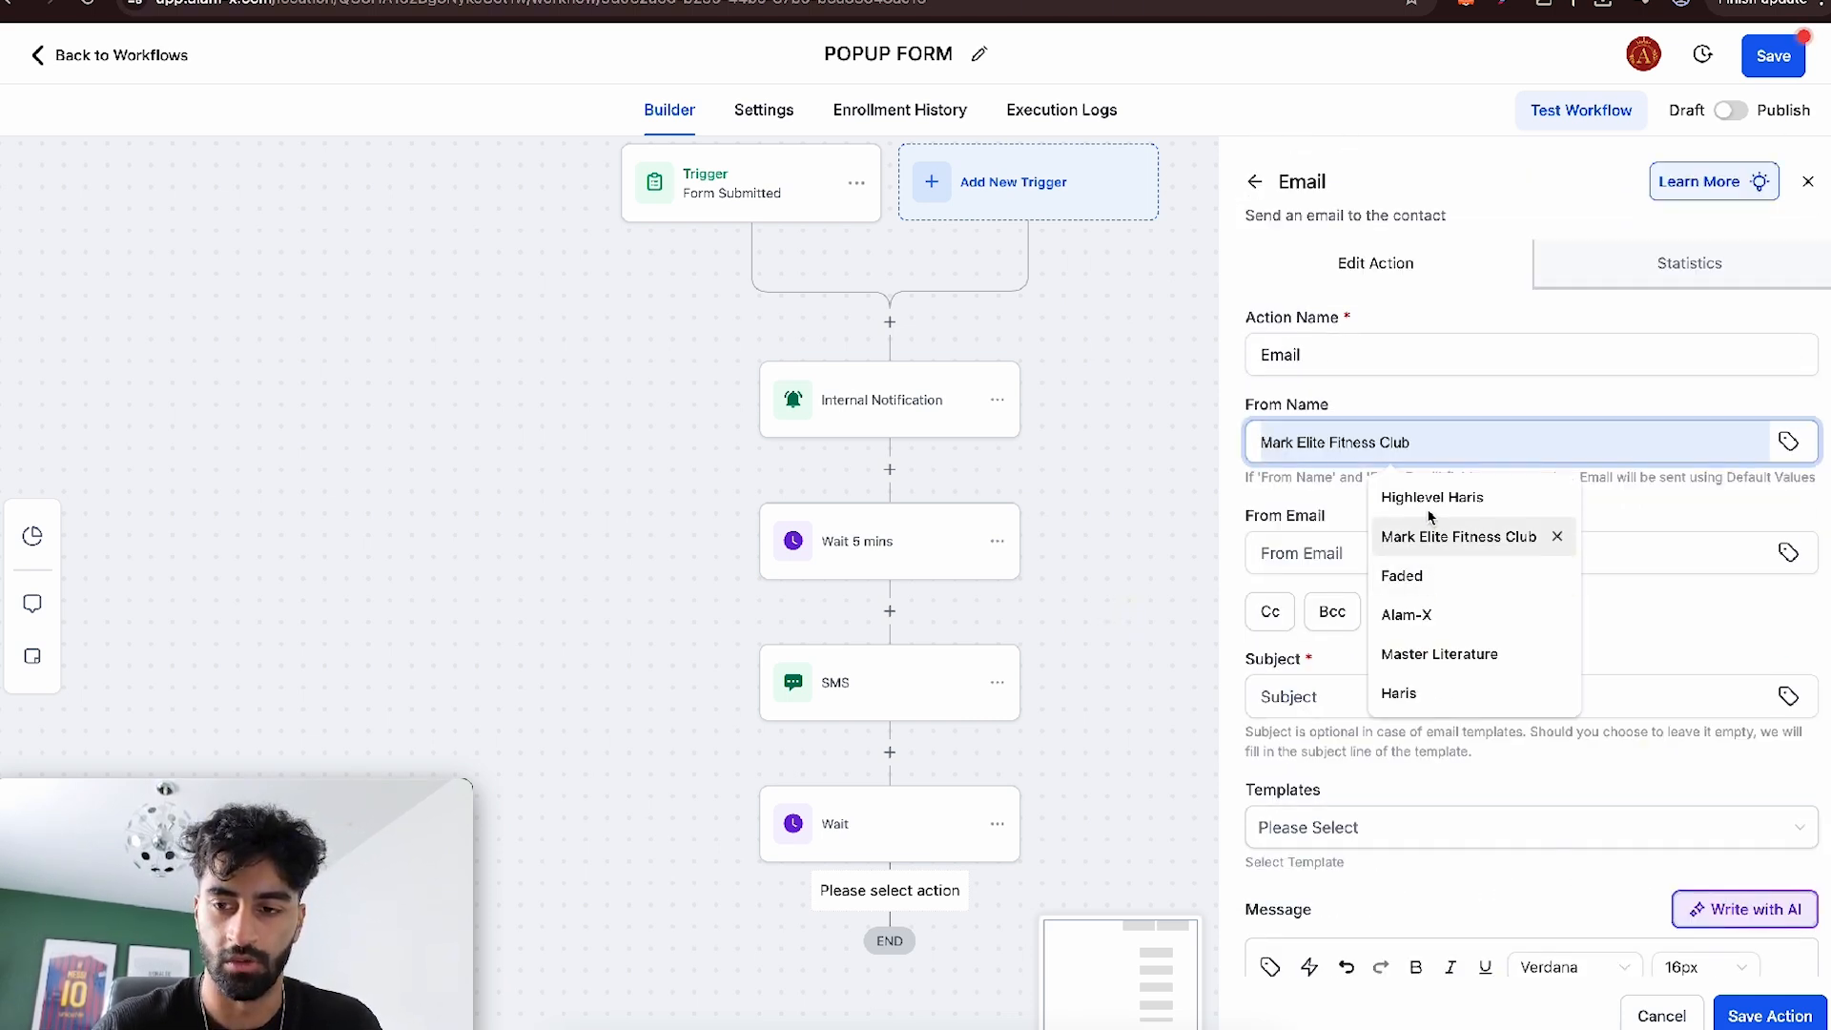
{"action": "left_click", "coordinate": [1443, 617]}
{"action": "left_click", "coordinate": [1364, 553]}
{"action": "left_click", "coordinate": [1430, 605]}
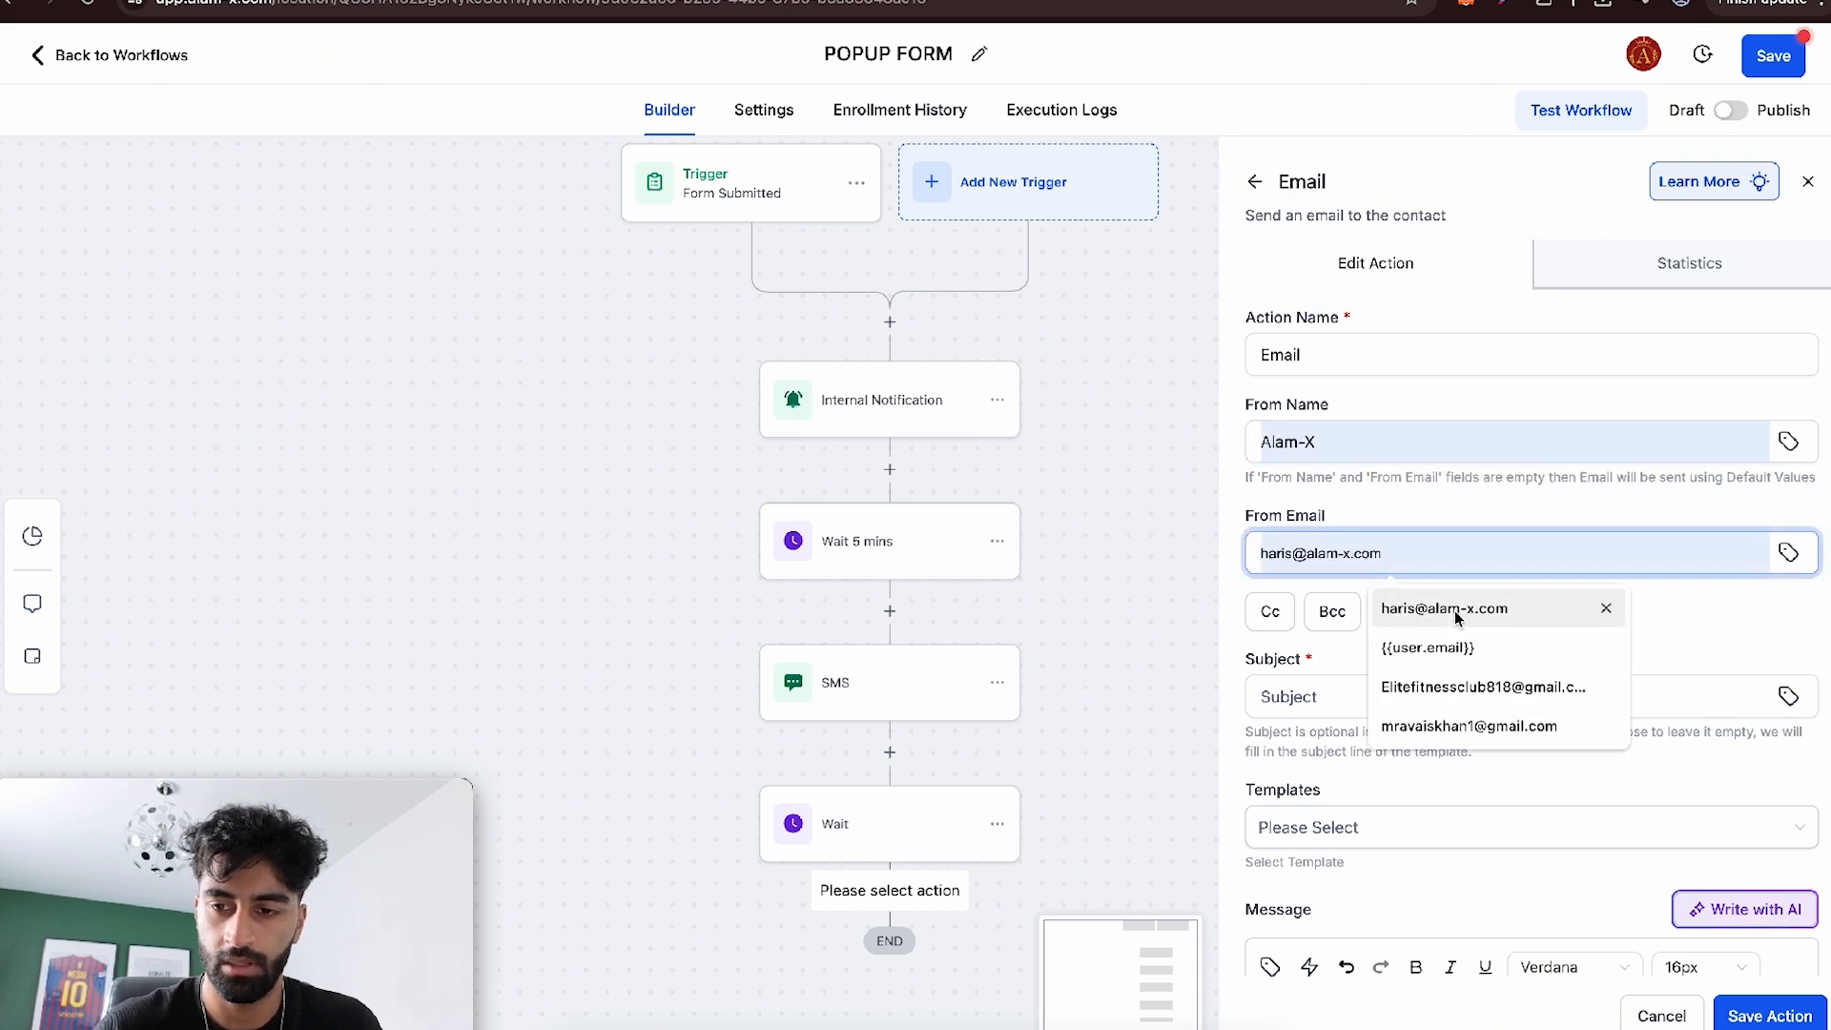
{"action": "left_click", "coordinate": [1383, 696]}
{"action": "left_click", "coordinate": [1469, 750]}
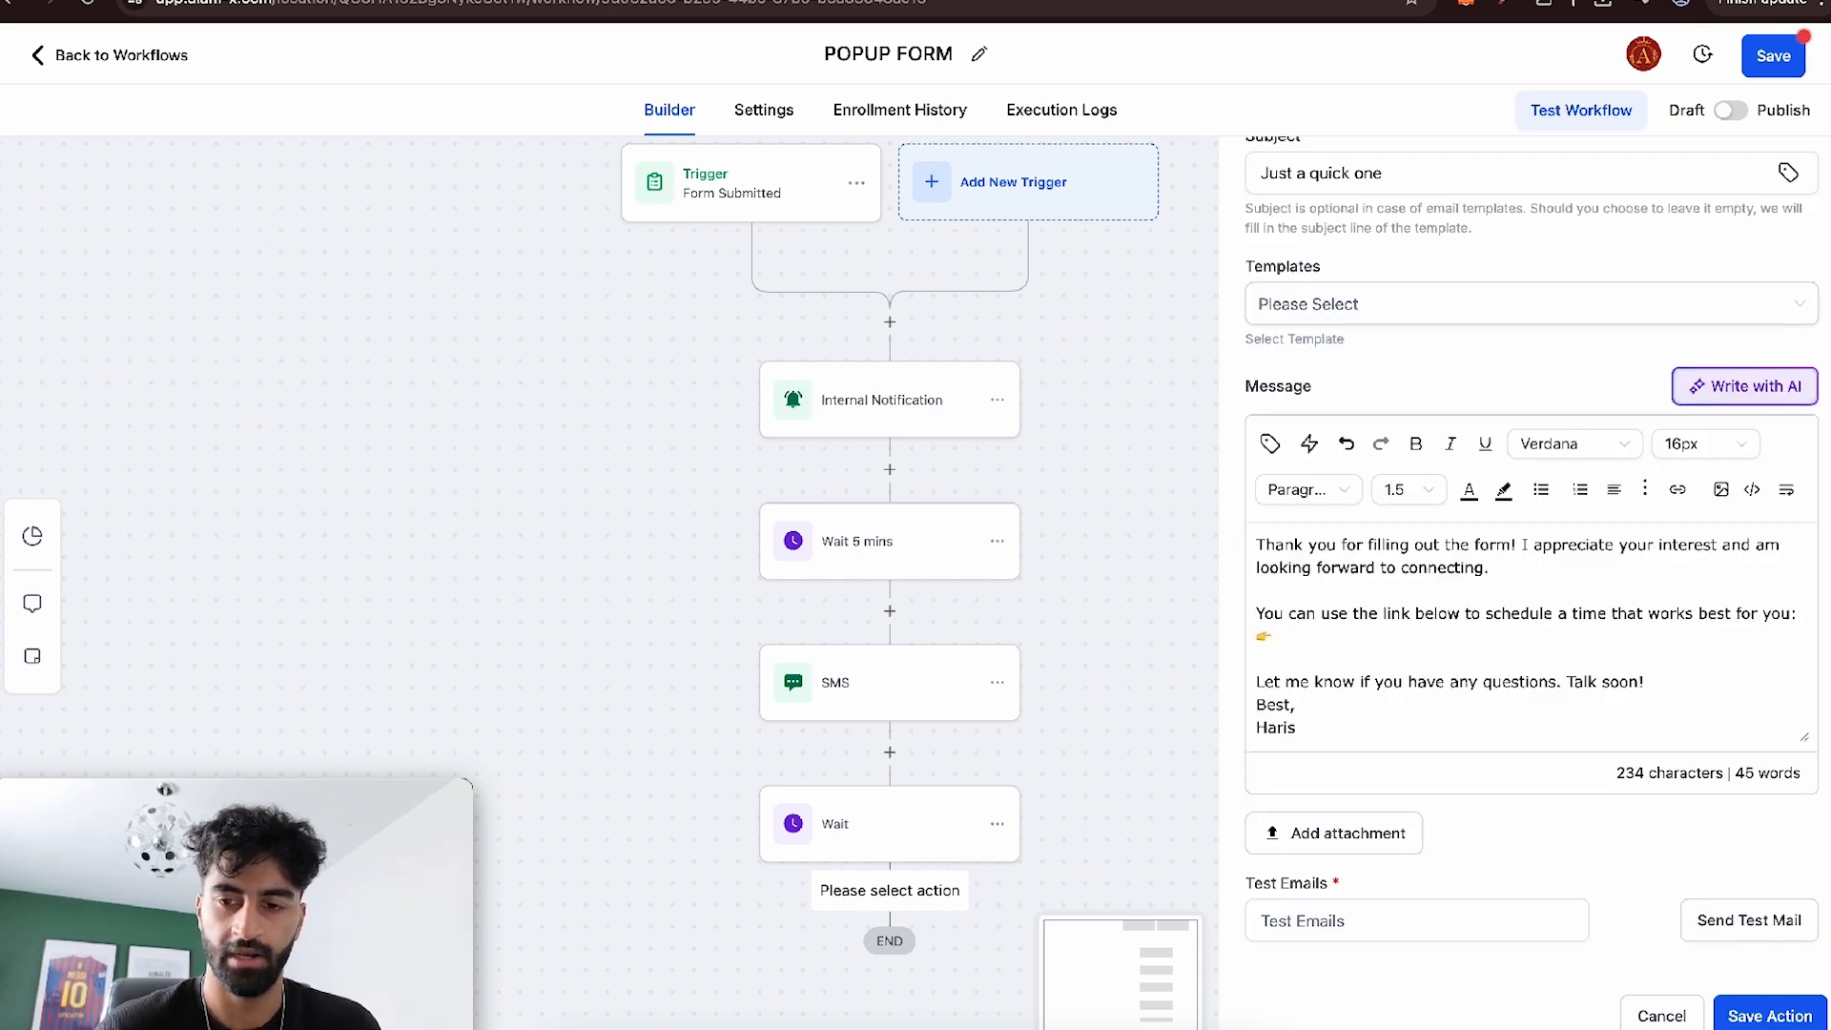
- Insert the appointment Meeting Location value as the email's scheduling link, add "yesterday" to the email text, and save the action
{"action": "left_click", "coordinate": [1269, 443]}
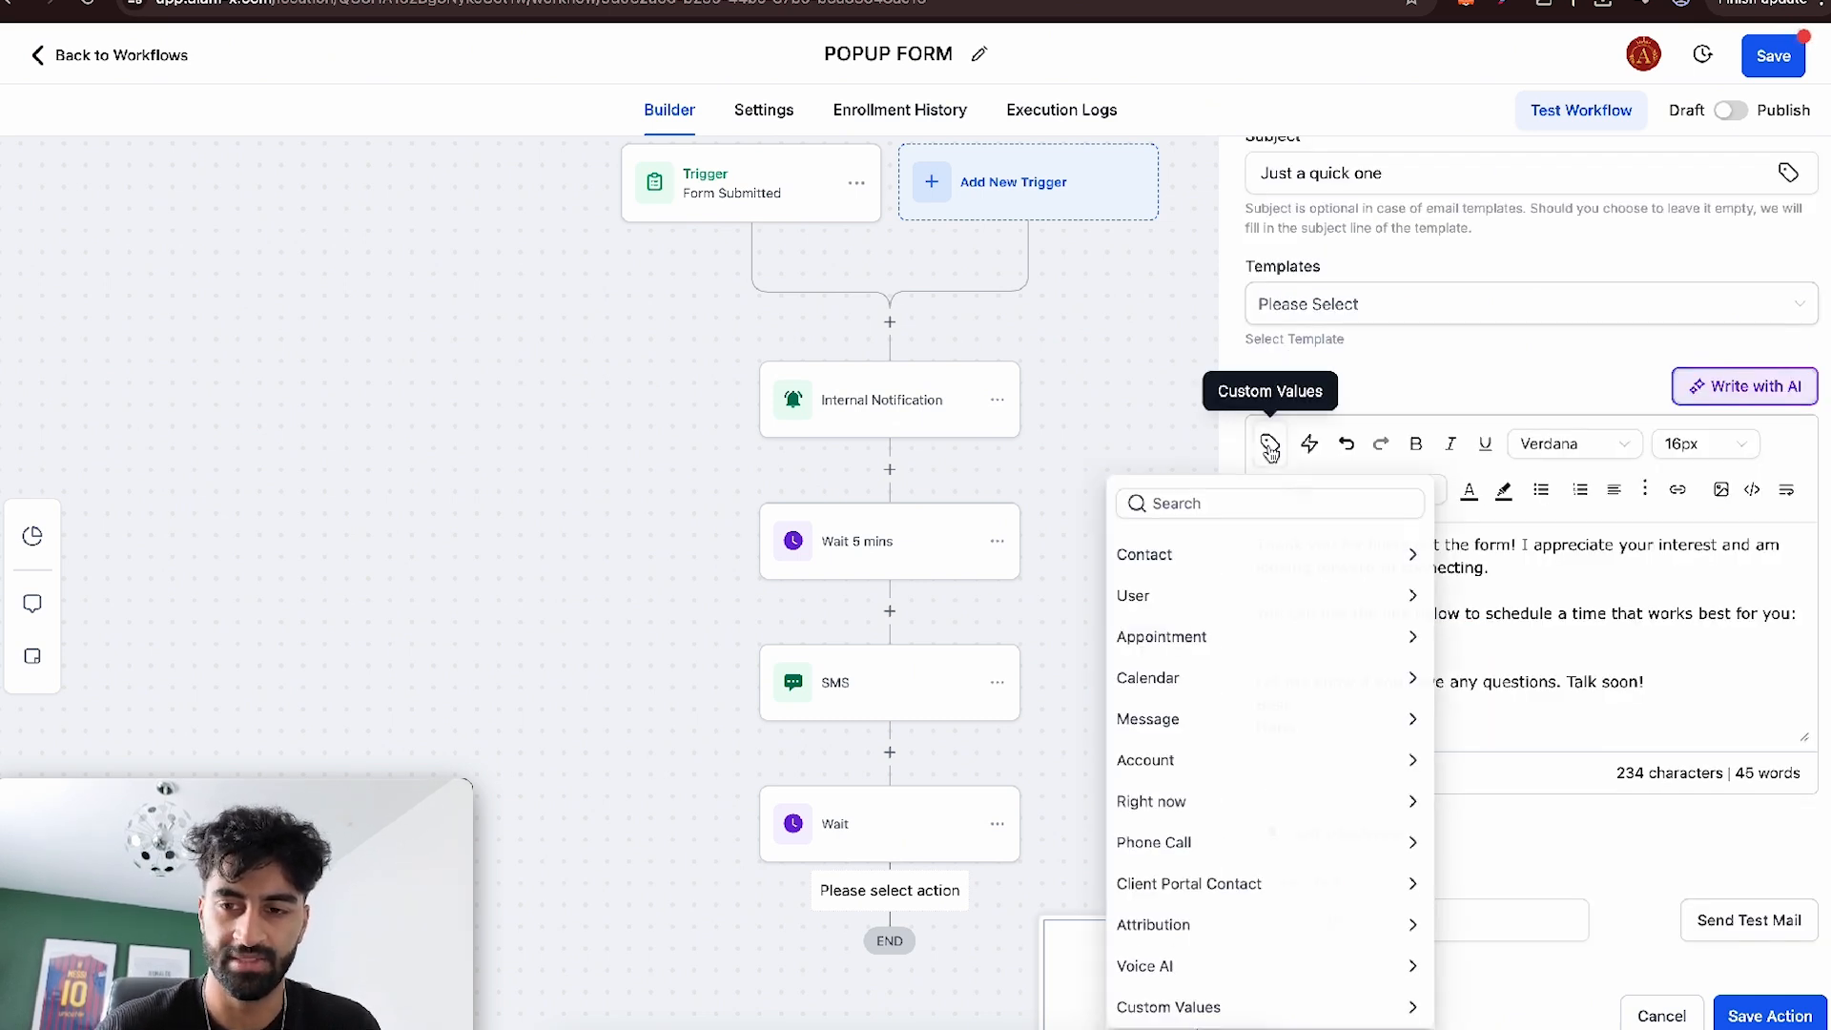
{"action": "left_click", "coordinate": [1253, 633]}
{"action": "scroll", "coordinate": [1268, 735], "scroll_direction": "down", "scroll_amount": 4}
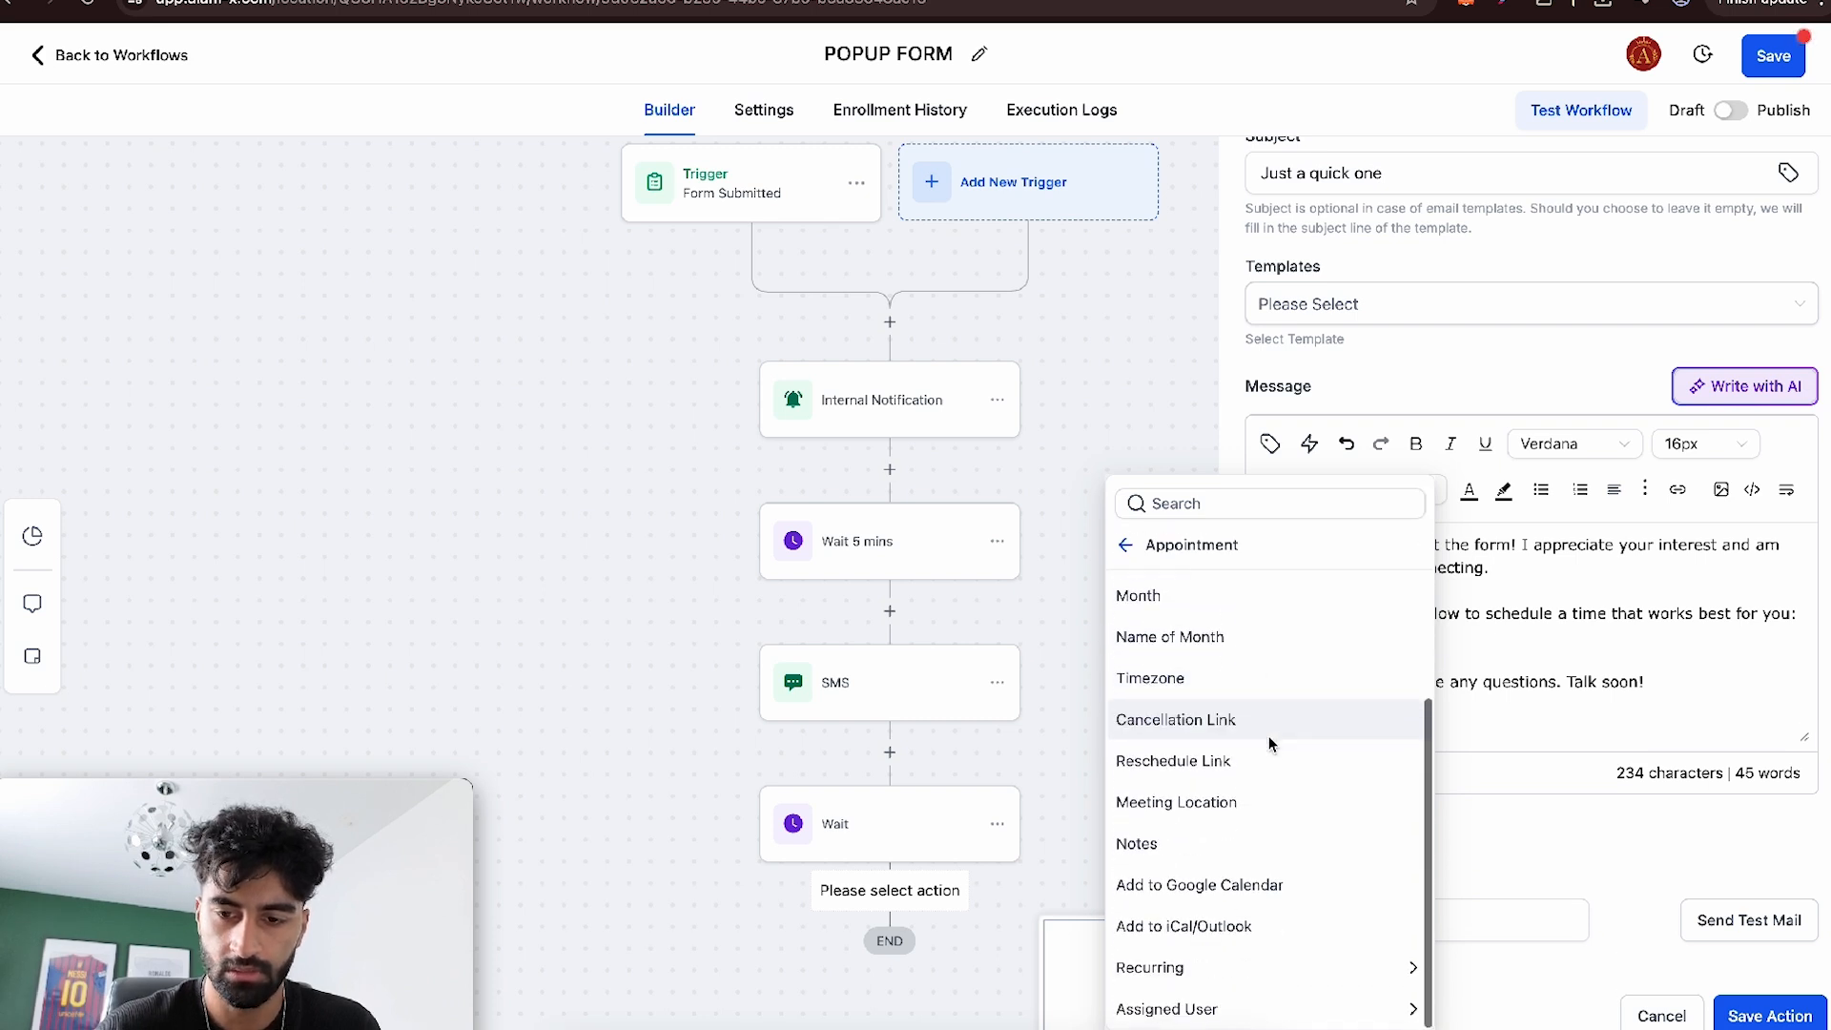
{"action": "left_click", "coordinate": [1239, 803]}
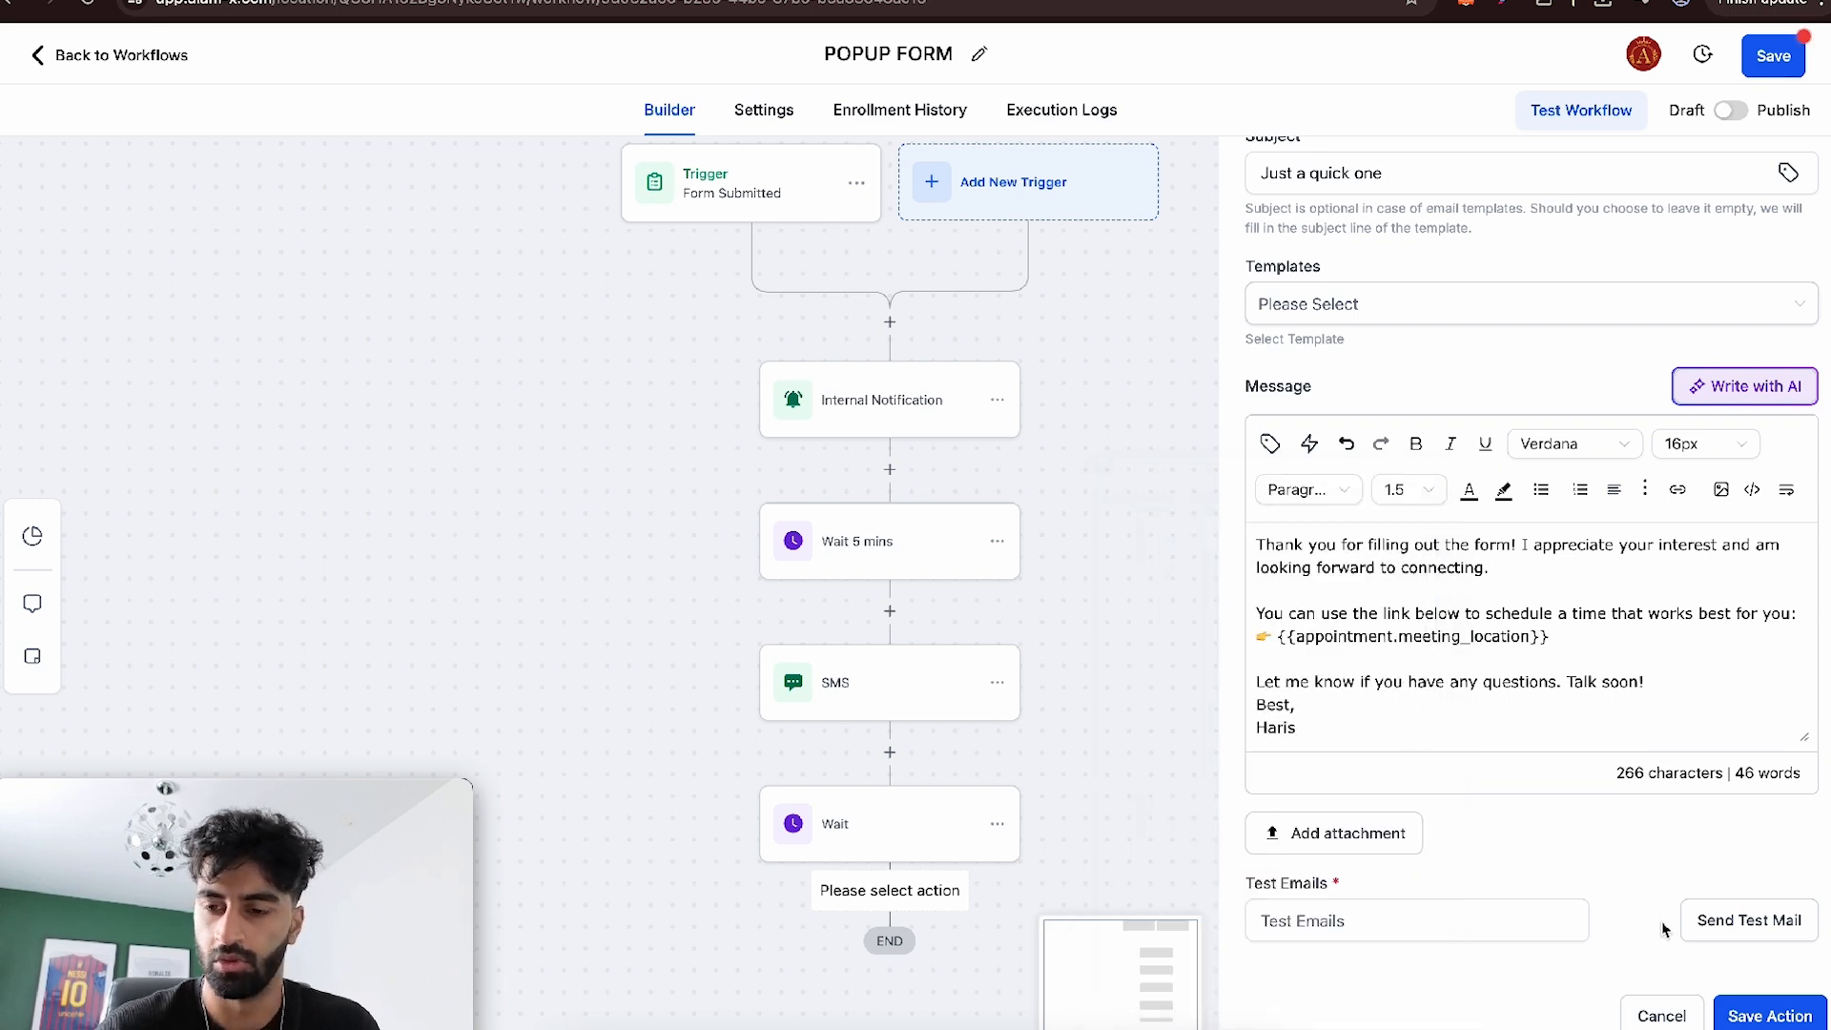
{"action": "scroll", "coordinate": [1550, 673], "scroll_direction": "up", "scroll_amount": 1}
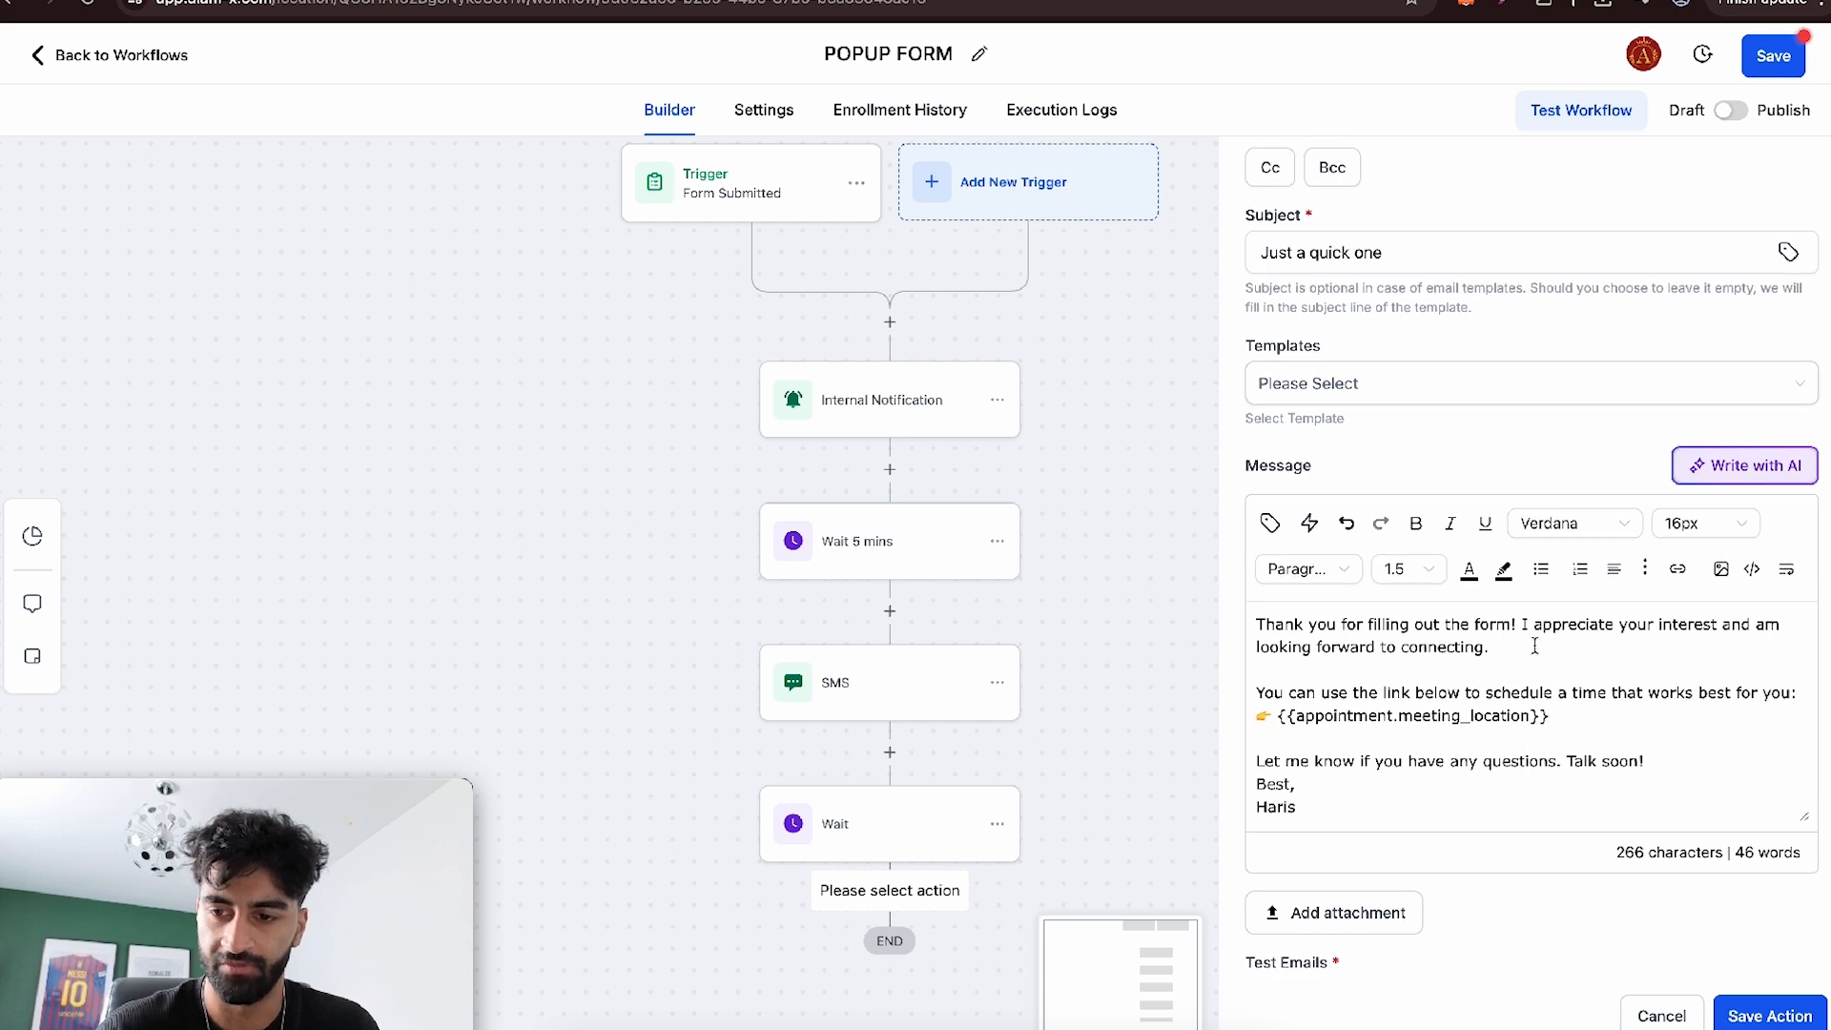
{"action": "type", "text": "yesterday"}
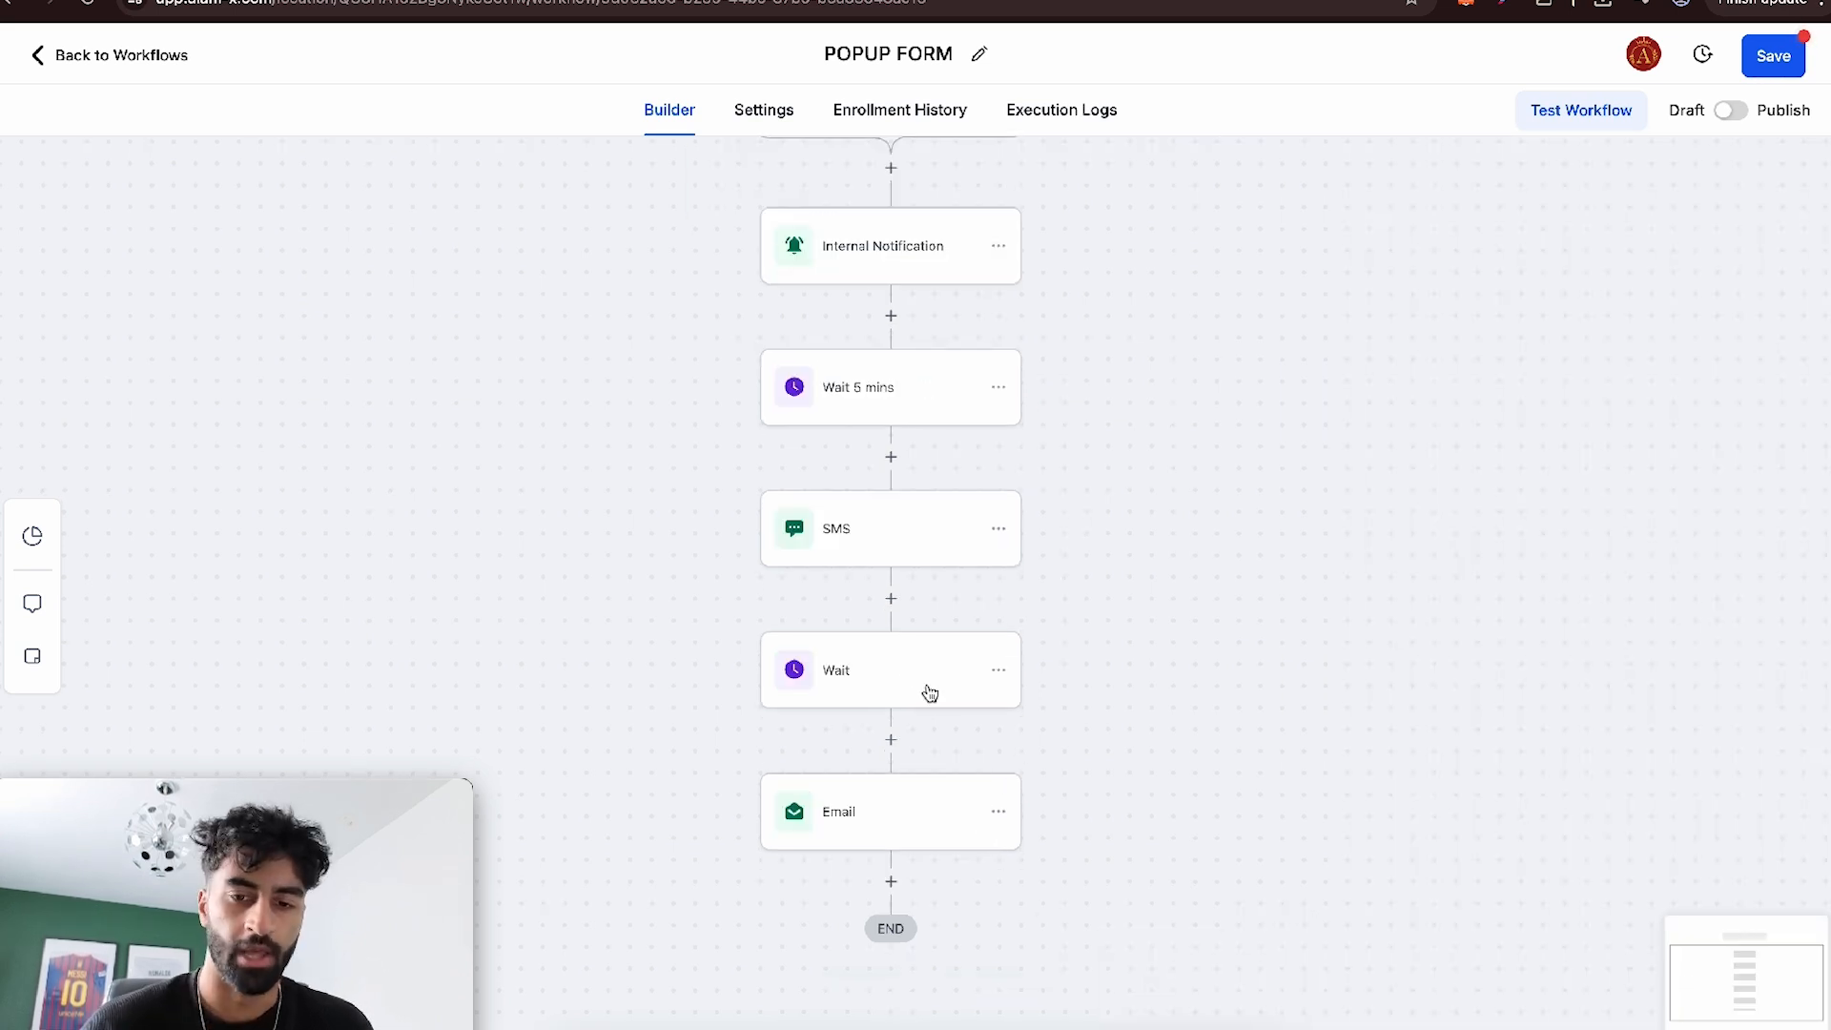
- Rename the wait action before the Email to "Wait 1 day" and save it
{"action": "left_click", "coordinate": [907, 679]}
{"action": "left_click", "coordinate": [1093, 316]}
{"action": "type", "text": "1 day"}
{"action": "left_click", "coordinate": [1766, 1003]}
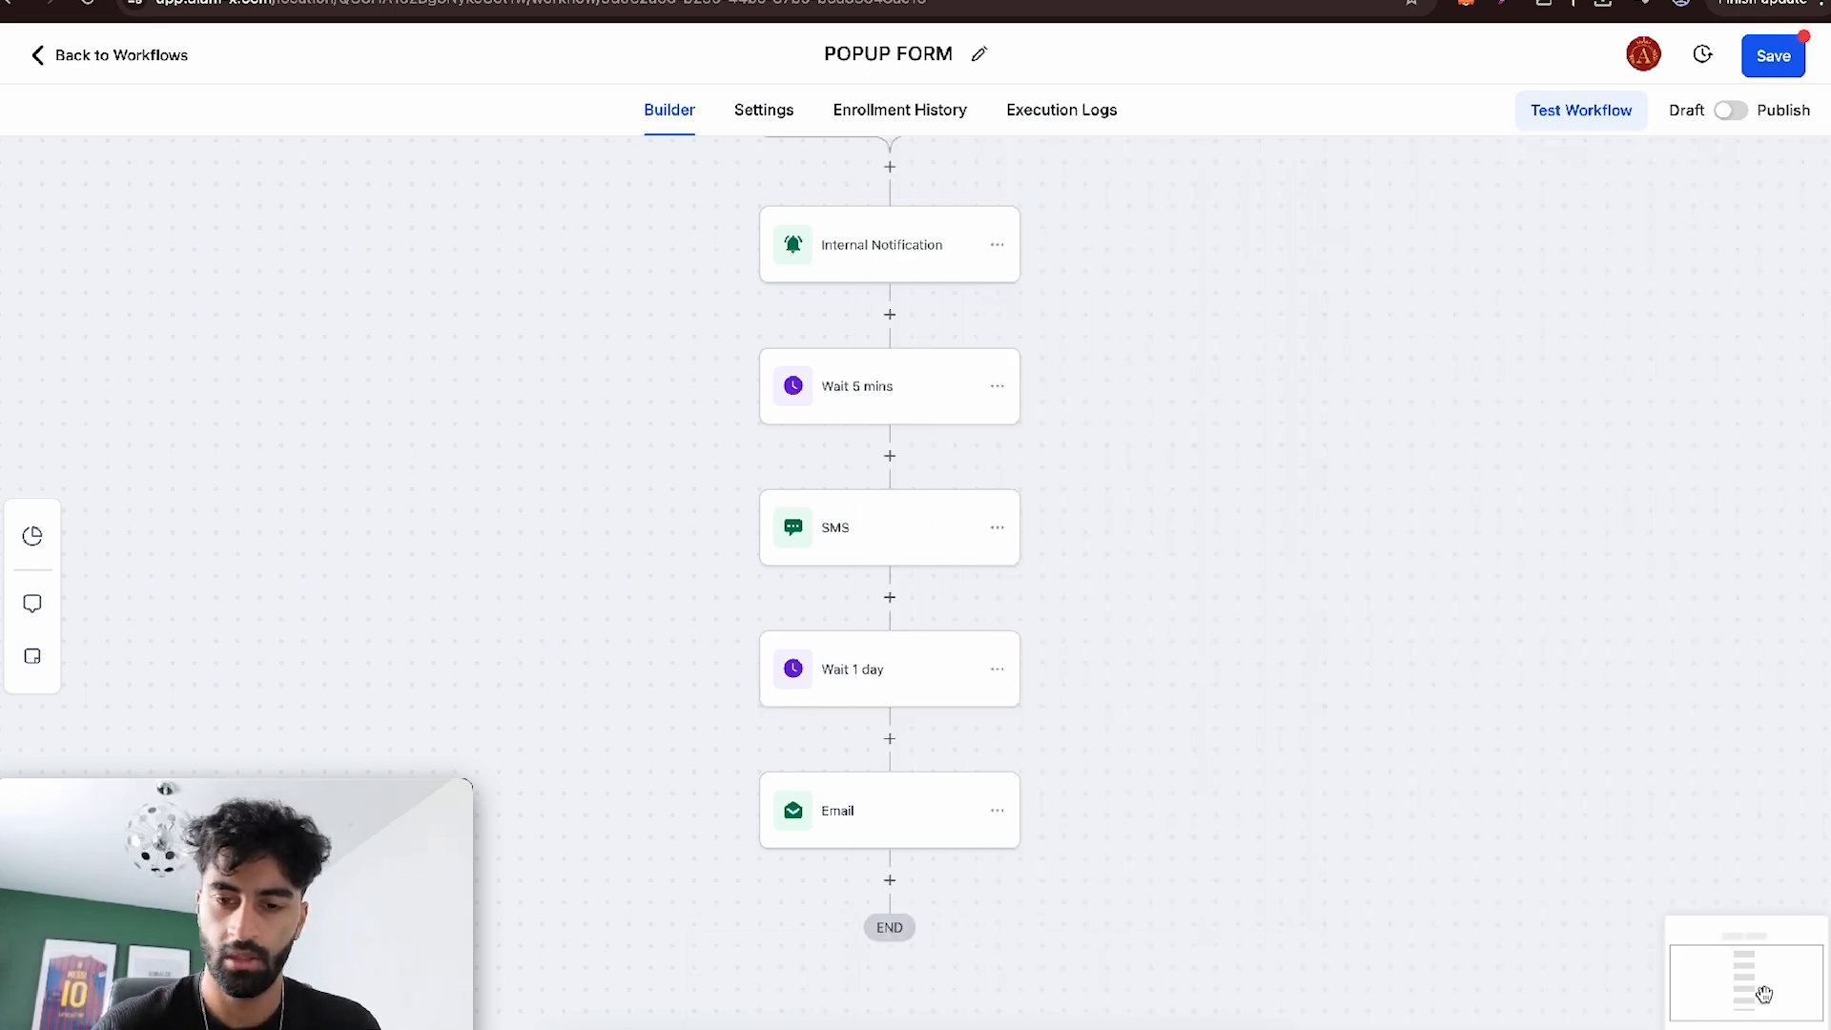
- Switch the POPUP FORM workflow from Draft to Publish and save it
{"action": "left_click", "coordinate": [890, 880]}
{"action": "type", "text": "wait"}
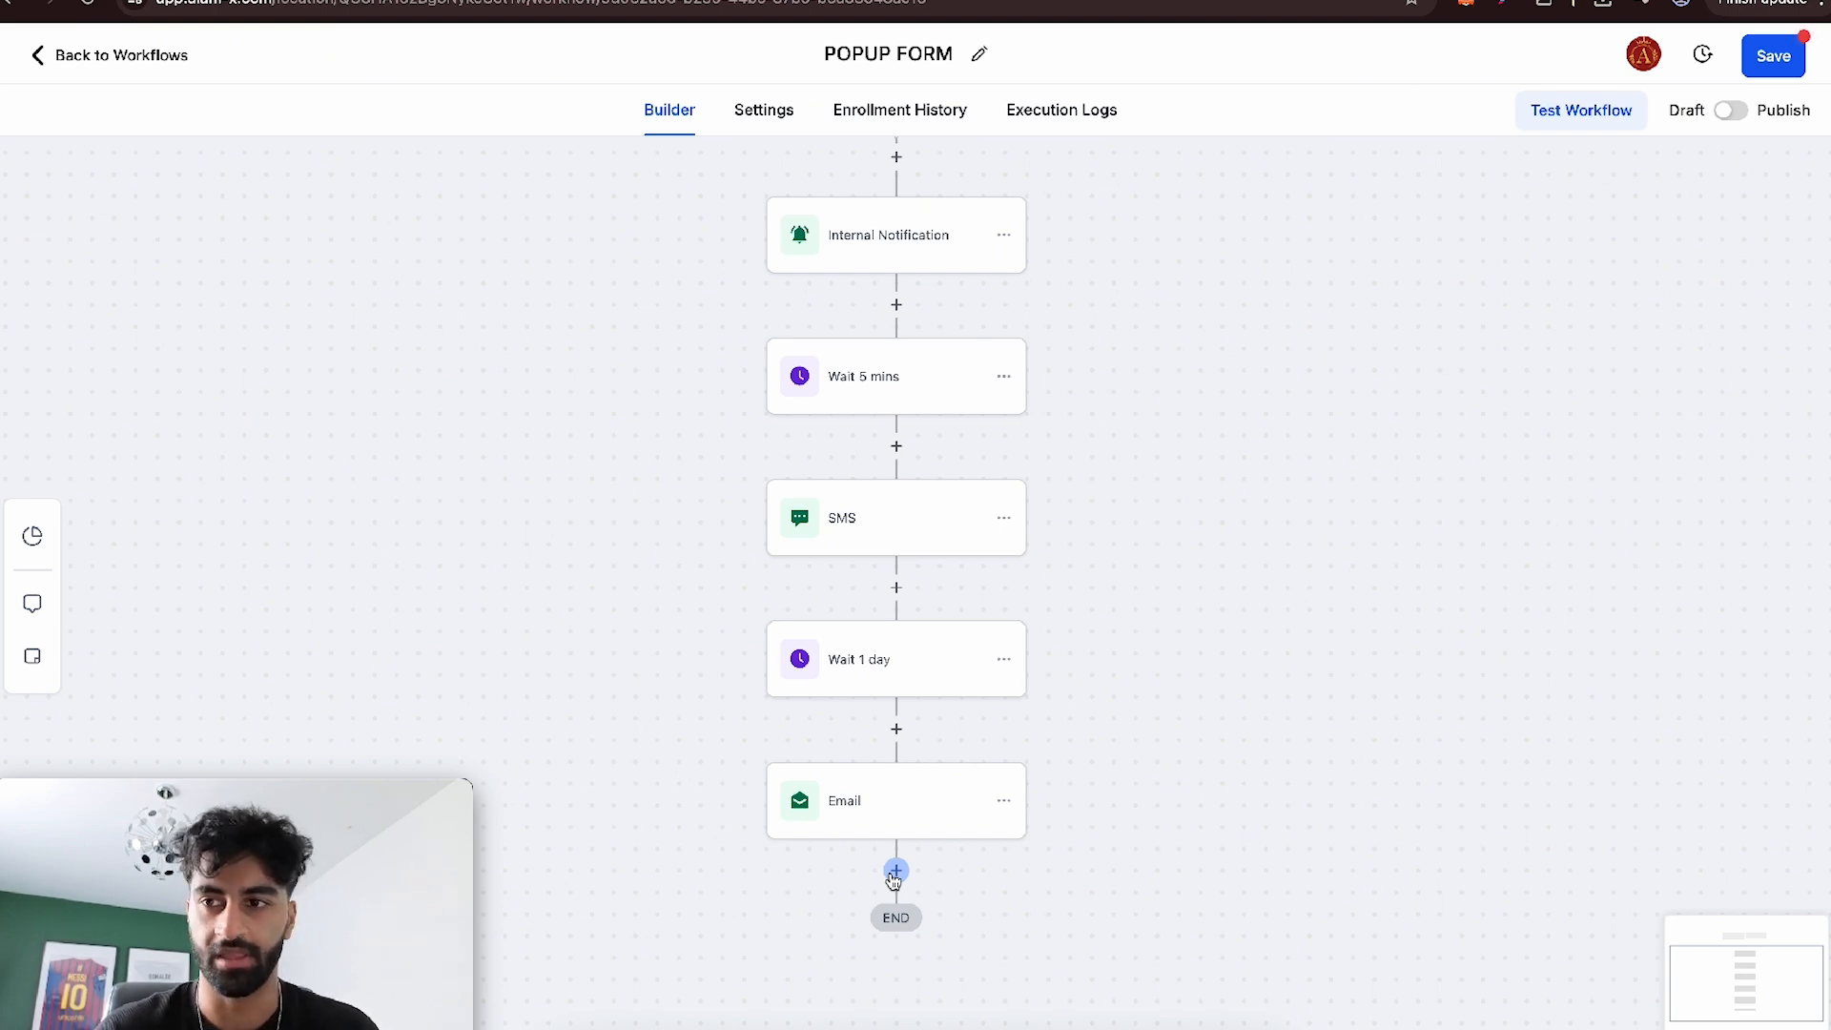
{"action": "left_click", "coordinate": [1728, 112]}
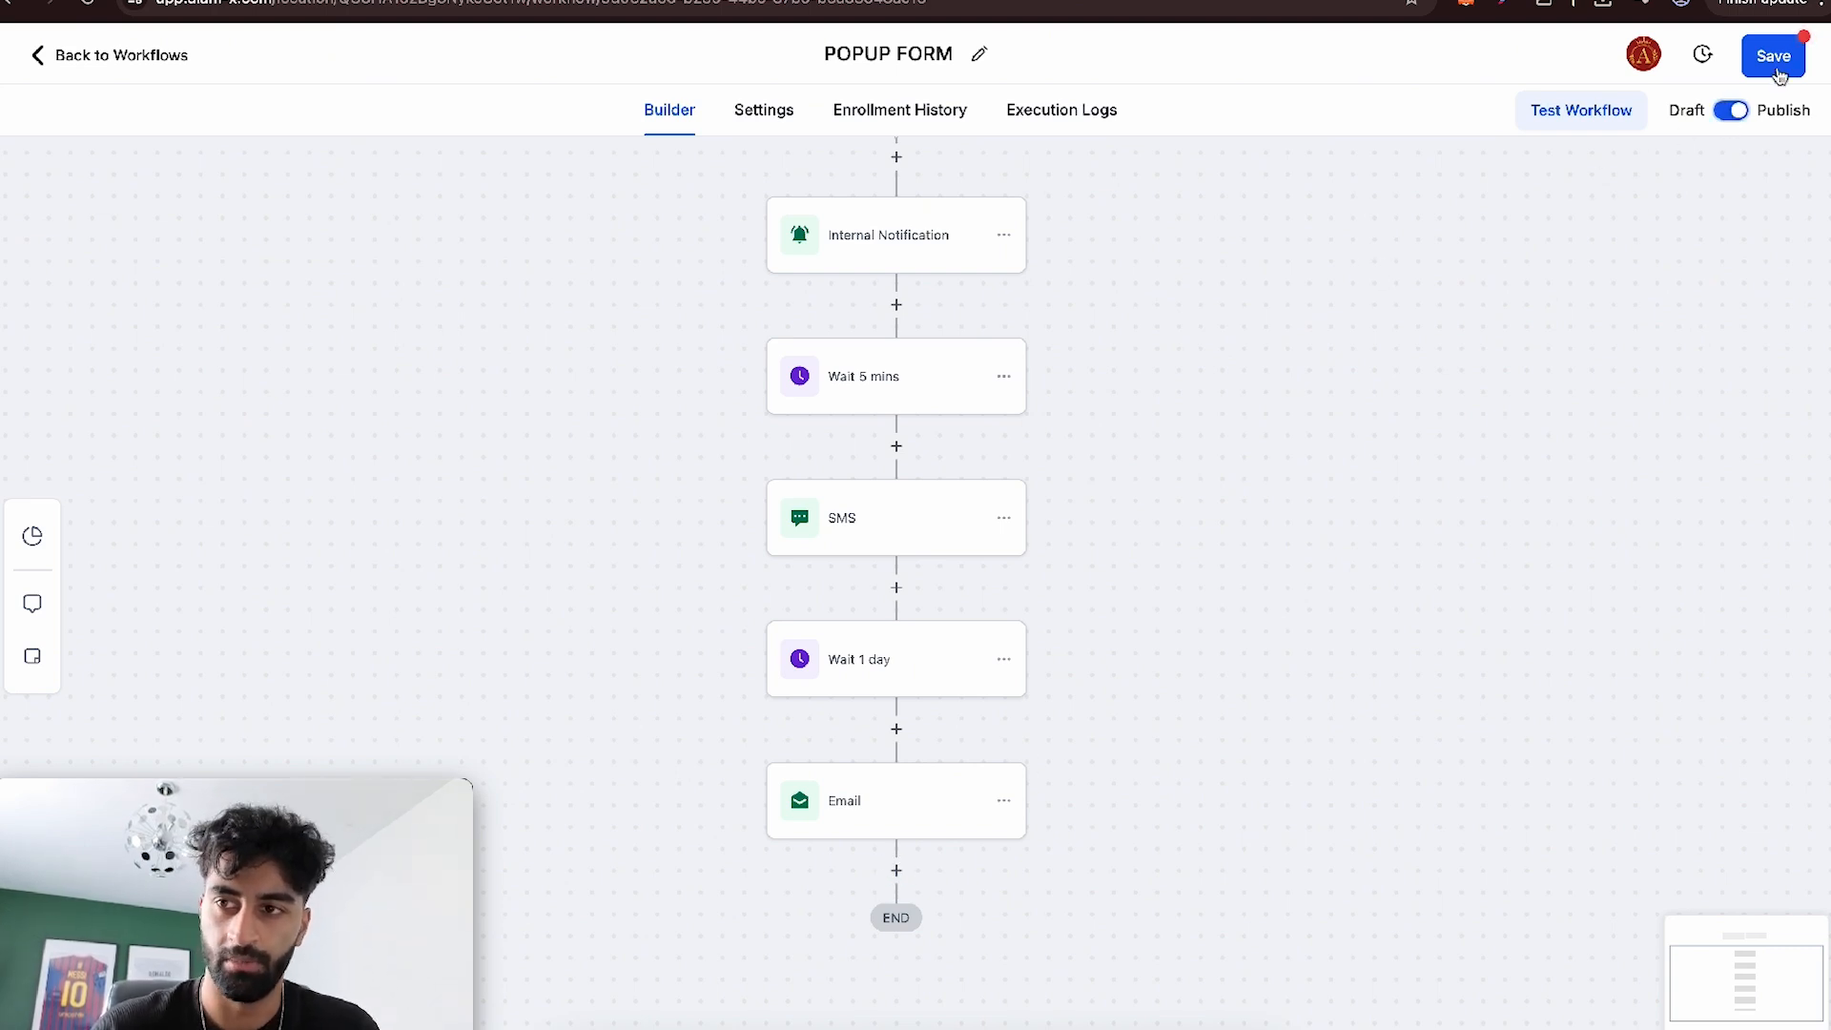
{"action": "scroll", "coordinate": [1007, 342], "scroll_direction": "up", "scroll_amount": 5}
{"action": "scroll", "coordinate": [1007, 339], "scroll_direction": "down", "scroll_amount": 3}
{"action": "left_click", "coordinate": [1769, 56]}
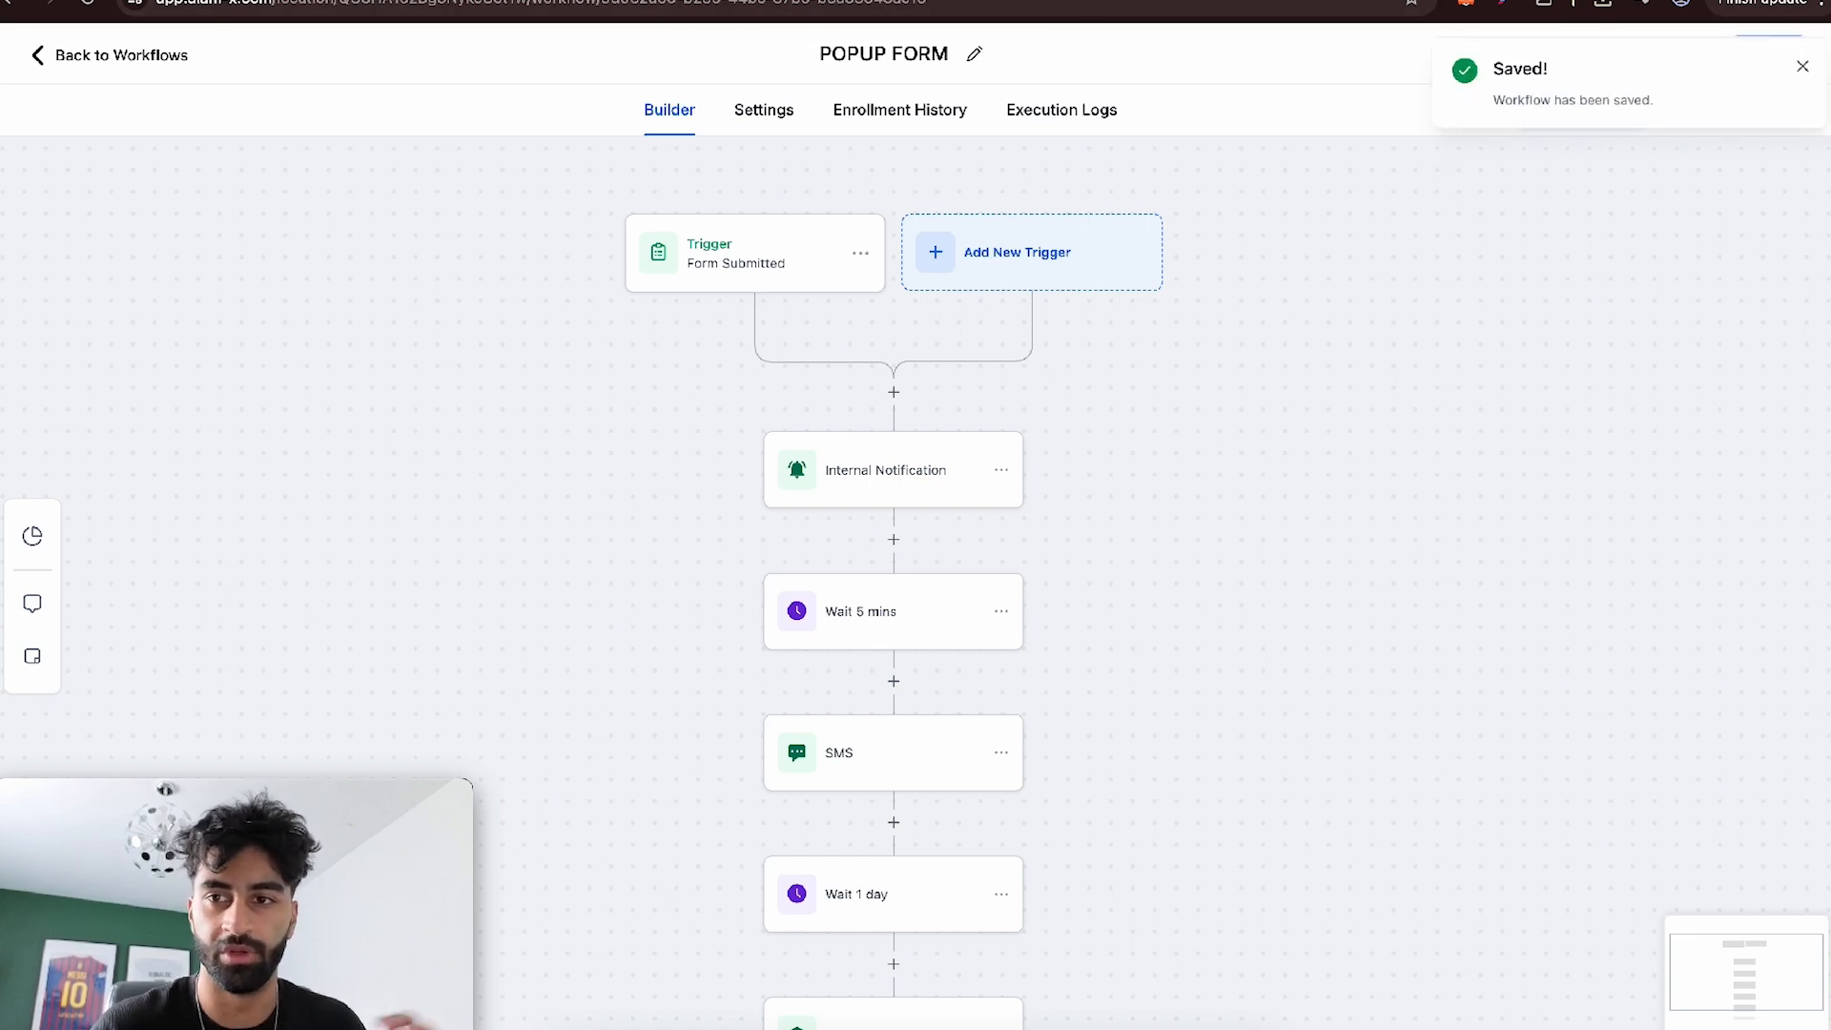
- Open the live alam-x.com home page in a new browser tab
{"action": "key", "text": "super+t"}
{"action": "type", "text": "alam-x.com"}
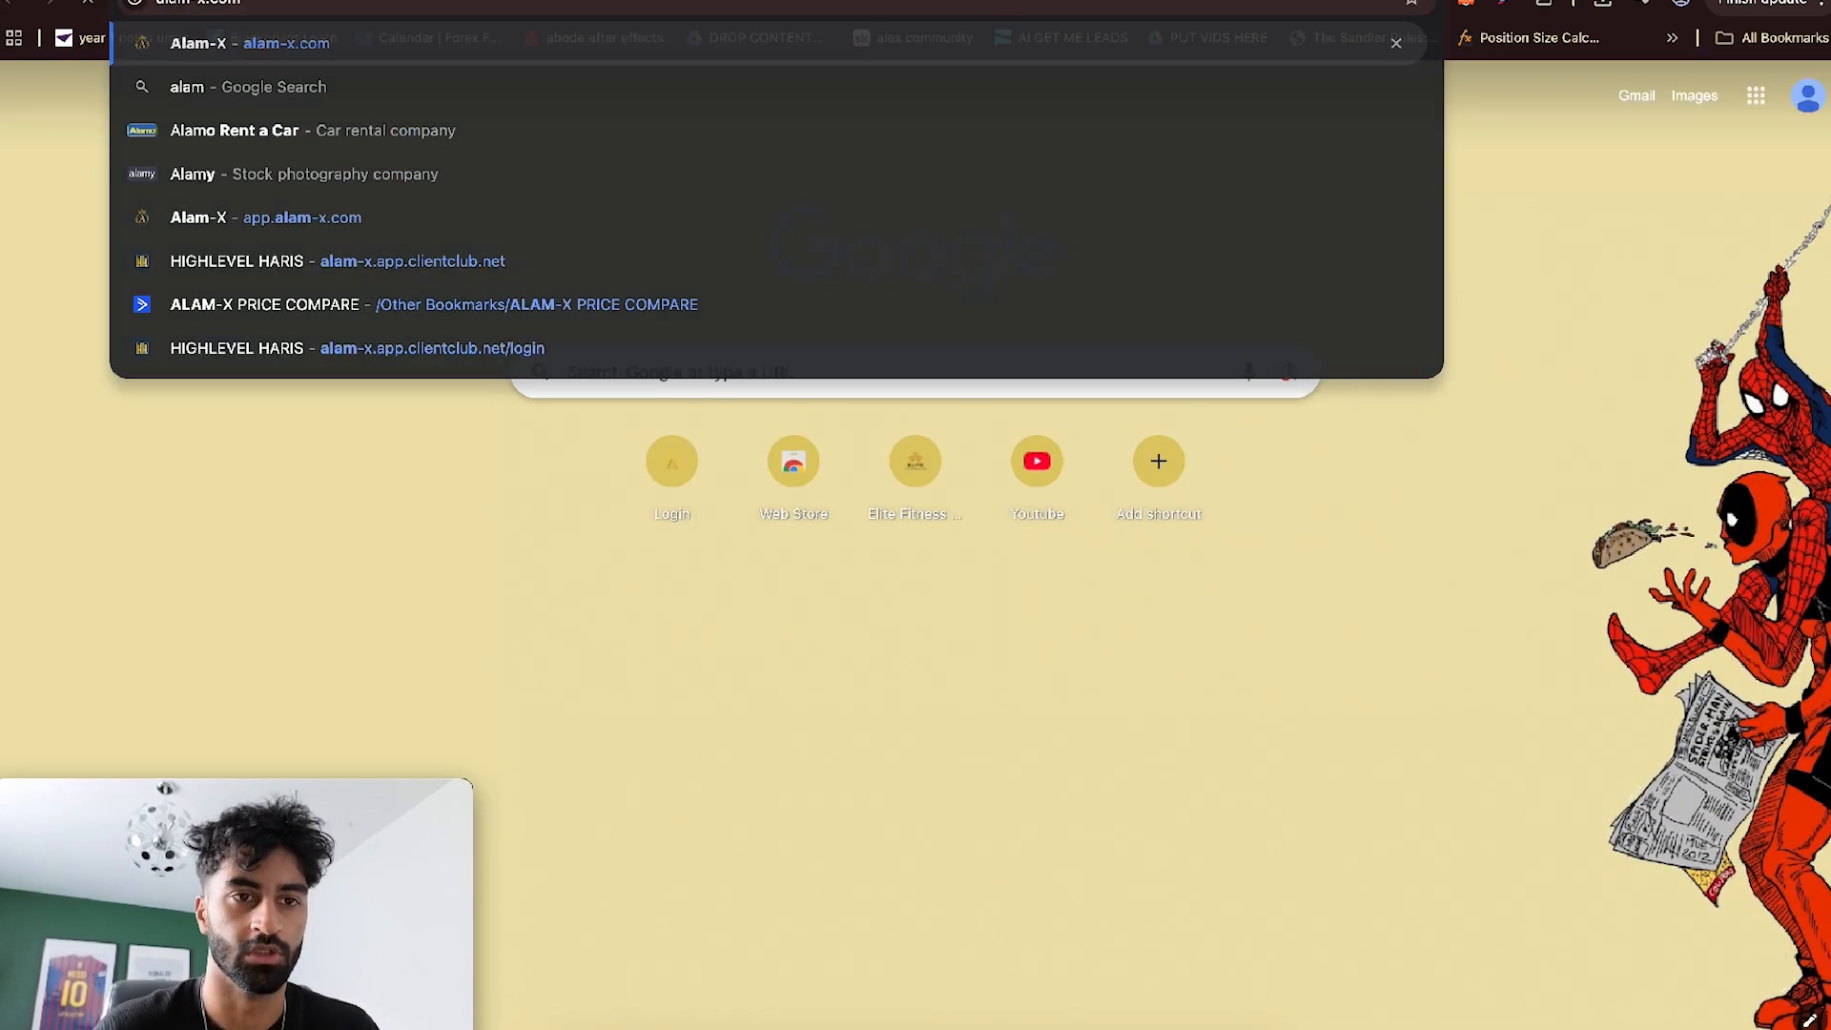
{"action": "key", "text": "Return"}
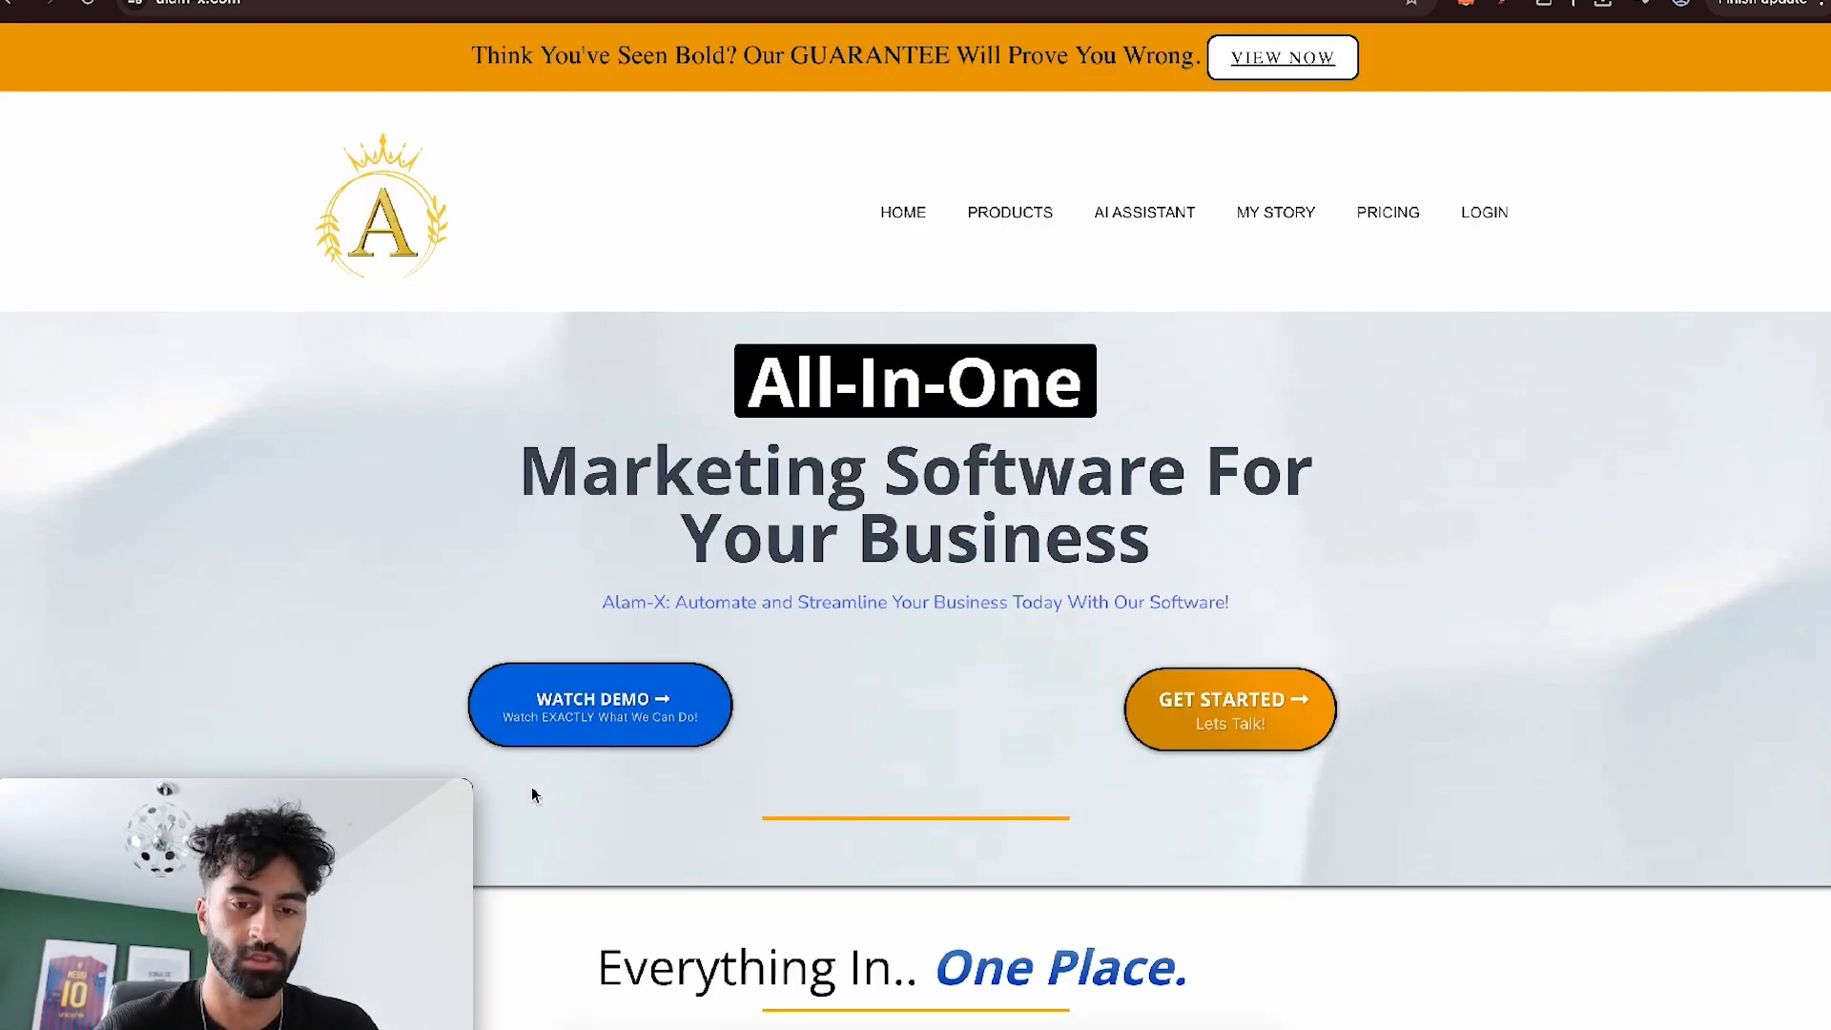
- Test the home page's Watch Demo popup by submitting its lead form, and play the video on the demo page
{"action": "left_click", "coordinate": [592, 721]}
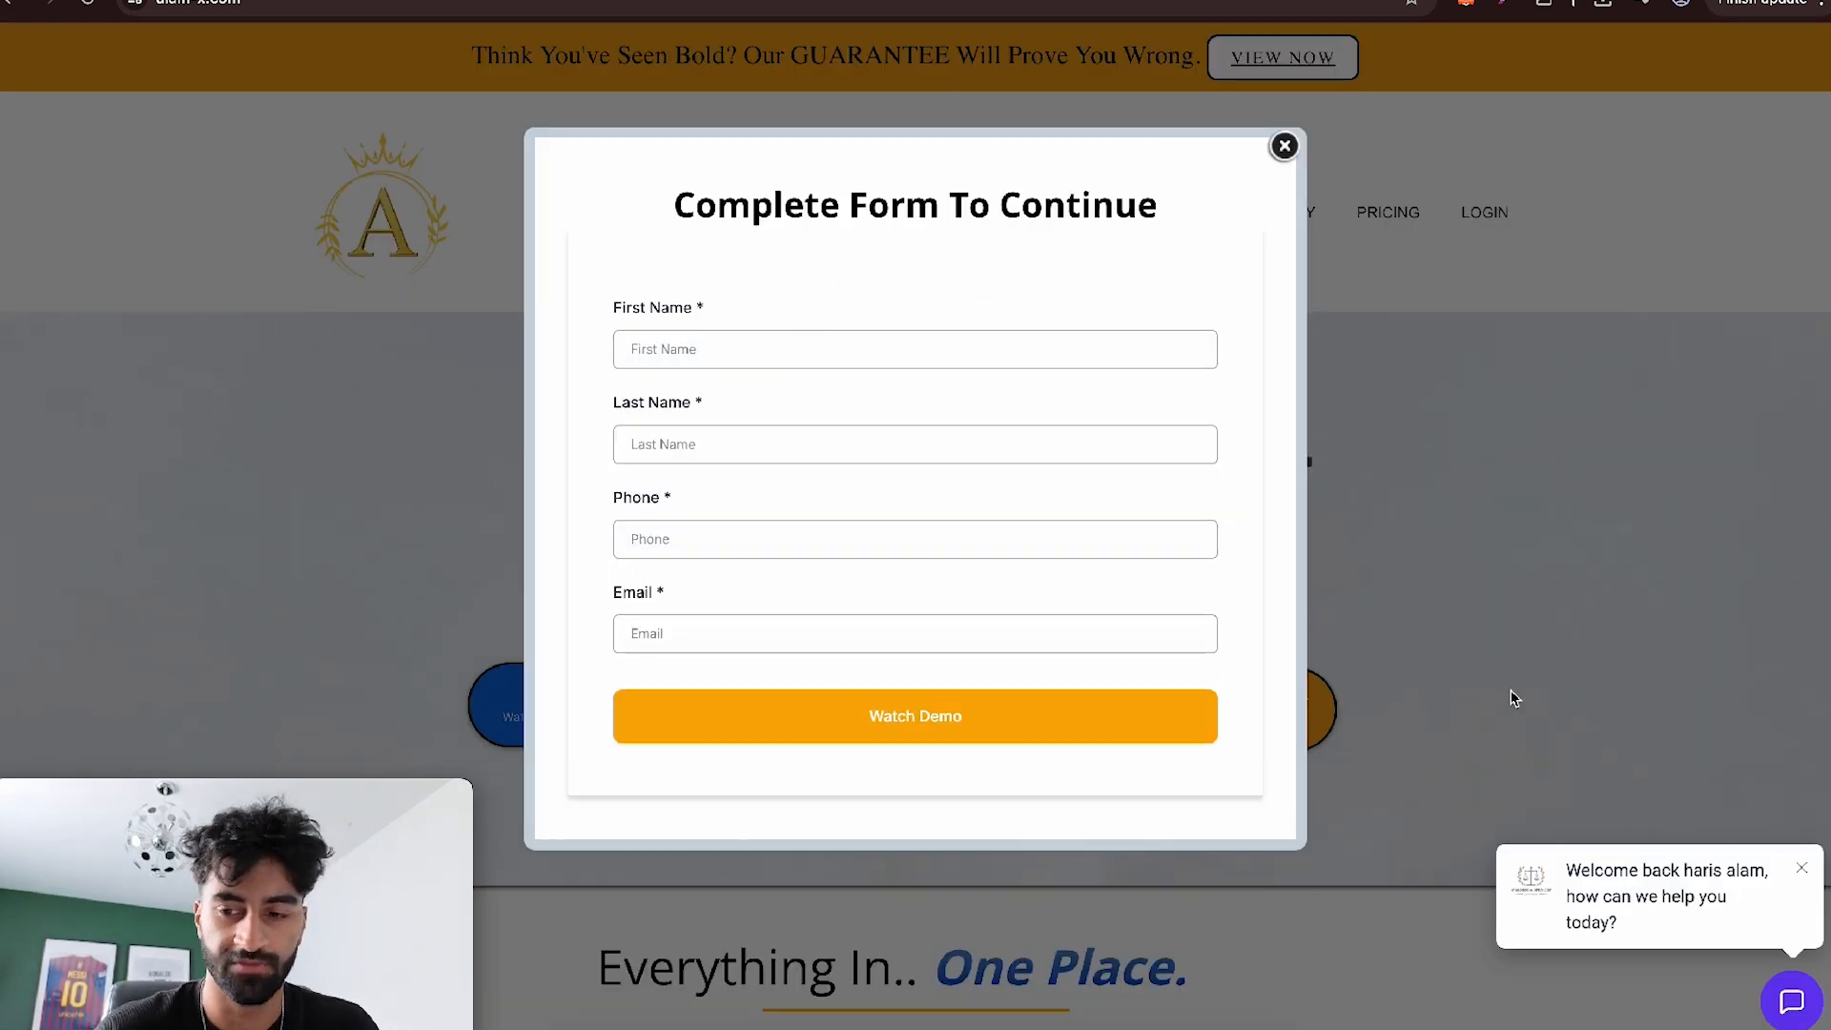
{"action": "left_click", "coordinate": [1802, 867]}
{"action": "left_click", "coordinate": [799, 711]}
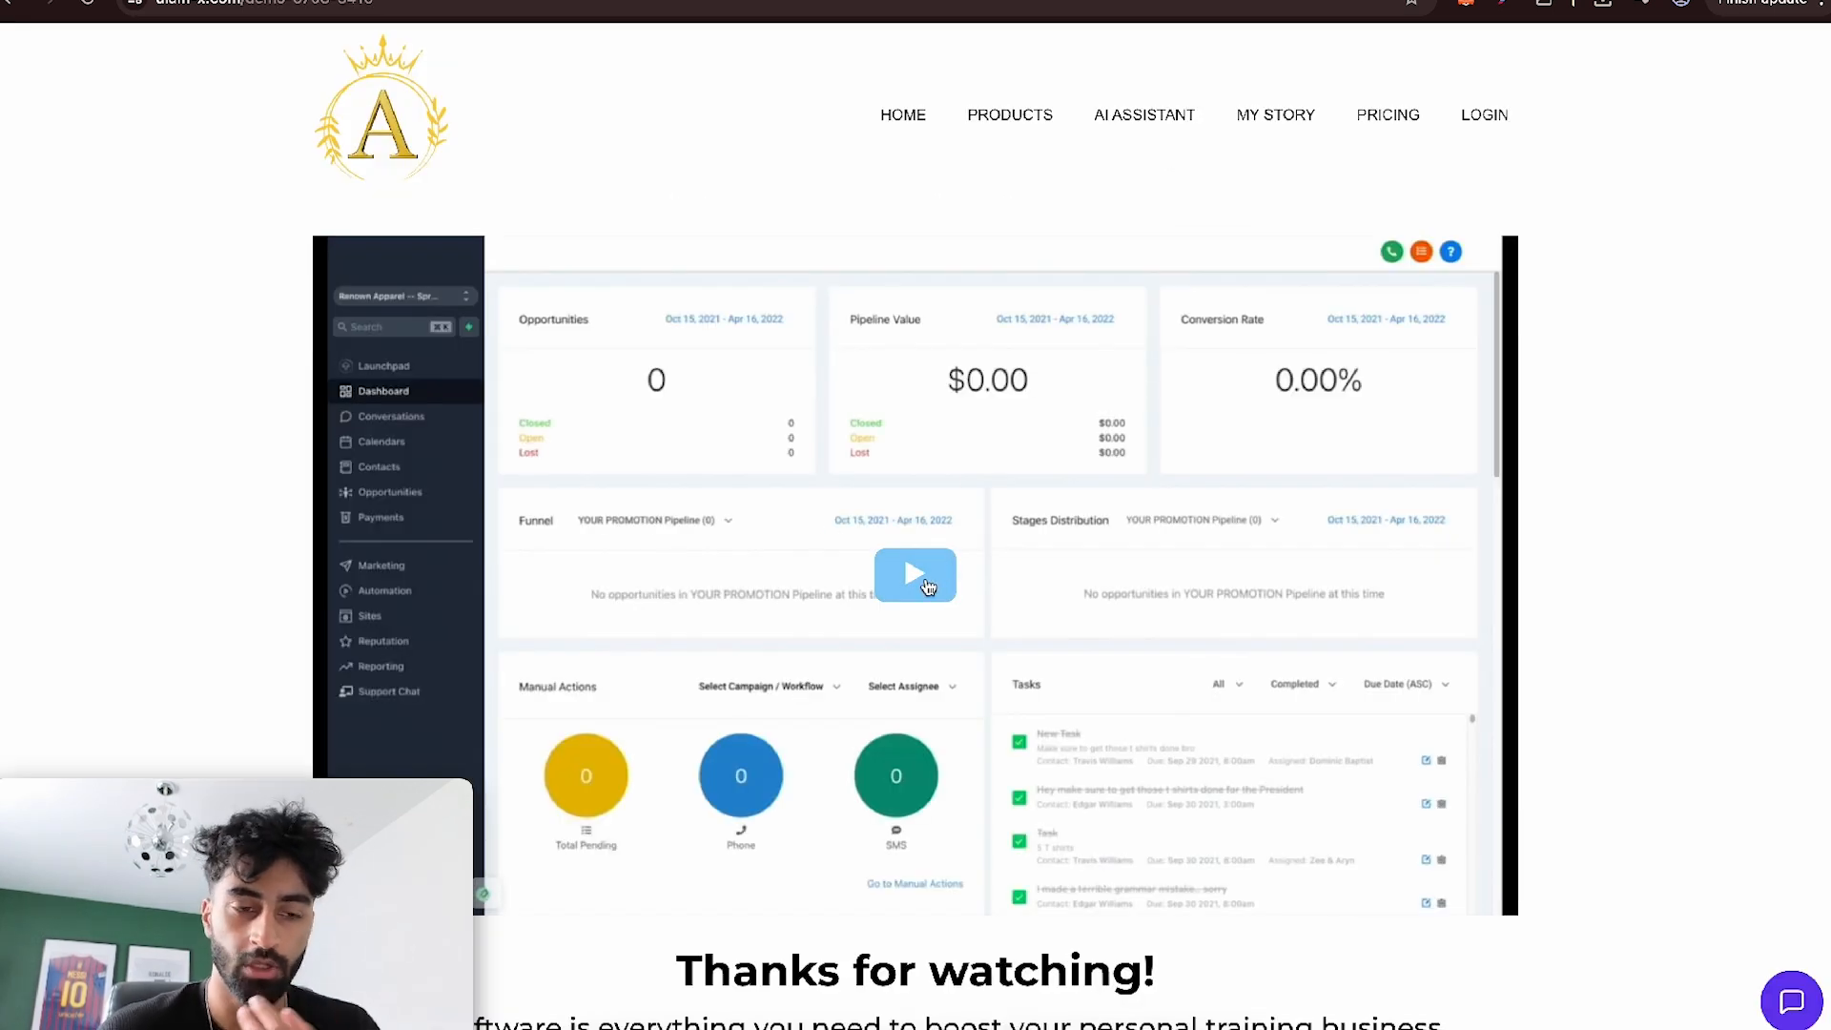
{"action": "left_click", "coordinate": [925, 581]}
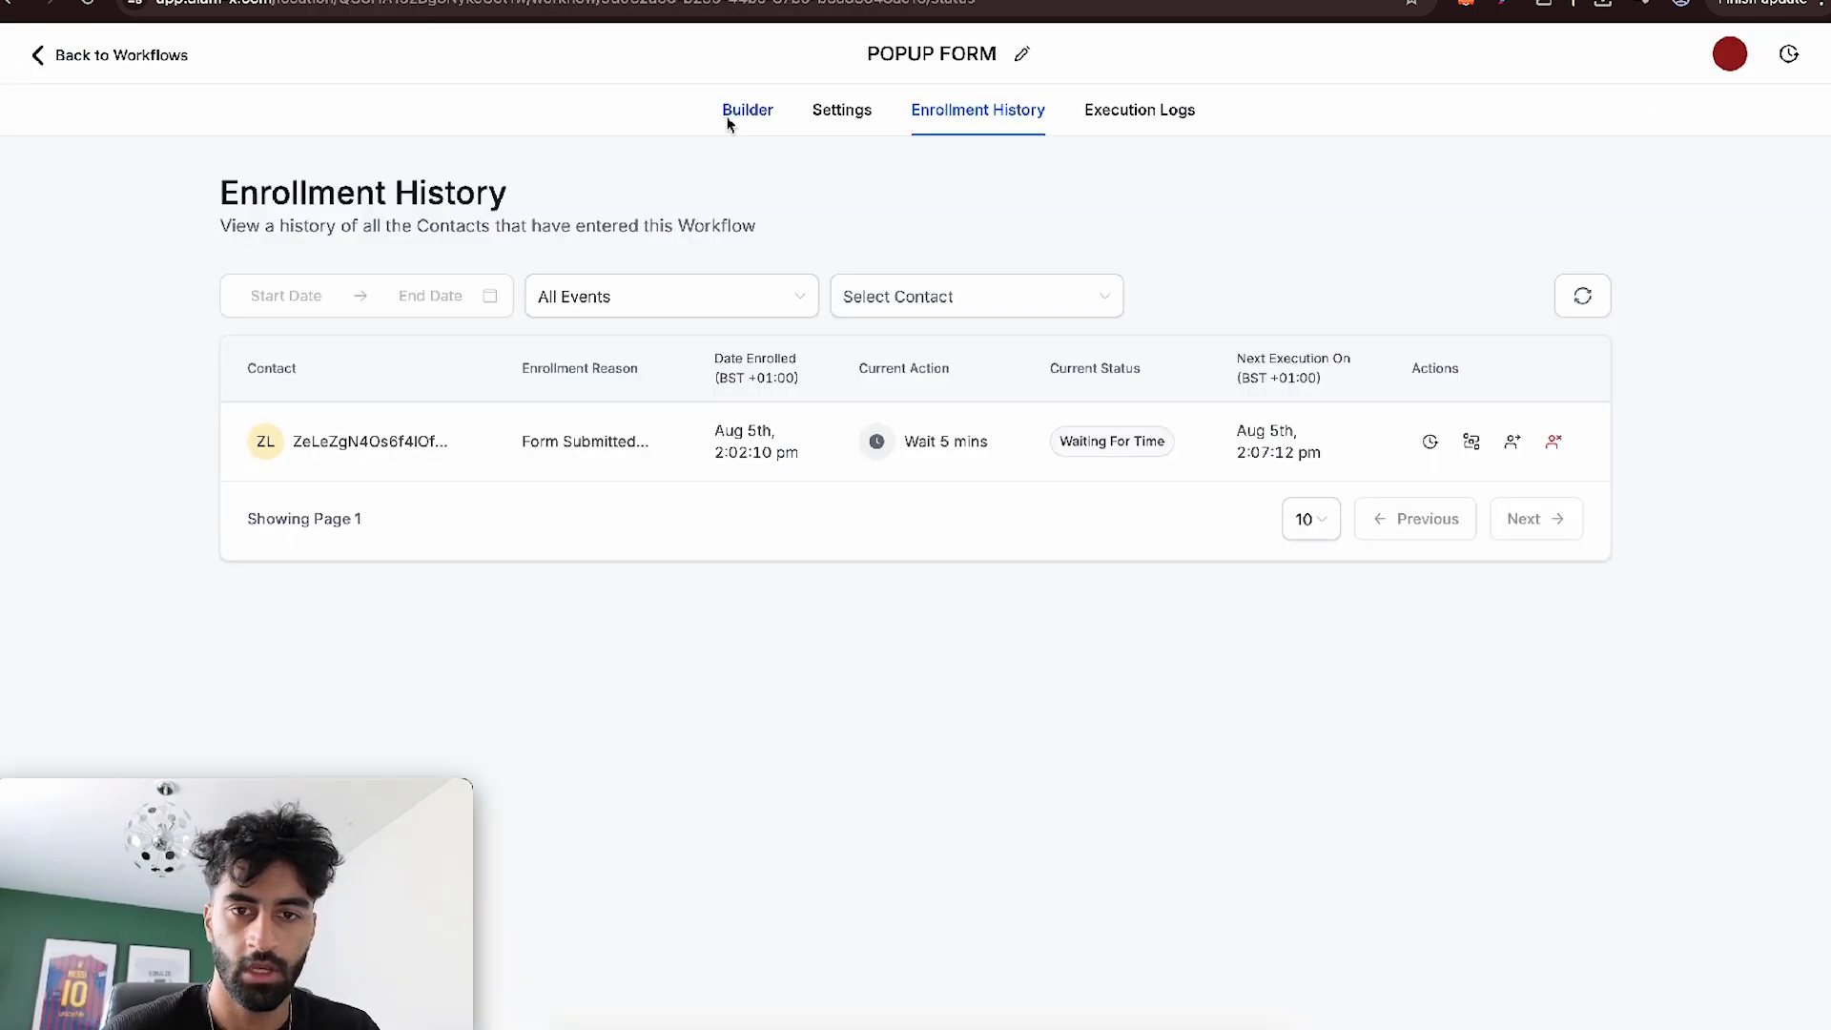
- Return to the POPUP FORM workflow, open the contact statistics of the Wait 5 mins action and select the active contact
{"action": "left_click", "coordinate": [728, 119]}
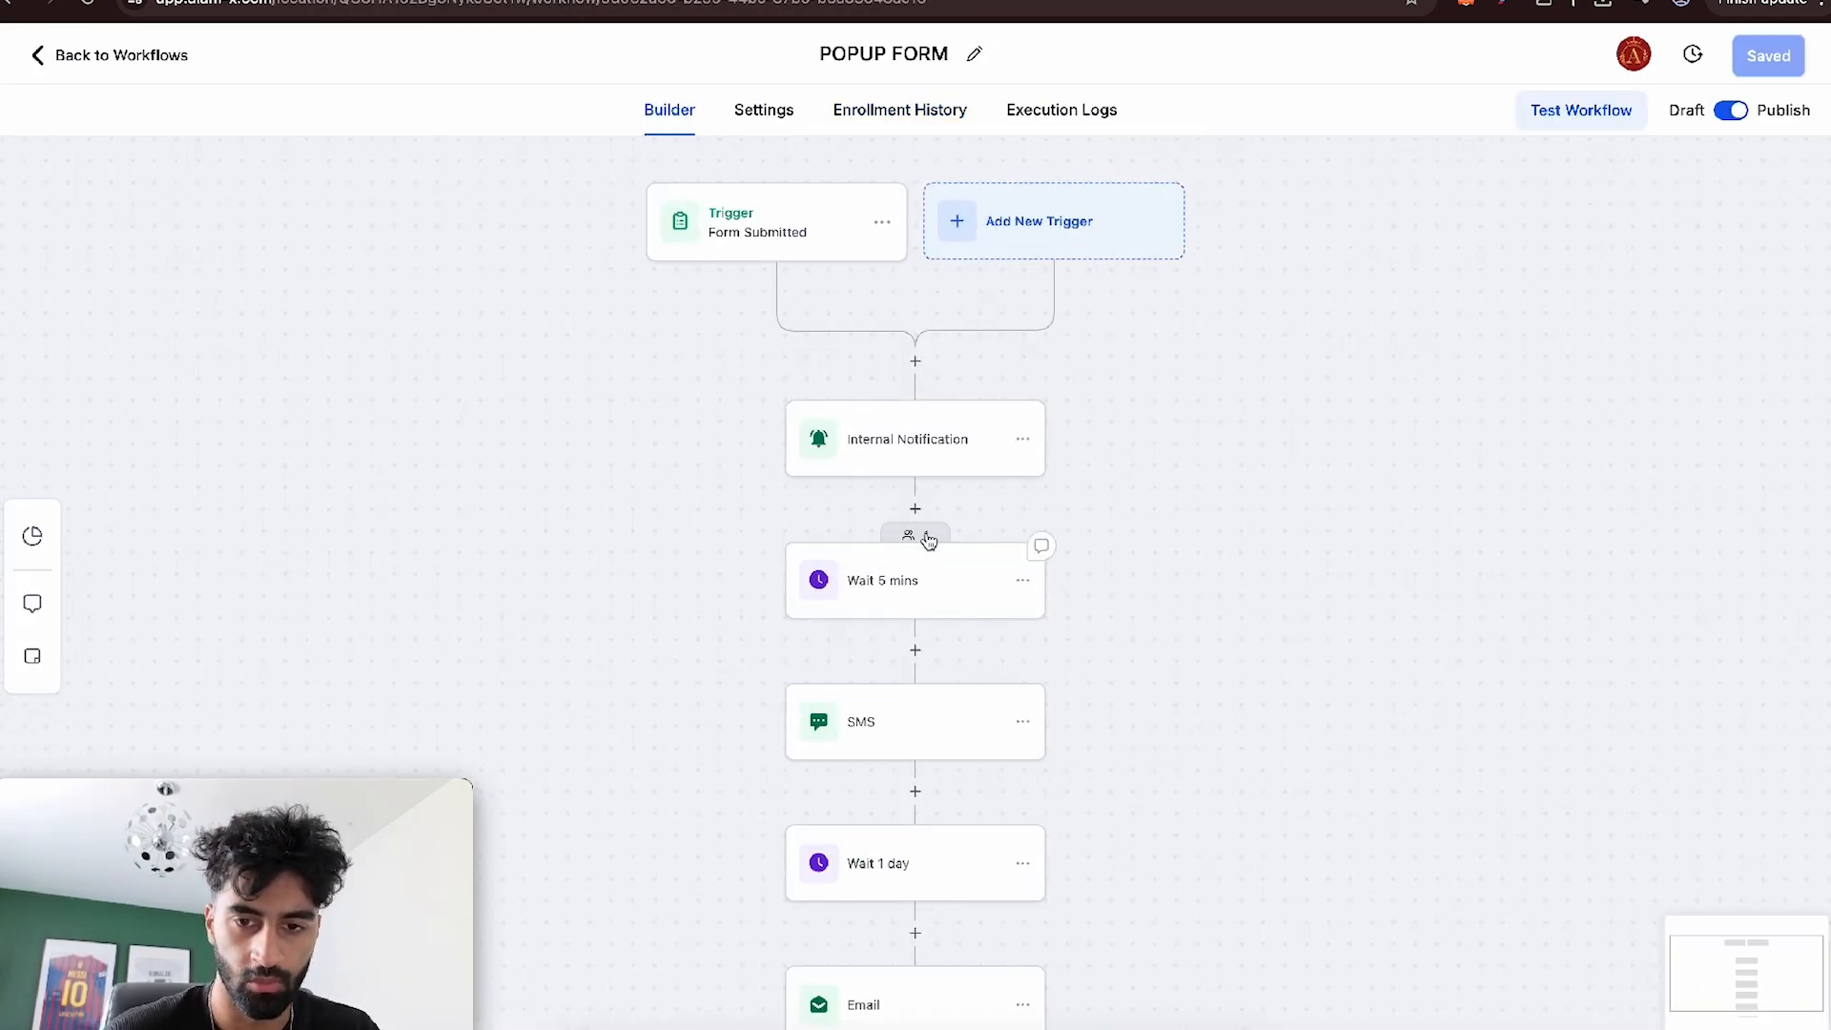
{"action": "scroll", "coordinate": [917, 619], "scroll_direction": "down", "scroll_amount": 1}
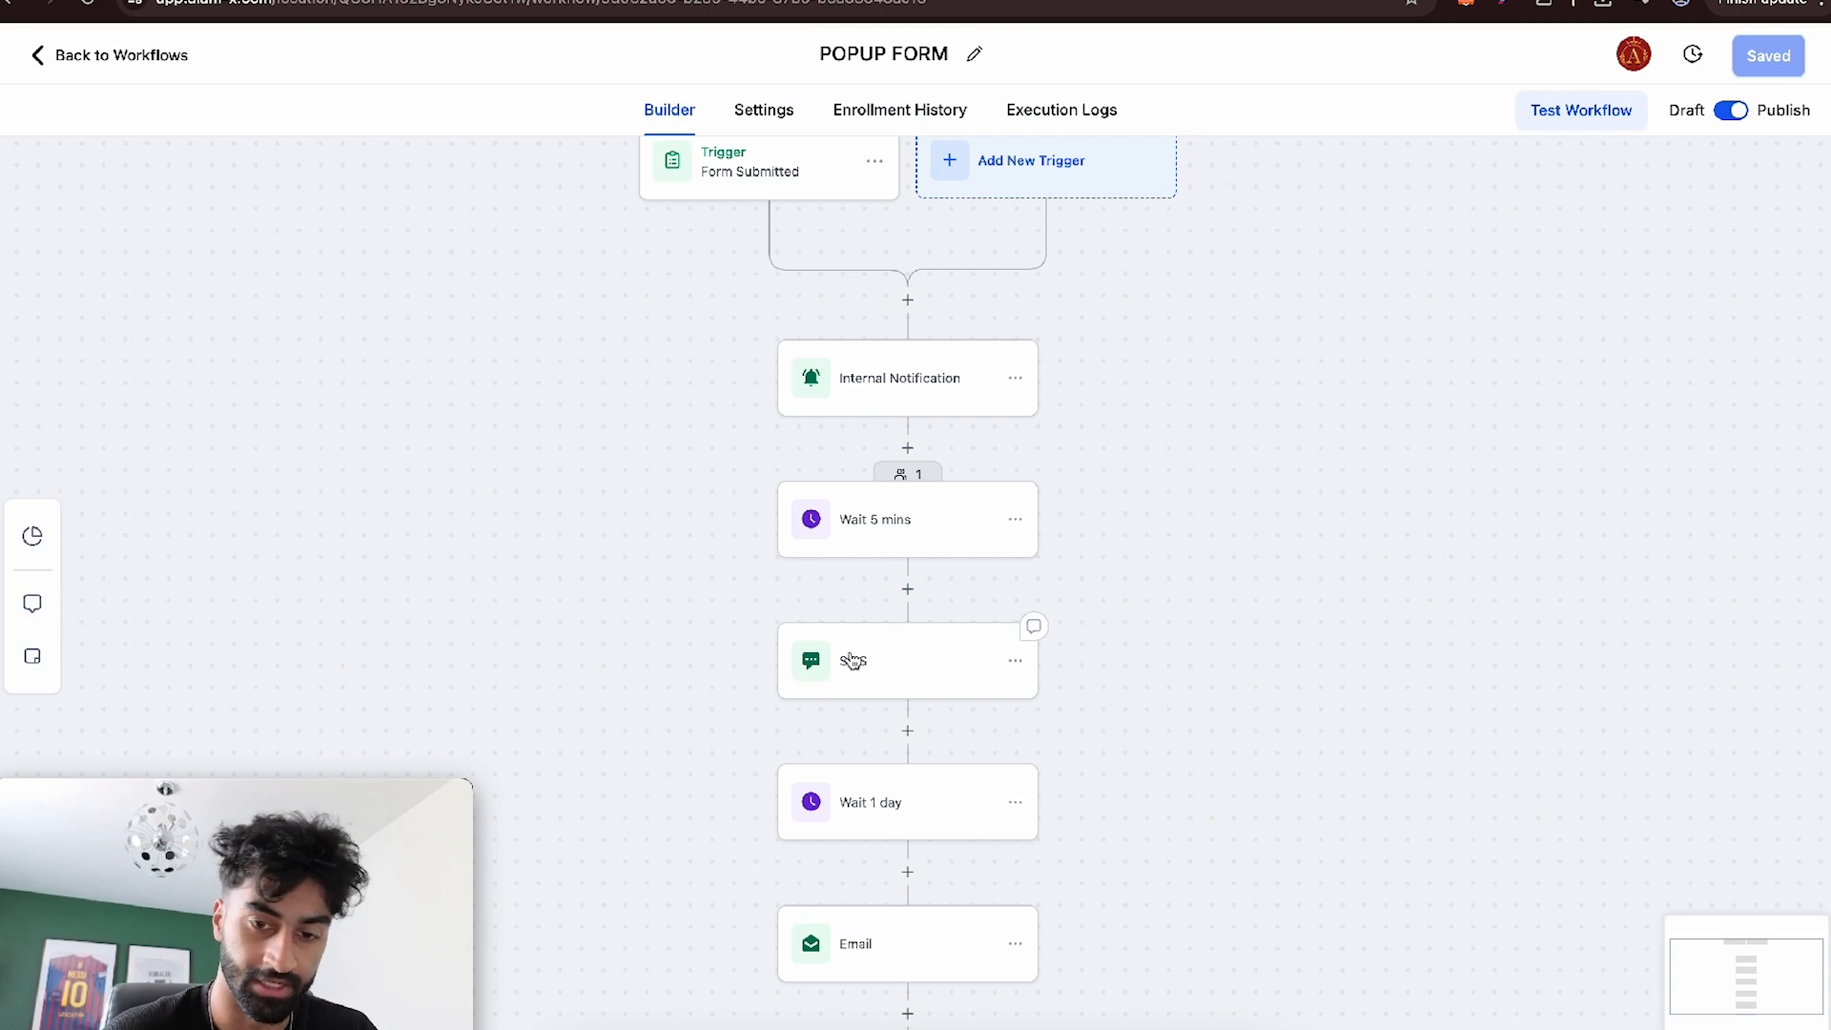
{"action": "left_click", "coordinate": [887, 658]}
{"action": "left_click", "coordinate": [1786, 267]}
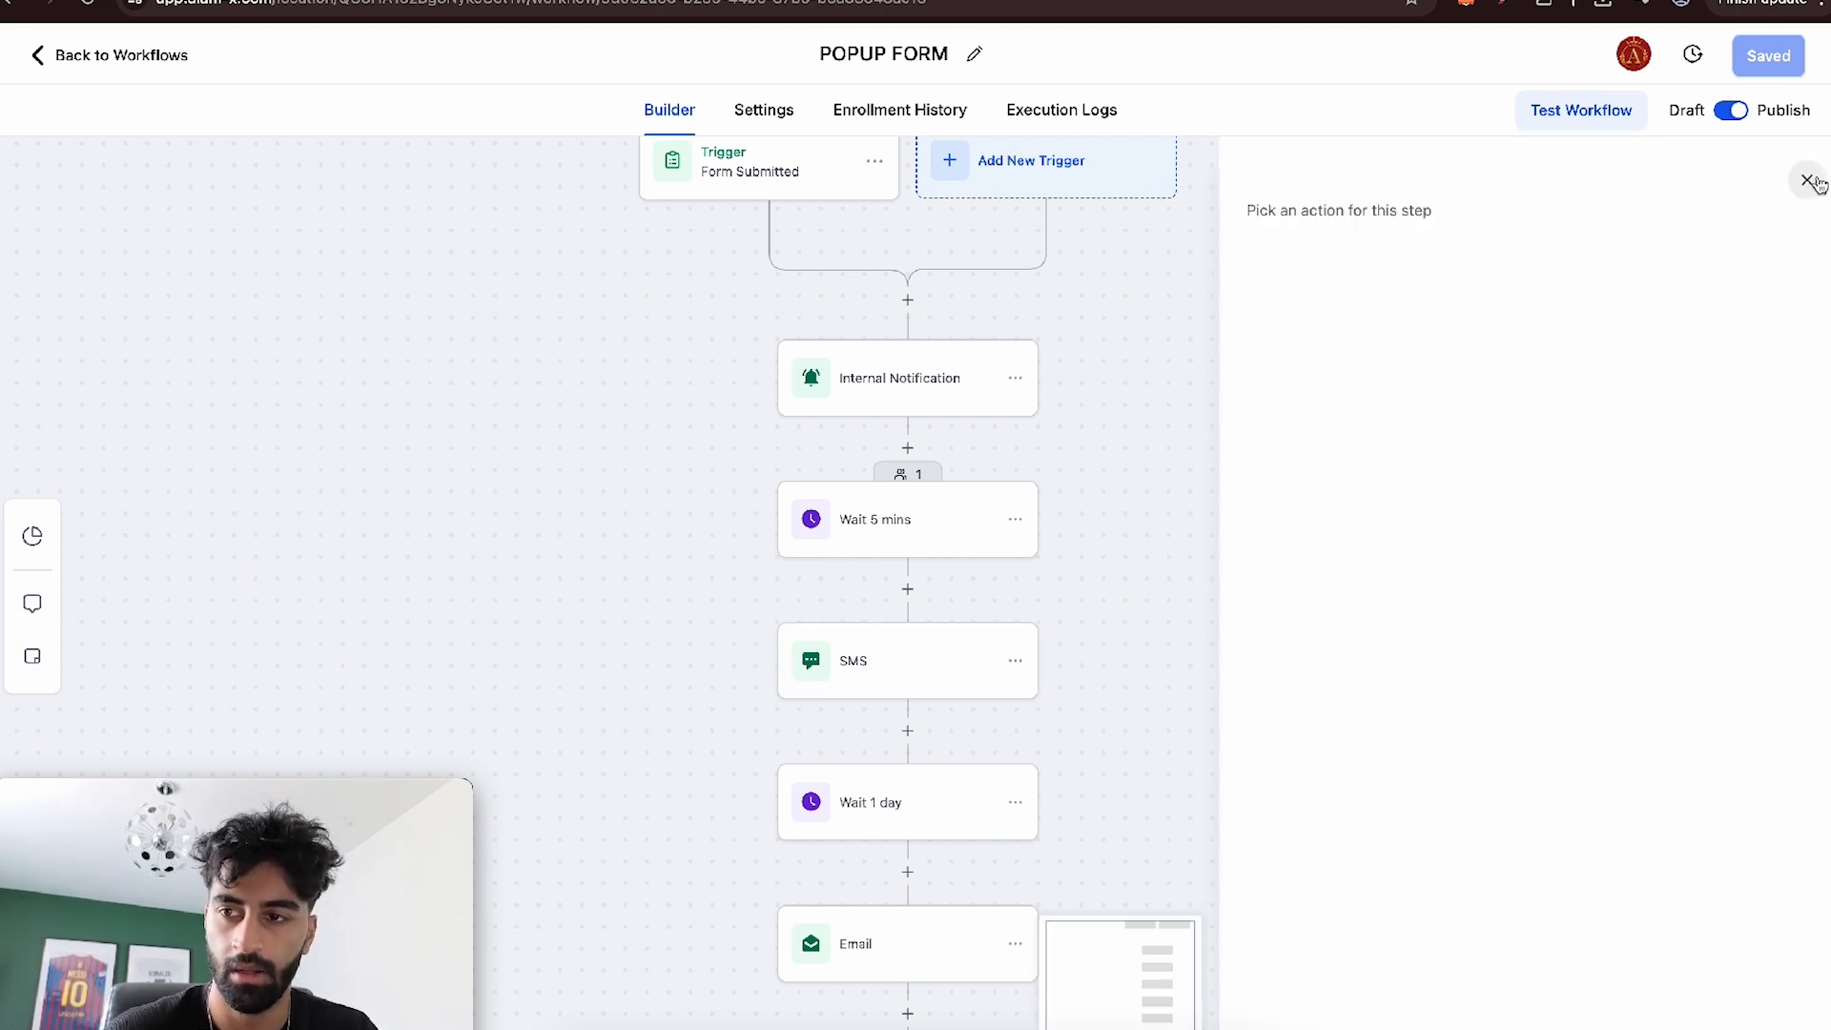
{"action": "left_click", "coordinate": [1808, 178]}
{"action": "left_click", "coordinate": [907, 474]}
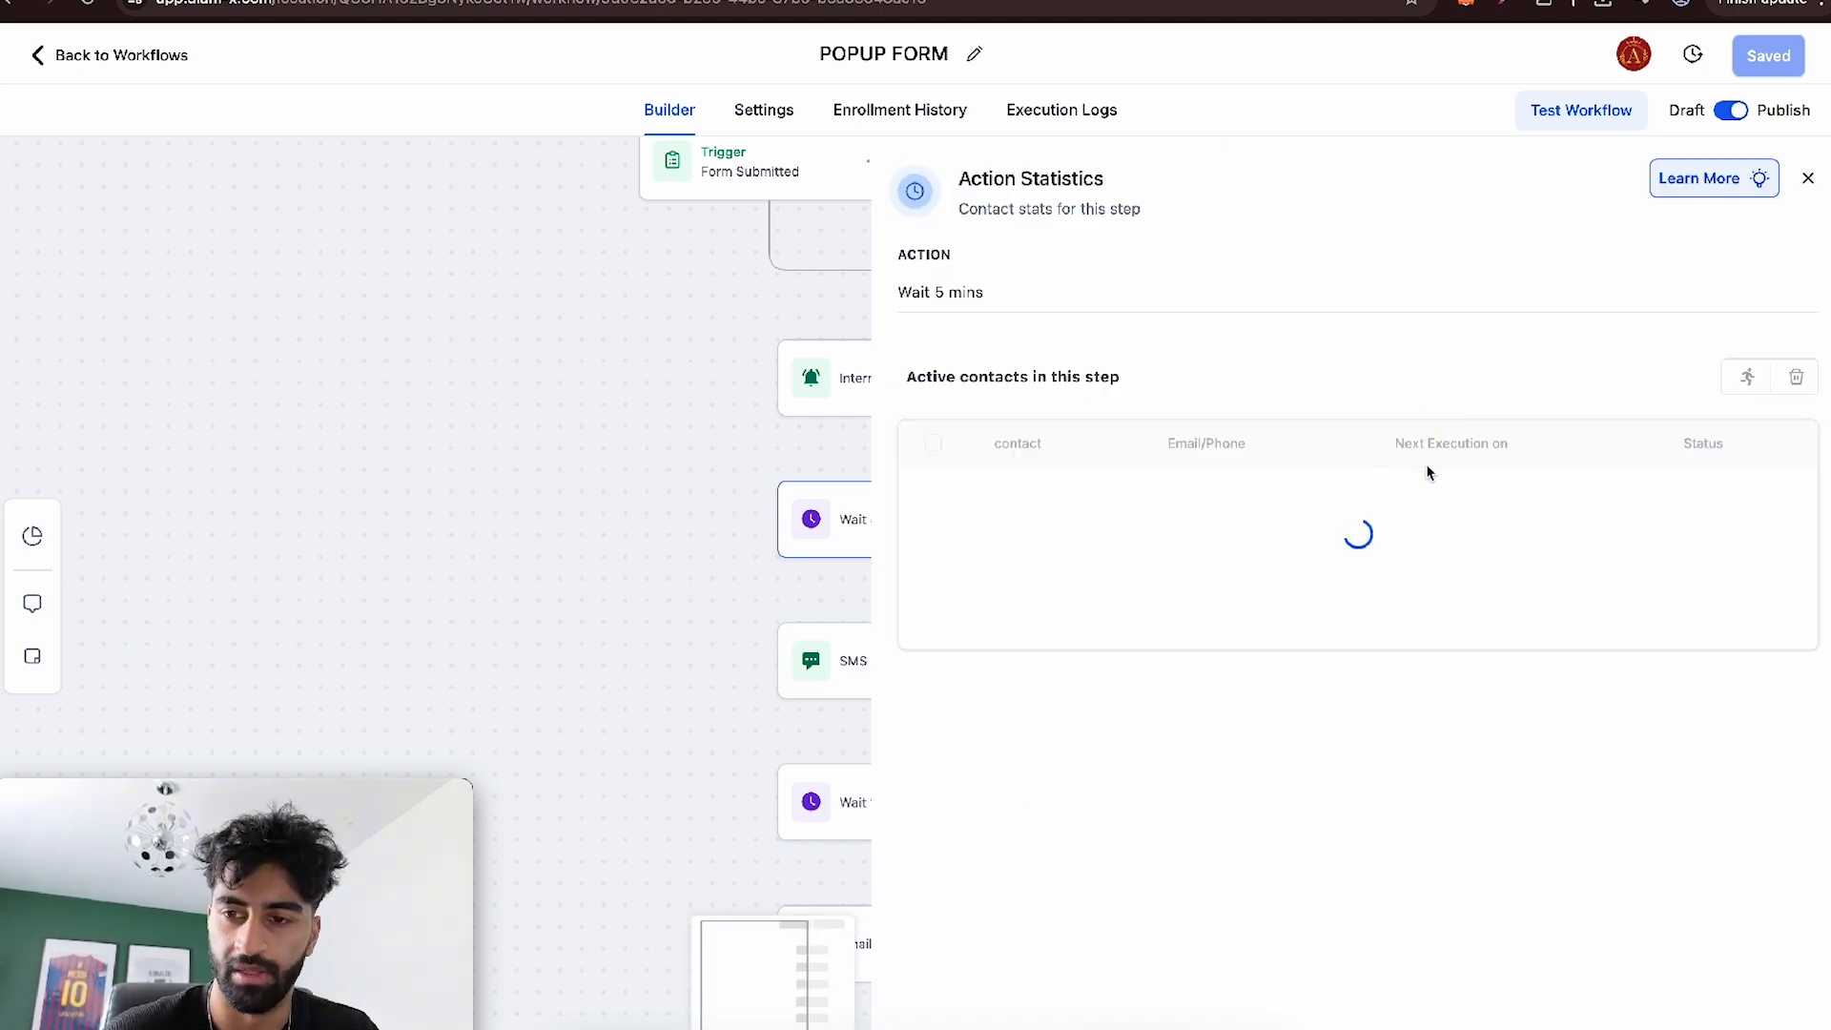
{"action": "left_click", "coordinate": [933, 496]}
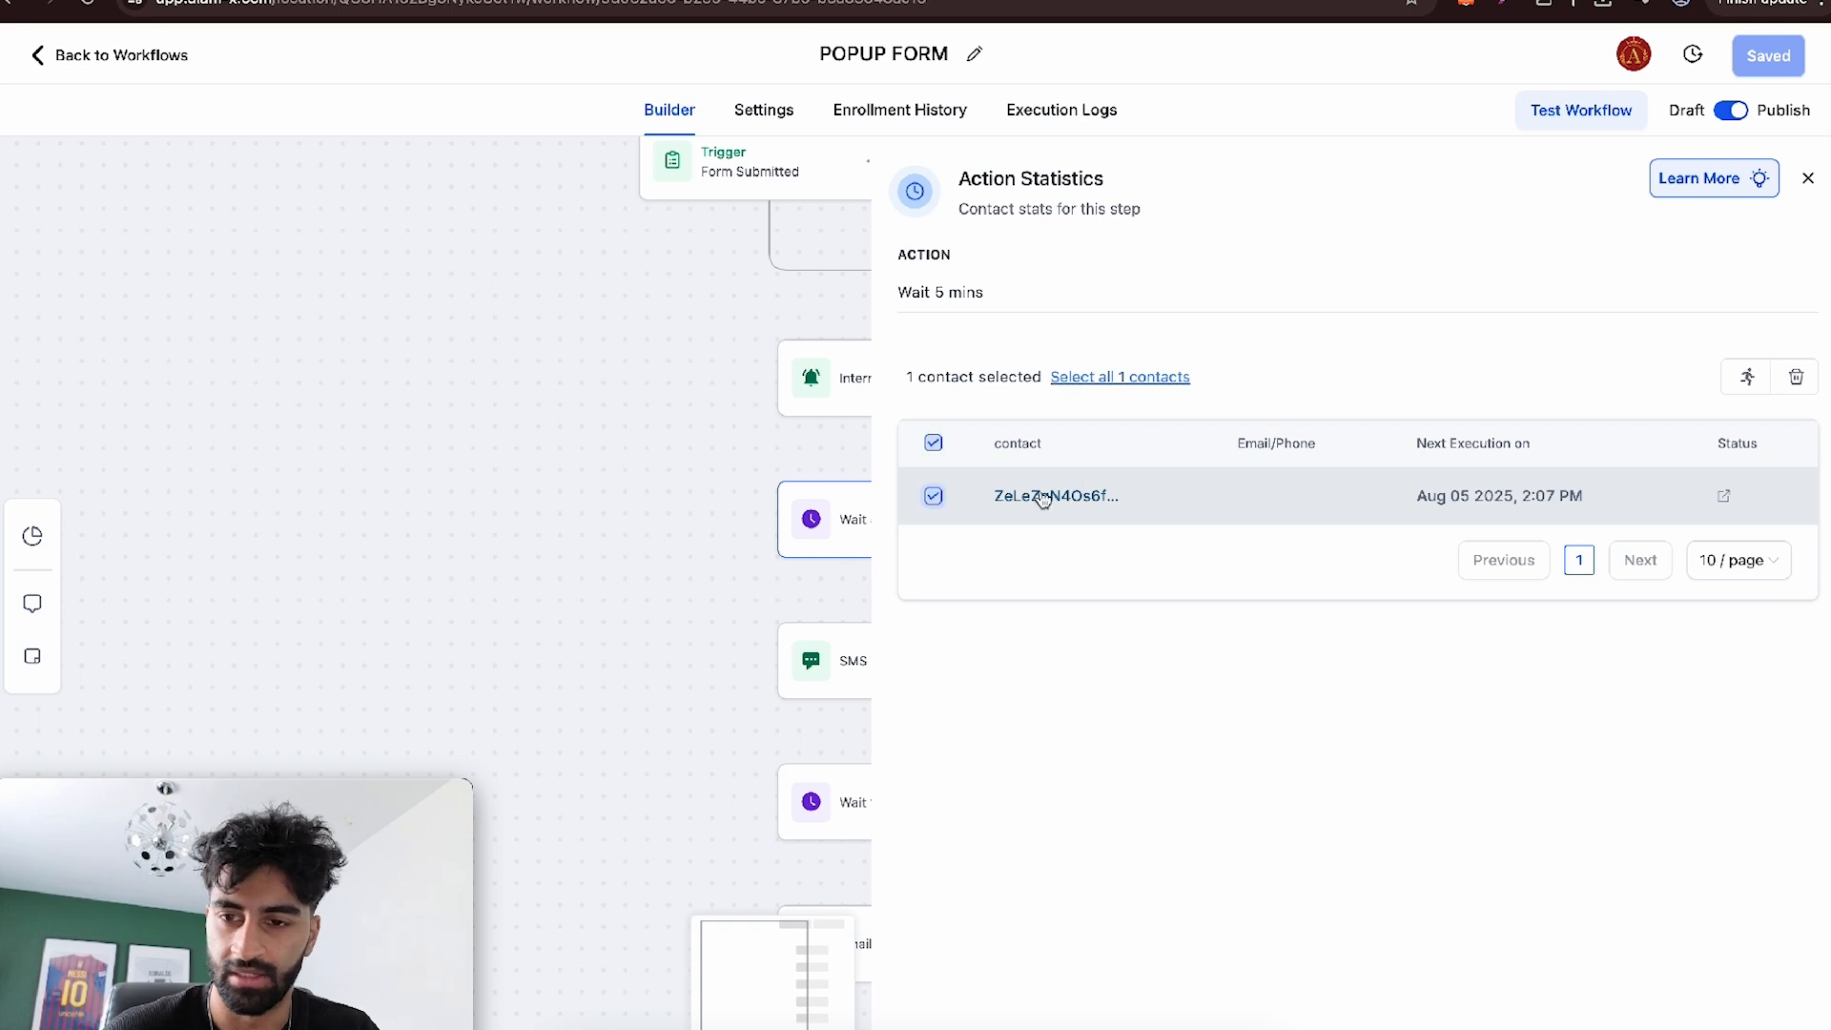